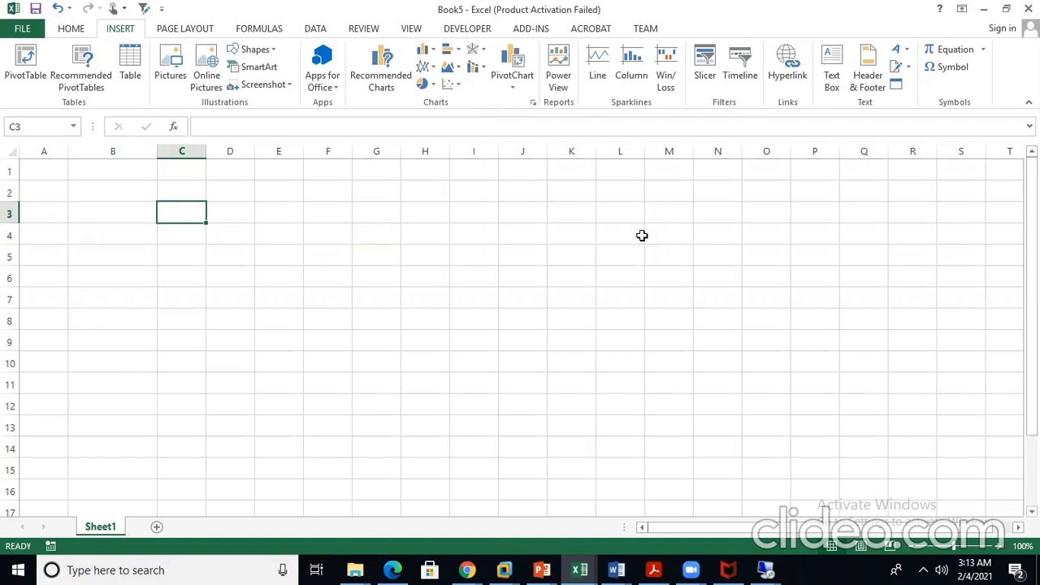
# Enter the heading ECC in cell B2
pyautogui.press('Up')
pyautogui.press('Left')
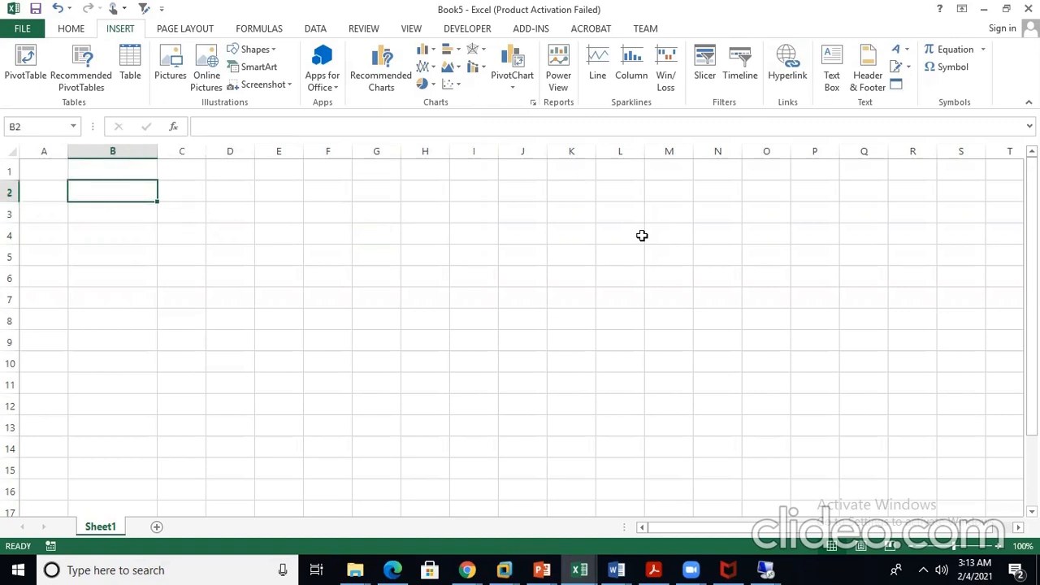
pyautogui.write('ECC')
pyautogui.press('Return')
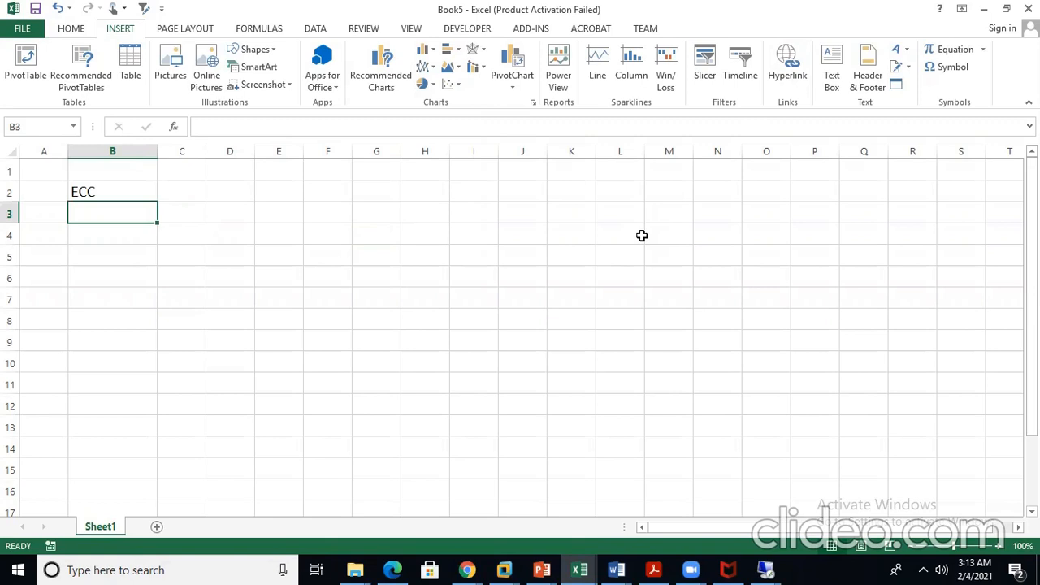
pyautogui.press('Down')
pyautogui.press('Up')
pyautogui.press('Up')
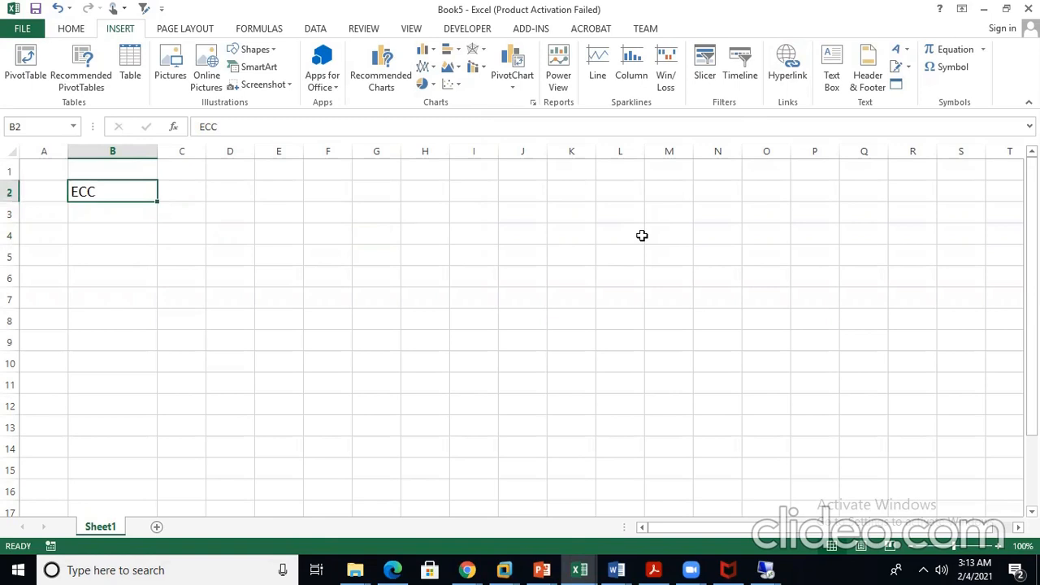
# Add the row labels Customer in cell B3 and Vendor in cell B5, leaving row 4 blank
pyautogui.press('Down')
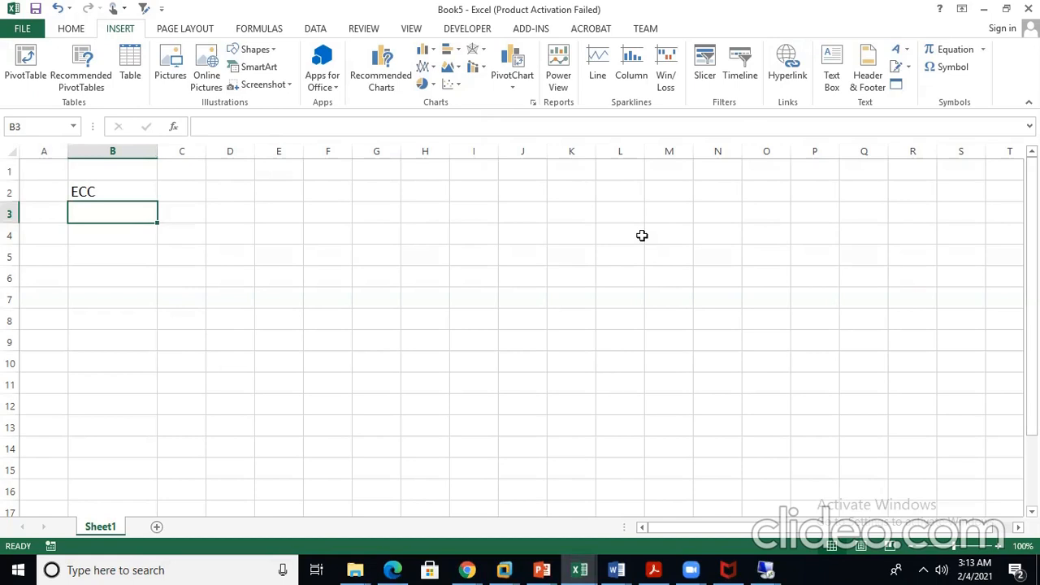
pyautogui.write('CUst')
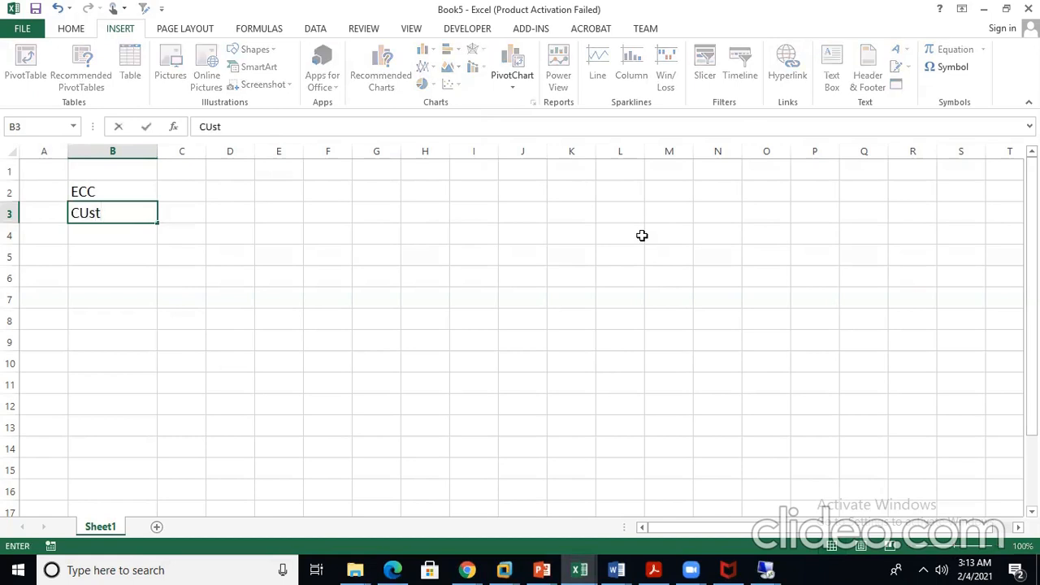
pyautogui.write('omer')
pyautogui.press('Return')
pyautogui.press('Return')
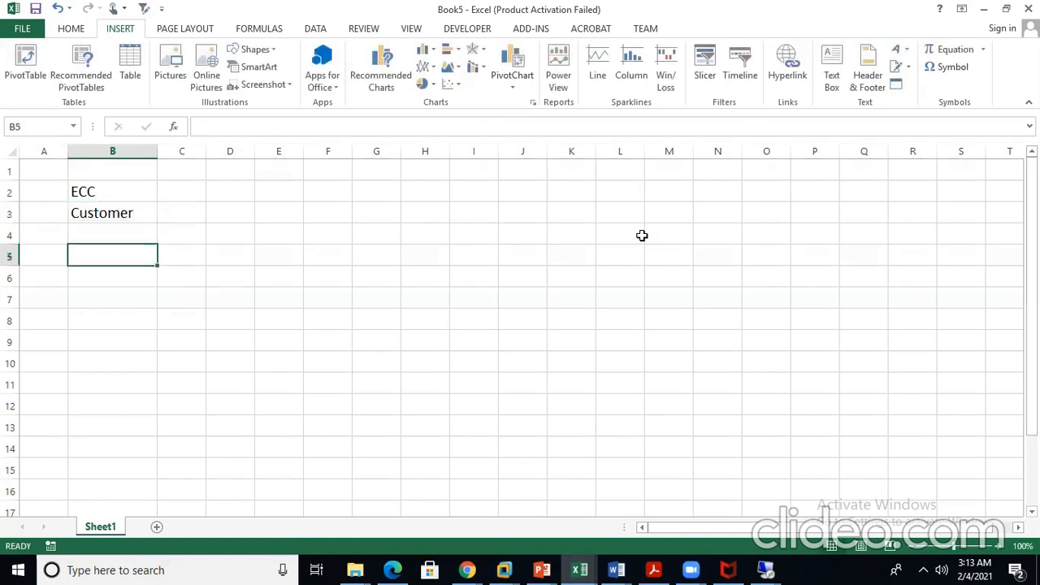
pyautogui.write('Vendor')
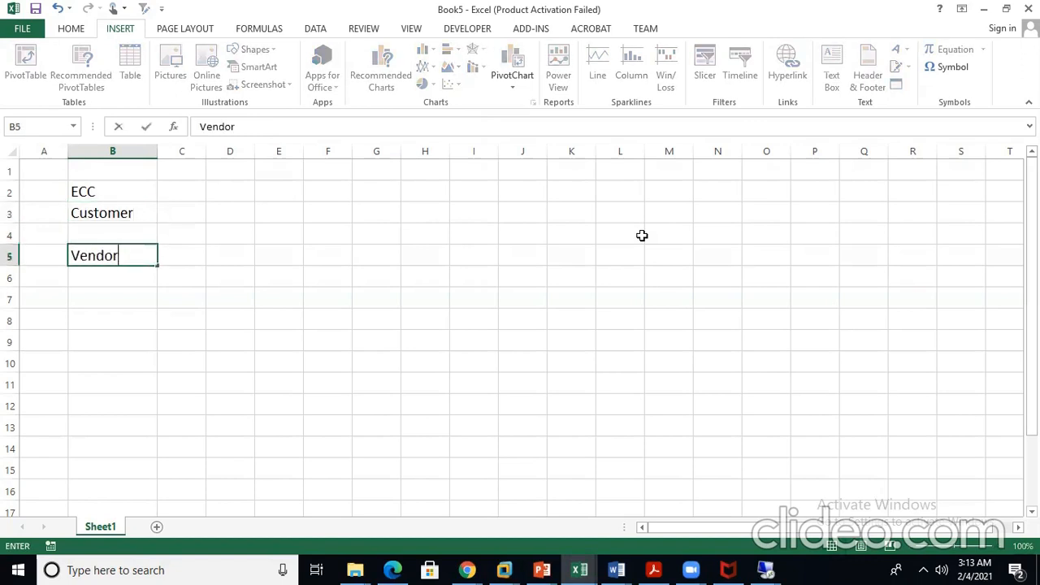
pyautogui.press('Return')
# Fill the Customer row with the code FD01 in cell D3 and the module FI in cell C3
pyautogui.press('Up')
pyautogui.press('Up')
pyautogui.press('Up')
pyautogui.press('Right')
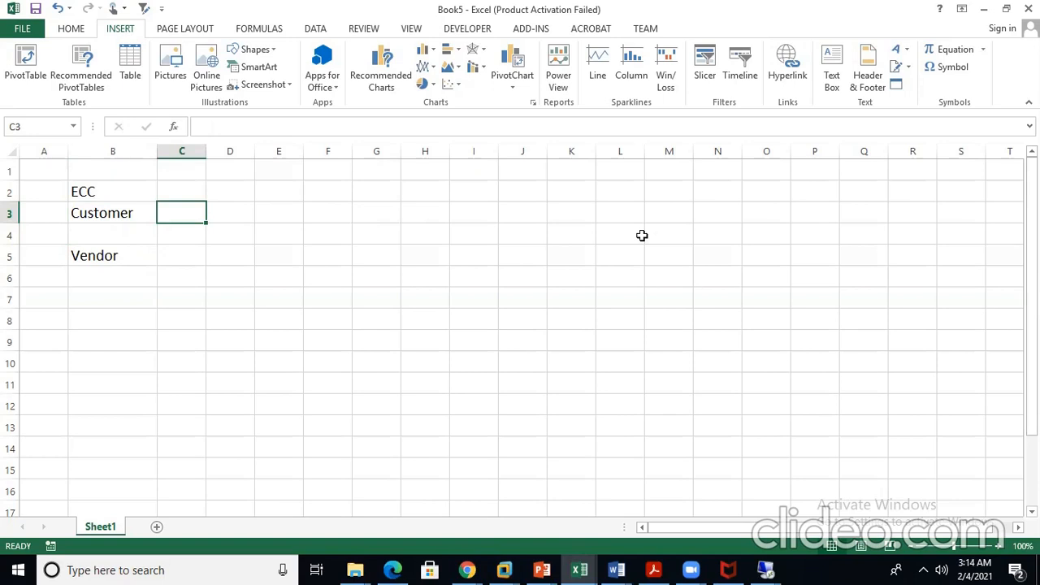
pyautogui.press('Right')
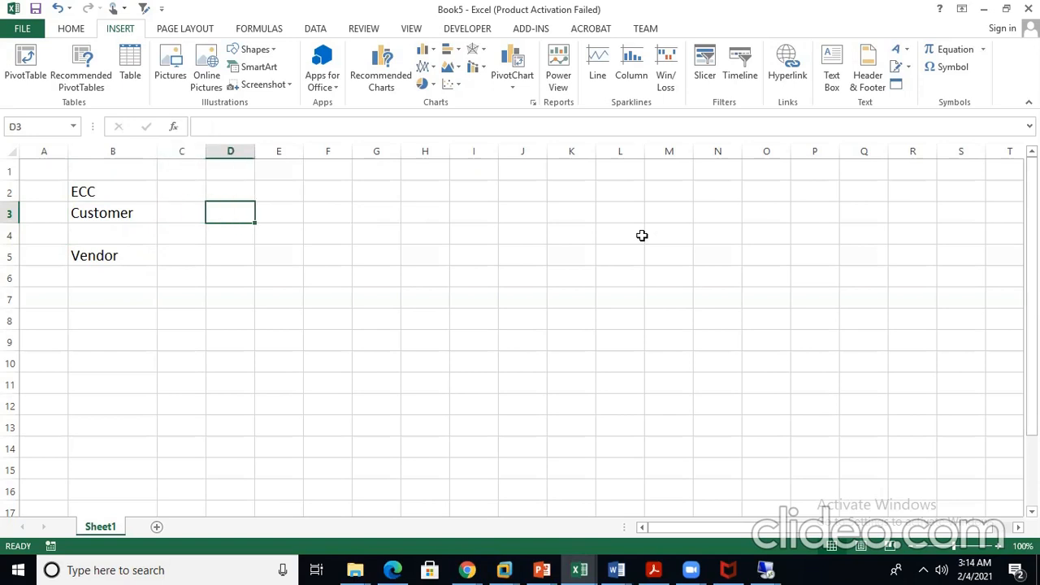
pyautogui.write('FD01')
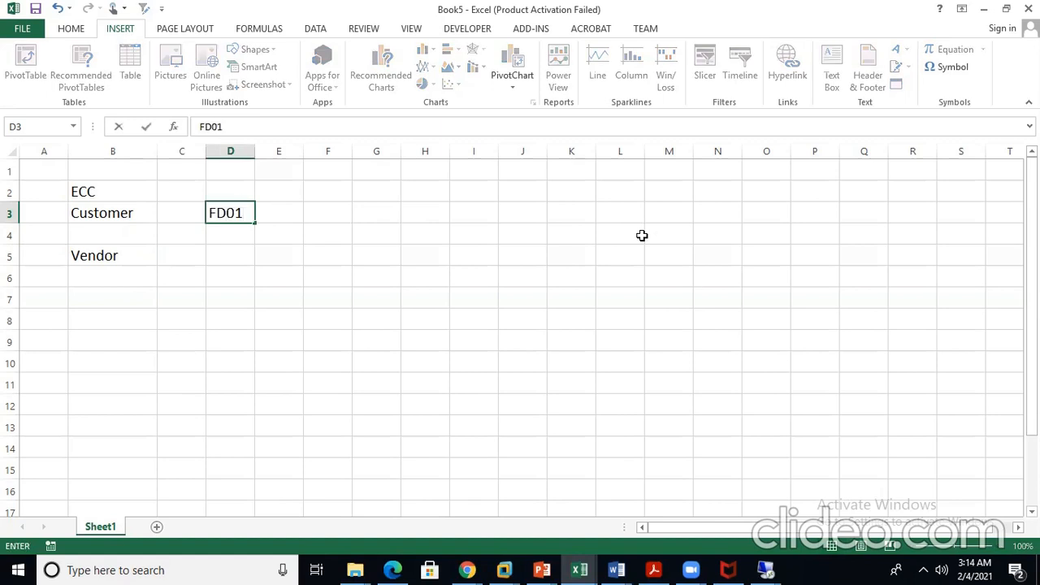
pyautogui.press('Return')
pyautogui.press('Up')
pyautogui.press('Left')
pyautogui.write('FI')
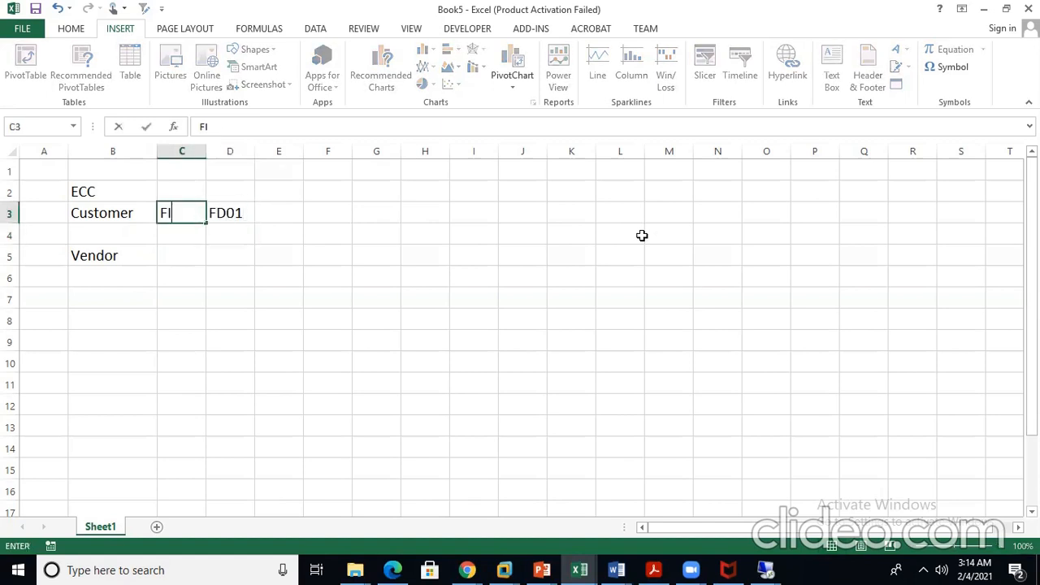
pyautogui.press('Return')
# Enter the module FI in cell C5 of the Vendor row
pyautogui.press('Down')
pyautogui.press('Left')
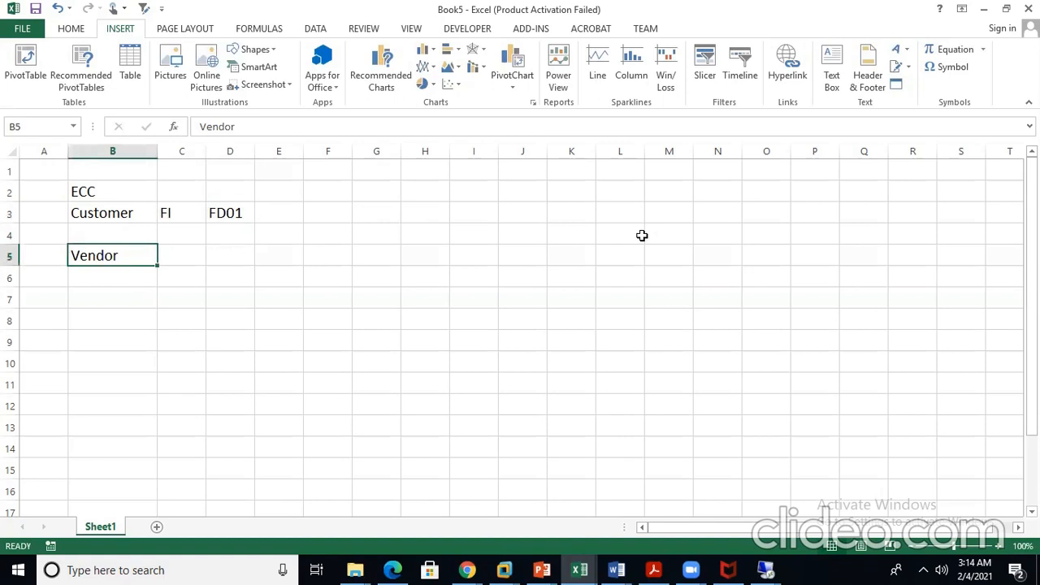
pyautogui.press('Right')
pyautogui.write('FI')
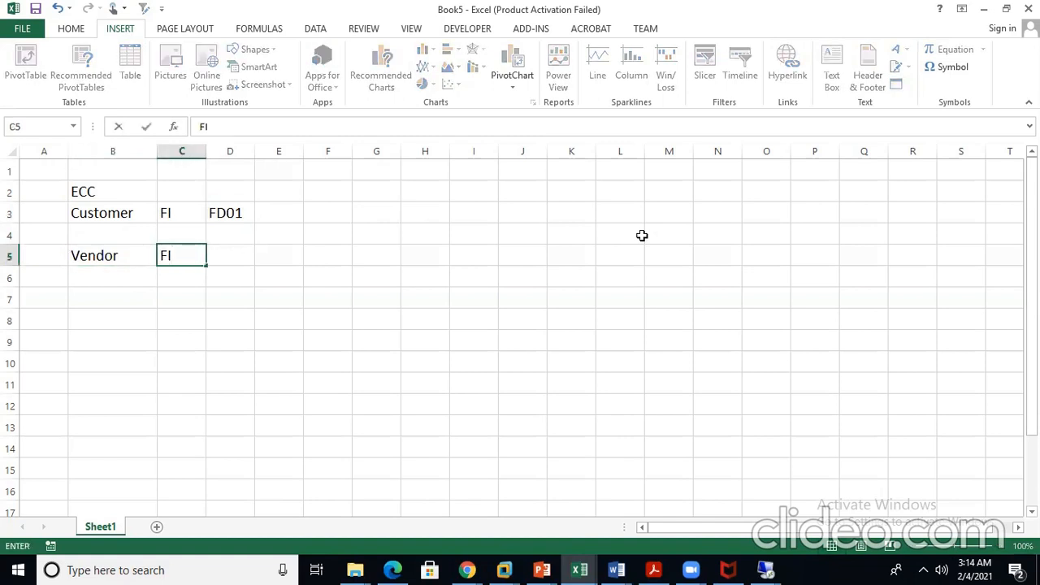
pyautogui.press('Tab')
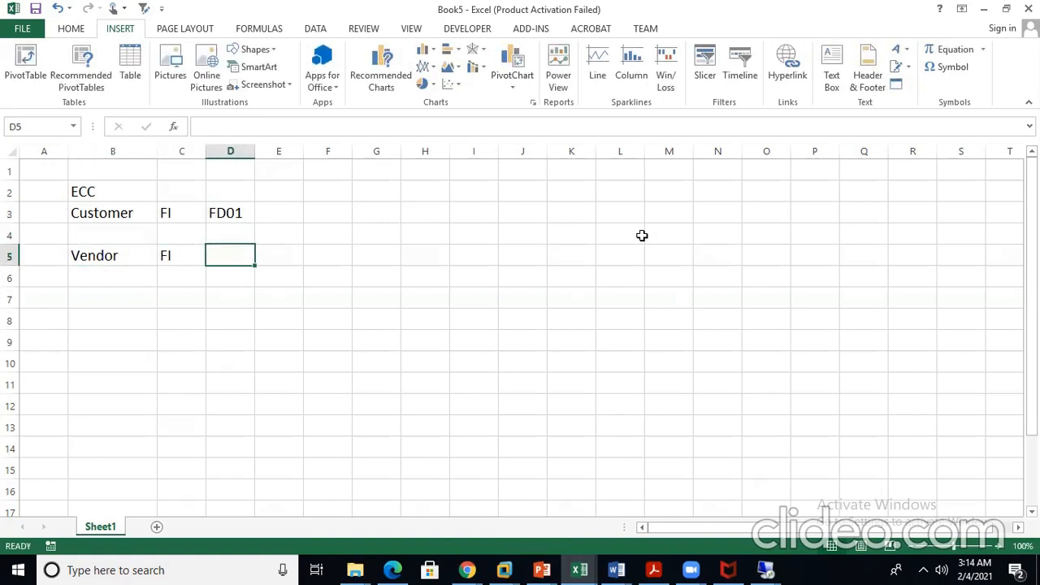
pyautogui.press('Left')
pyautogui.press('Left')
pyautogui.press('Up')
pyautogui.press('Up')
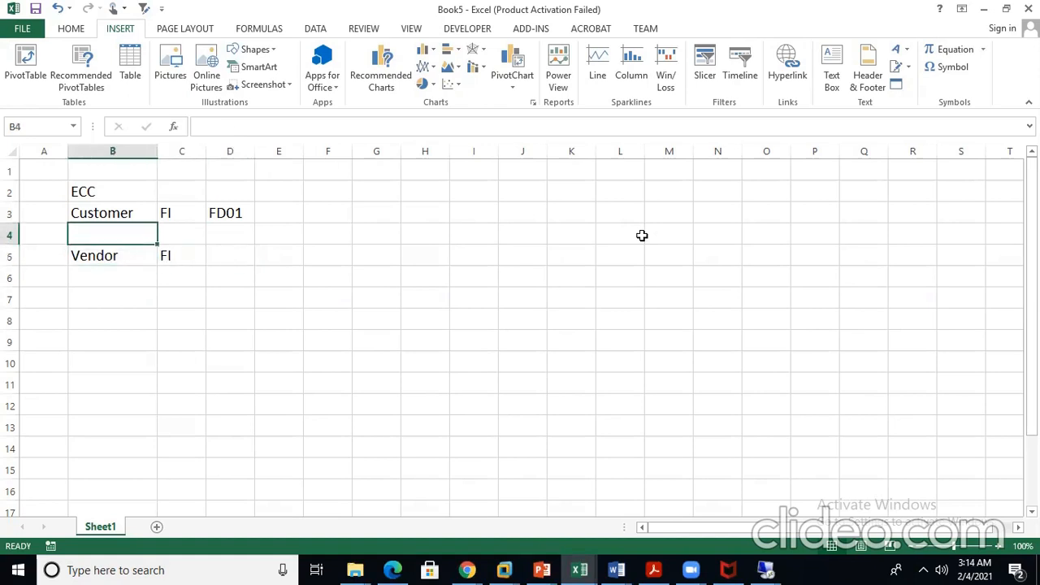
pyautogui.press('Right')
pyautogui.press('Right')
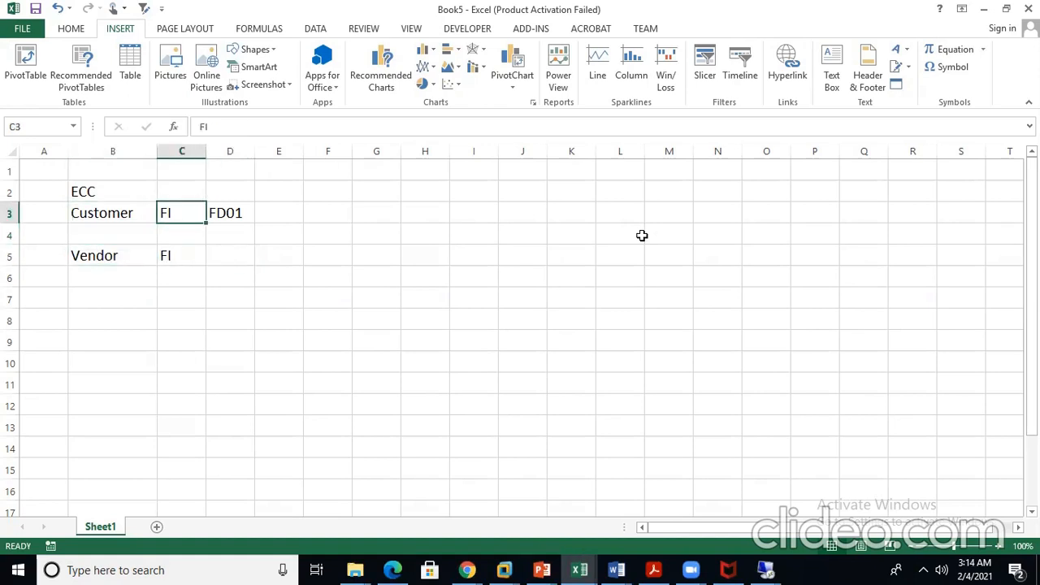
pyautogui.press('Down')
pyautogui.press('Down')
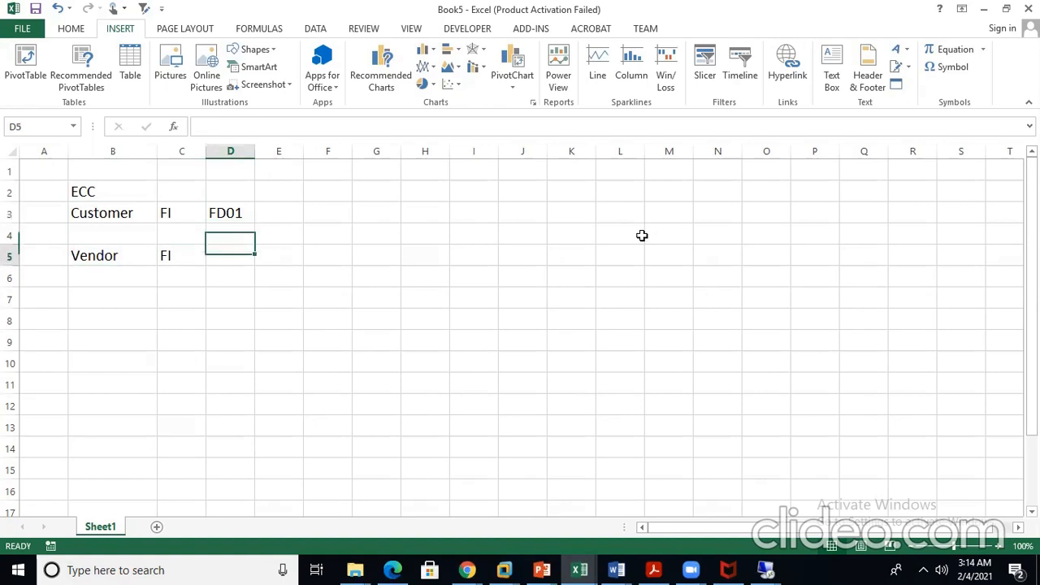
pyautogui.press('Left')
pyautogui.press('Left')
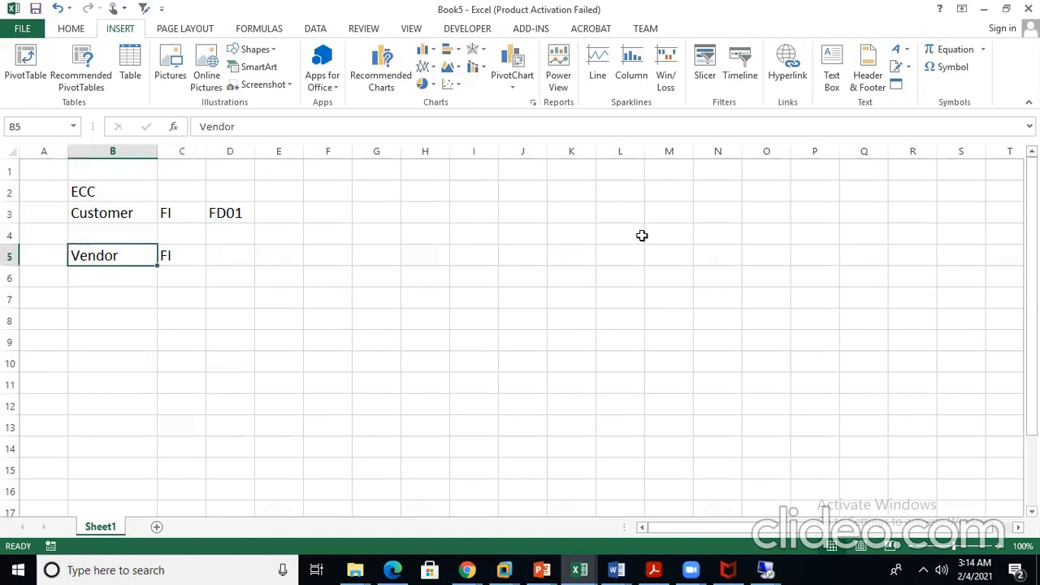
# Enter the code FK01 in cell D5 of the Vendor row
pyautogui.press('Right')
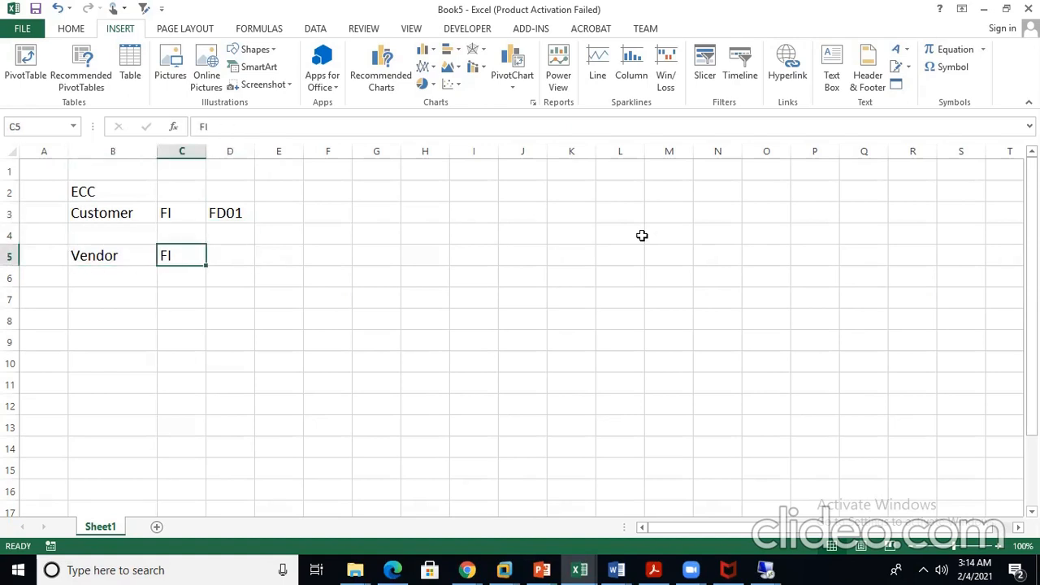
pyautogui.press('Right')
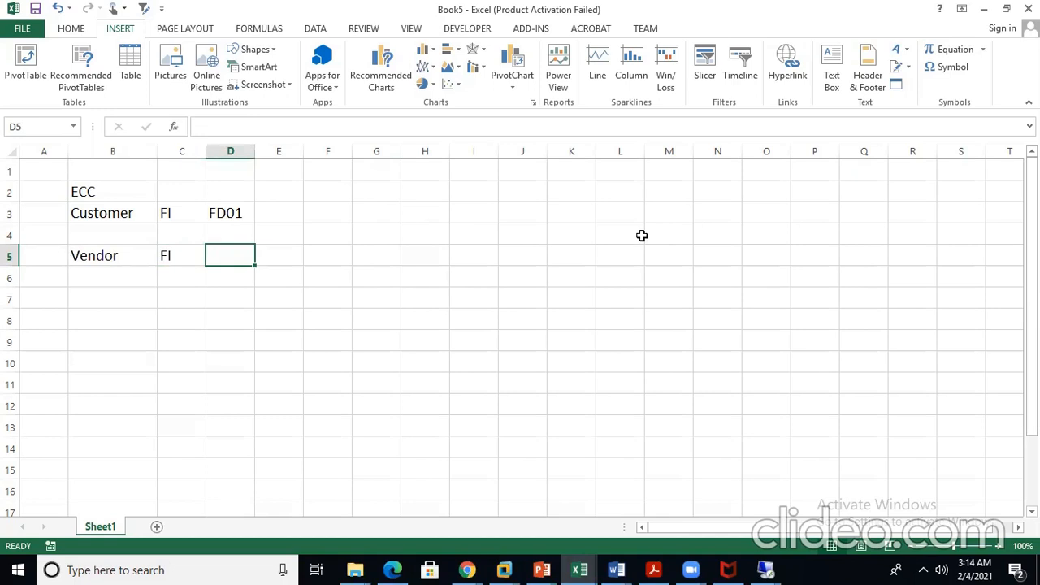
pyautogui.write('FK01')
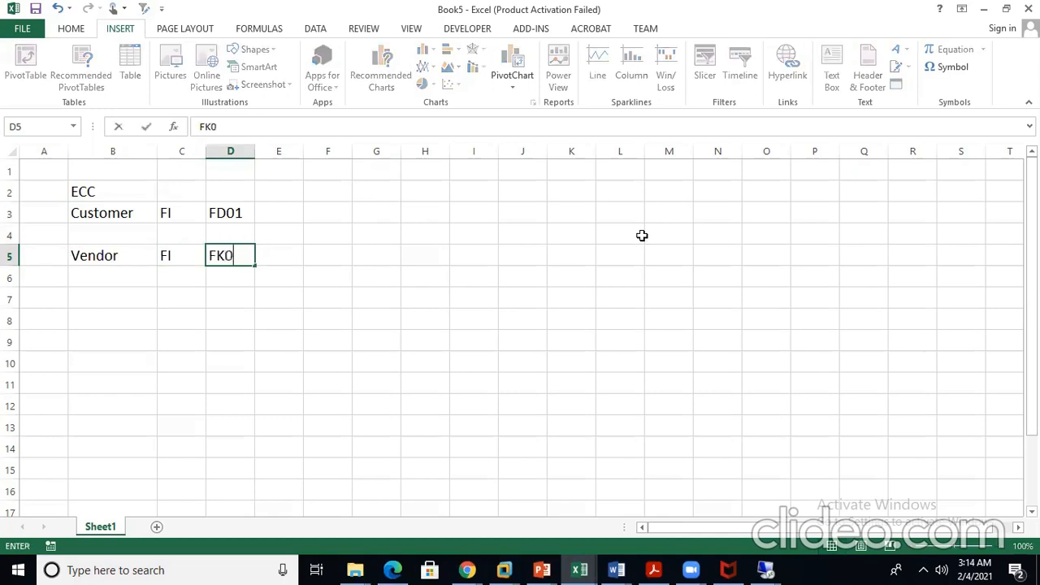
pyautogui.press('Up')
# Enter Purchasing in cell E5, beside the vendor code
pyautogui.press('Up')
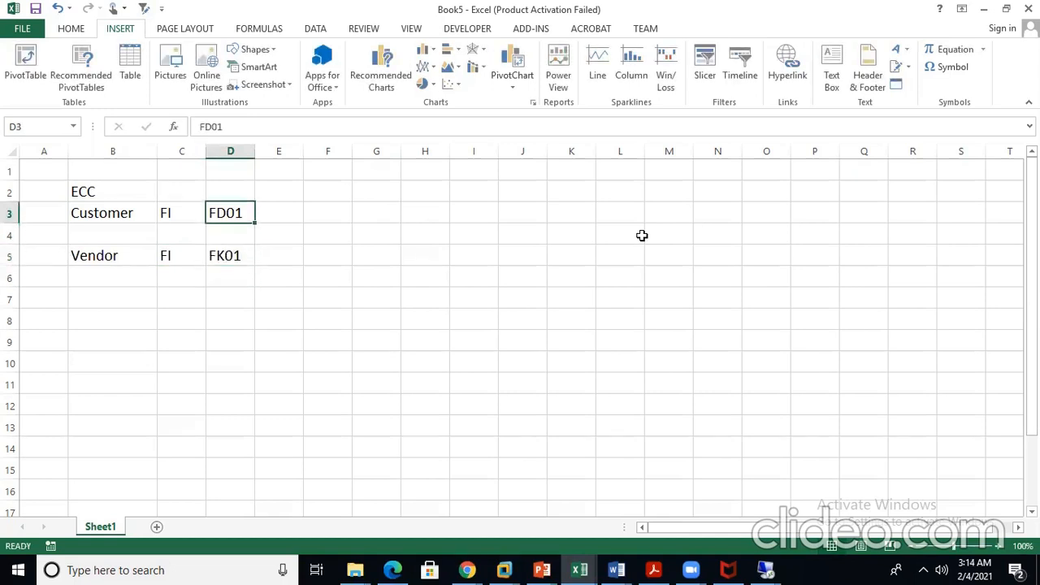
pyautogui.press('Left')
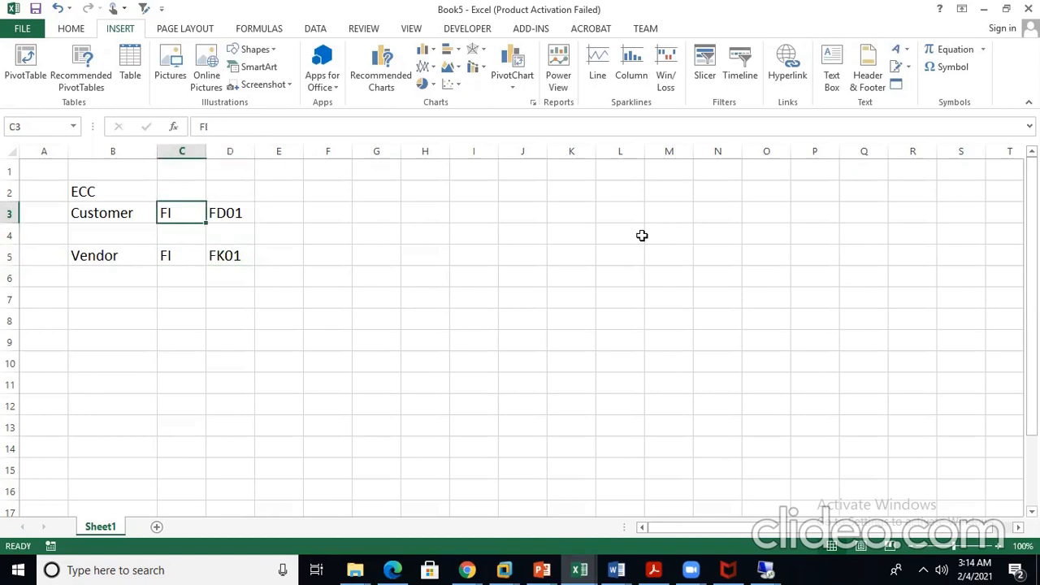
pyautogui.press('Left')
pyautogui.press('Down')
pyautogui.press('Down')
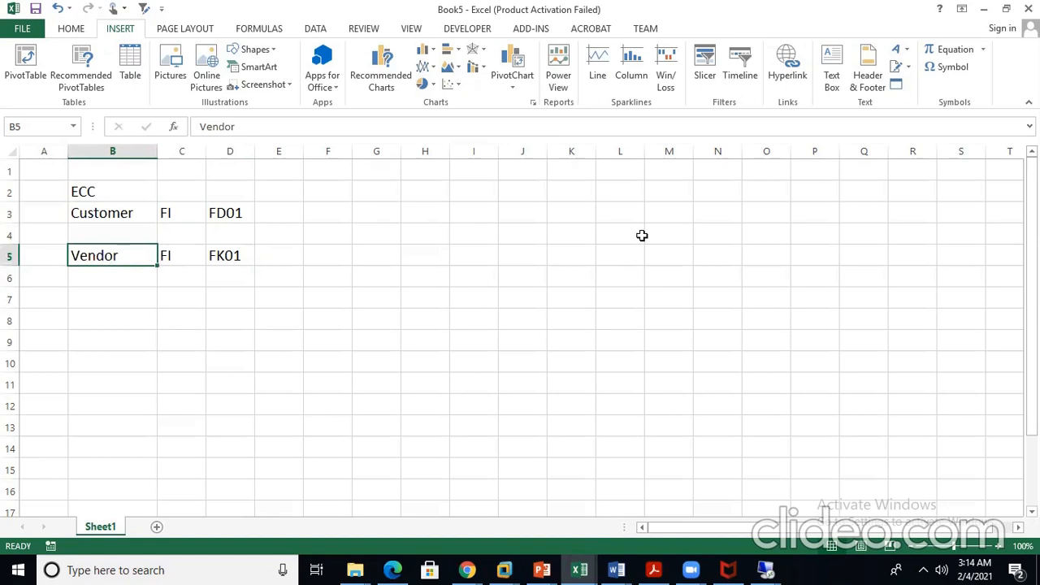
pyautogui.press('Right')
pyautogui.press('Right')
pyautogui.press('Right')
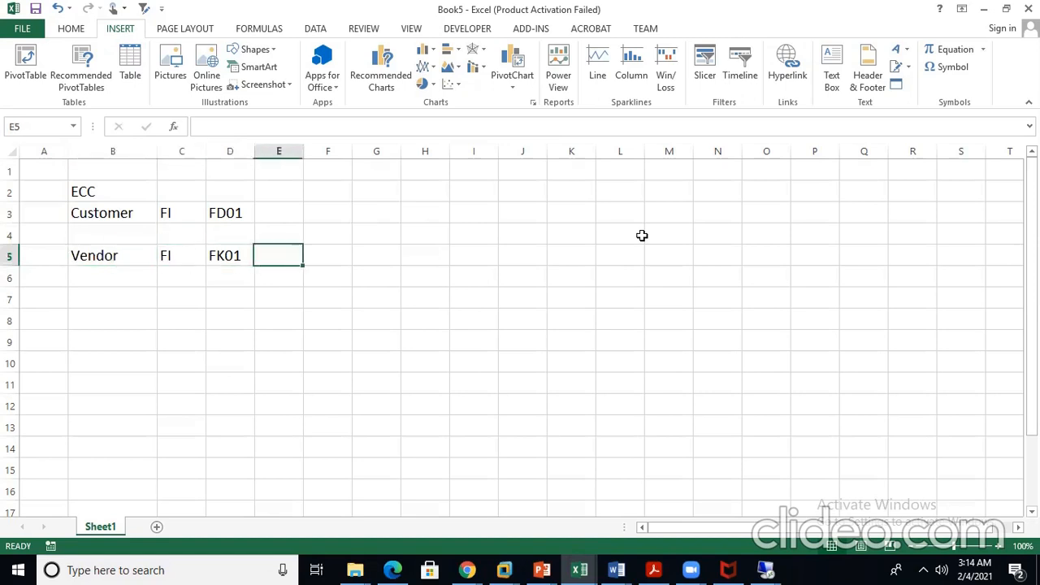
pyautogui.write('Purchasing')
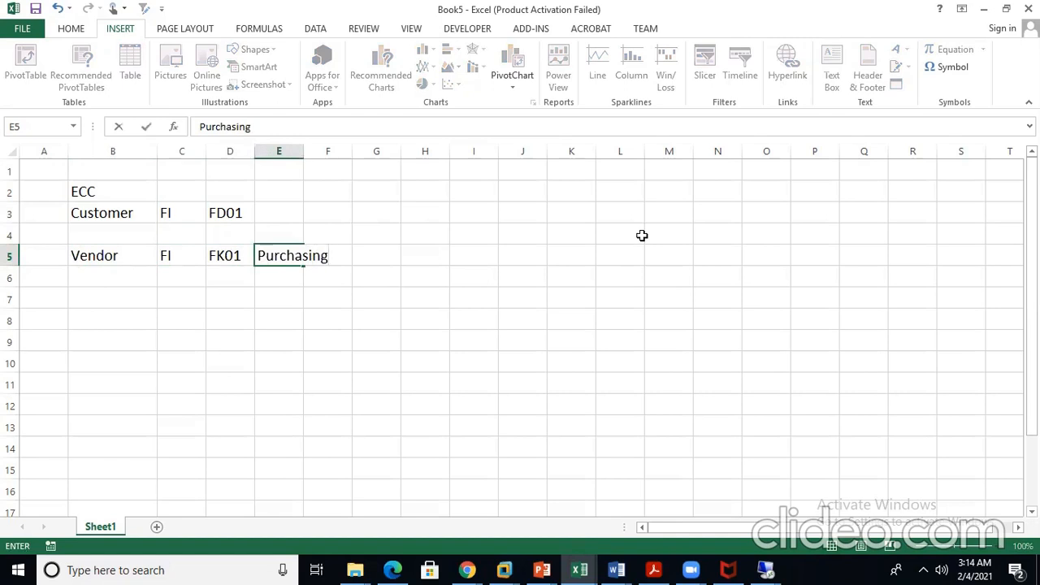
pyautogui.press('Return')
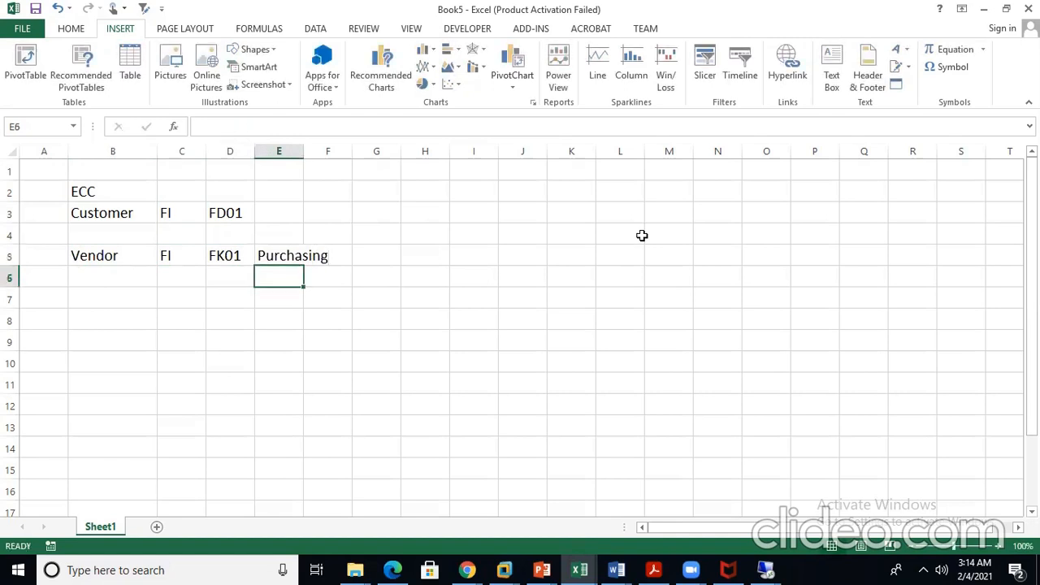
# Enter Sales Area in cell E3, beside the customer code
pyautogui.press('Up')
pyautogui.press('Up')
pyautogui.press('Up')
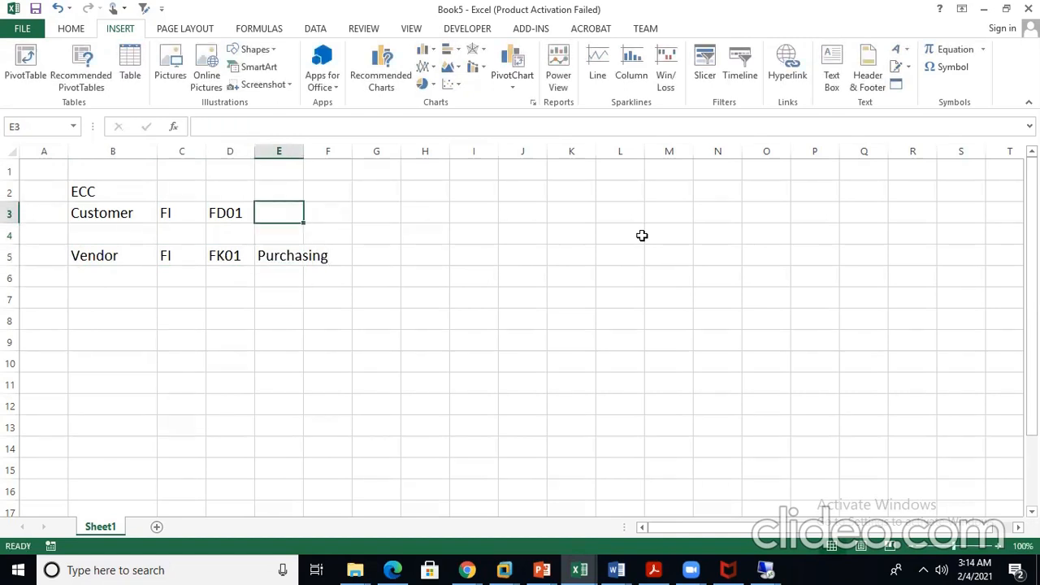
pyautogui.write('Sales Area')
pyautogui.press('Return')
pyautogui.press('Up')
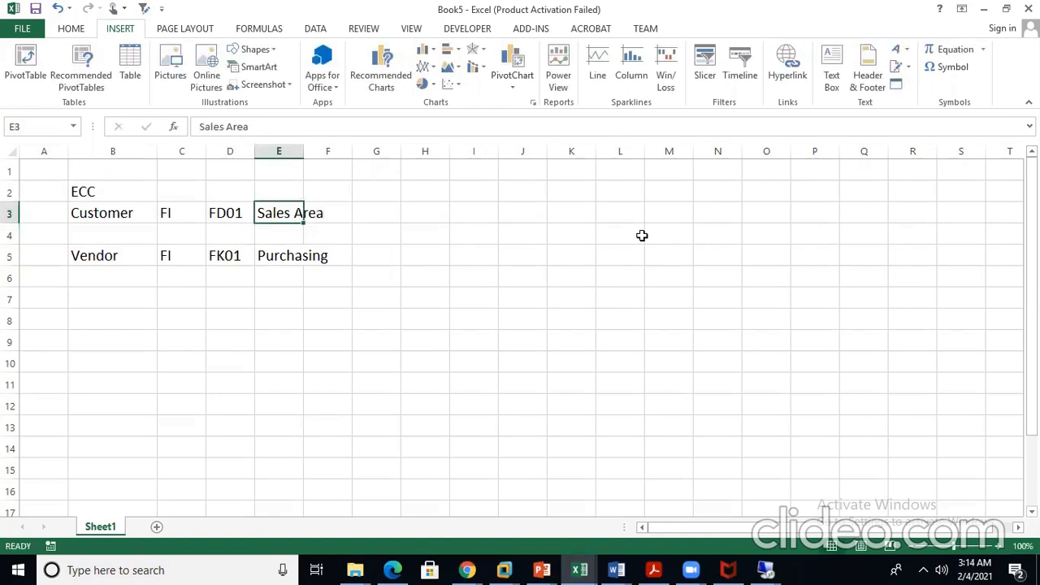
pyautogui.press('Left')
pyautogui.press('Left')
pyautogui.press('Left')
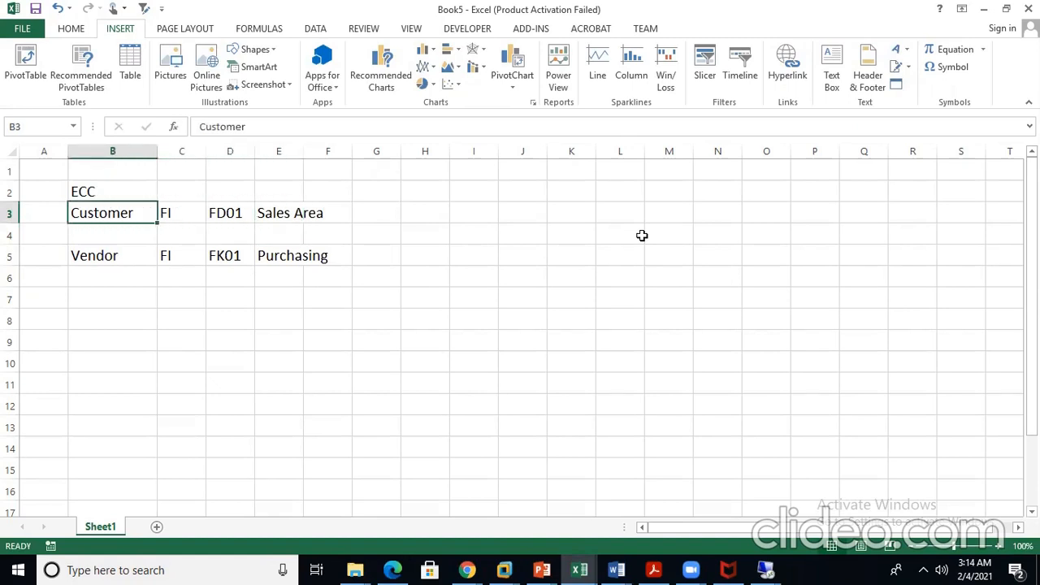
pyautogui.press('Right')
pyautogui.press('Right')
pyautogui.press('Right')
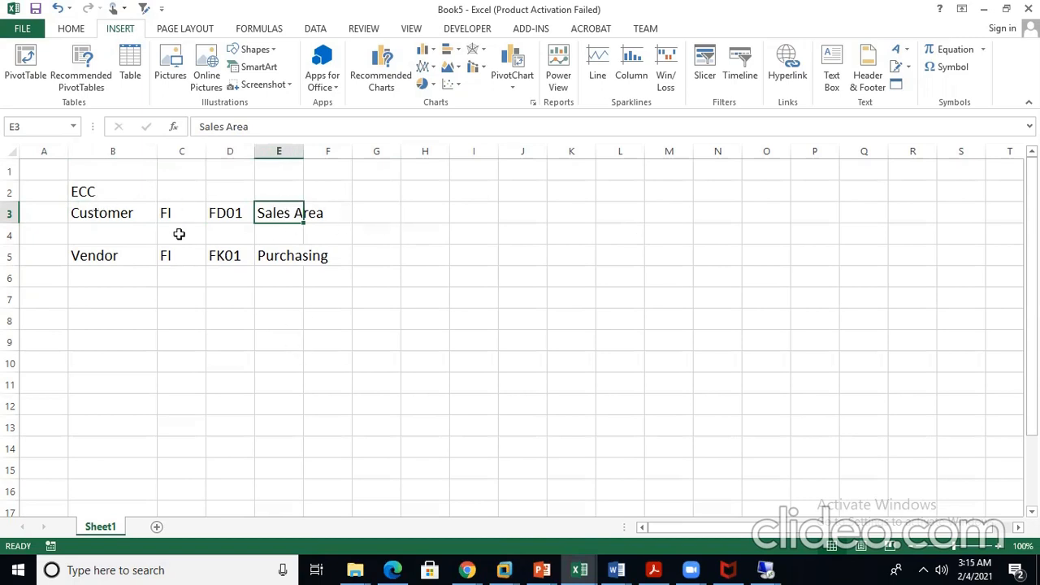
# Enter the remark Obsolete in cell G4, between the Customer and Vendor rows
pyautogui.moveTo(225, 211); pyautogui.dragTo(226, 275)
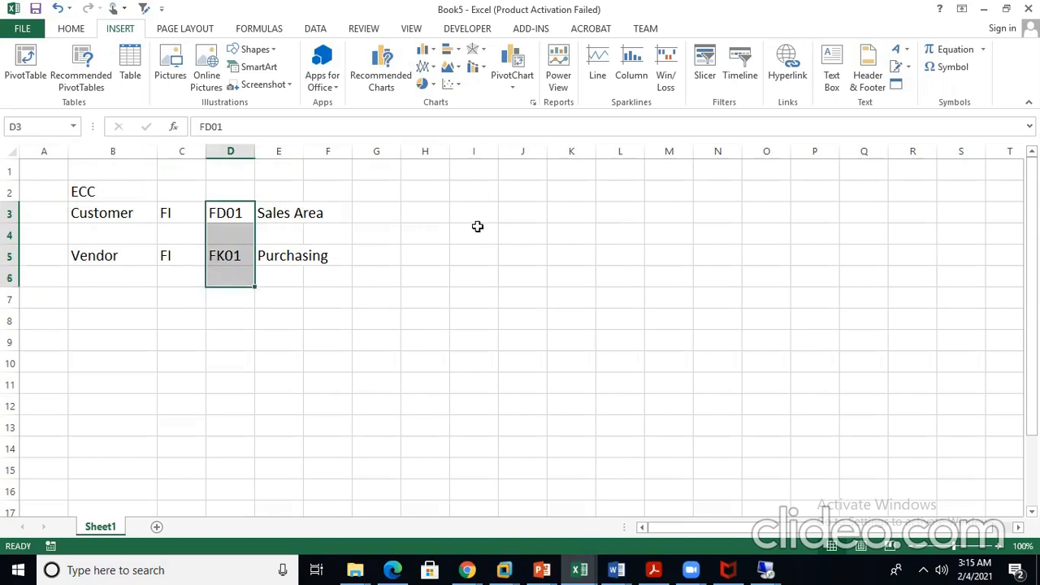
pyautogui.click(380, 233)
pyautogui.write('O')
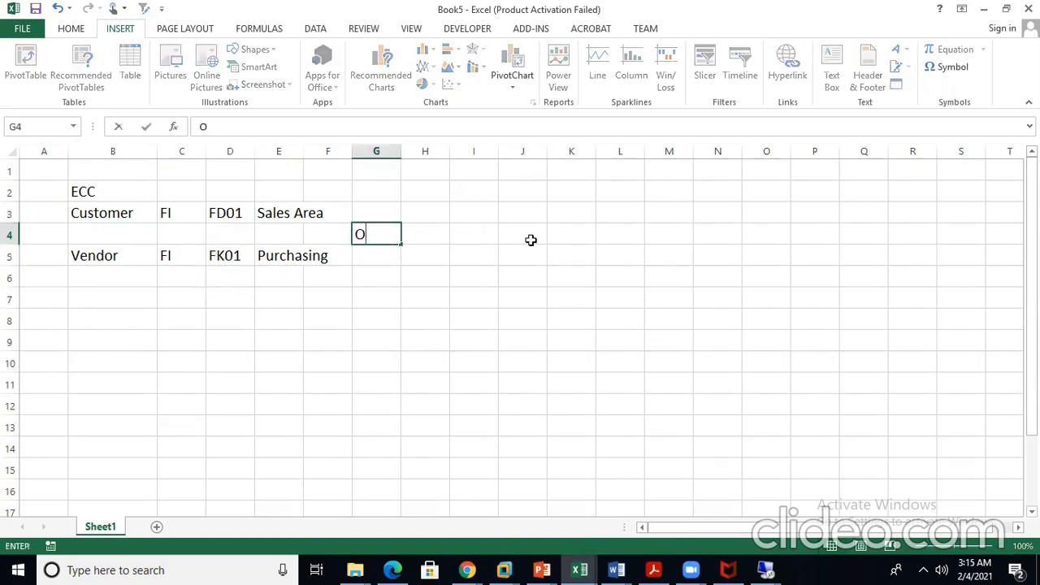
pyautogui.write('bsoletee')
pyautogui.press('BackSpace')
pyautogui.press('BackSpace')
pyautogui.write('e')
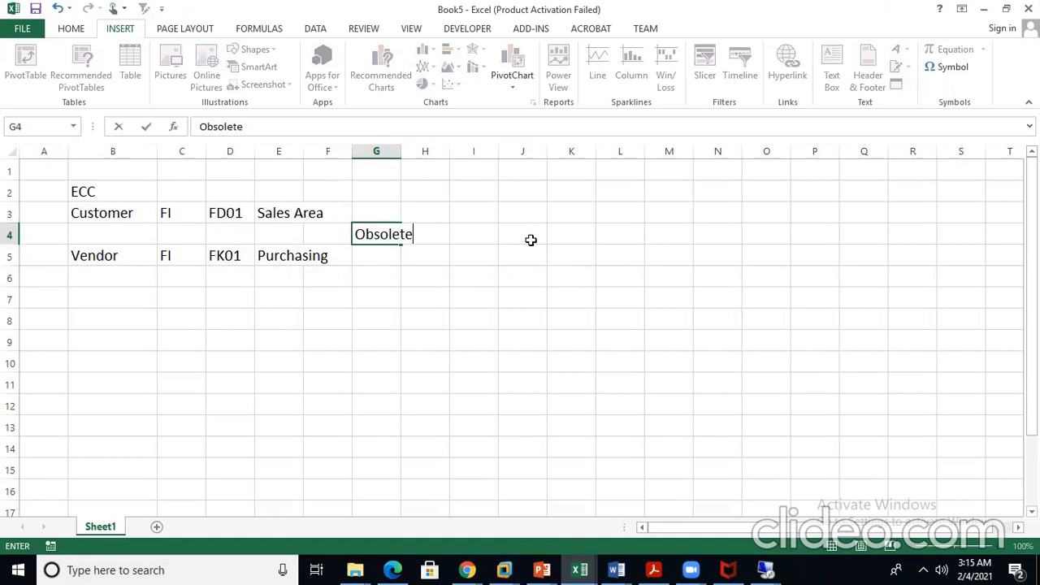
pyautogui.click(531, 240)
pyautogui.click(712, 196)
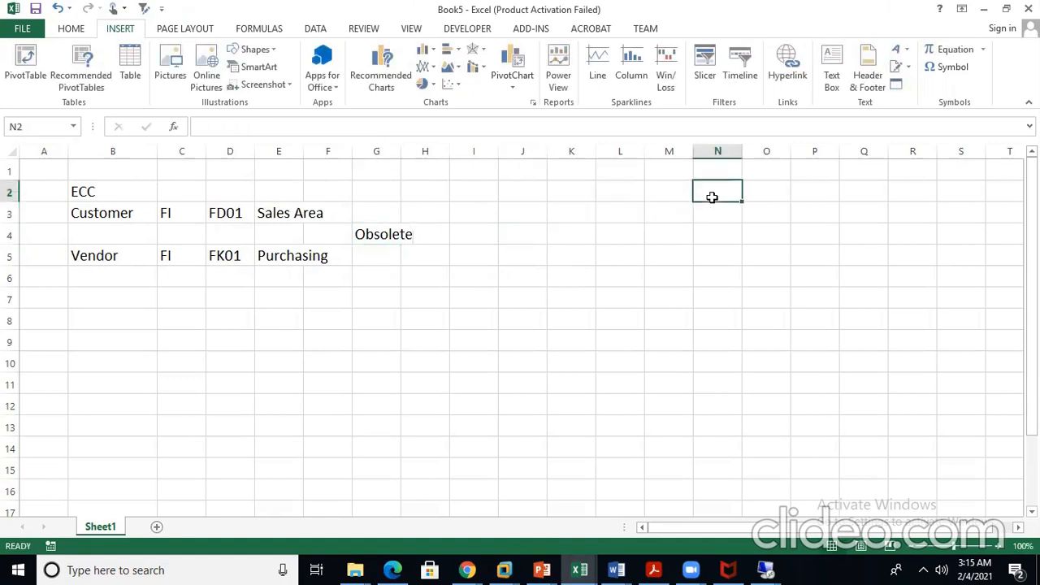
# Enter the heading Business Partner in cell M3, on the Customer row
pyautogui.click(667, 214)
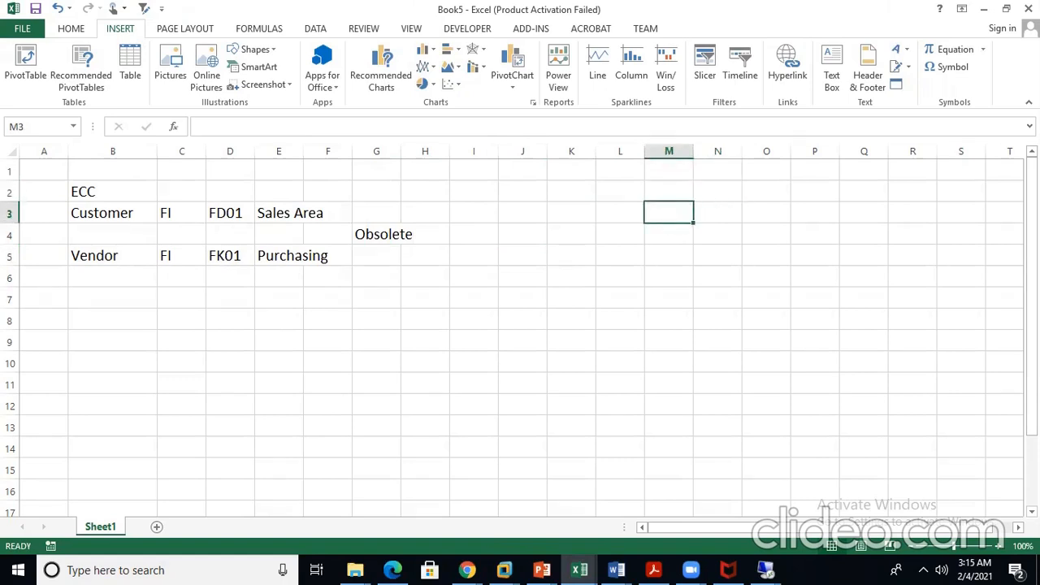
pyautogui.write('Busines ')
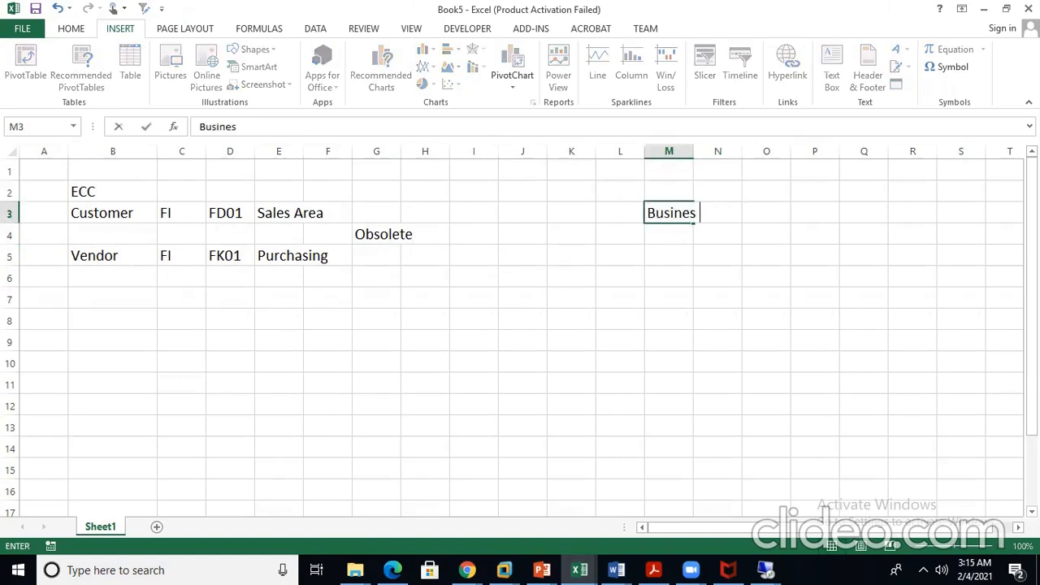
pyautogui.write('Partner')
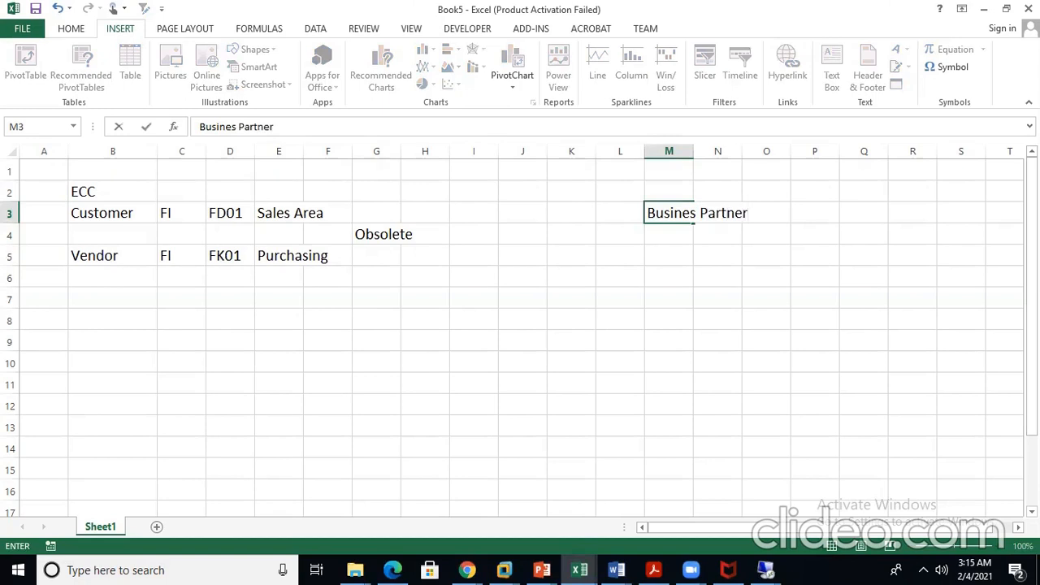
pyautogui.press('Return')
pyautogui.press('Return')
pyautogui.press('Up')
pyautogui.press('Up')
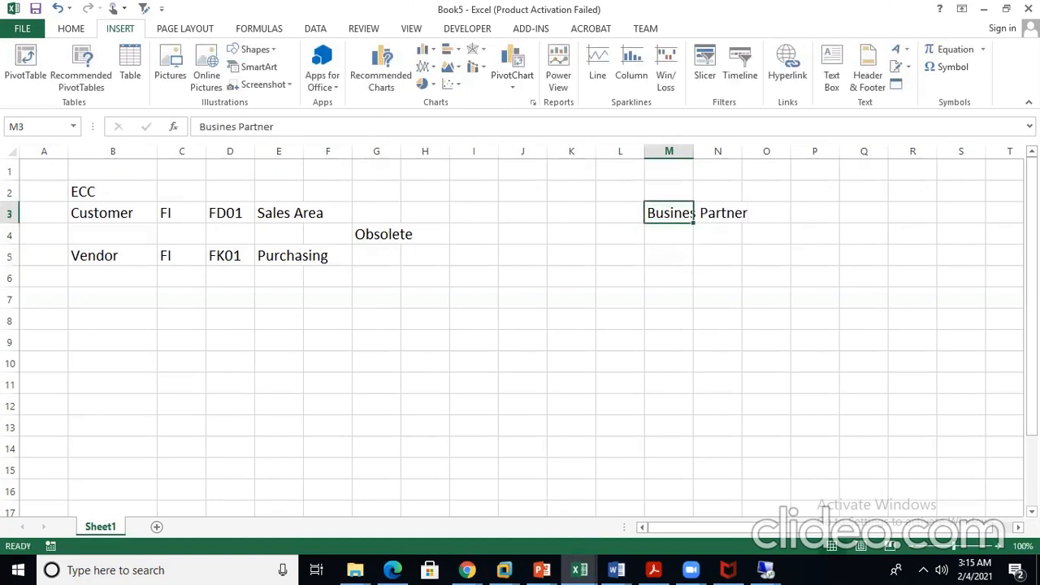
pyautogui.click(337, 131)
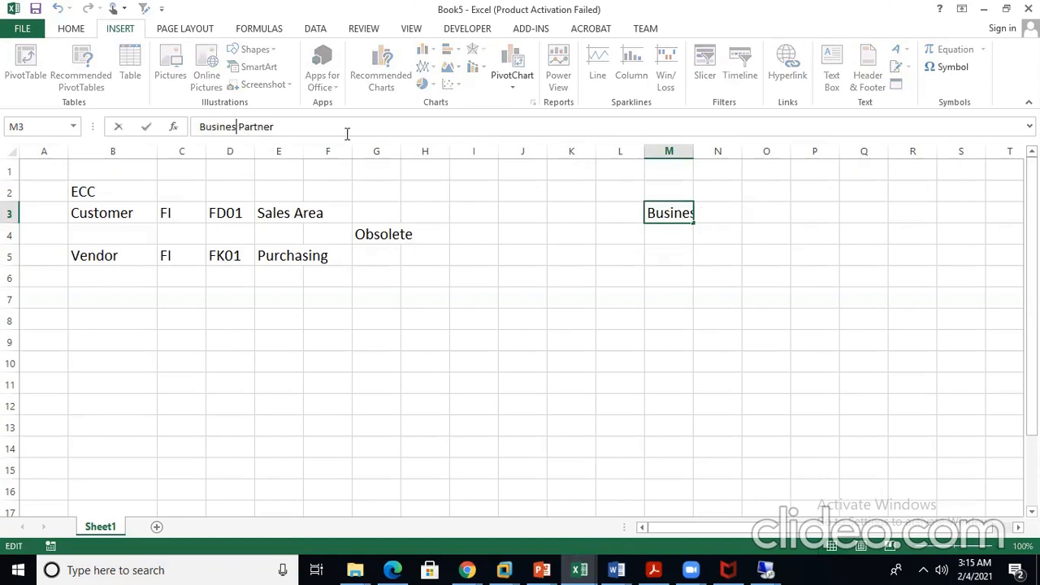
pyautogui.write('s')
pyautogui.press('End')
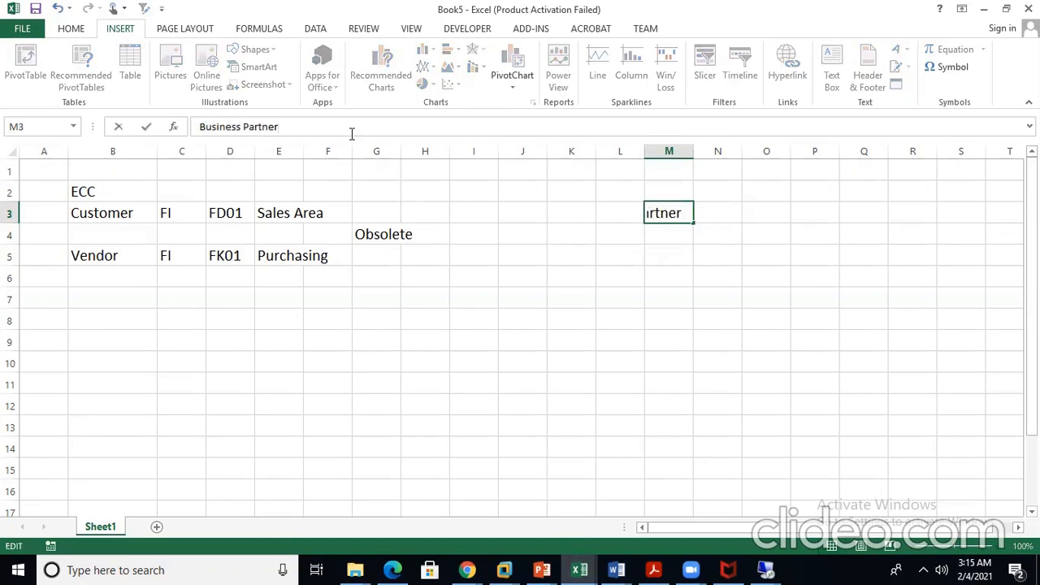
pyautogui.press('Return')
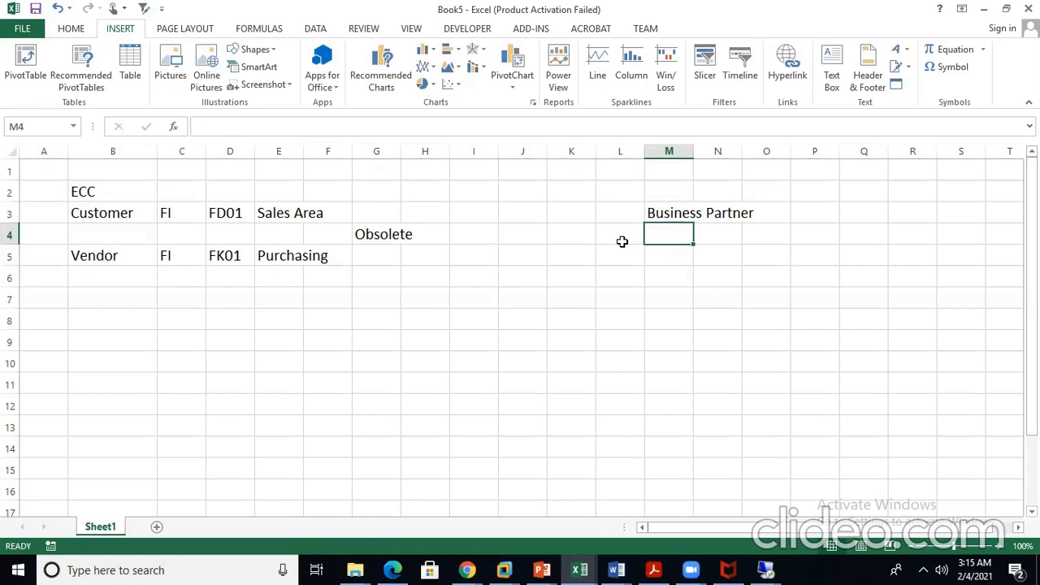
# Enter FI Vendor in cell M5 and Purchasing Vendor in cell M6, below the Business Partner heading
pyautogui.press('Down')
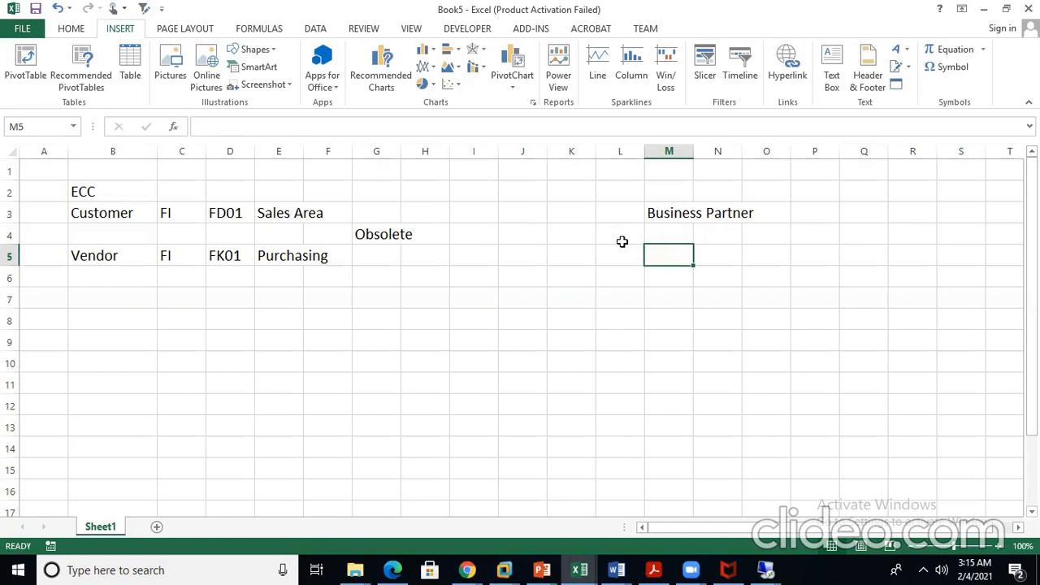
pyautogui.write('FI V')
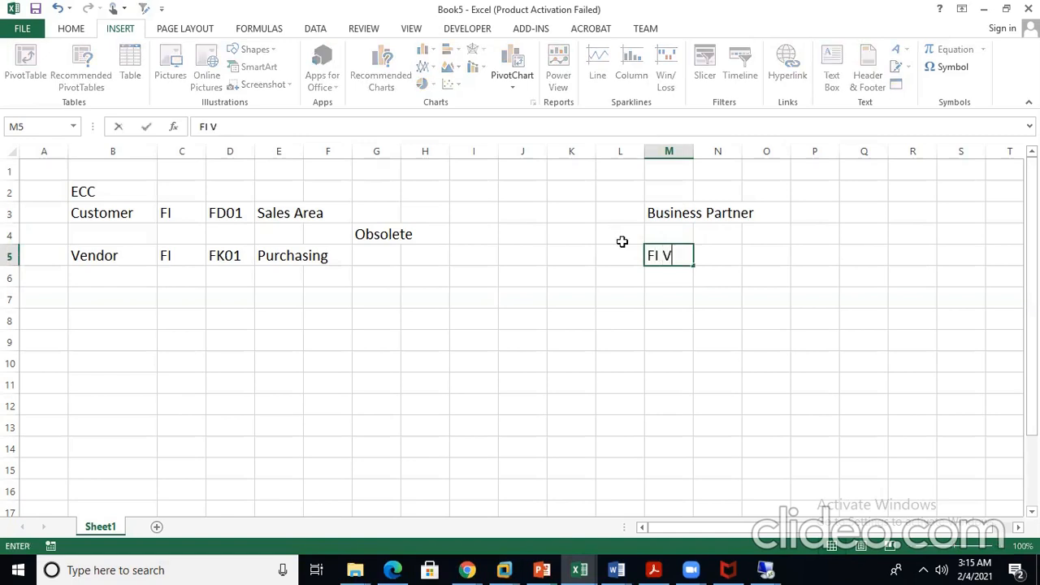
pyautogui.write('endor')
pyautogui.press('Return')
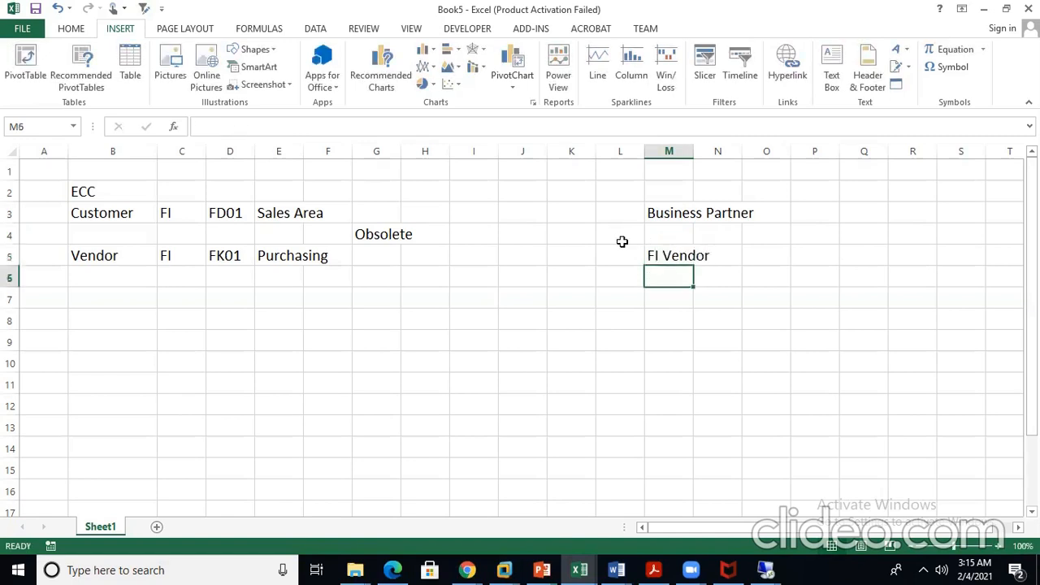
pyautogui.write('Purcha')
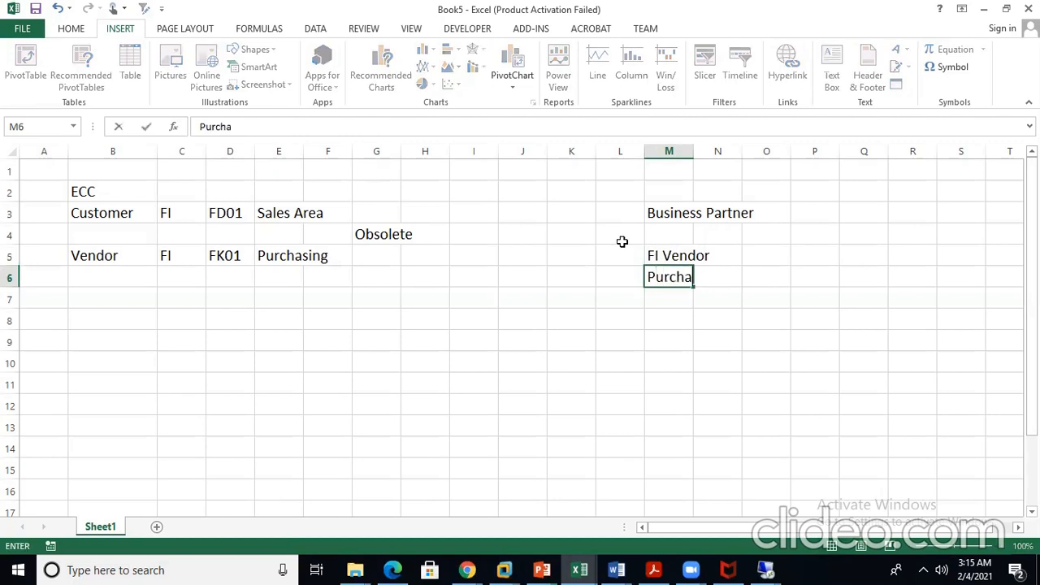
pyautogui.write('sing Ven')
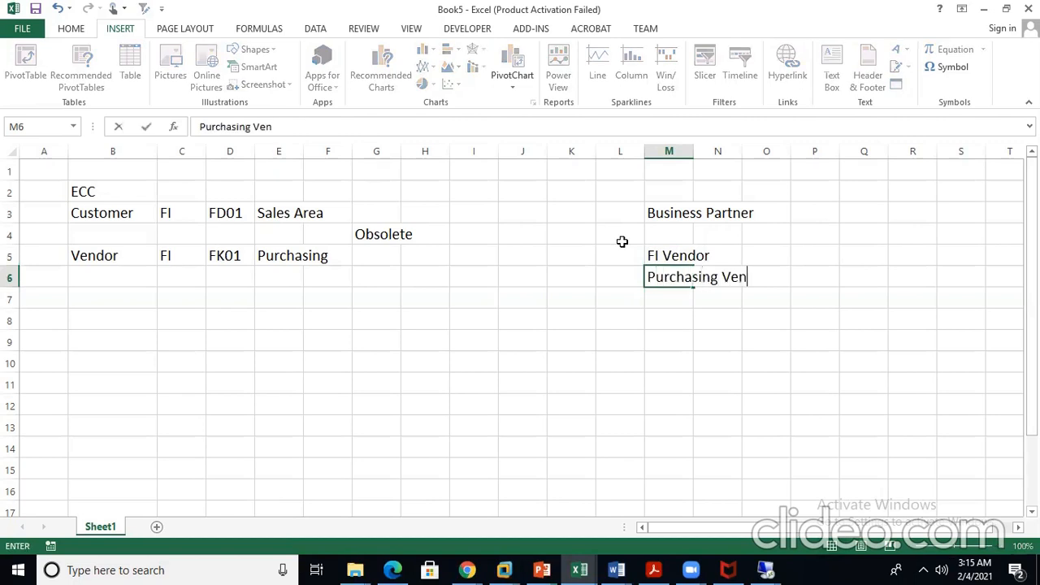
pyautogui.write('dor')
pyautogui.press('Return')
# Enter FI Customer in cell Q5, on the same row as FI Vendor
pyautogui.press('Up')
pyautogui.press('Up')
pyautogui.press('Up')
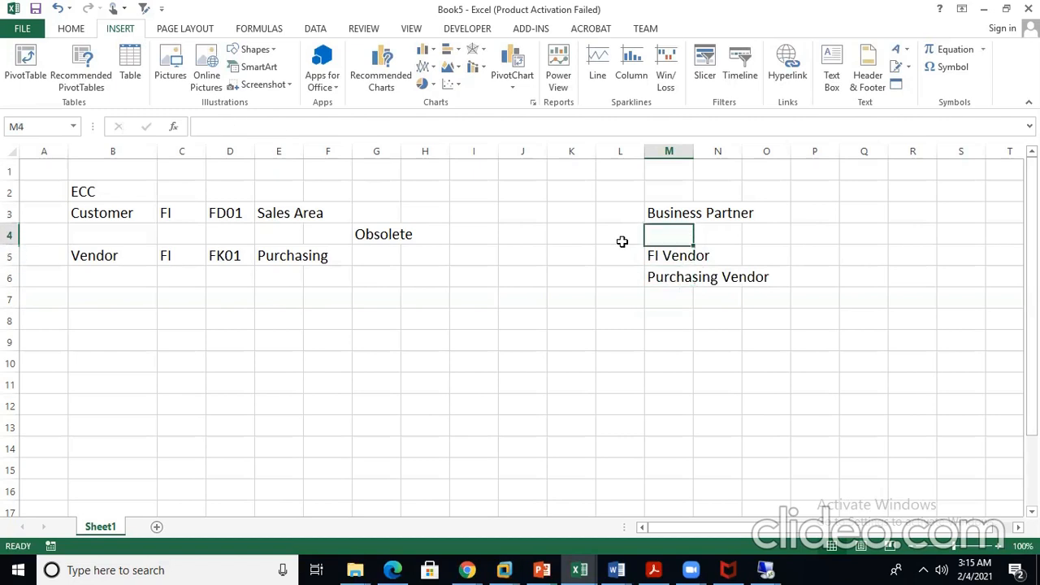
pyautogui.press('Right')
pyautogui.press('Right')
pyautogui.press('Right')
pyautogui.press('Down')
pyautogui.press('Left')
pyautogui.press('Left')
pyautogui.press('Left')
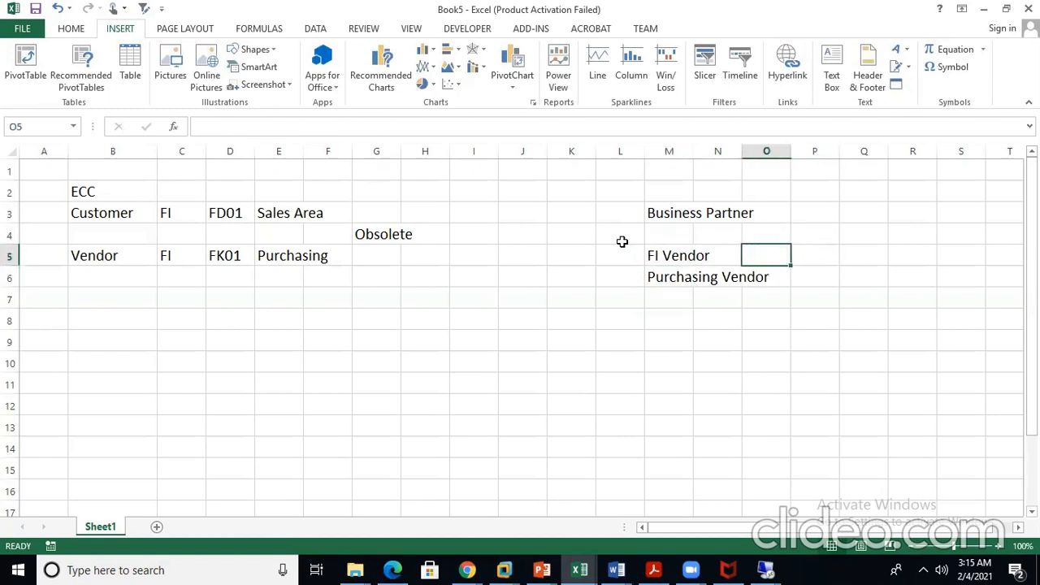
pyautogui.press('Right')
pyautogui.press('Right')
pyautogui.press('Right')
pyautogui.press('Right')
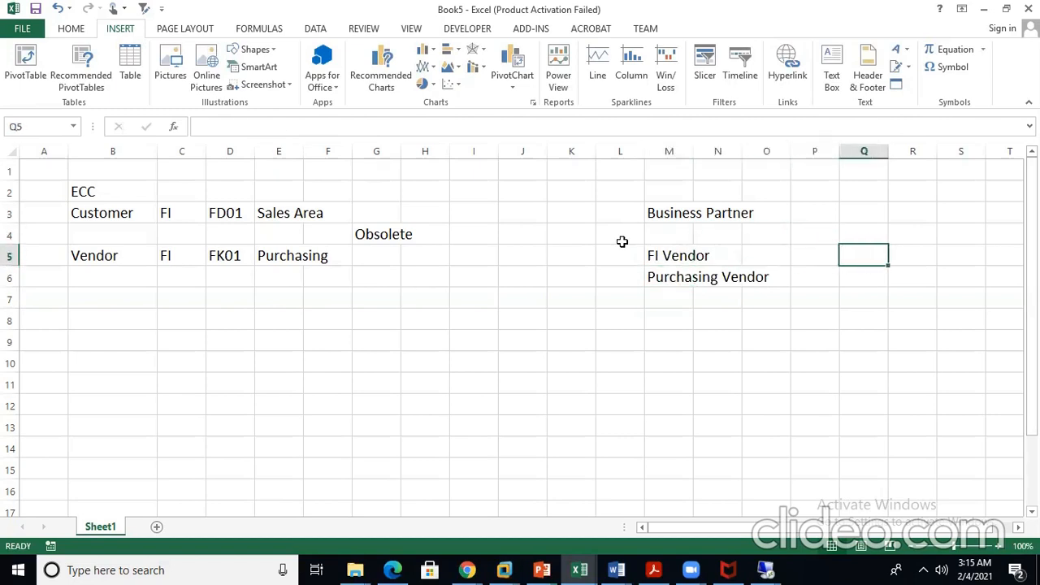
pyautogui.write('FI C')
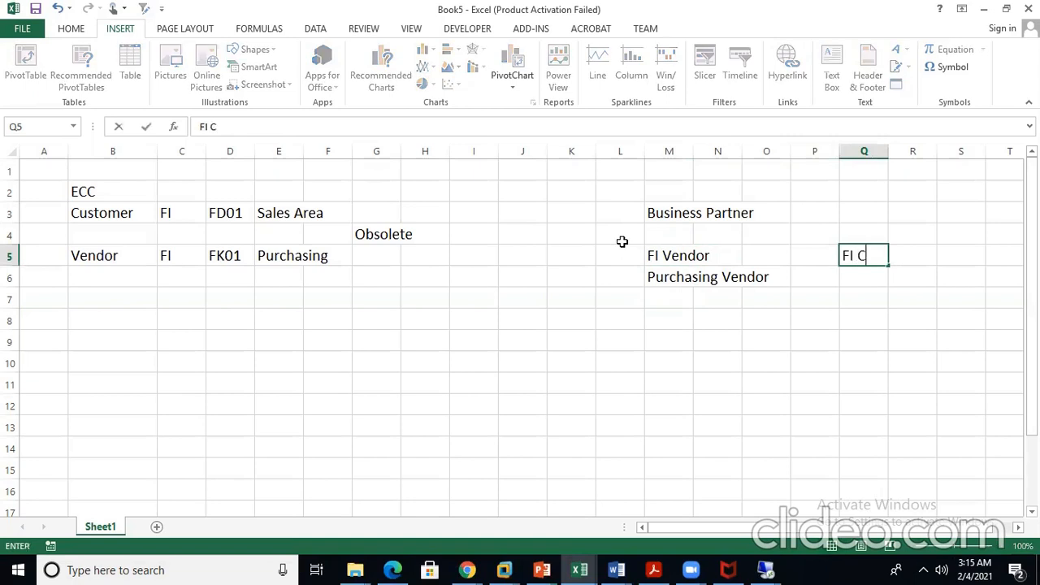
pyautogui.write('ustomer')
pyautogui.press('Return')
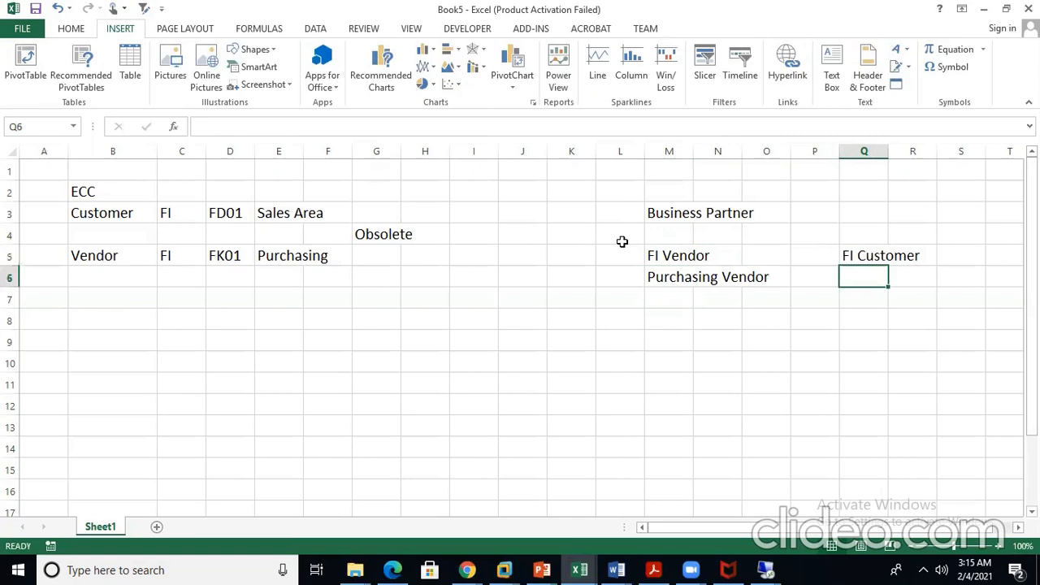
# Enter Sales Segment Customer in cell Q6, directly below FI Customer
pyautogui.write('Sales D')
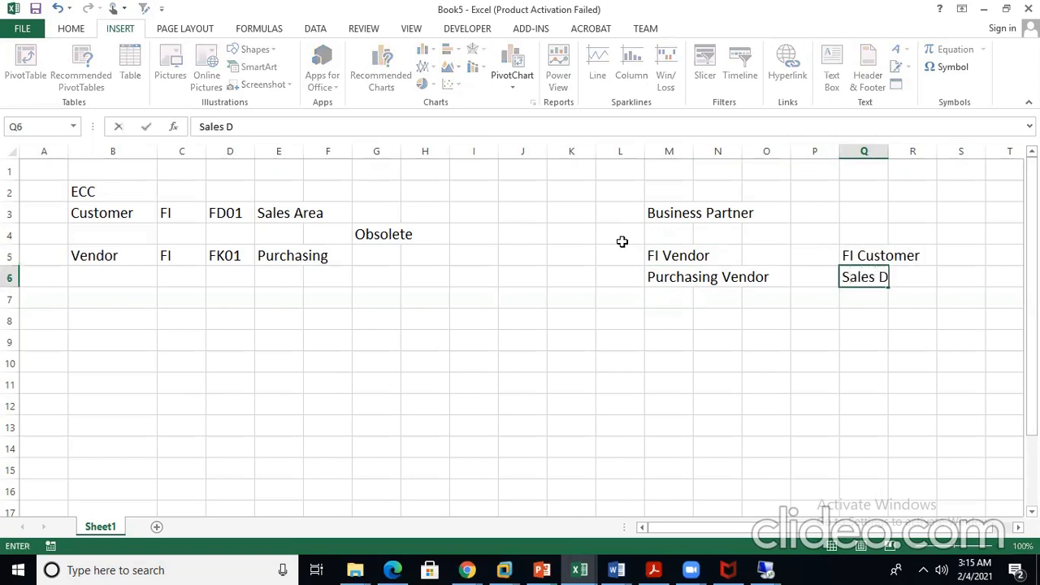
pyautogui.press('BackSpace')
pyautogui.write('Segment ')
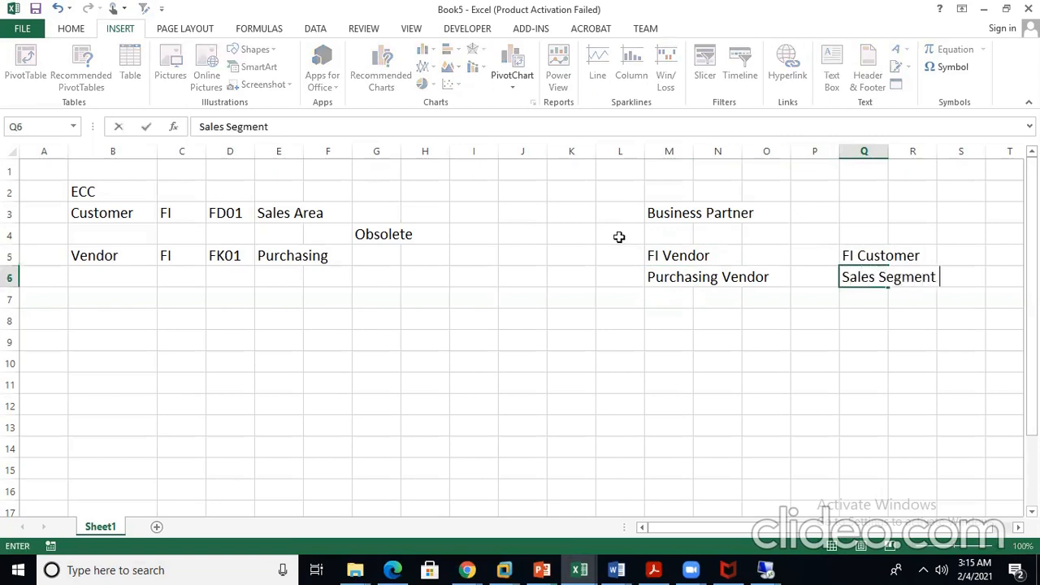
pyautogui.write('CUstomer')
pyautogui.press('Return')
# Review the Business Partner heading and the vendor roles listed beneath it in column M
pyautogui.press('Up')
pyautogui.press('Up')
pyautogui.press('Up')
pyautogui.press('Up')
pyautogui.press('Left')
pyautogui.press('Left')
pyautogui.press('Left')
pyautogui.press('Left')
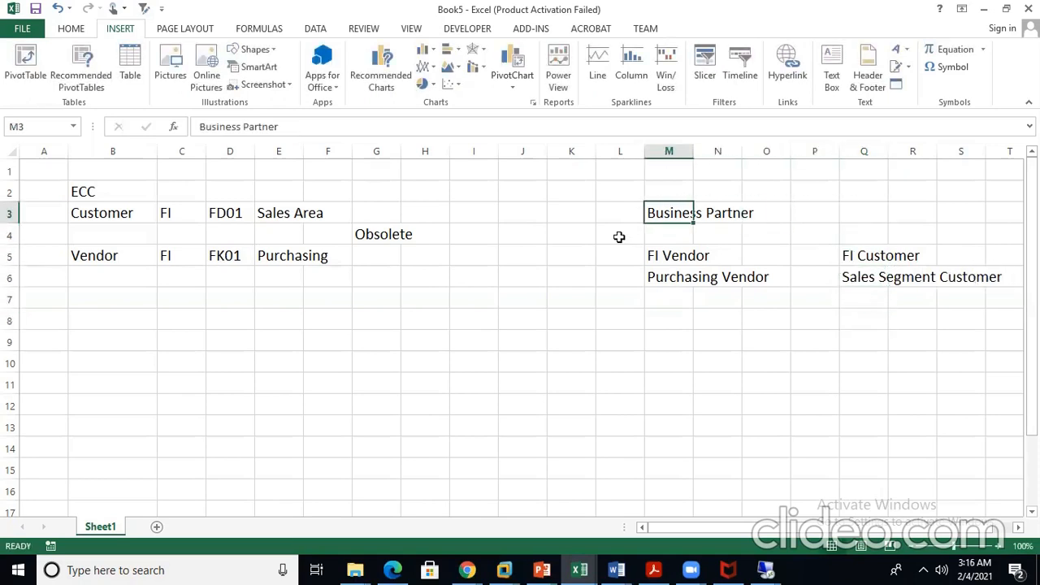
pyautogui.press('Right')
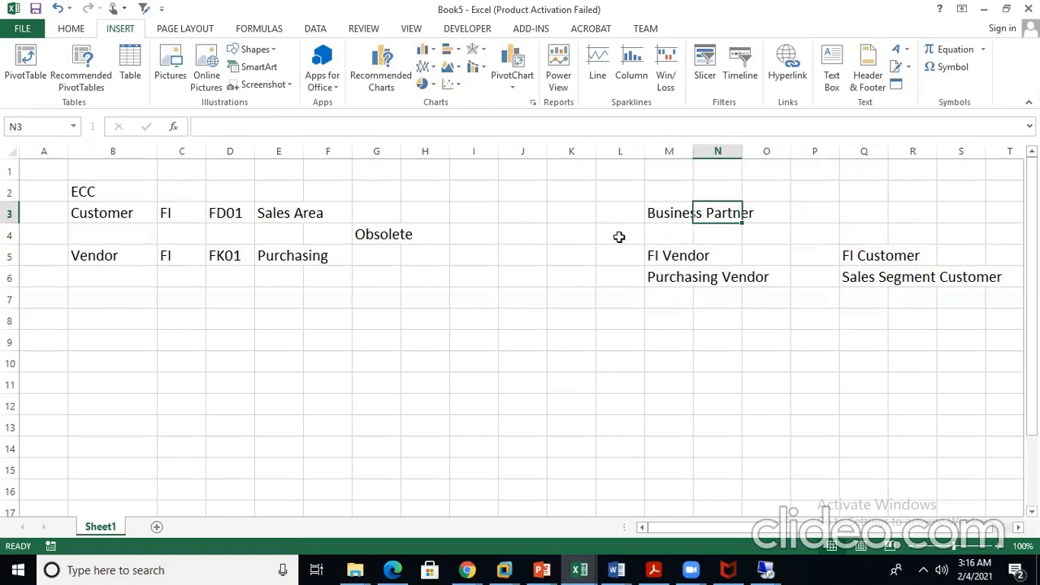
pyautogui.press('Left')
pyautogui.press('Down')
pyautogui.press('Down')
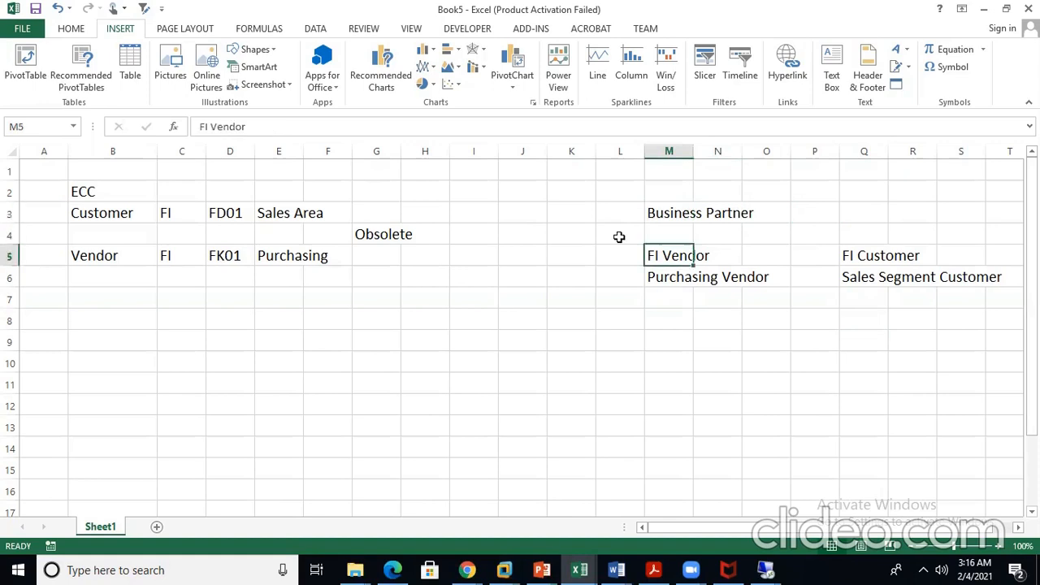
pyautogui.press('Down')
pyautogui.press('Down')
# Enter the category Individual in cell L2, in the row above Business Partner
pyautogui.press('Up')
pyautogui.press('Up')
pyautogui.press('Up')
pyautogui.press('Up')
pyautogui.press('Up')
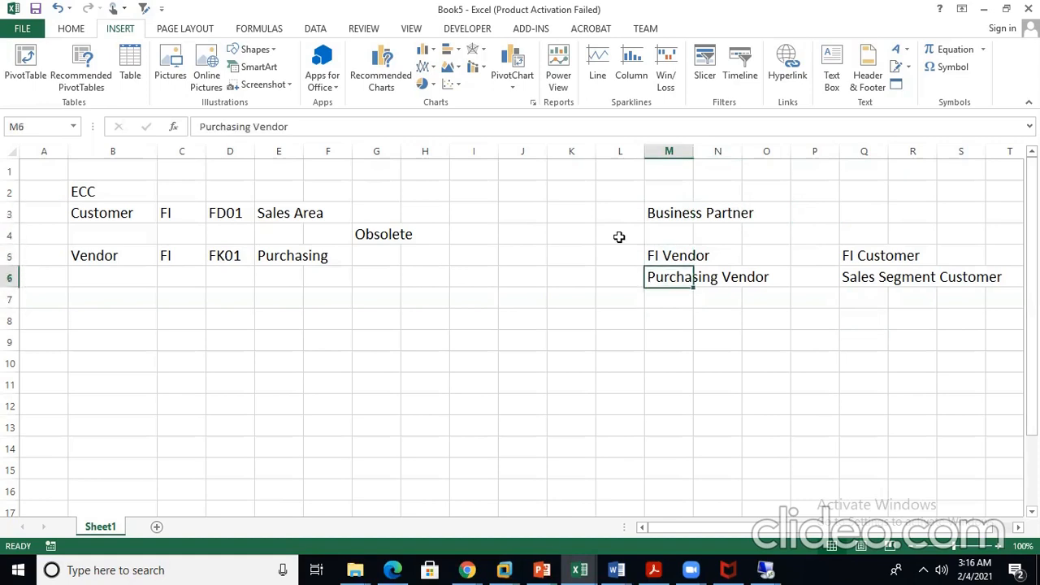
pyautogui.press('Up')
pyautogui.press('Down')
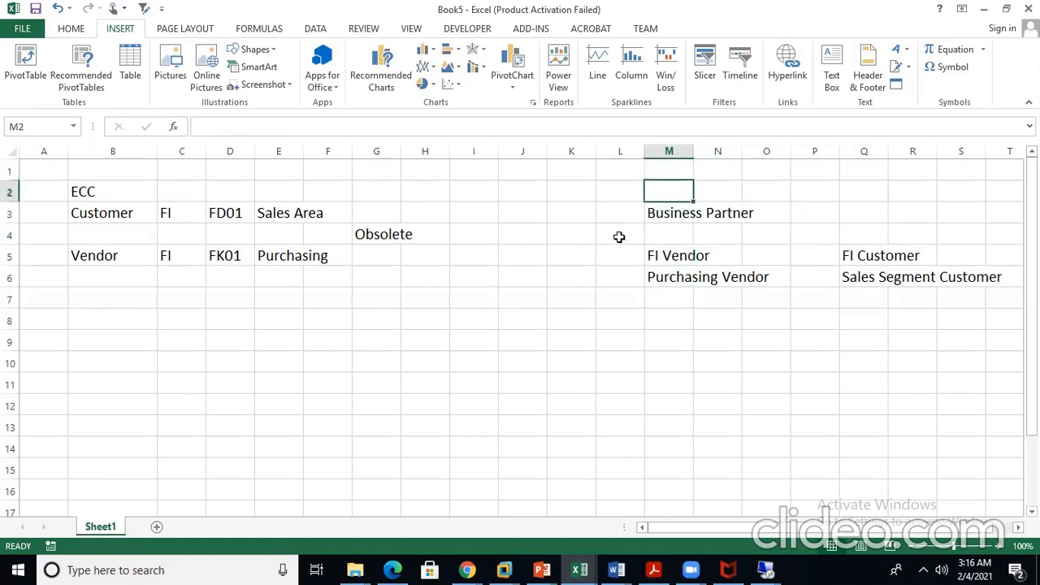
pyautogui.press('Left')
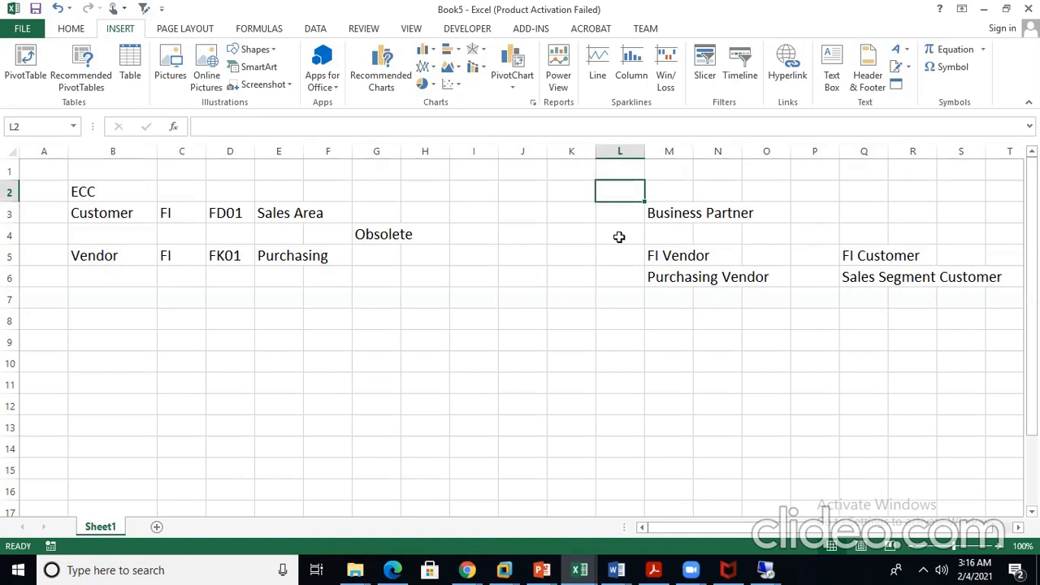
pyautogui.write('In')
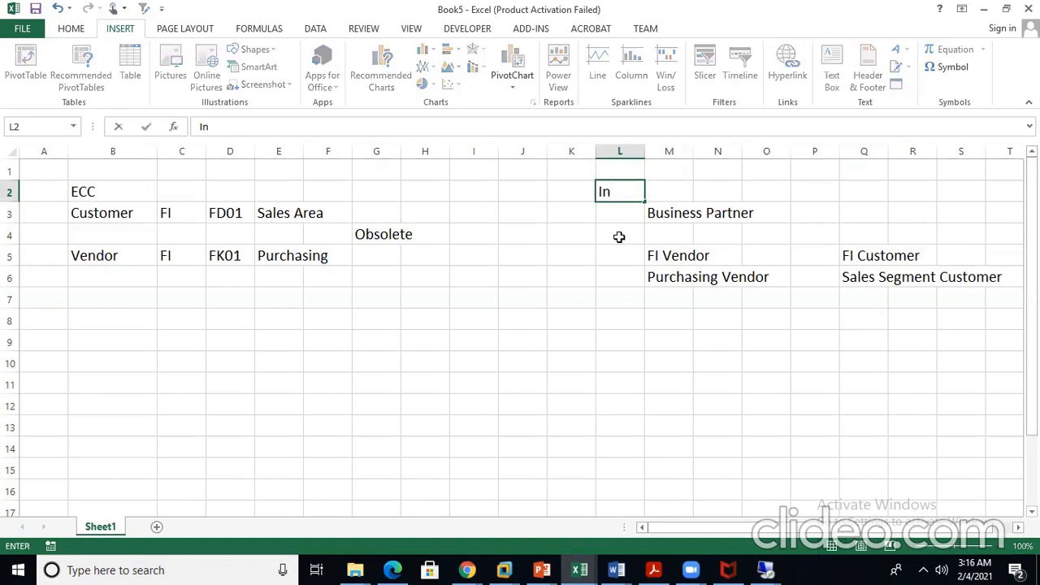
pyautogui.write('dividual')
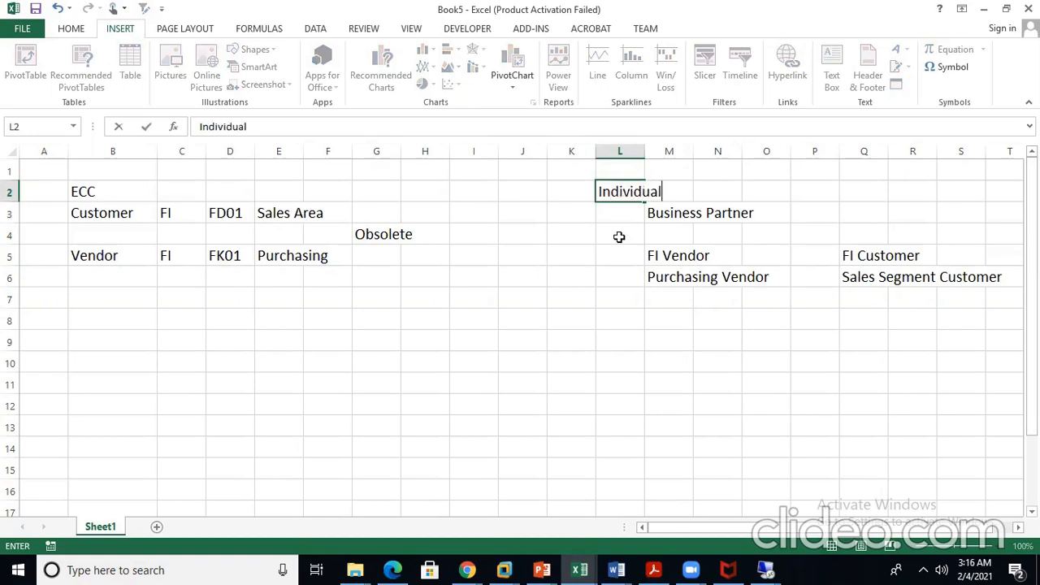
# Add the categories Company in cell N2 and Group in cell P2, on the same row as Individual
pyautogui.press('Tab')
pyautogui.press('Tab')
pyautogui.write('Co')
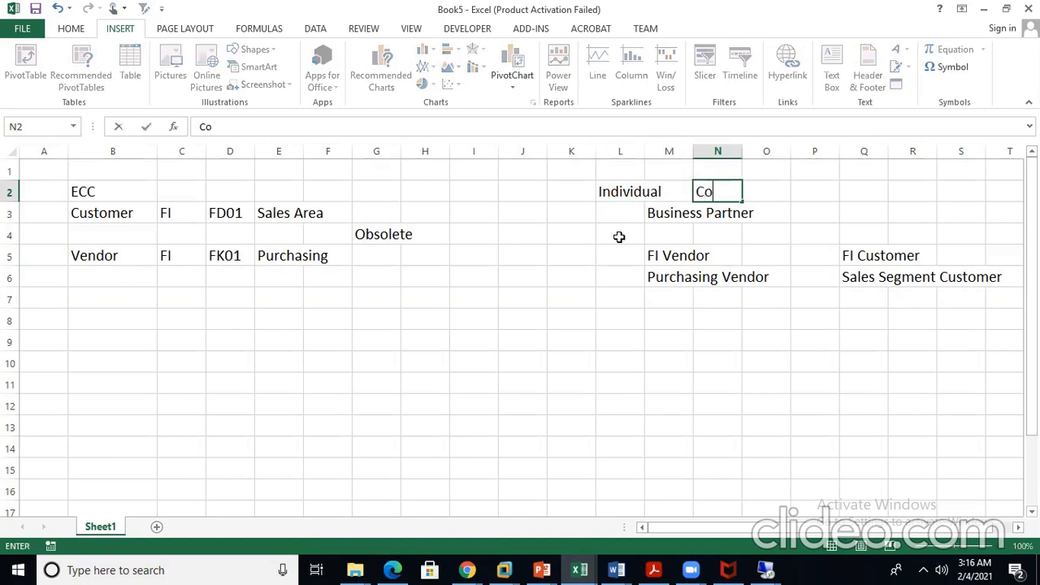
pyautogui.write('mpany')
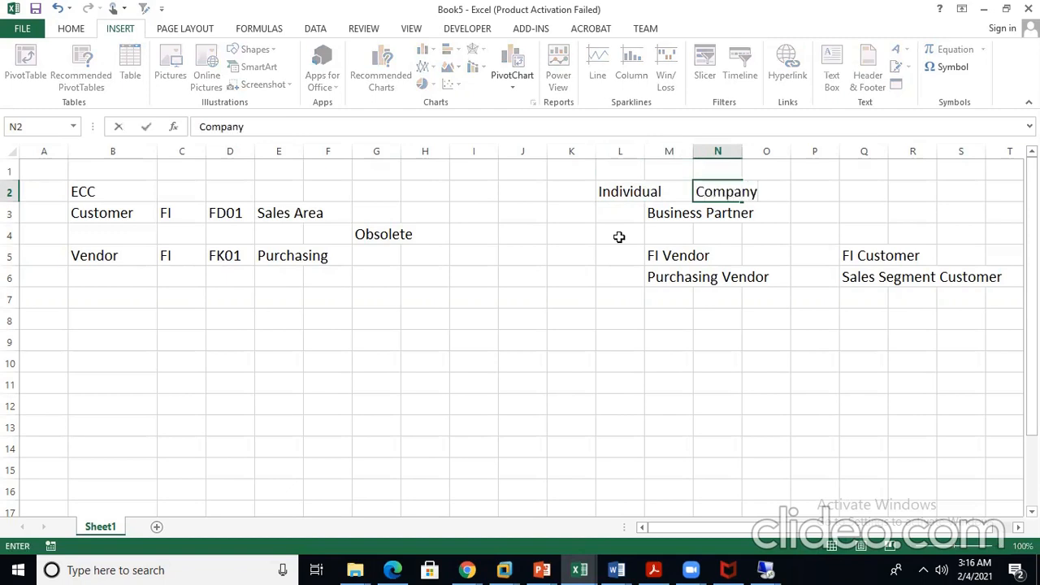
pyautogui.press('Tab')
pyautogui.press('Tab')
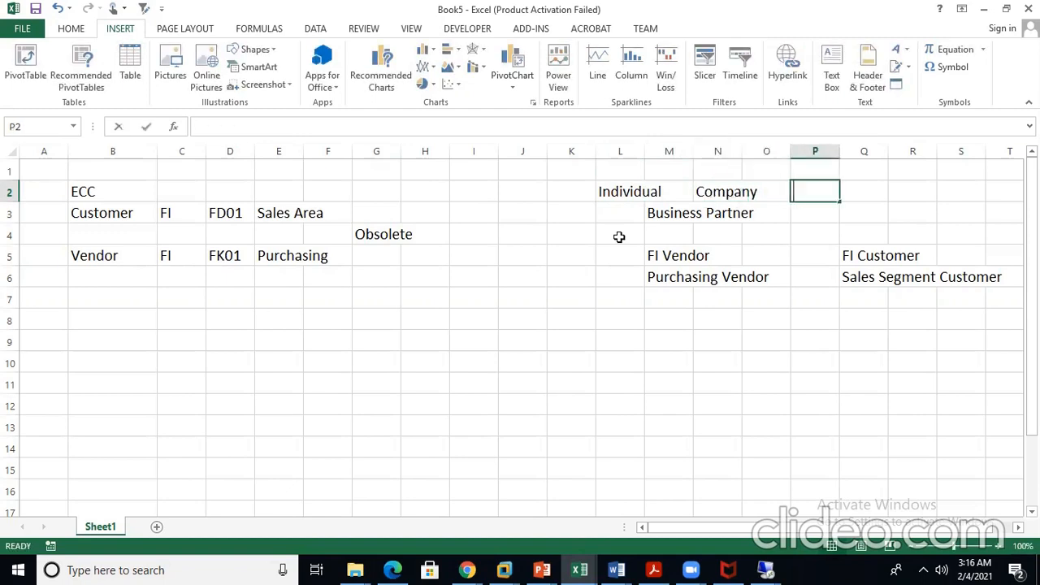
pyautogui.write('Group')
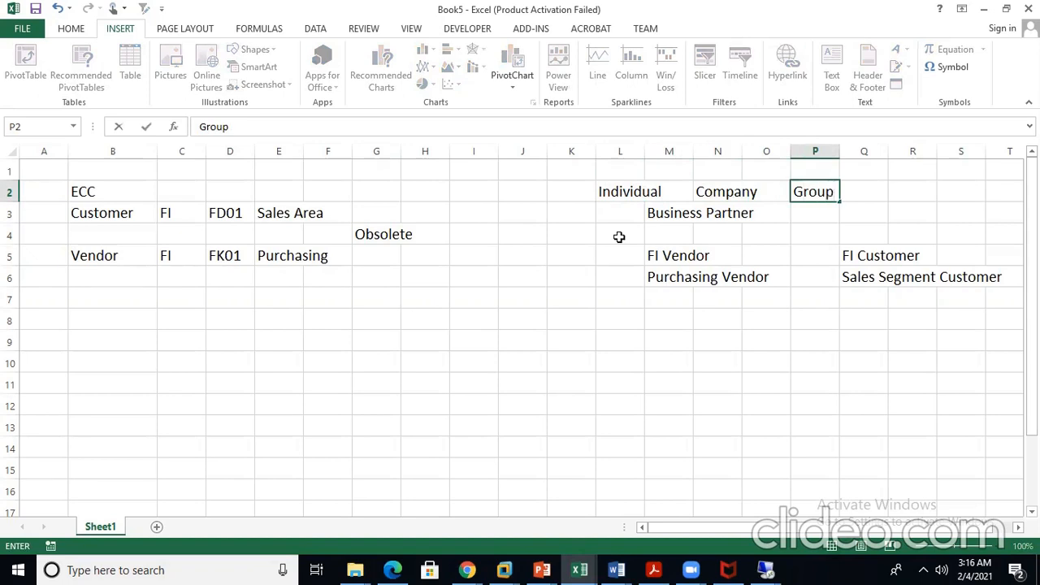
pyautogui.press('Return')
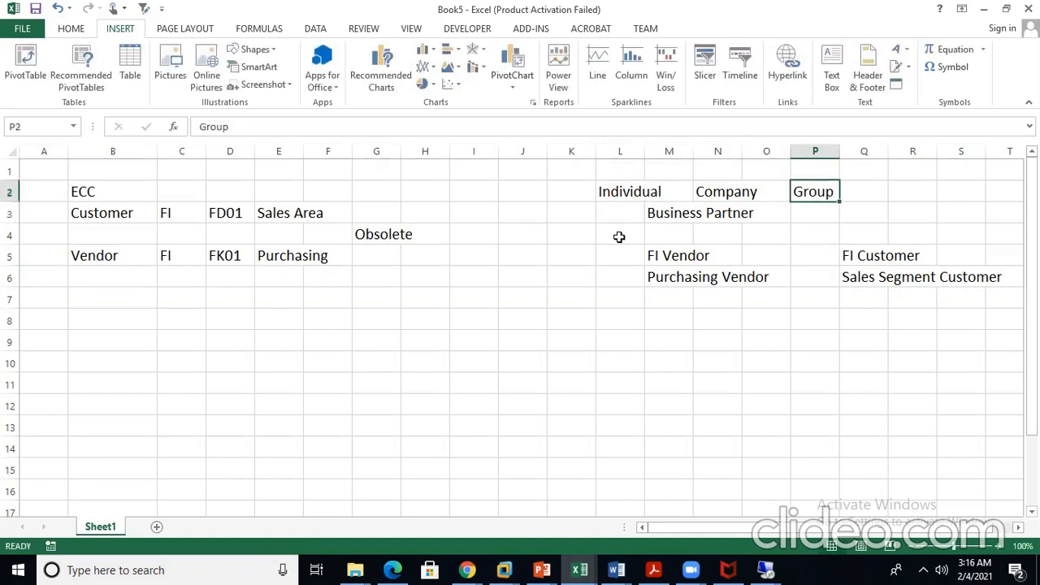
pyautogui.press('Left')
pyautogui.press('Left')
pyautogui.press('Left')
pyautogui.press('Left')
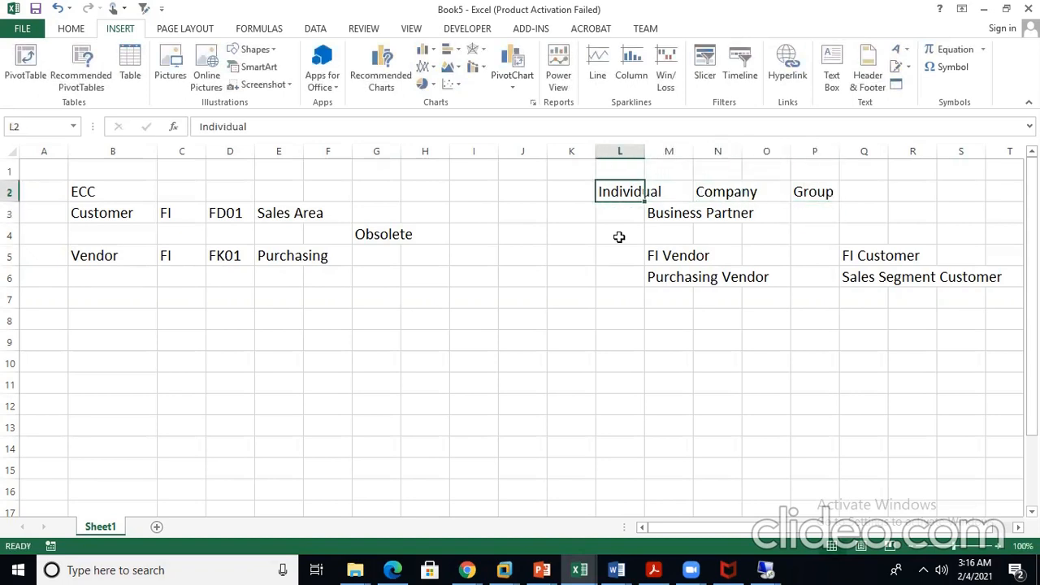
pyautogui.press('Right')
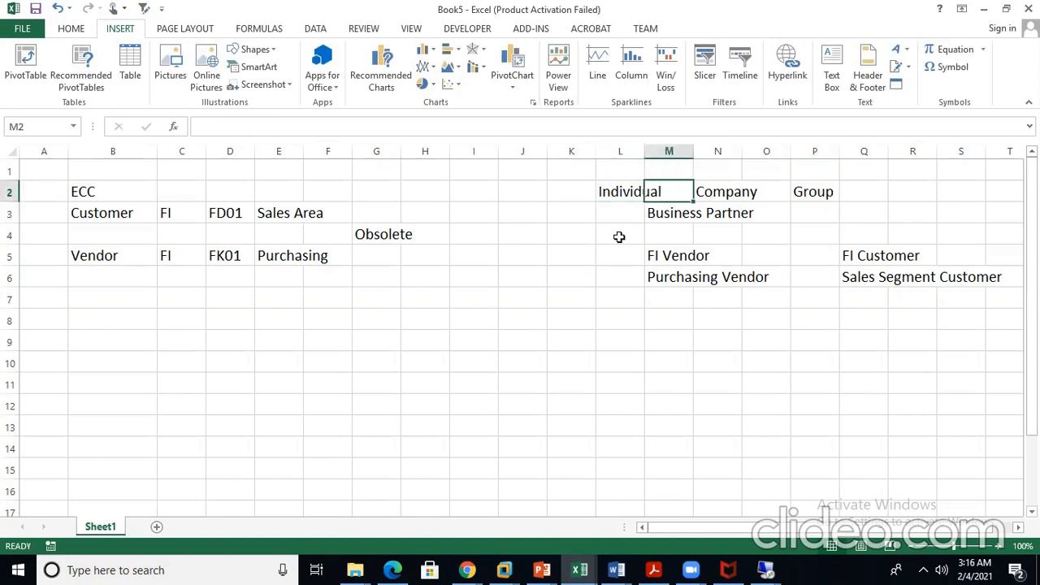
pyautogui.press('Down')
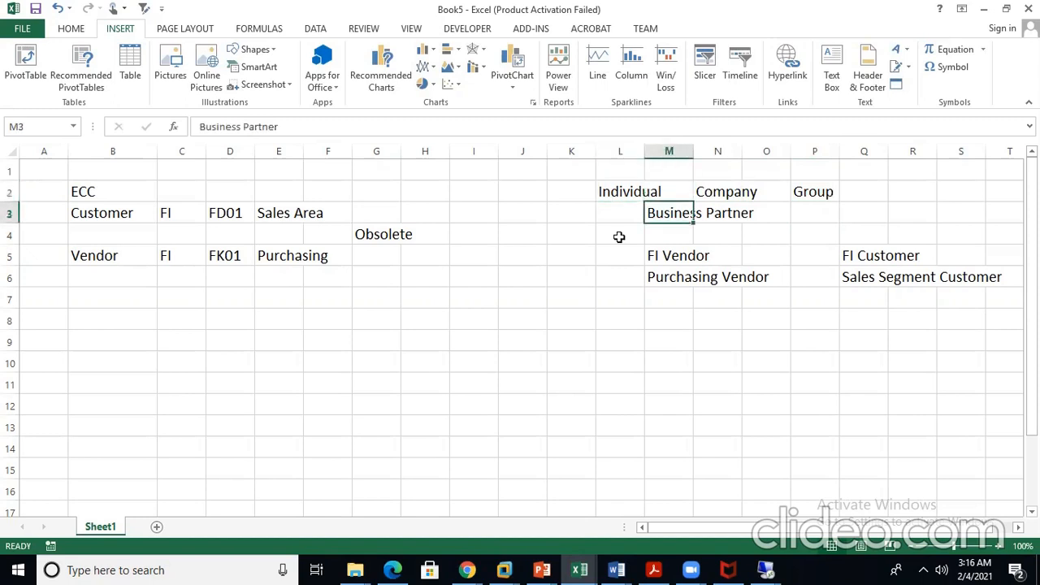
# Enter the role code FLVN00 in cell L5, beside FI Vendor
pyautogui.press('Up')
pyautogui.press('Right')
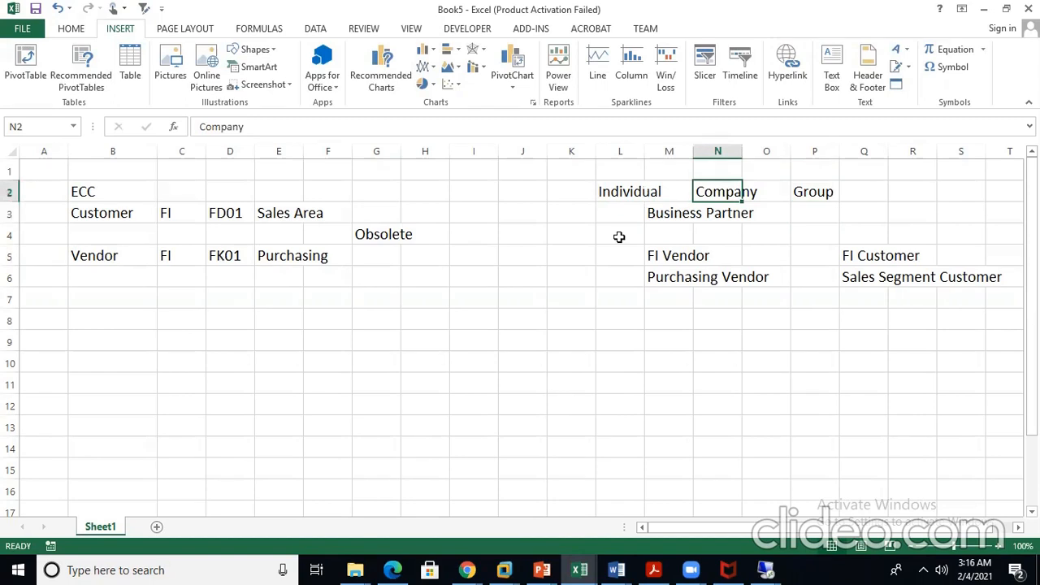
pyautogui.press('Down')
pyautogui.press('Down')
pyautogui.press('Down')
pyautogui.press('Down')
pyautogui.press('Left')
pyautogui.press('Left')
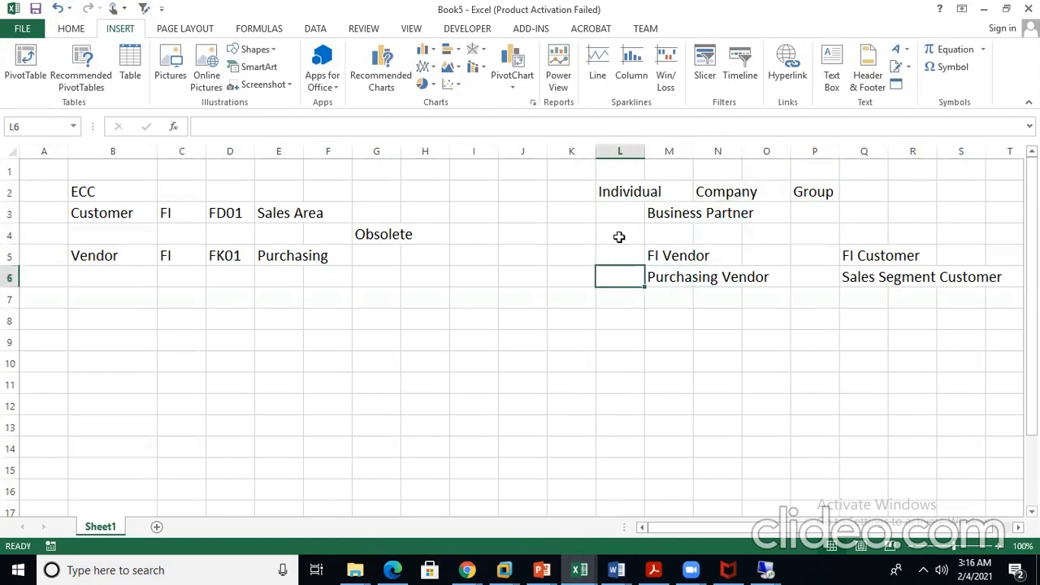
pyautogui.press('Up')
pyautogui.press('Right')
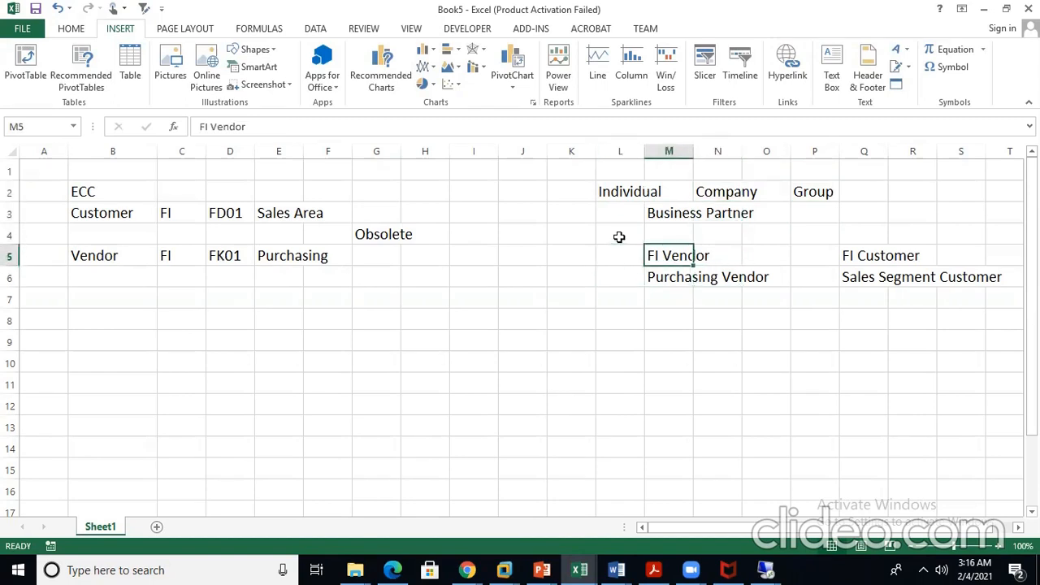
pyautogui.press('Left')
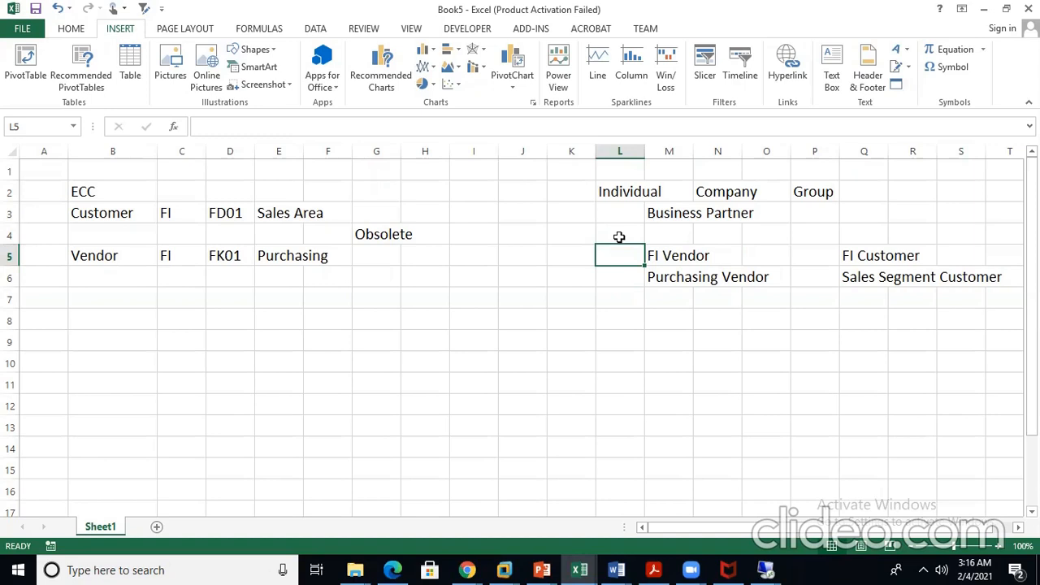
pyautogui.press('Down')
pyautogui.press('Up')
pyautogui.write('FLVN')
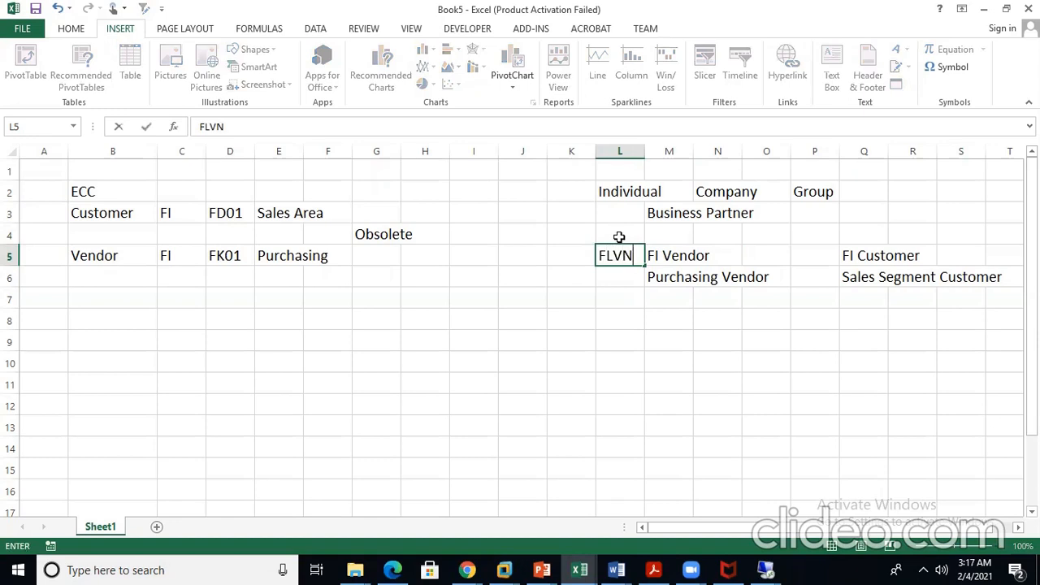
pyautogui.write('00')
pyautogui.press('Return')
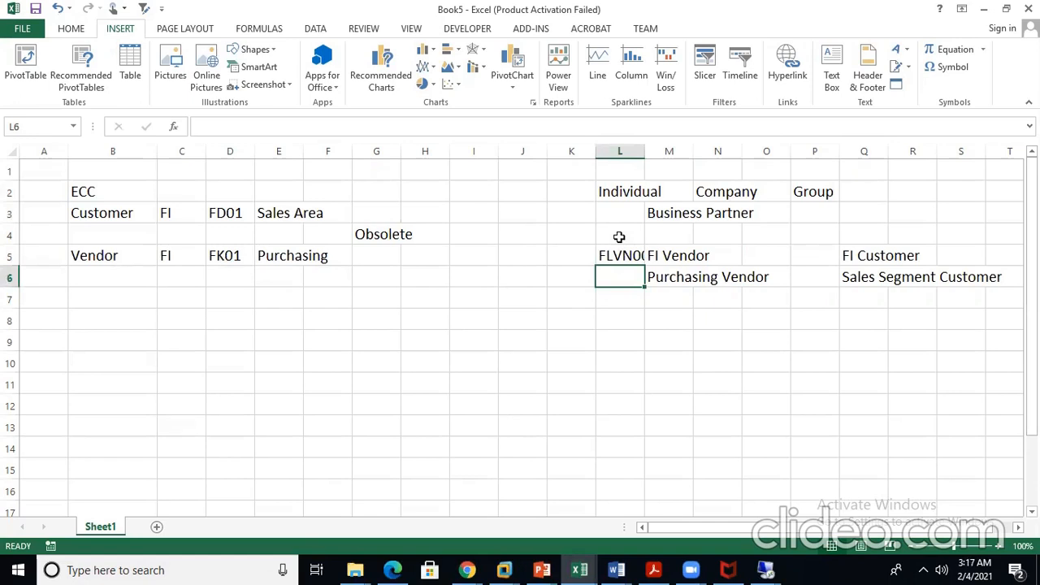
# Enter the role code FLVN01 in cell L6, beside Purchasing Vendor
pyautogui.write('FLVN')
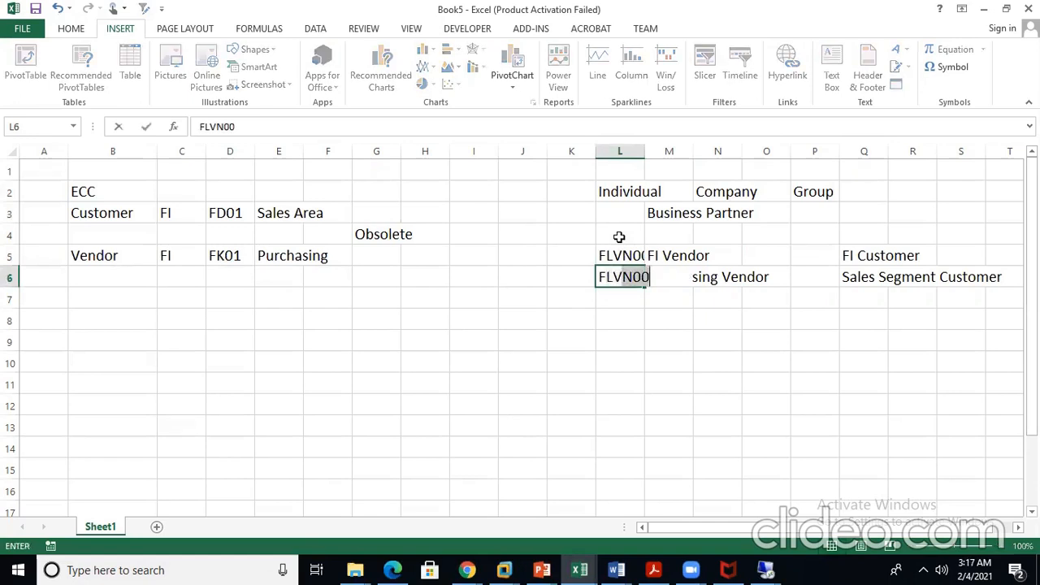
pyautogui.write('01')
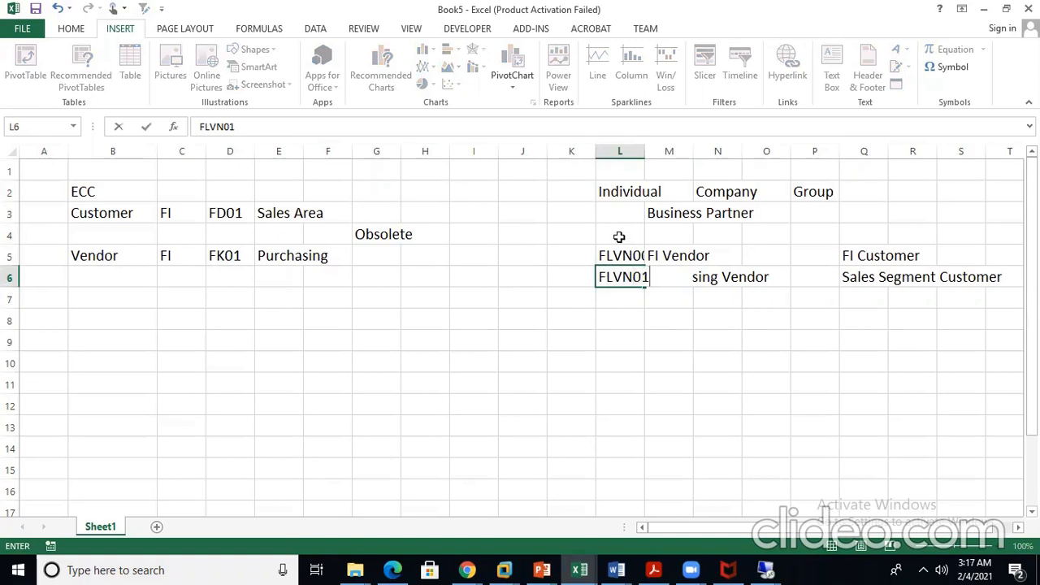
pyautogui.press('Right')
# Enter the role code FLCU00 in cell P5, beside FI Customer
pyautogui.press('Right')
pyautogui.press('Up')
pyautogui.press('Up')
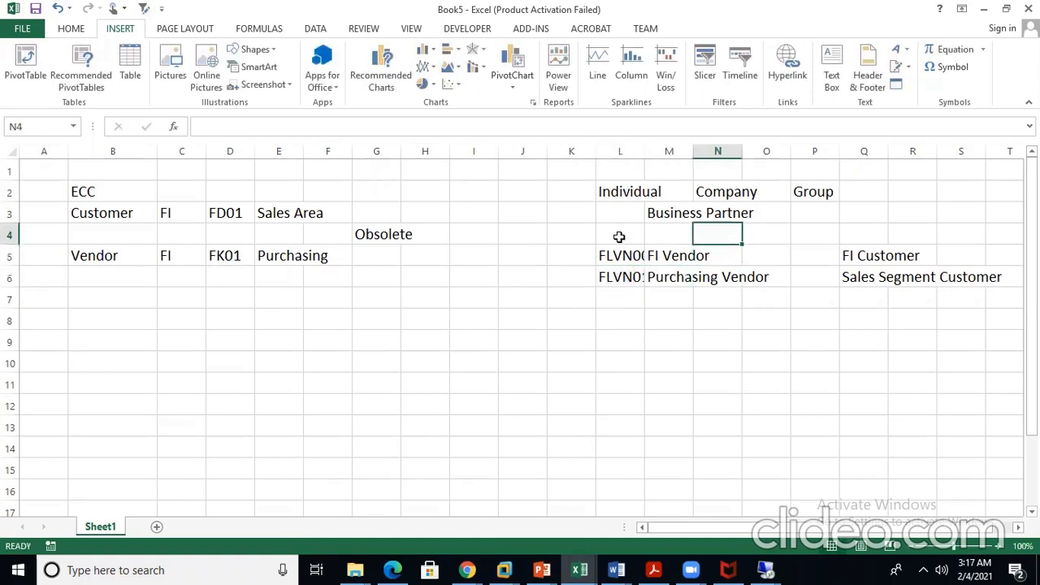
pyautogui.press('Right')
pyautogui.press('Right')
pyautogui.press('Down')
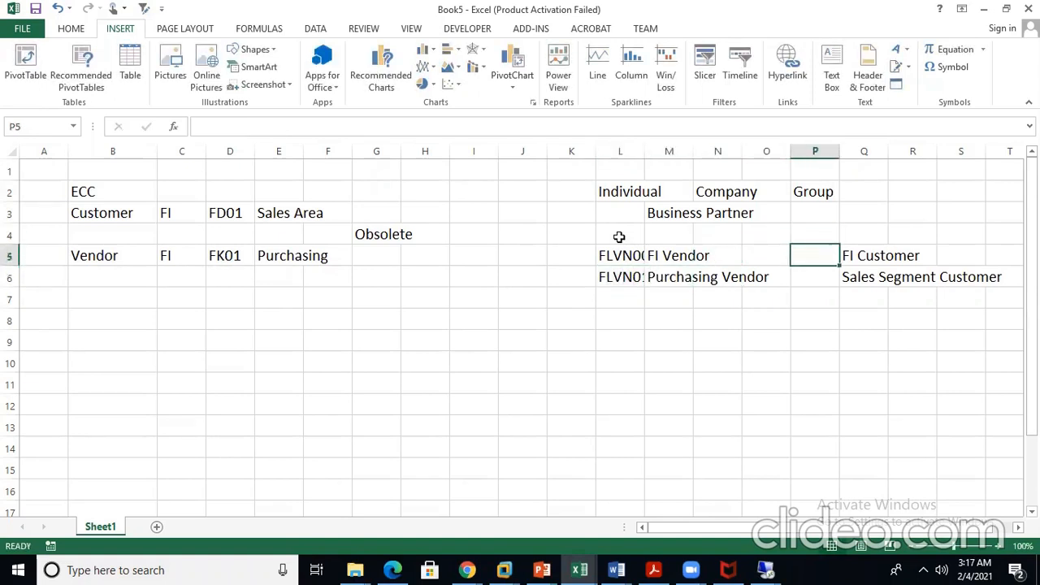
pyautogui.press('Right')
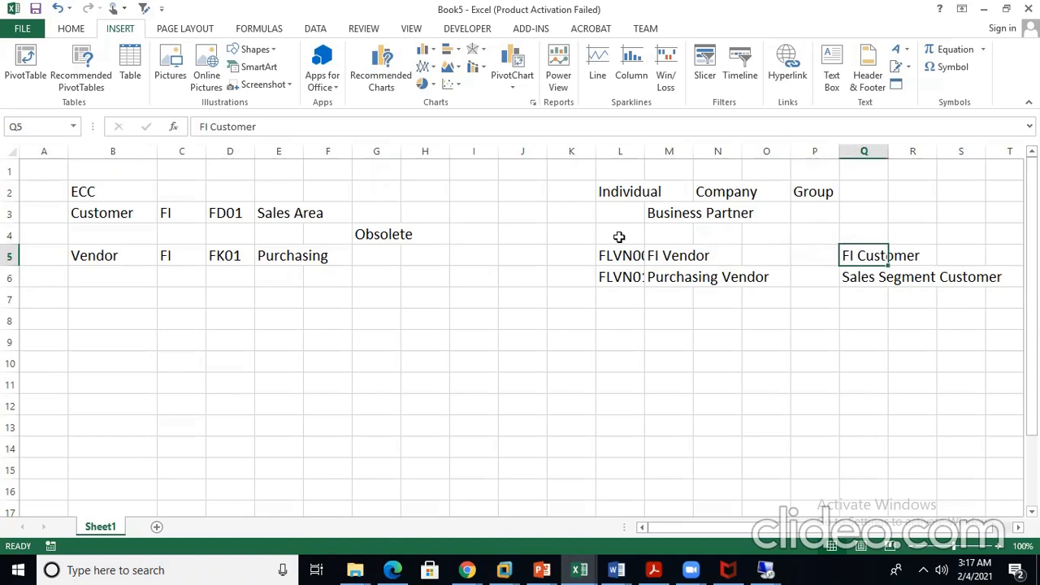
pyautogui.press('Left')
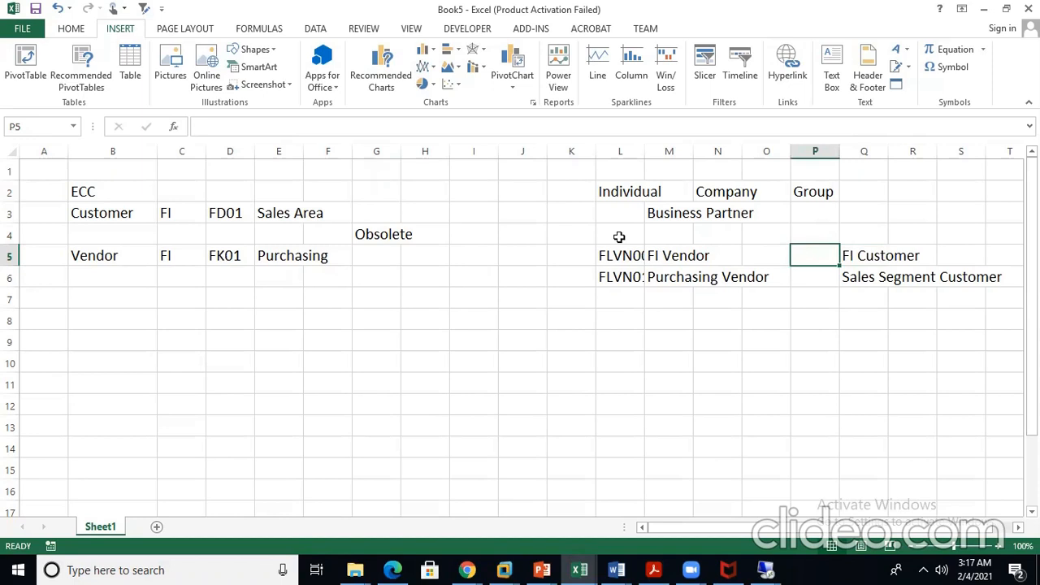
pyautogui.write('F')
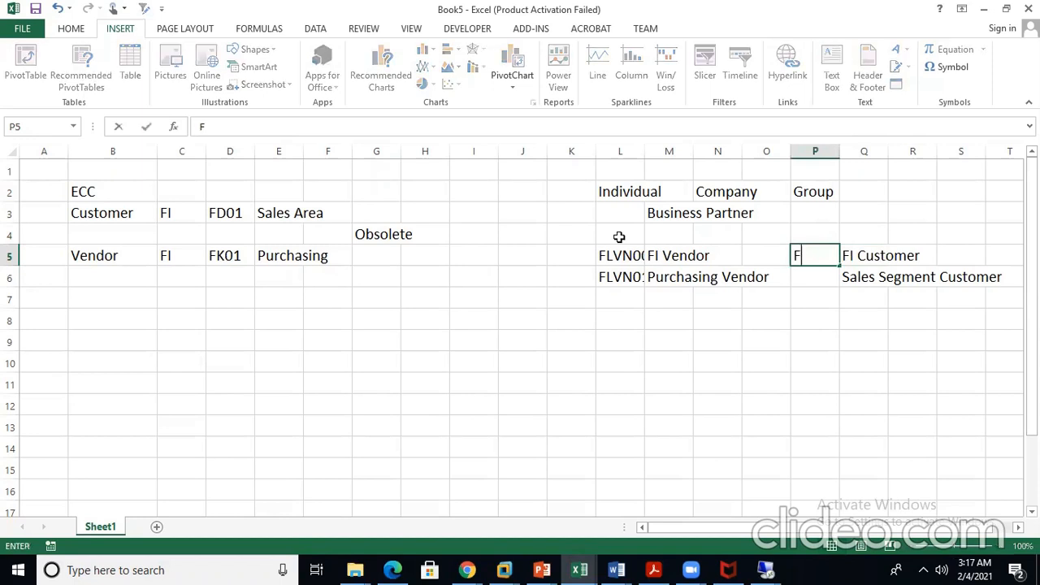
pyautogui.write('LCU00')
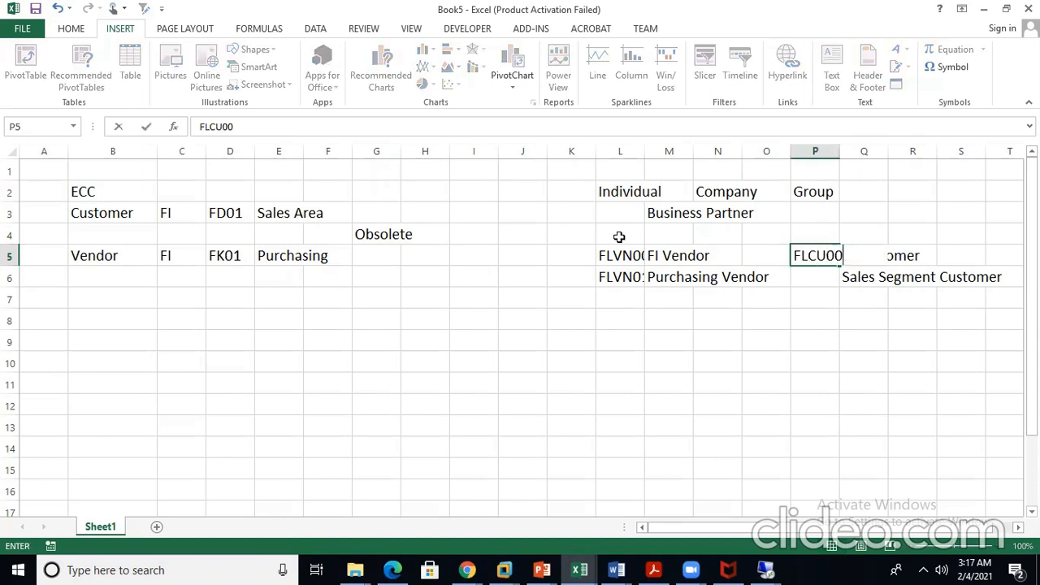
pyautogui.press('Return')
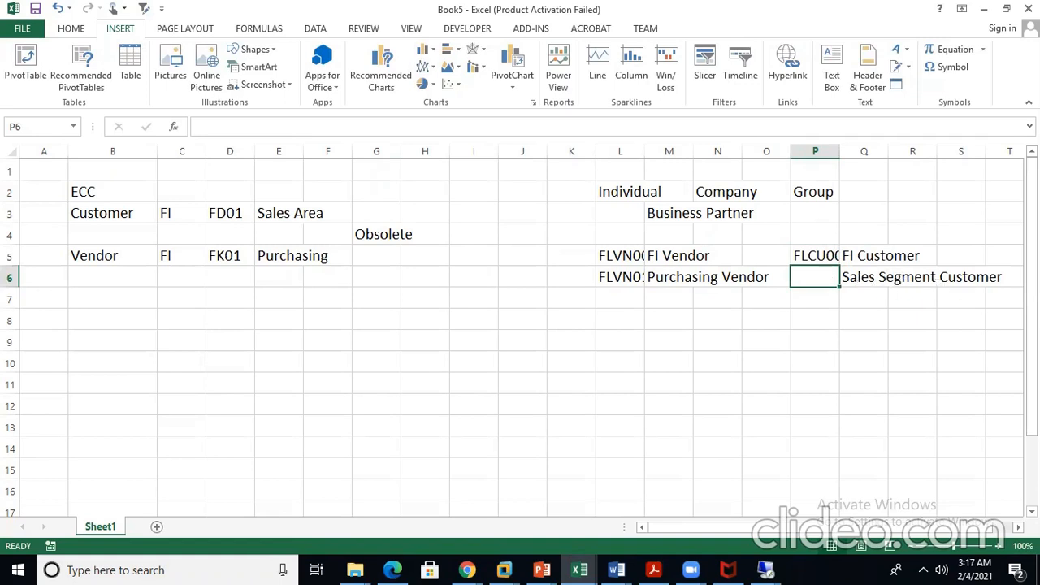
# Enter the role code FLCU01 in cell P6, beside Sales Segment Customer
pyautogui.write('FL')
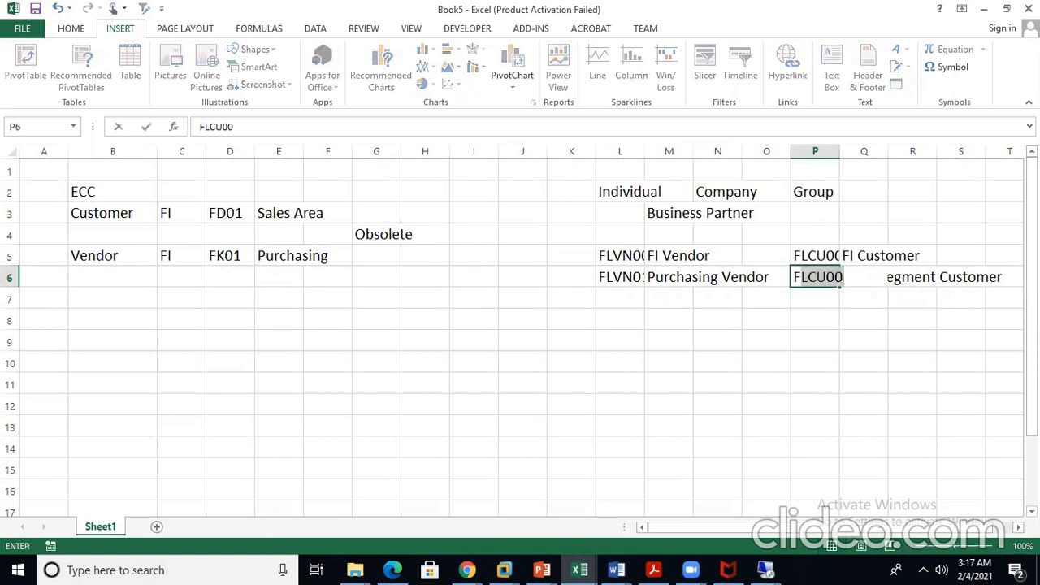
pyautogui.write('CU01')
pyautogui.press('Return')
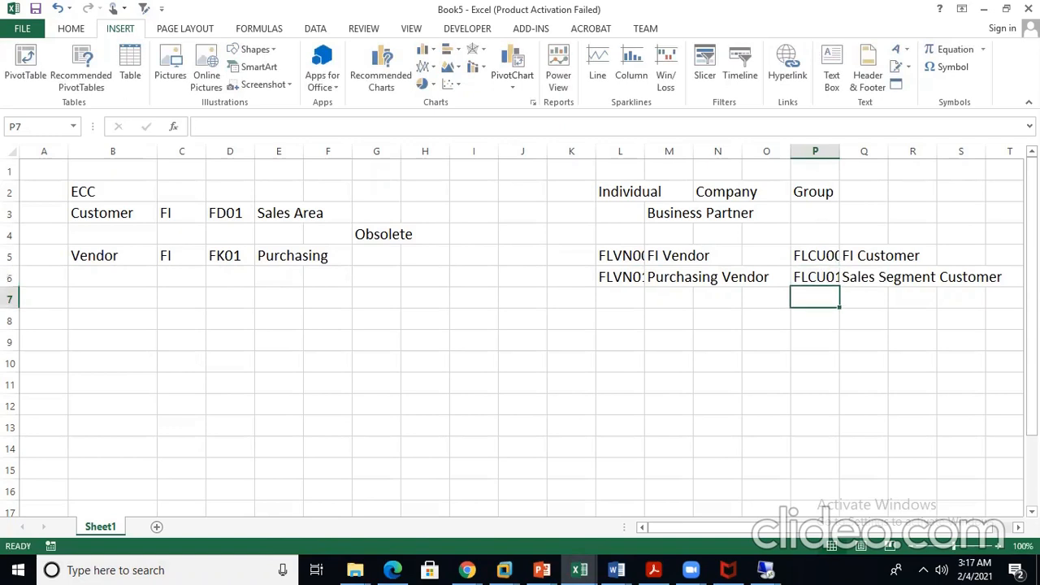
# Enter General Data in cell B7, below the Vendor row of the ECC section
pyautogui.click(614, 256)
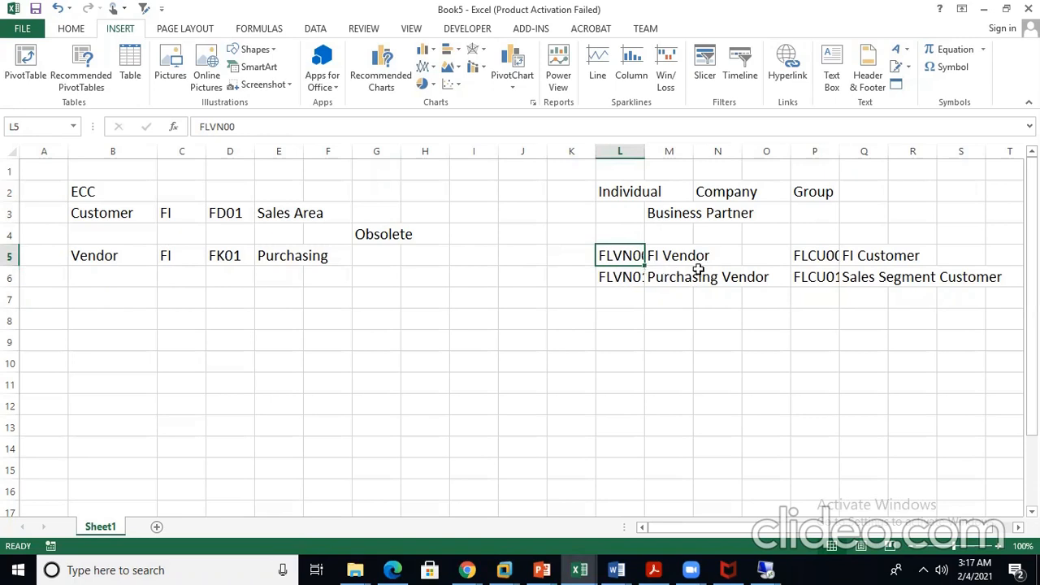
pyautogui.click(619, 282)
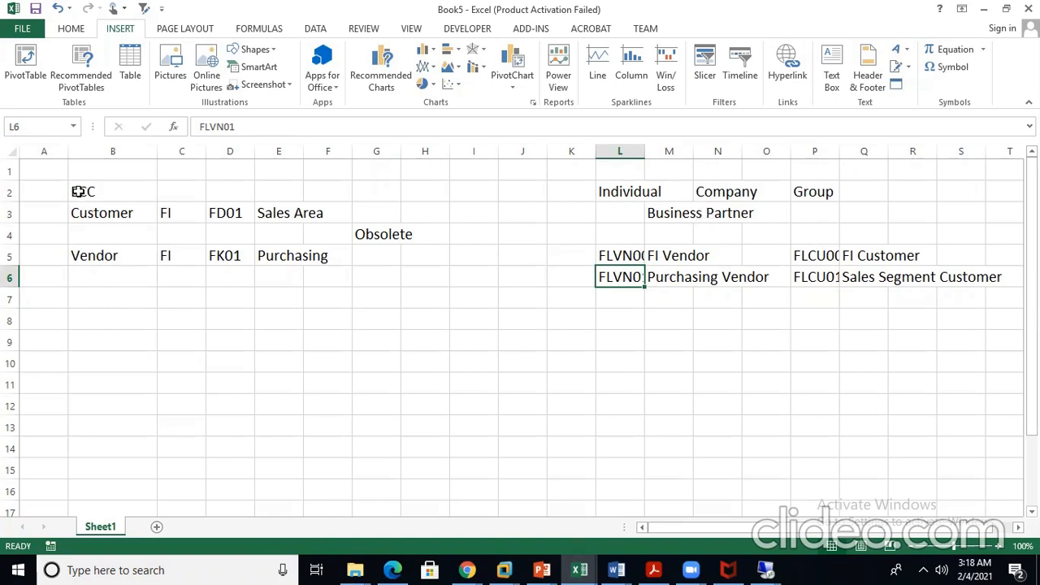
pyautogui.click(107, 297)
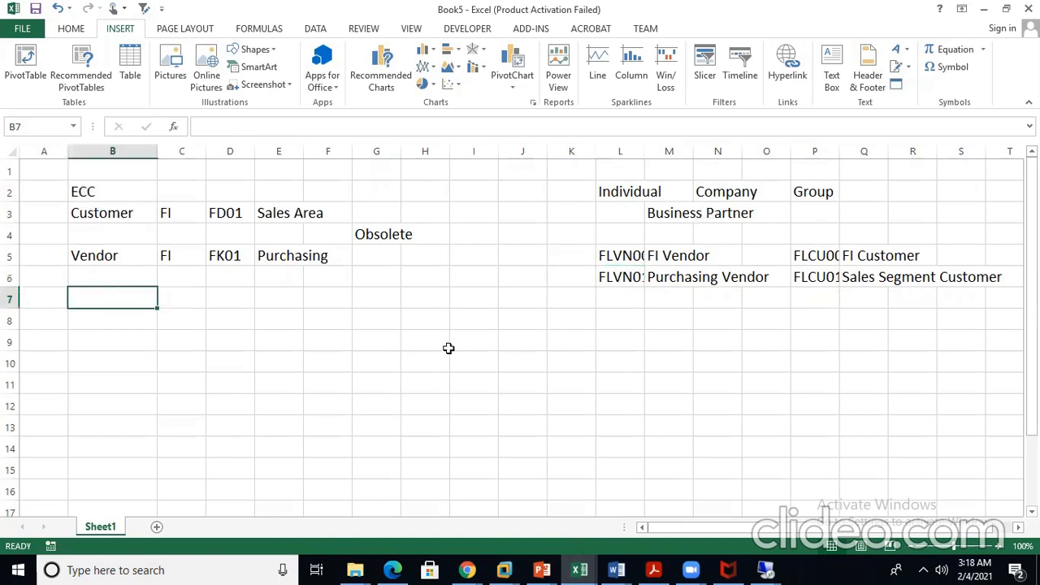
pyautogui.click(101, 192)
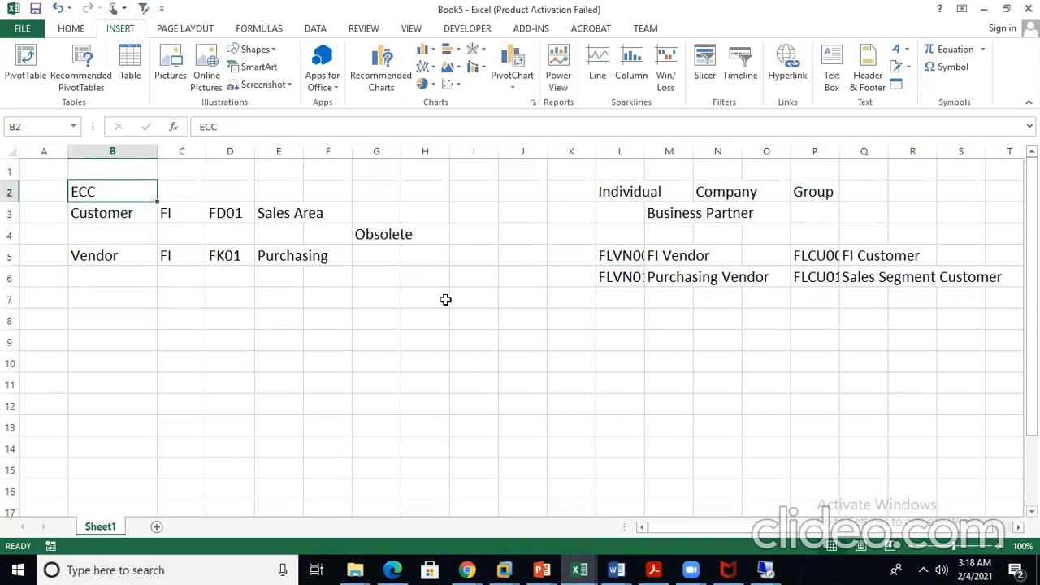
pyautogui.click(104, 300)
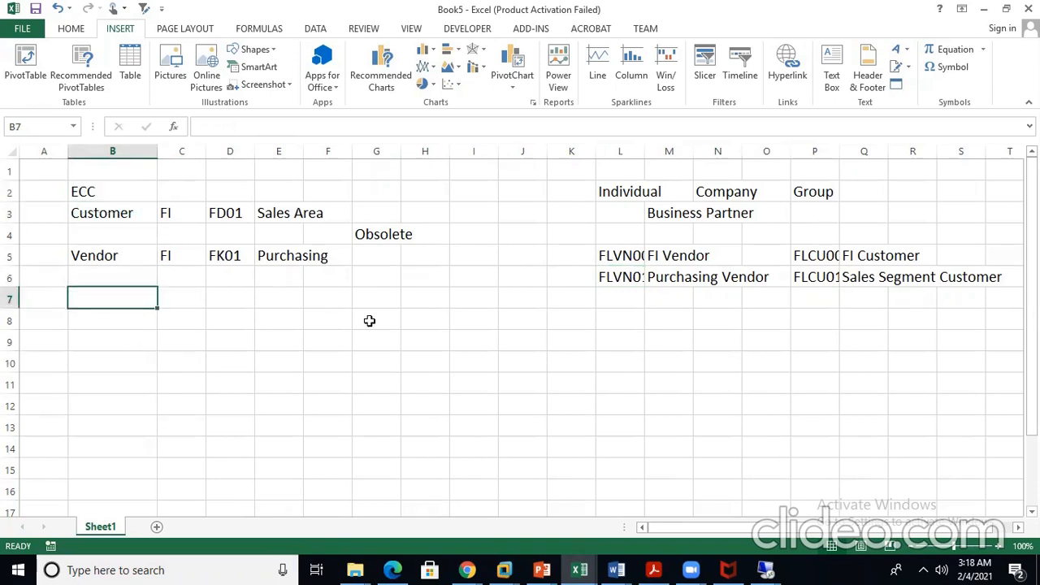
pyautogui.write('General DAta')
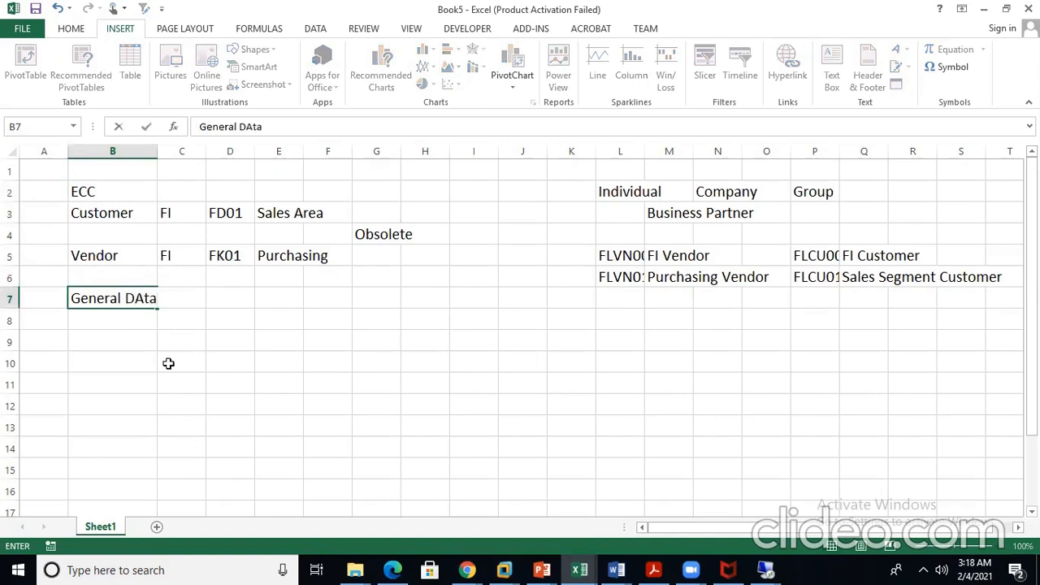
pyautogui.click(191, 332)
pyautogui.click(128, 298)
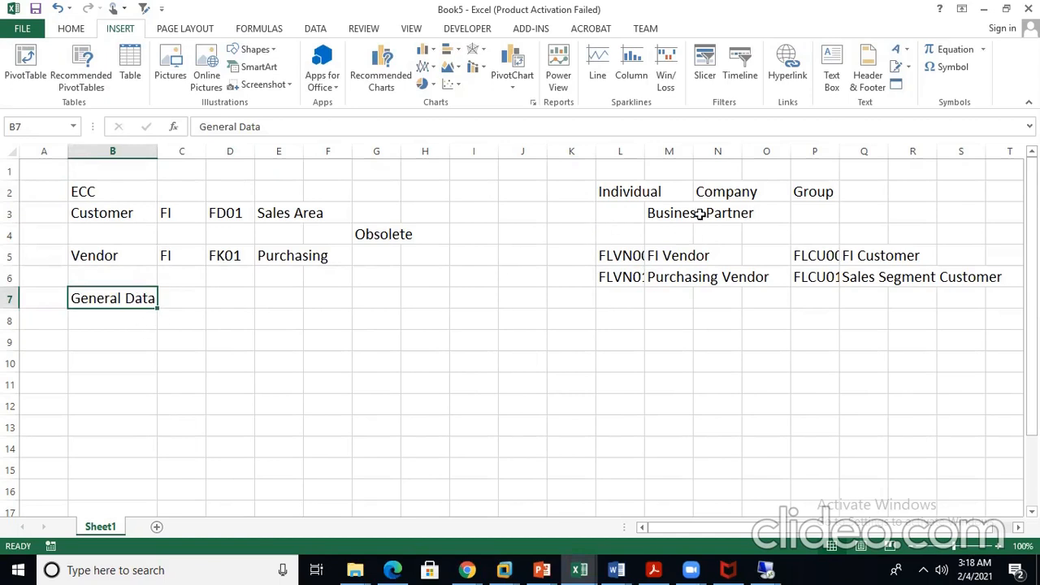
# Enter General Data in cell P3, on the same row as the Business Partner heading
pyautogui.click(675, 213)
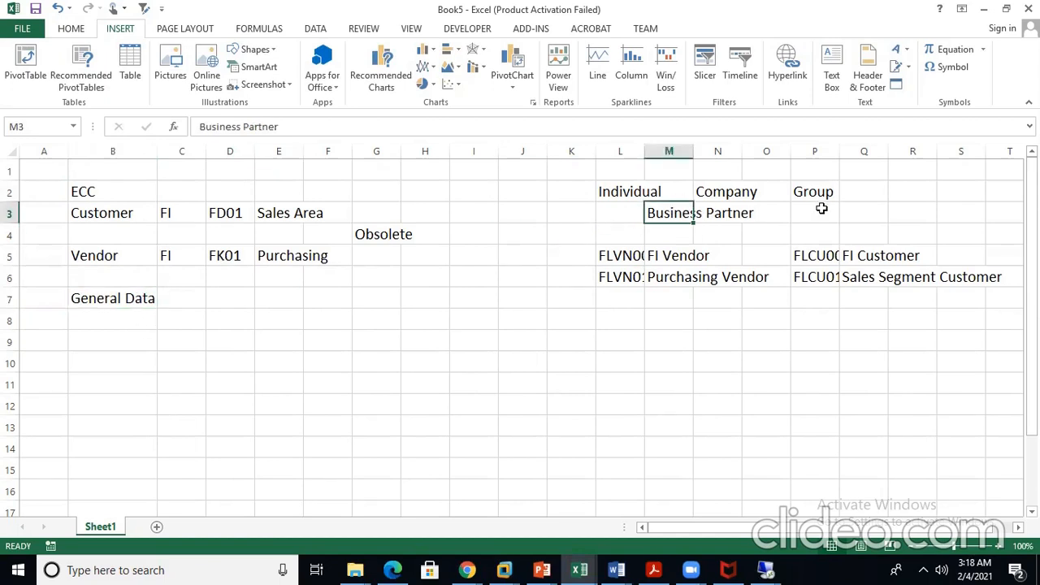
pyautogui.moveTo(668, 216); pyautogui.dragTo(718, 210)
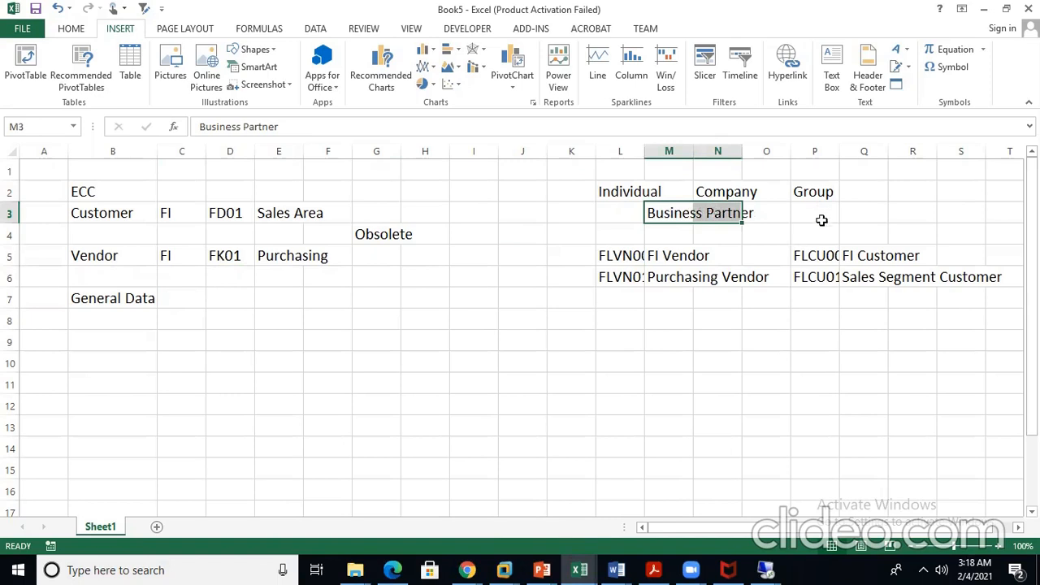
pyautogui.click(826, 215)
pyautogui.write('Genra')
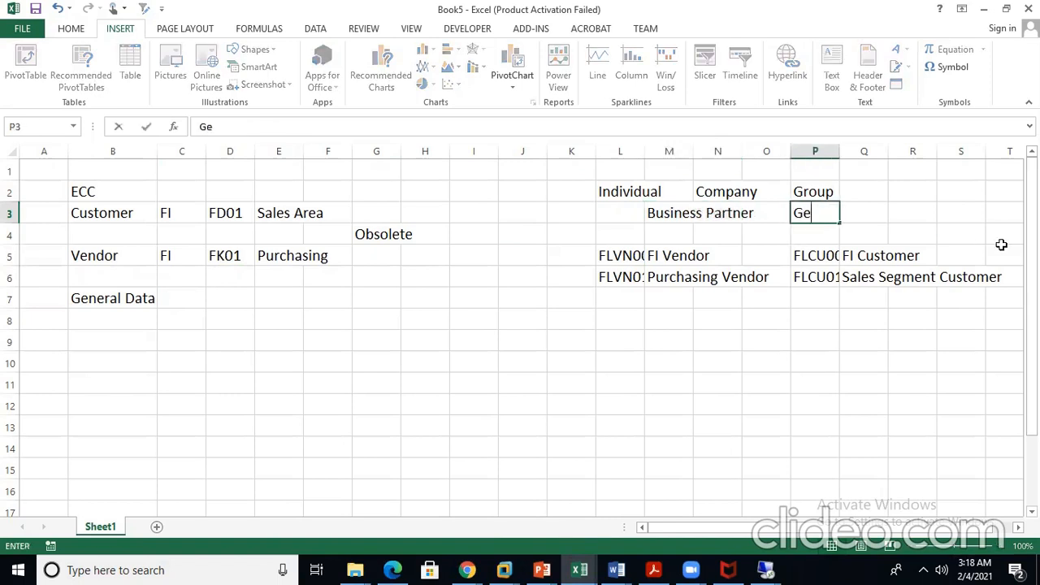
pyautogui.press('BackSpace')
pyautogui.press('BackSpace')
pyautogui.write('eral Data')
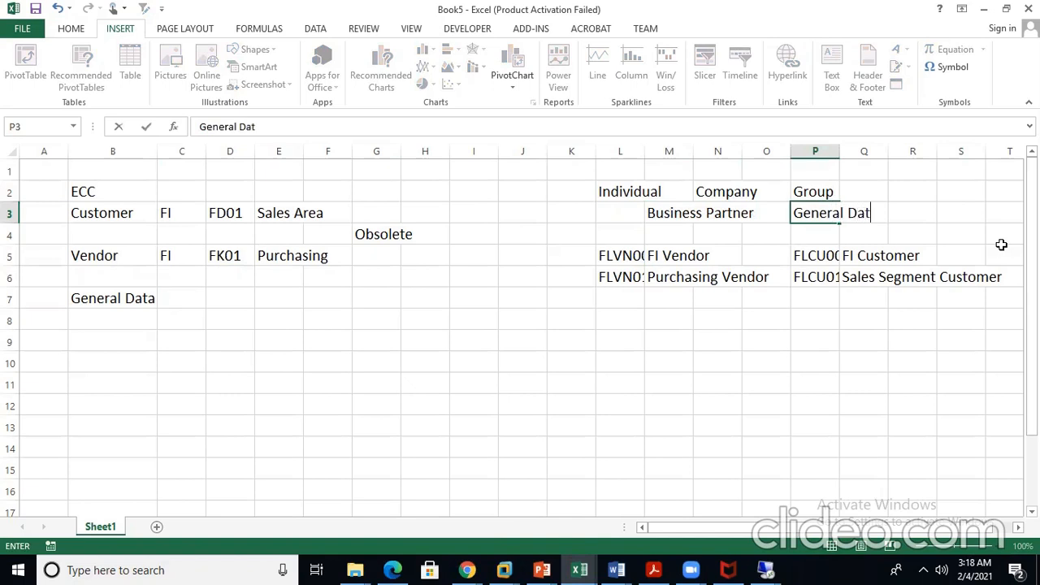
pyautogui.press('Tab')
# Describe the Business Partner general data in cell R3 as Name, address, Contacts etc
pyautogui.press('Tab')
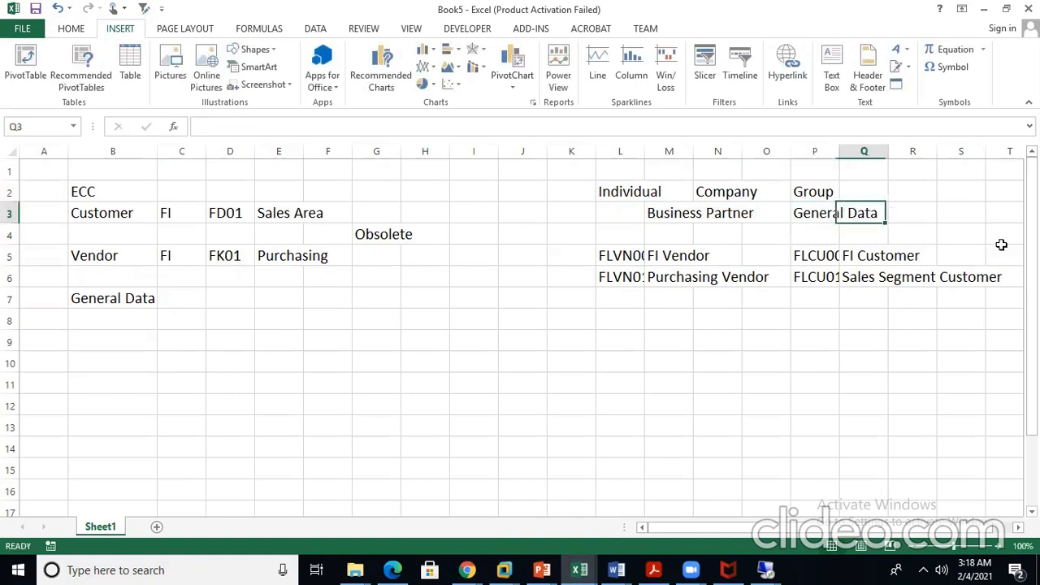
pyautogui.write('Name, address')
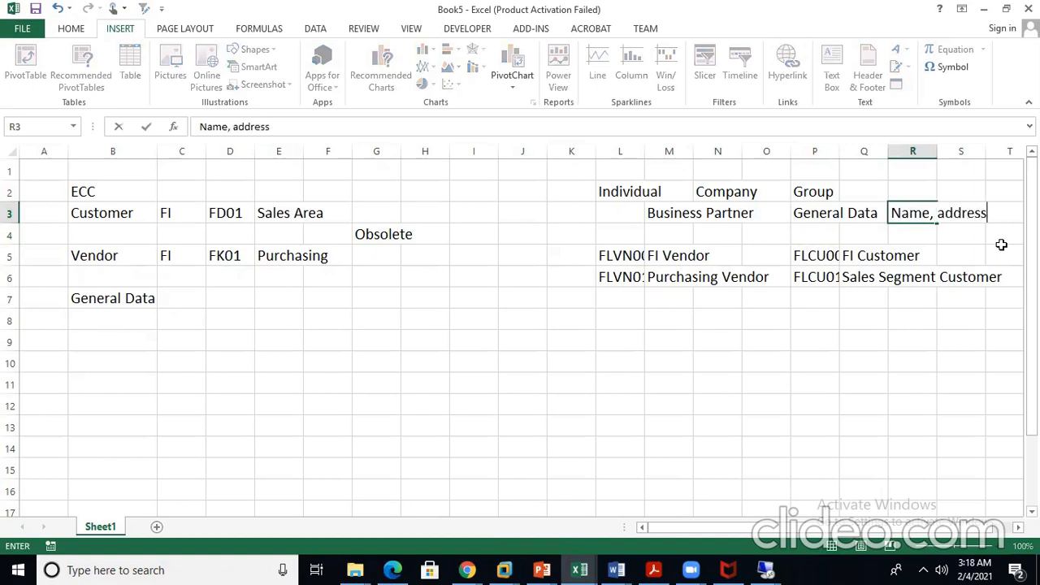
pyautogui.write(', COntacts etc')
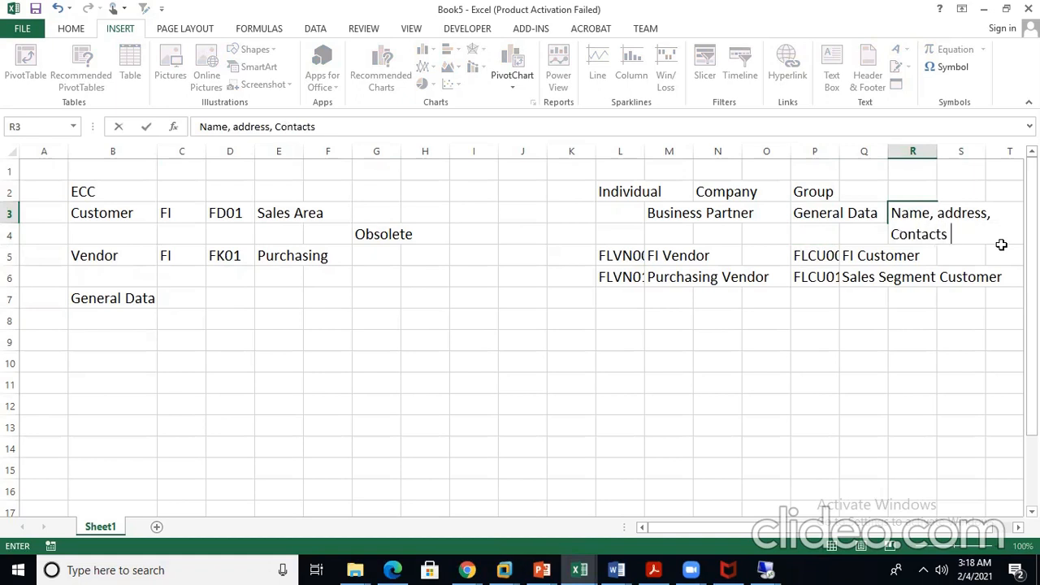
pyautogui.click(495, 315)
# Enter Company Code Data in cell B9, two rows below General Data in the ECC section
pyautogui.click(116, 296)
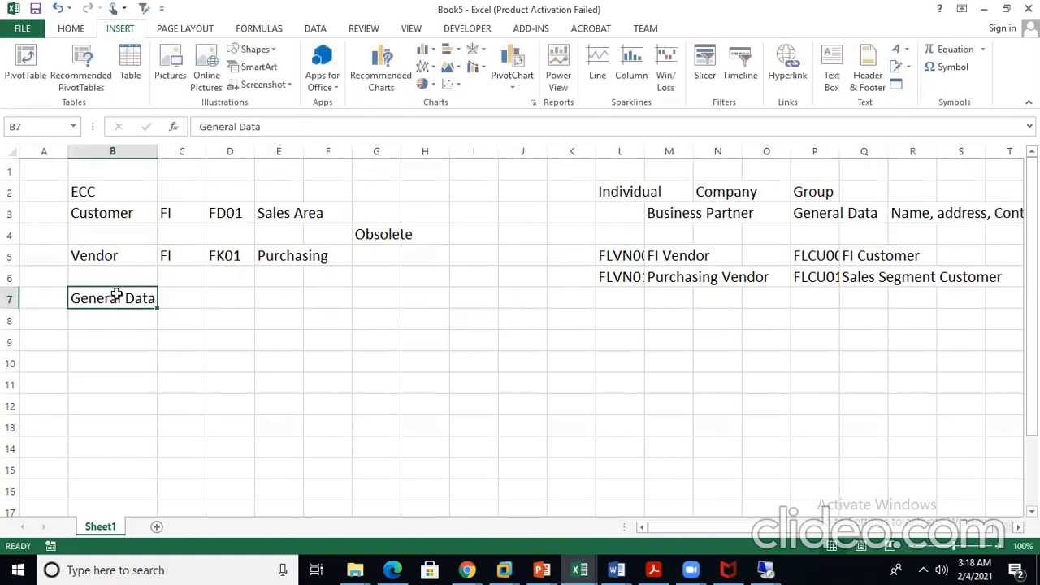
pyautogui.click(114, 338)
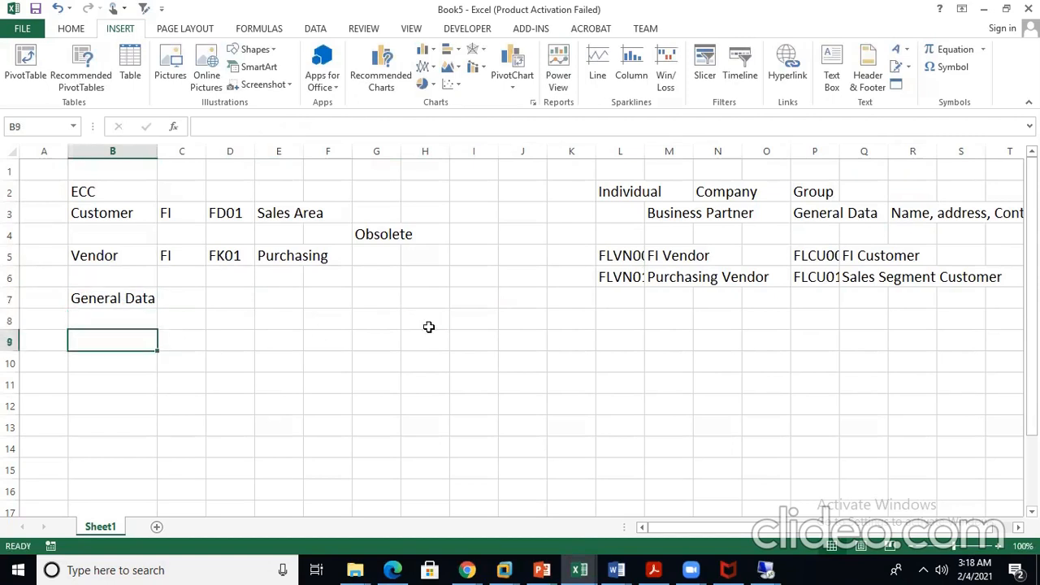
pyautogui.click(164, 215)
pyautogui.click(113, 211)
pyautogui.click(88, 338)
pyautogui.write('Company Code DAta')
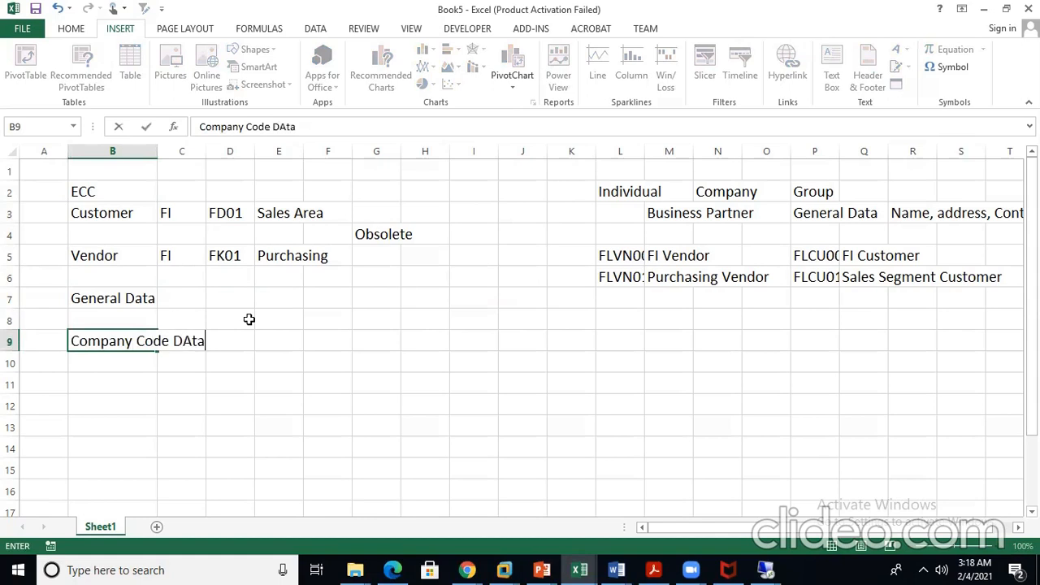
pyautogui.click(422, 342)
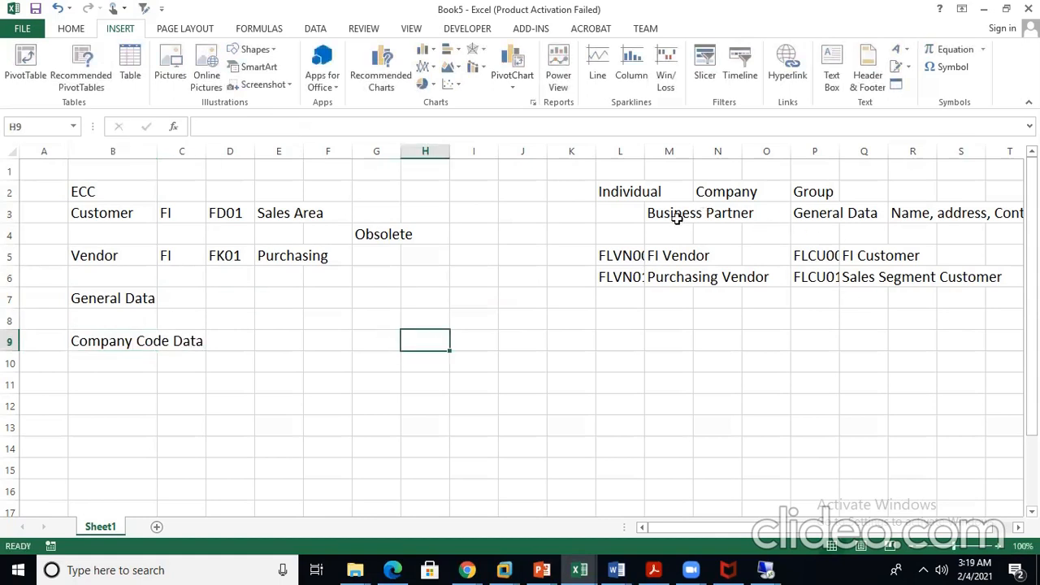
# Enter Company Code data in cell K5, beside the FLVN00 role code of the Business Partner section
pyautogui.moveTo(669, 214); pyautogui.dragTo(704, 205)
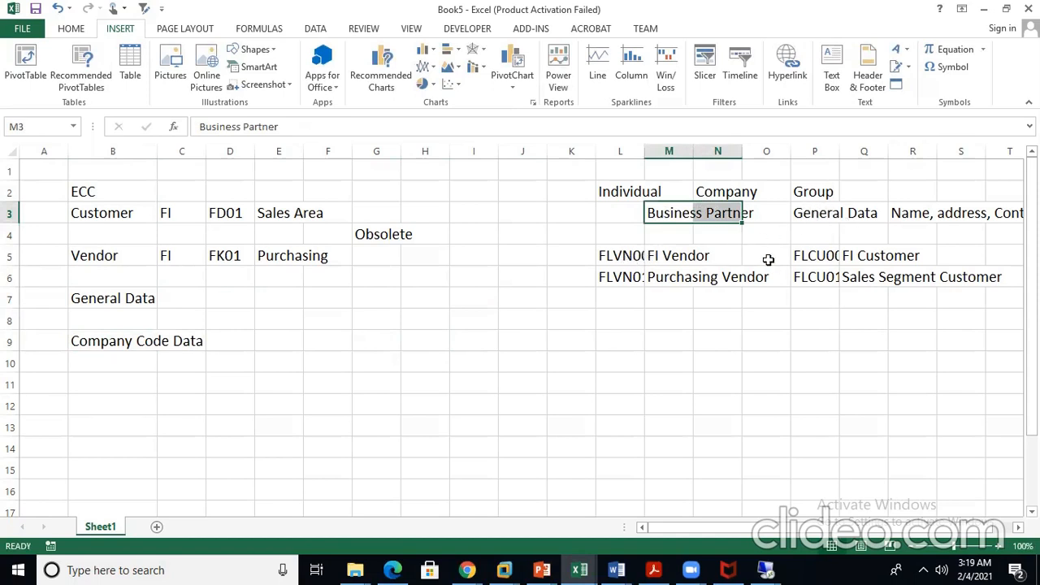
pyautogui.click(638, 255)
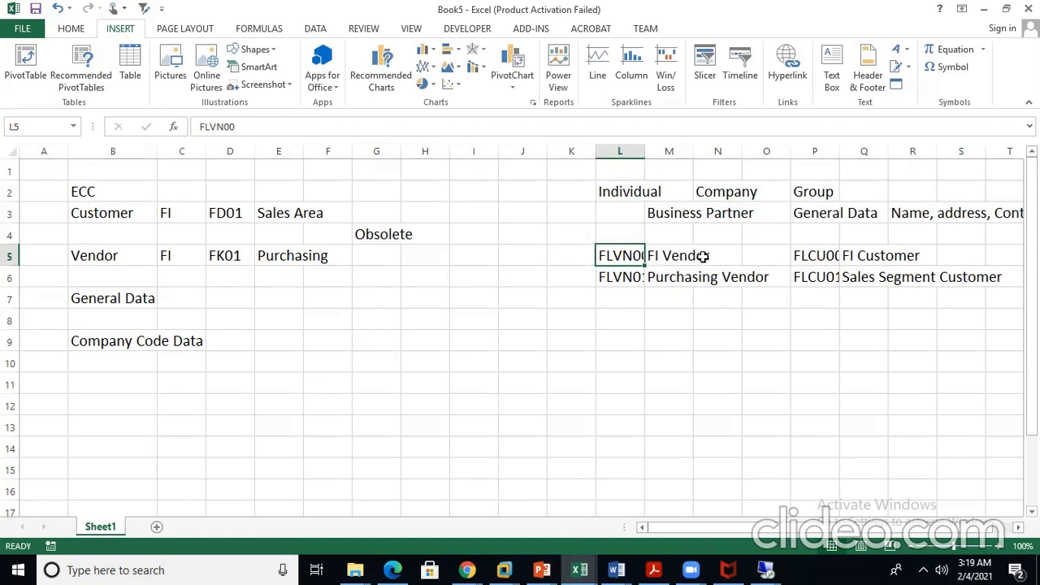
pyautogui.click(567, 257)
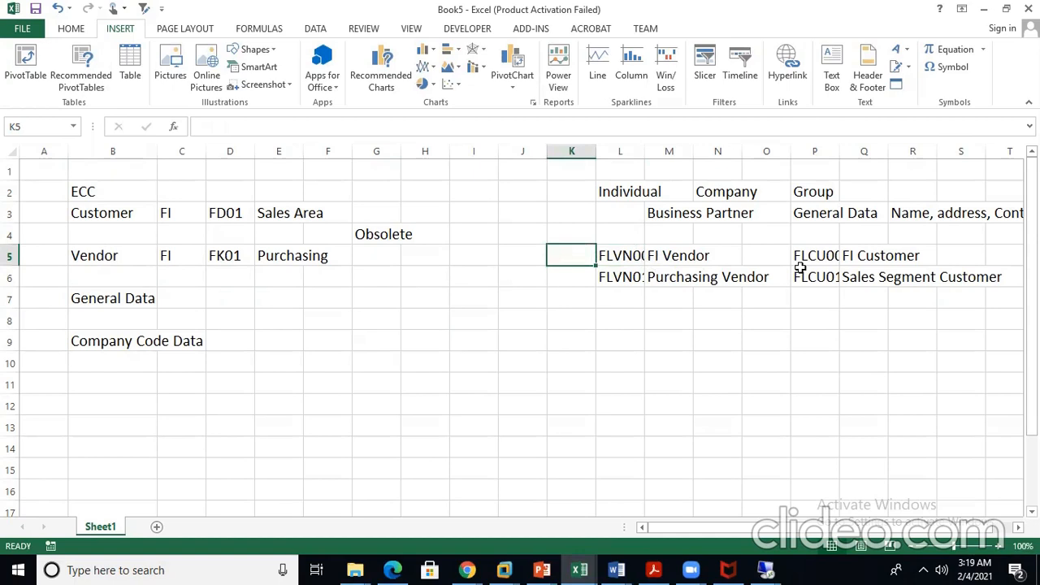
pyautogui.write('COmpany ')
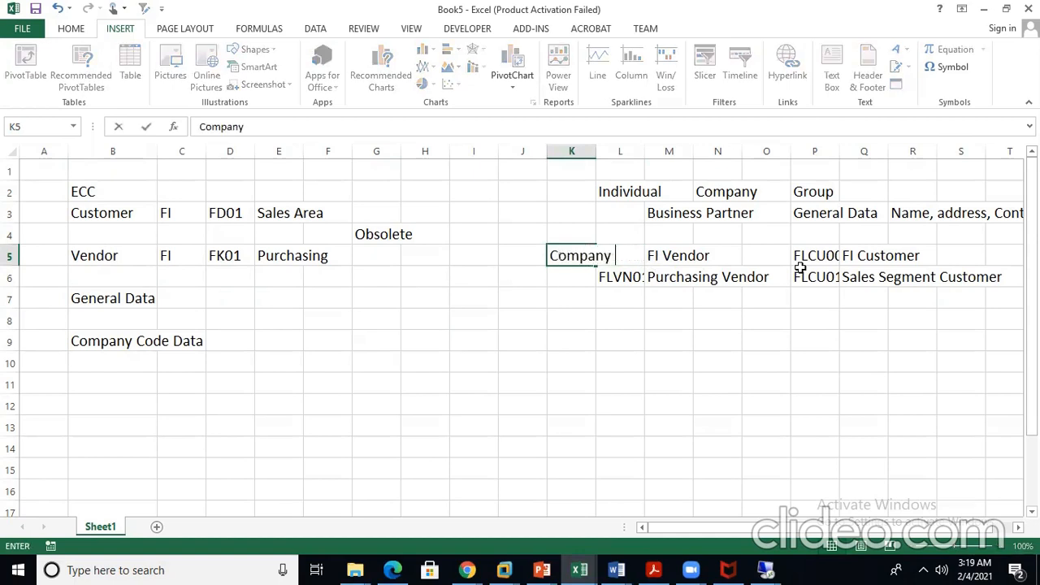
pyautogui.write('Code data')
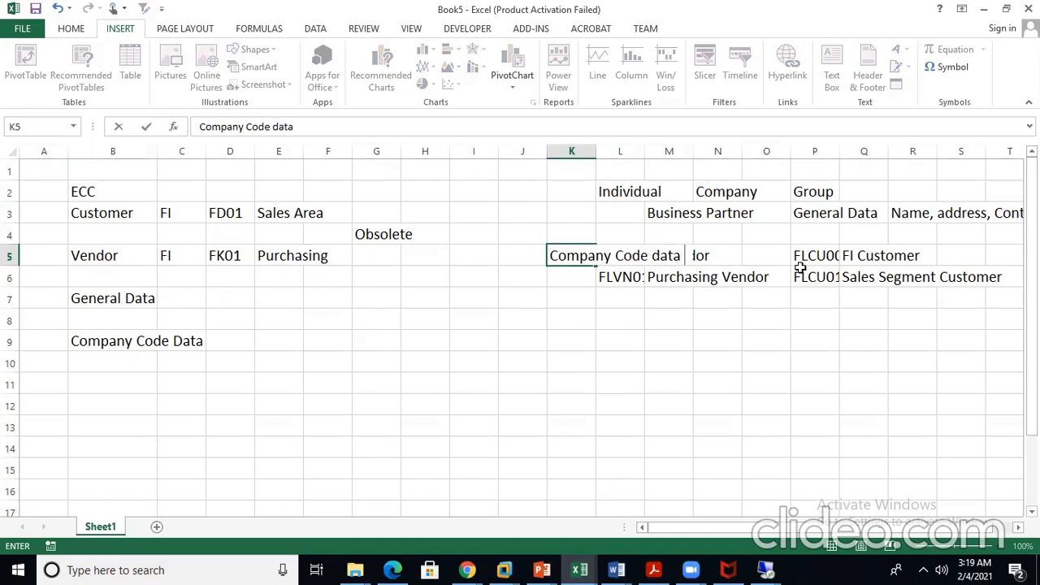
pyautogui.click(625, 341)
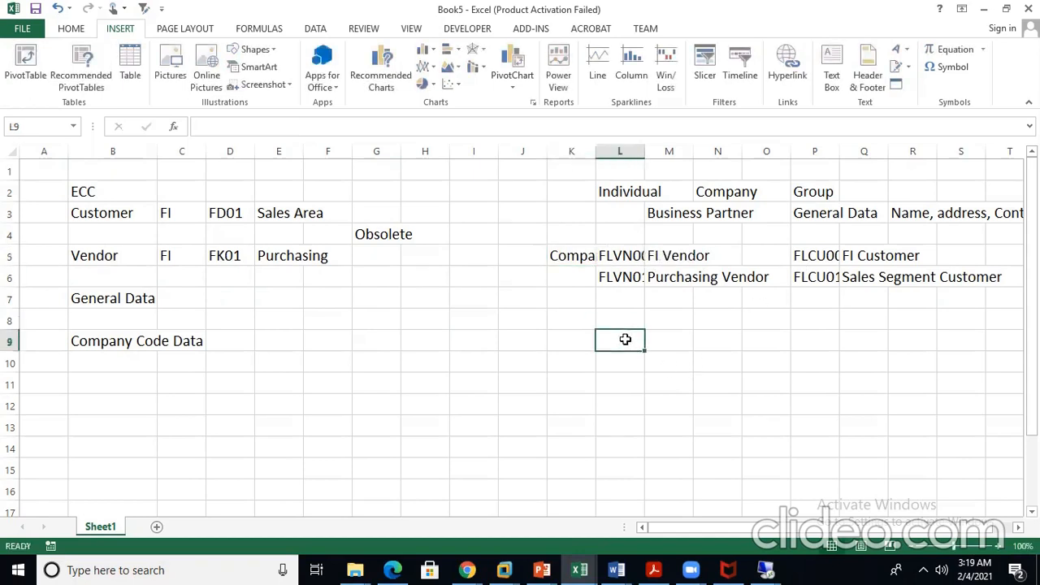
# Enter GL Account Number in cell K9 as the first example of company code data
pyautogui.click(573, 256)
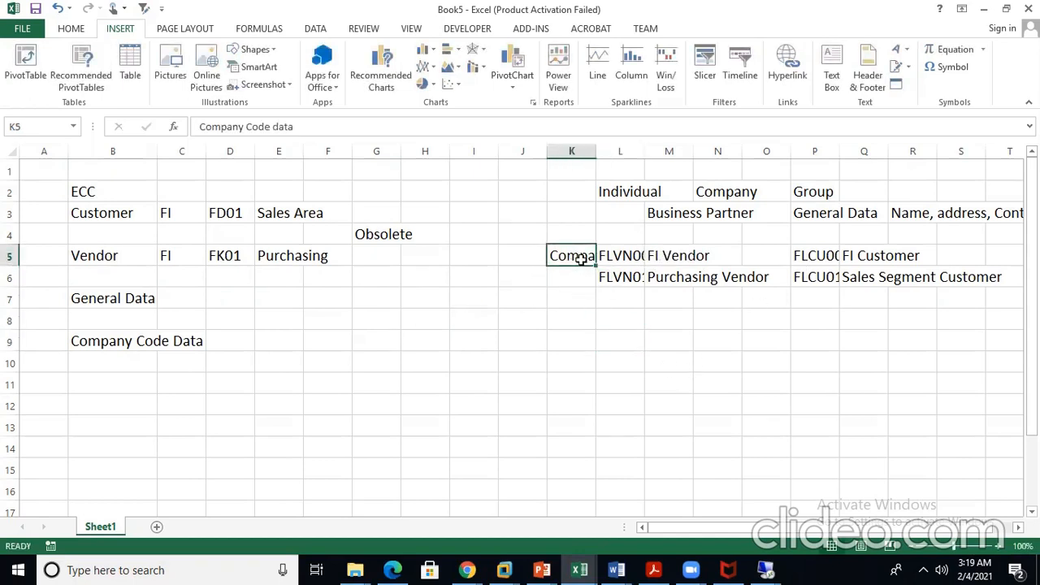
pyautogui.click(564, 339)
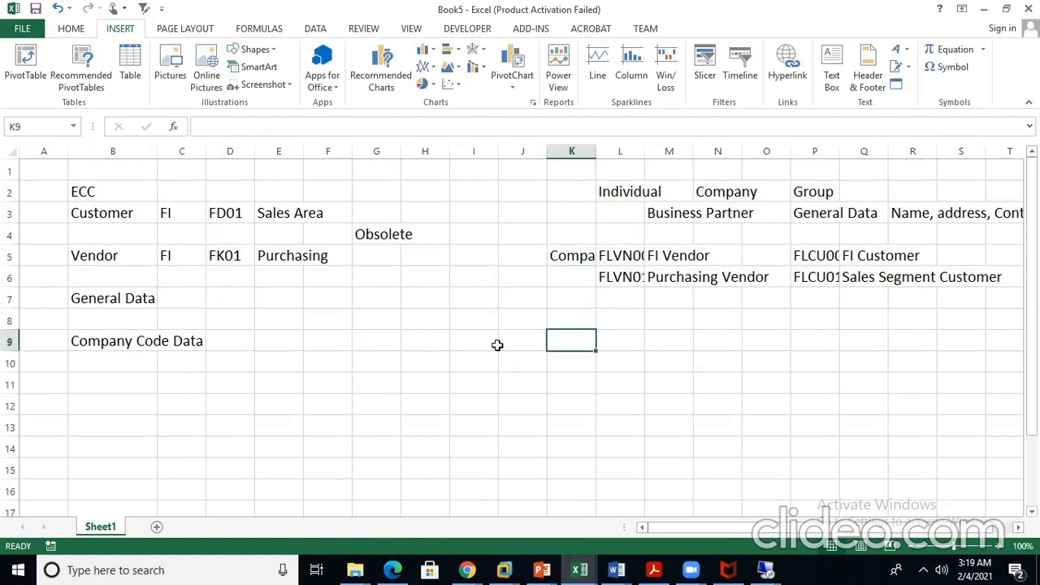
pyautogui.click(109, 343)
pyautogui.click(554, 256)
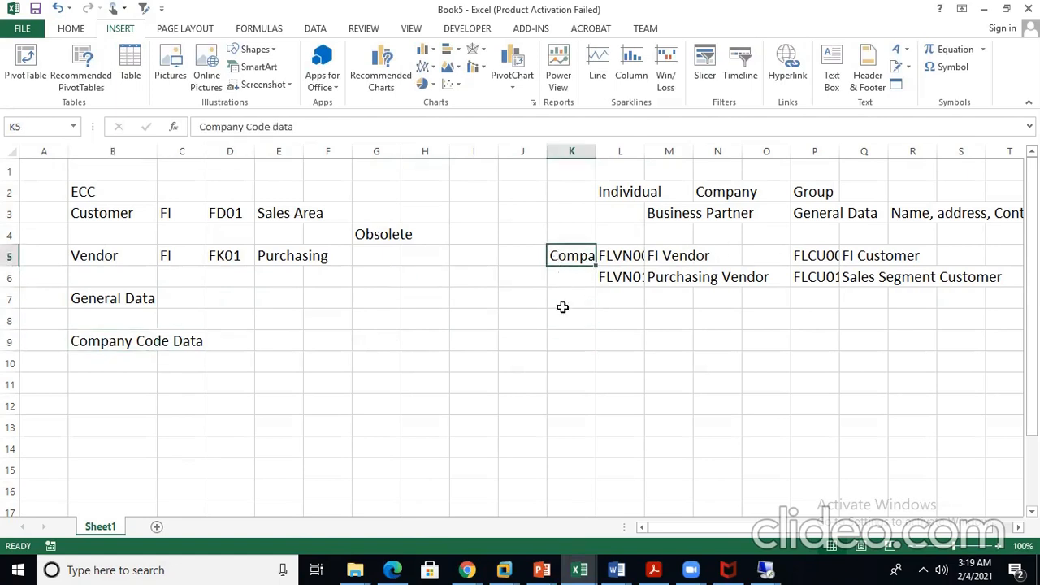
pyautogui.click(557, 344)
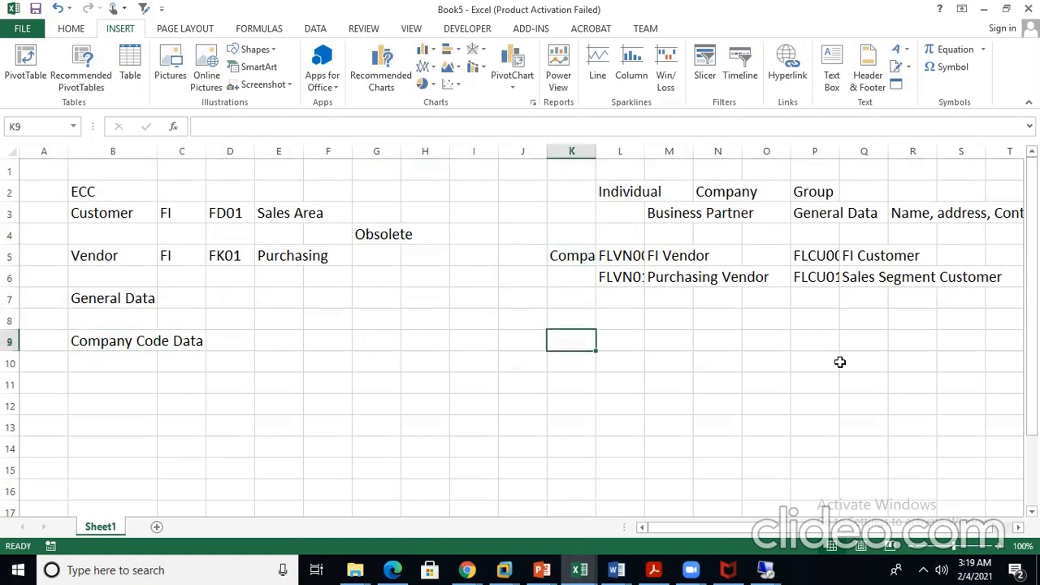
pyautogui.write('Gl')
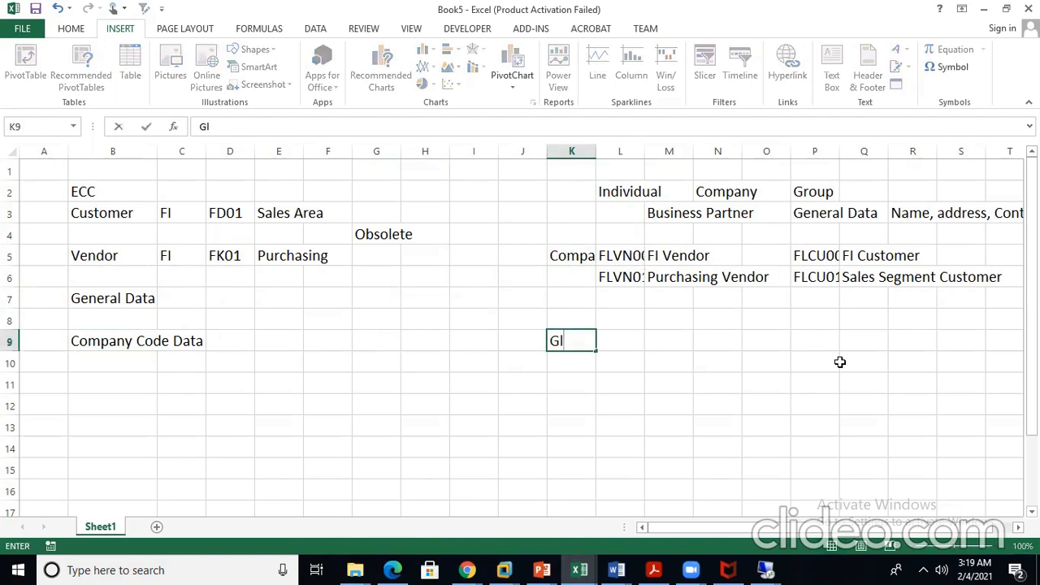
pyautogui.write(' Account Number')
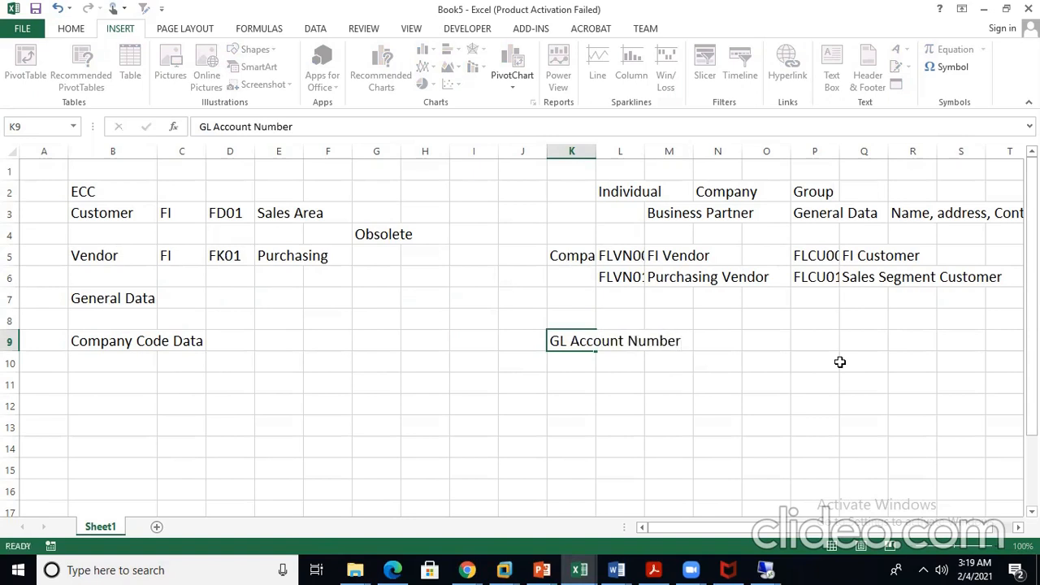
pyautogui.press('Return')
# Add Payment Terms in cell K10 and Mode of payment in cell K11, under GL Account Number
pyautogui.write('Payment TEr')
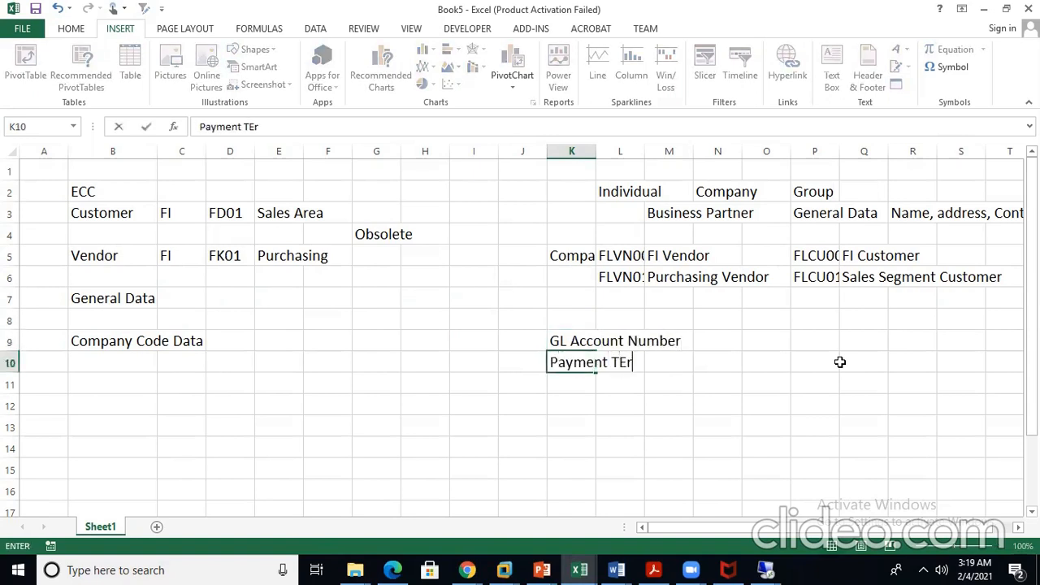
pyautogui.write('ms')
pyautogui.press('Return')
pyautogui.write('Mode of payment')
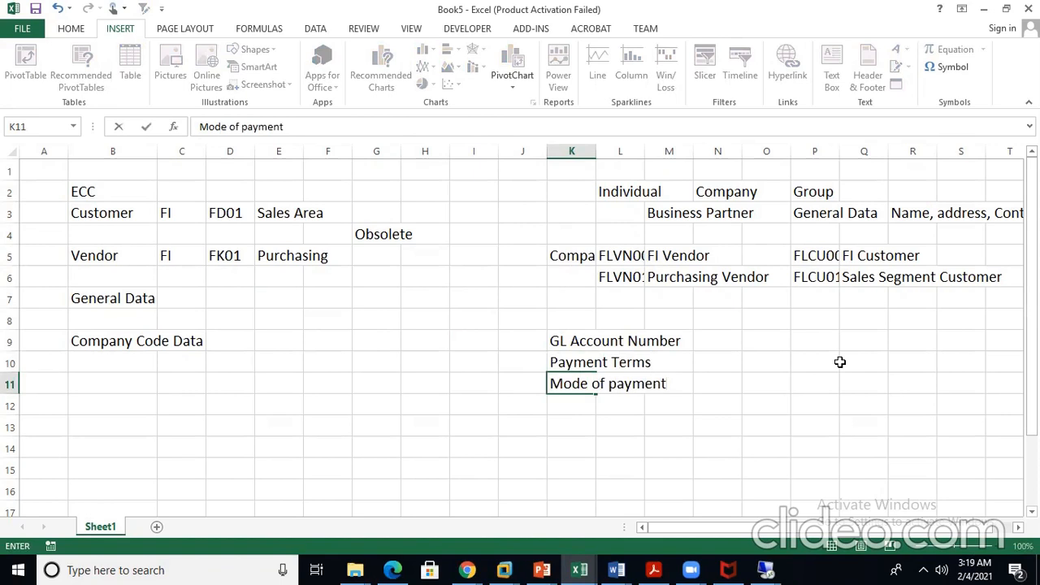
pyautogui.press('Return')
# Complete the company code data list with Tolerance Group in cell K12 and Correspondence in cell K13
pyautogui.write('T')
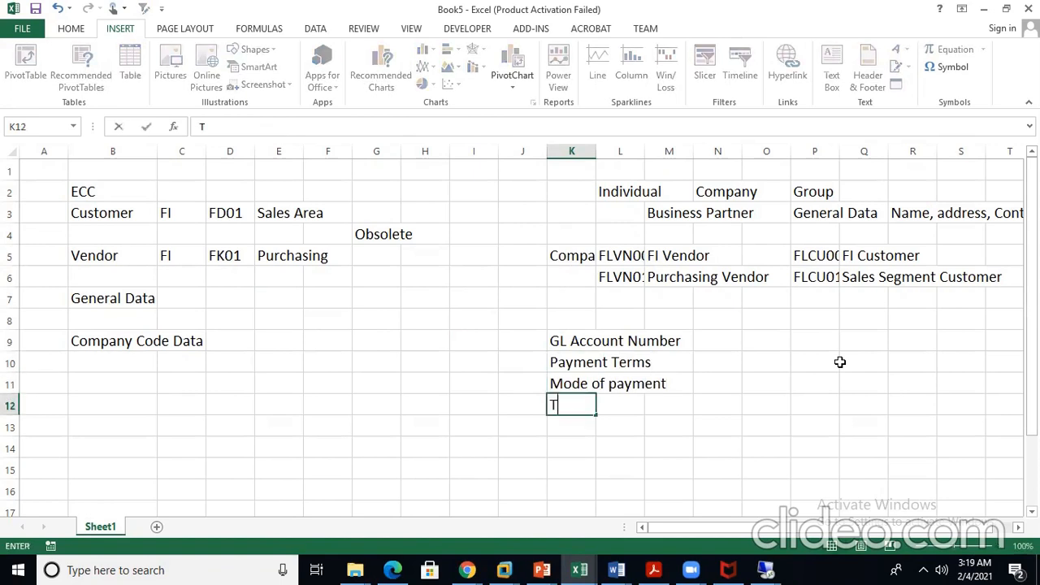
pyautogui.write('oleran')
pyautogui.press('BackSpace')
pyautogui.write('ance Group')
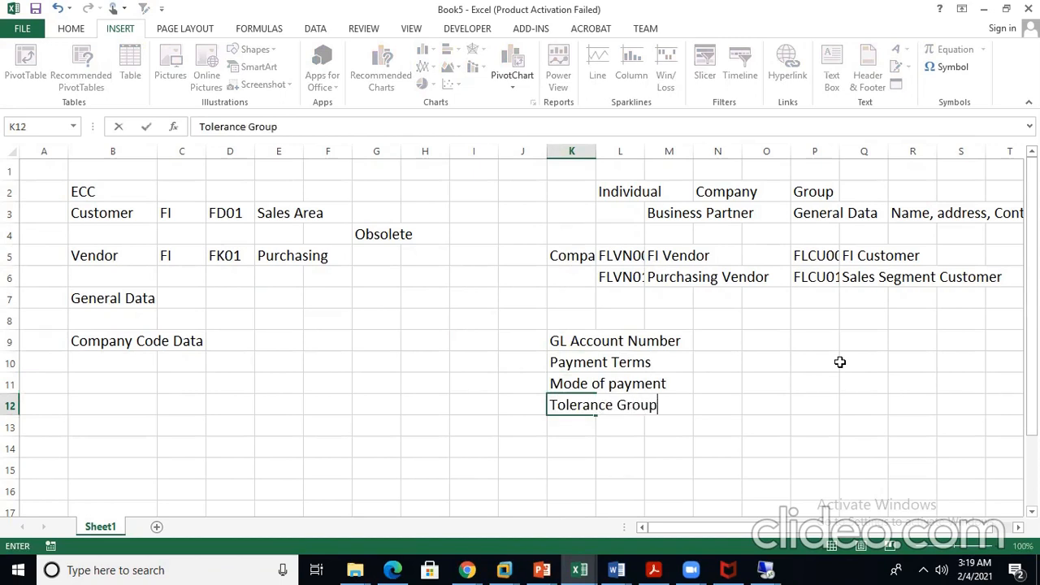
pyautogui.hotkey('ctrl', 'Return')
pyautogui.press('Down')
pyautogui.write('Cor')
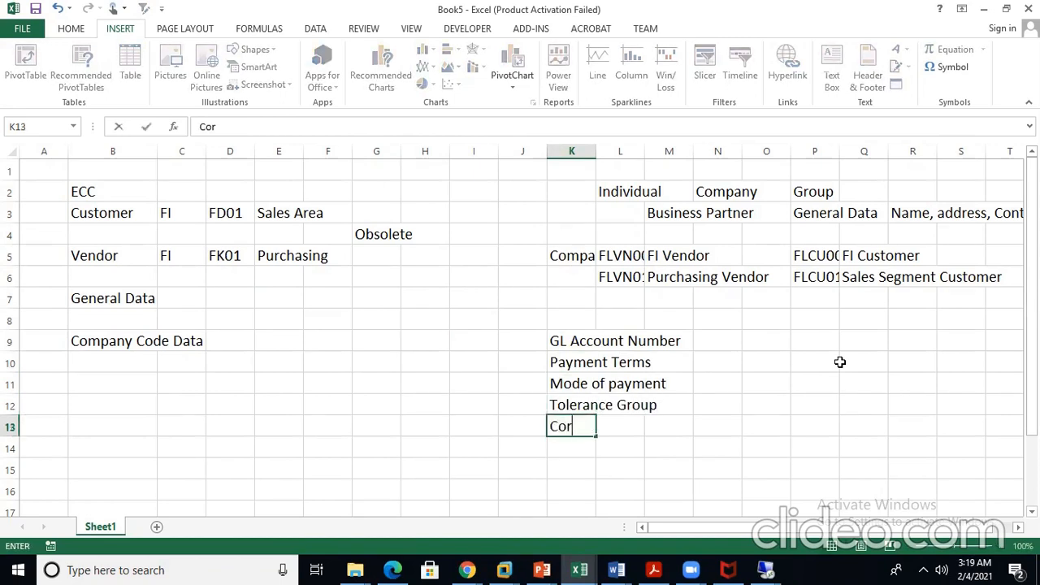
pyautogui.write('respondence')
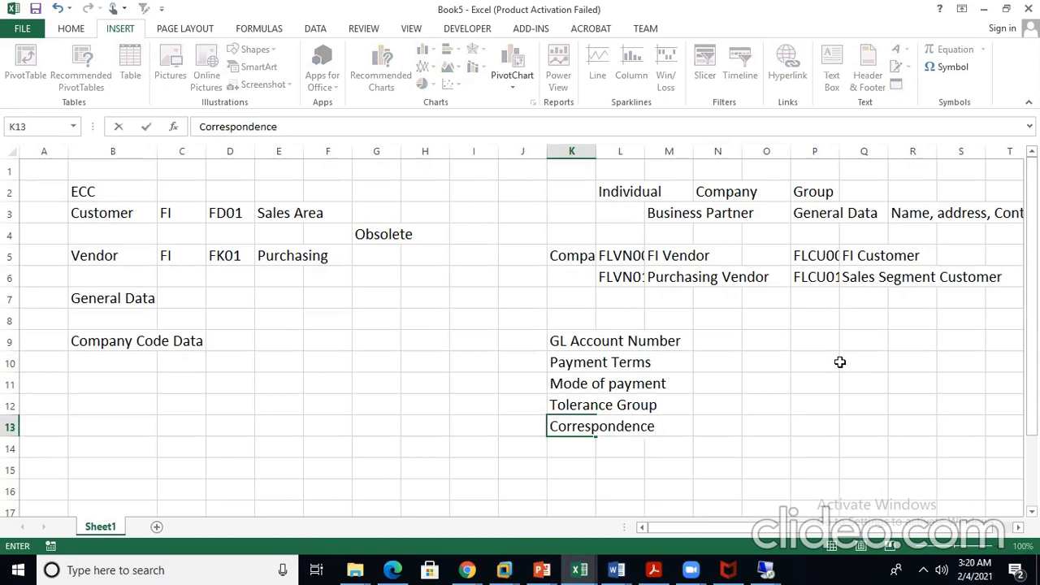
pyautogui.press('Return')
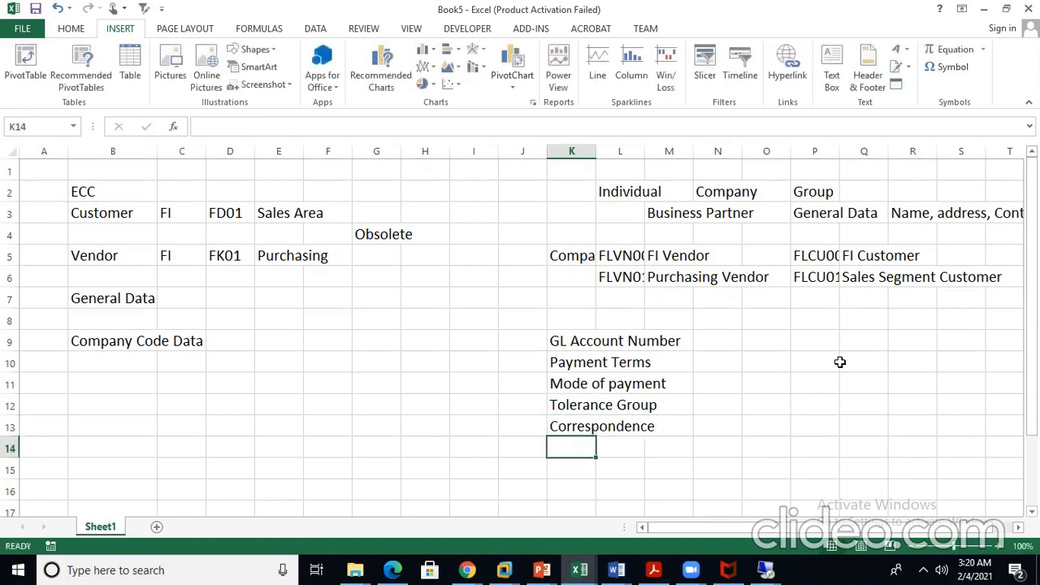
# Review the company code data list in K9:K13 against the FI Vendor and FI Customer roles in row 5
pyautogui.moveTo(569, 340); pyautogui.dragTo(574, 426)
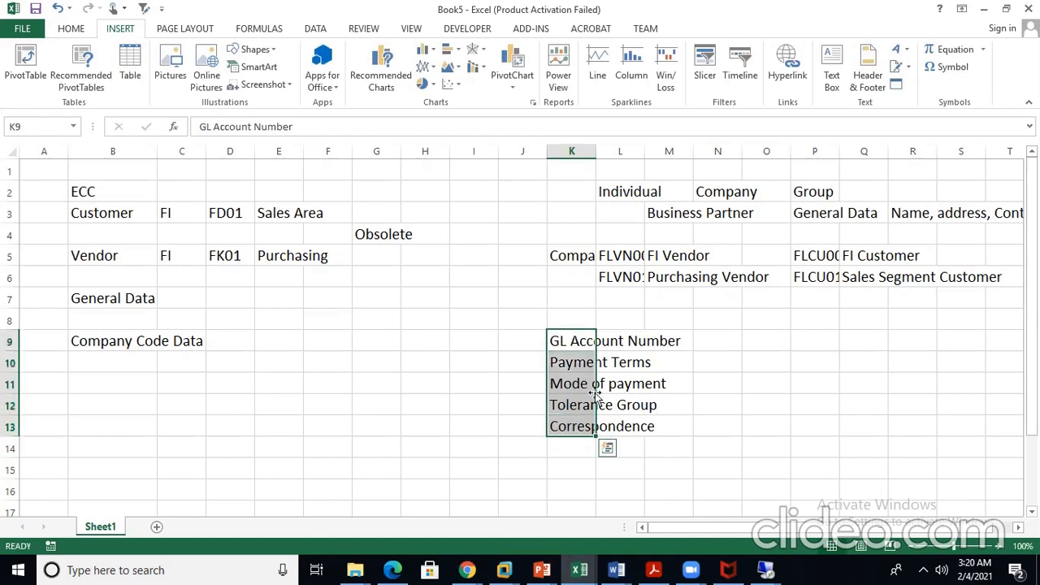
pyautogui.click(624, 256)
pyautogui.click(574, 258)
pyautogui.click(878, 256)
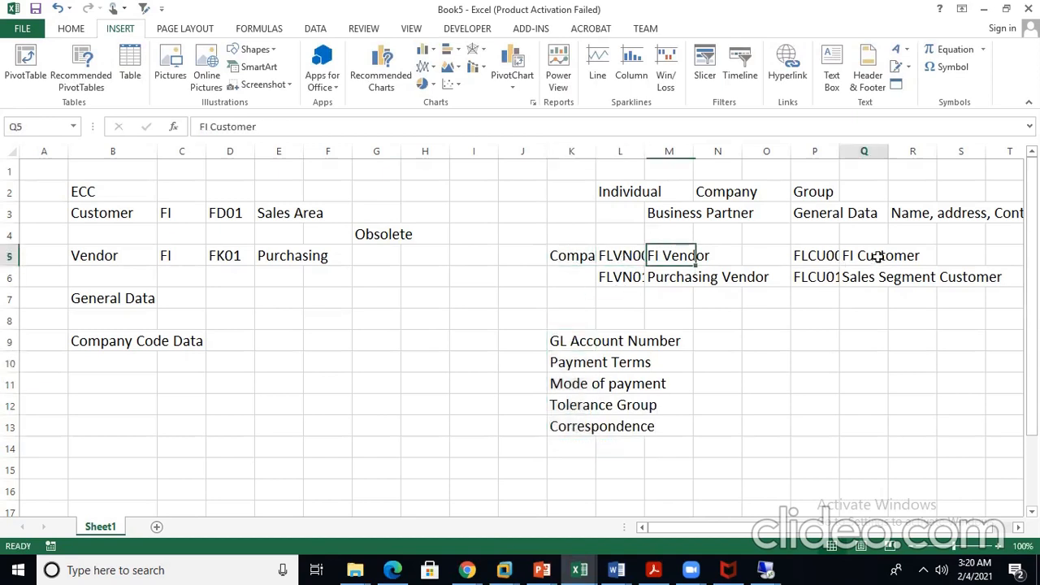
pyautogui.click(823, 257)
pyautogui.moveTo(577, 342); pyautogui.dragTo(593, 425)
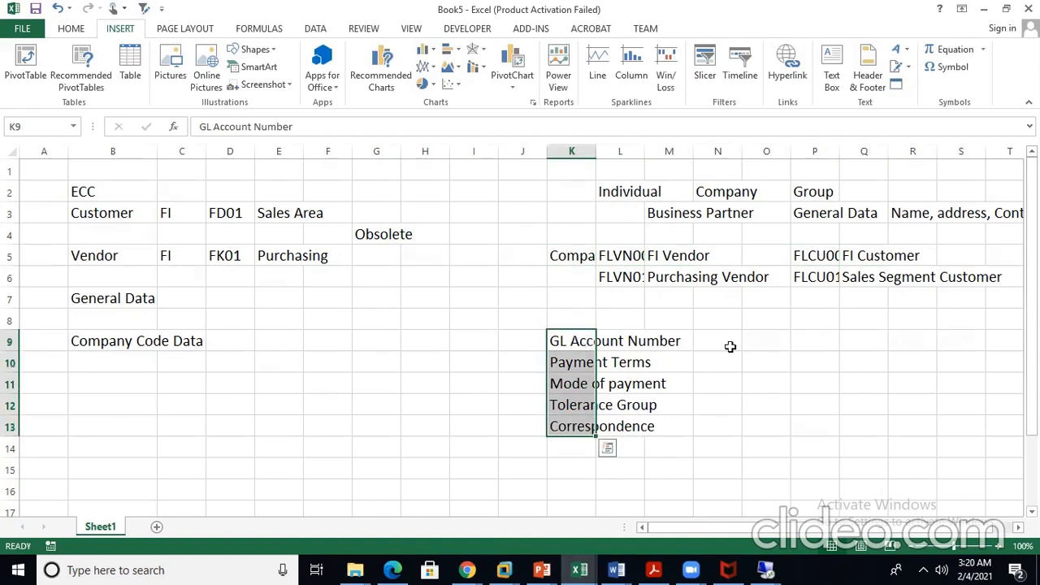
pyautogui.click(561, 340)
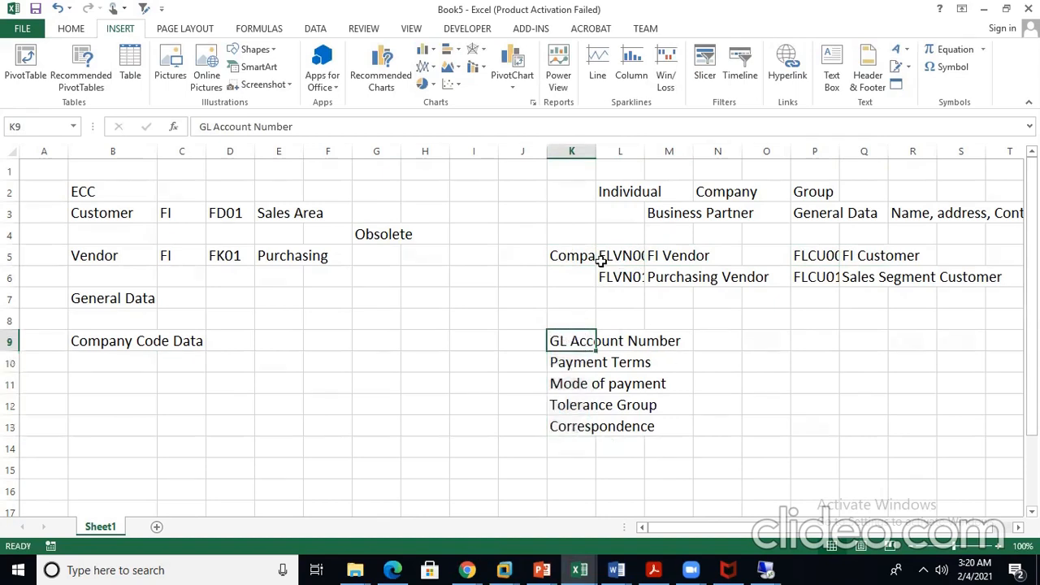
pyautogui.click(610, 256)
pyautogui.click(575, 344)
pyautogui.click(859, 255)
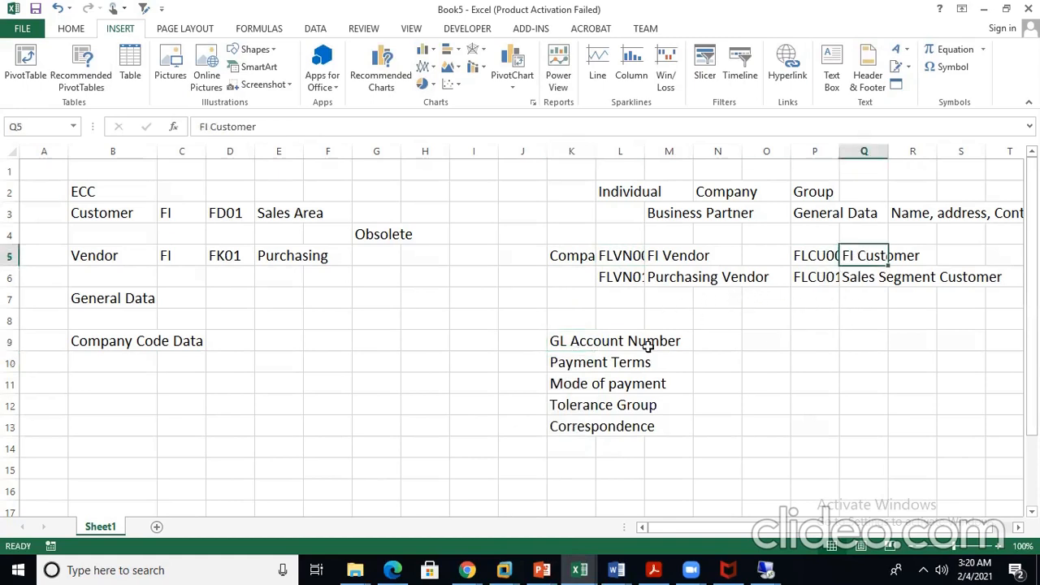
pyautogui.click(582, 257)
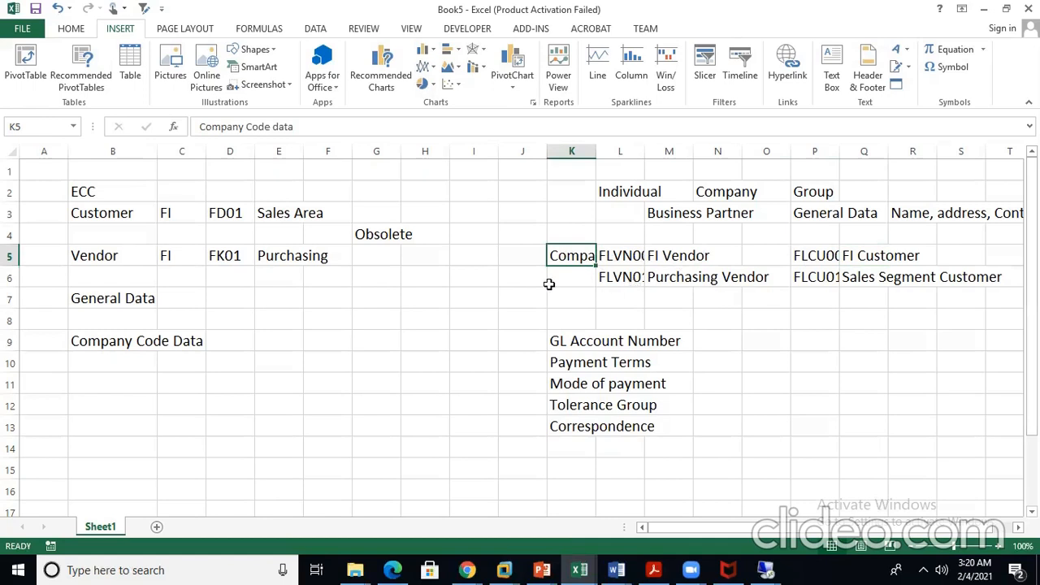
# Enter Purchasing Org in cell B10, directly below Company Code Data in the ECC section
pyautogui.click(587, 284)
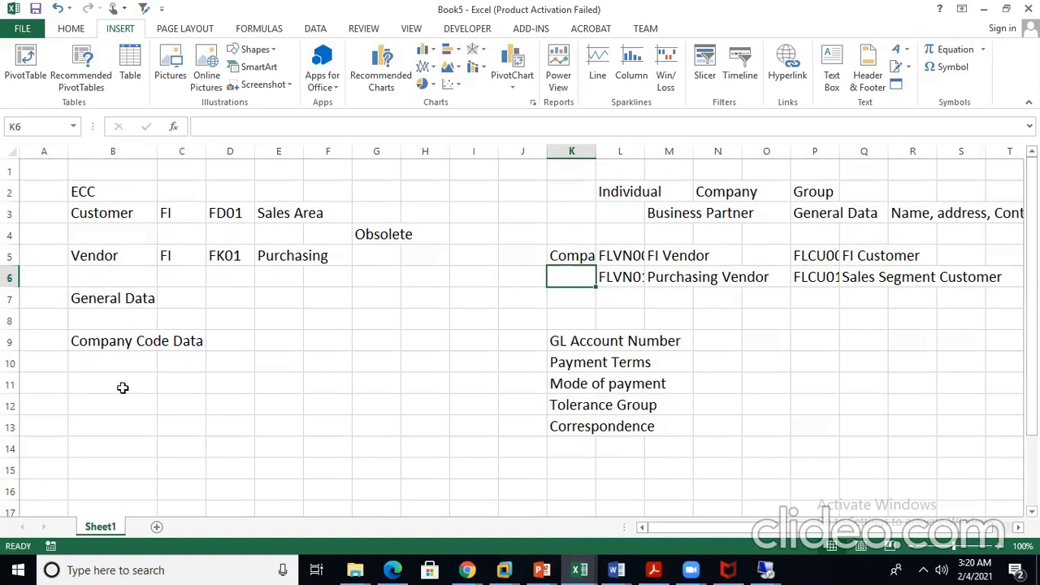
pyautogui.click(87, 198)
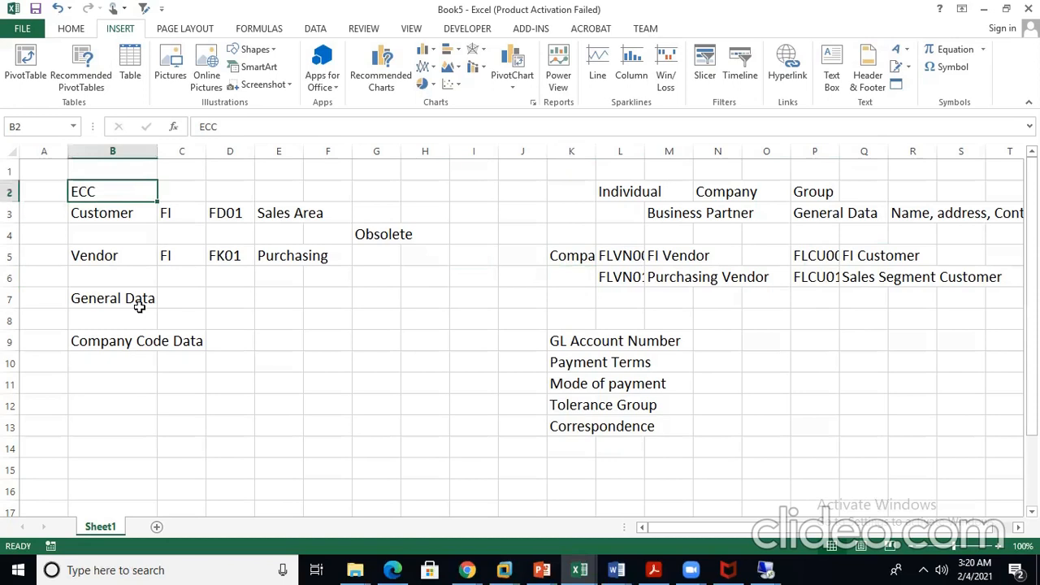
pyautogui.click(105, 256)
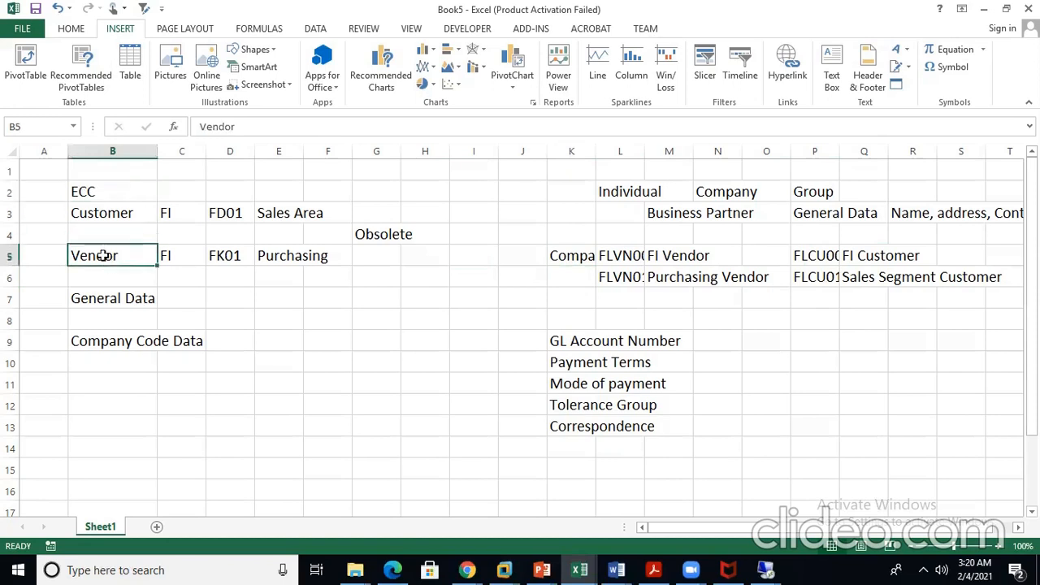
pyautogui.click(104, 366)
pyautogui.write('Pu')
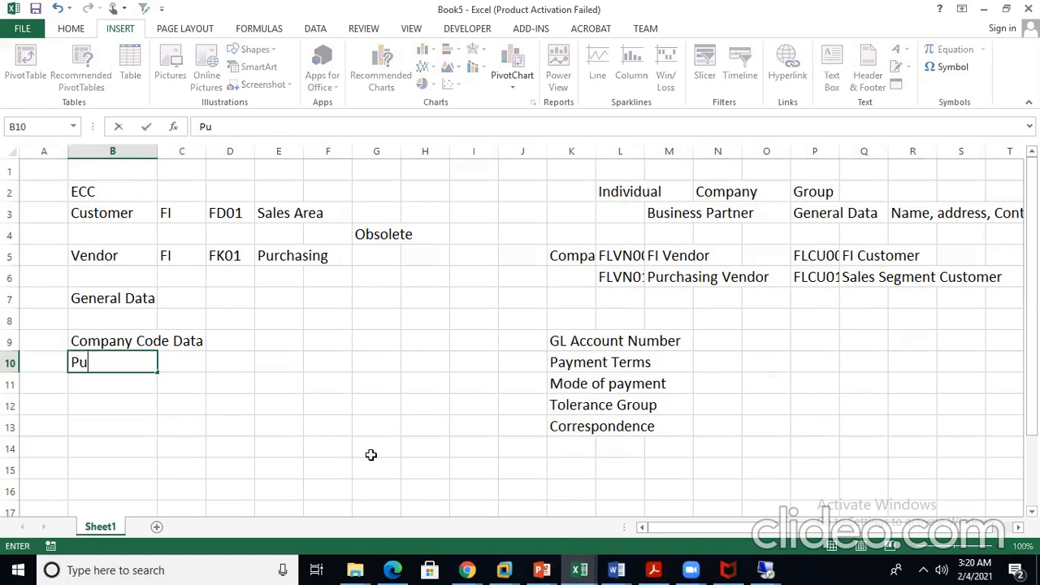
pyautogui.write('rchasing Or')
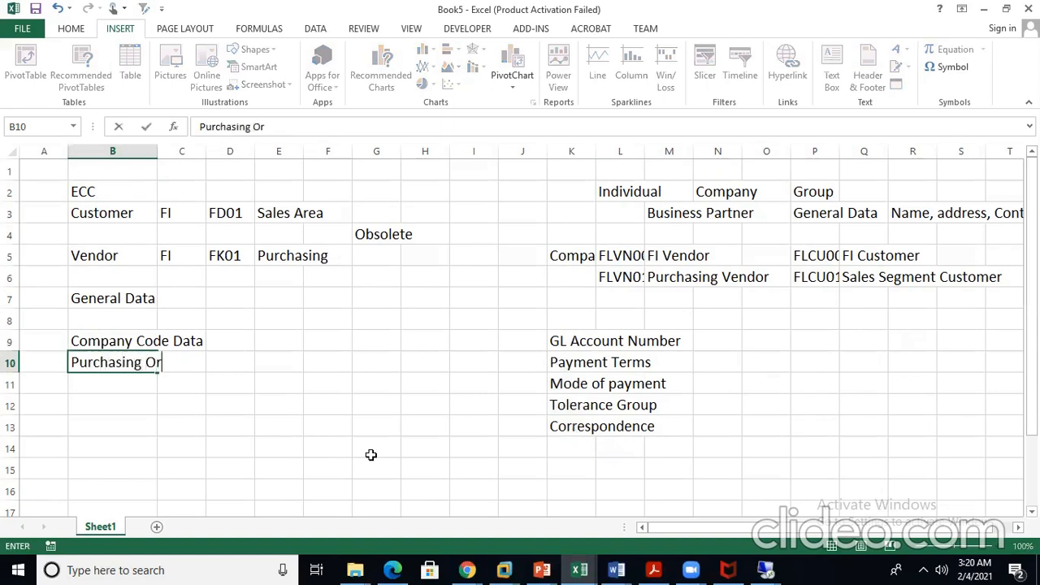
pyautogui.press('Return')
pyautogui.press('Up')
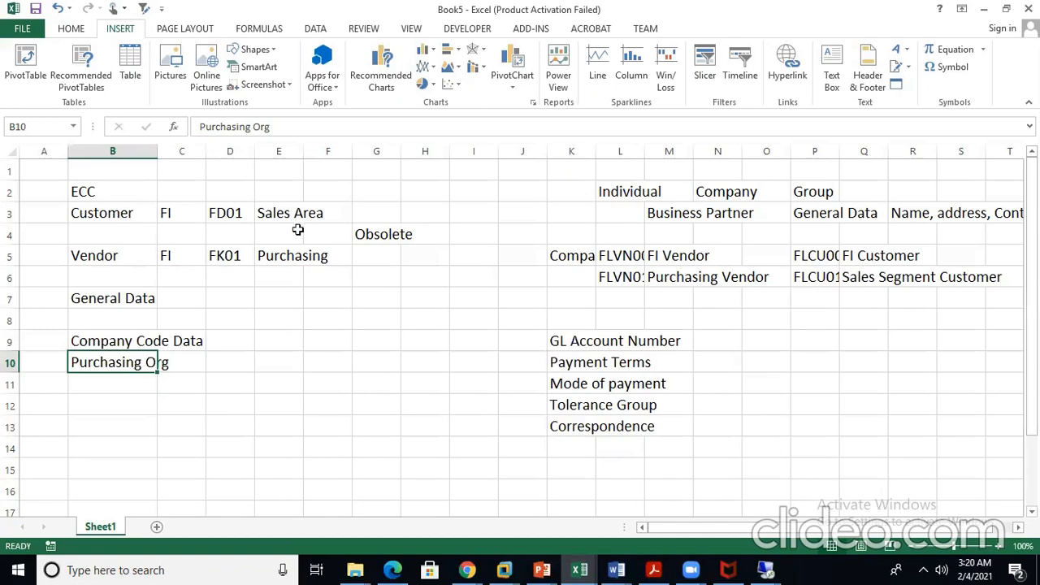
# Enter Sales Area in cell F10, on the same row as Purchasing Org
pyautogui.click(277, 215)
pyautogui.click(330, 347)
pyautogui.click(320, 358)
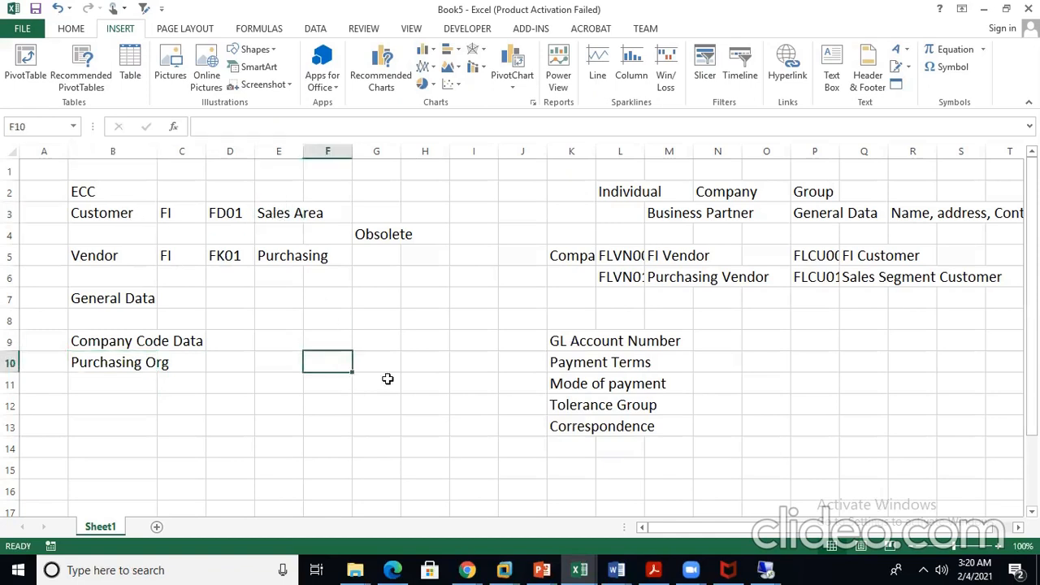
pyautogui.write('Sales Rea')
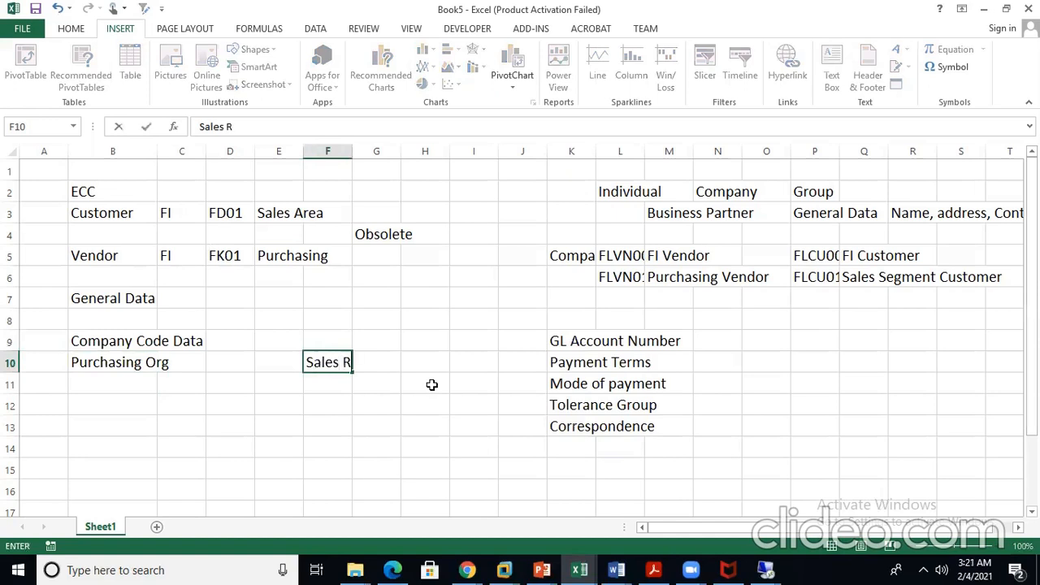
pyautogui.press('BackSpace')
pyautogui.press('BackSpace')
pyautogui.press('BackSpace')
pyautogui.press('BackSpace')
pyautogui.write('Area')
pyautogui.click(663, 365)
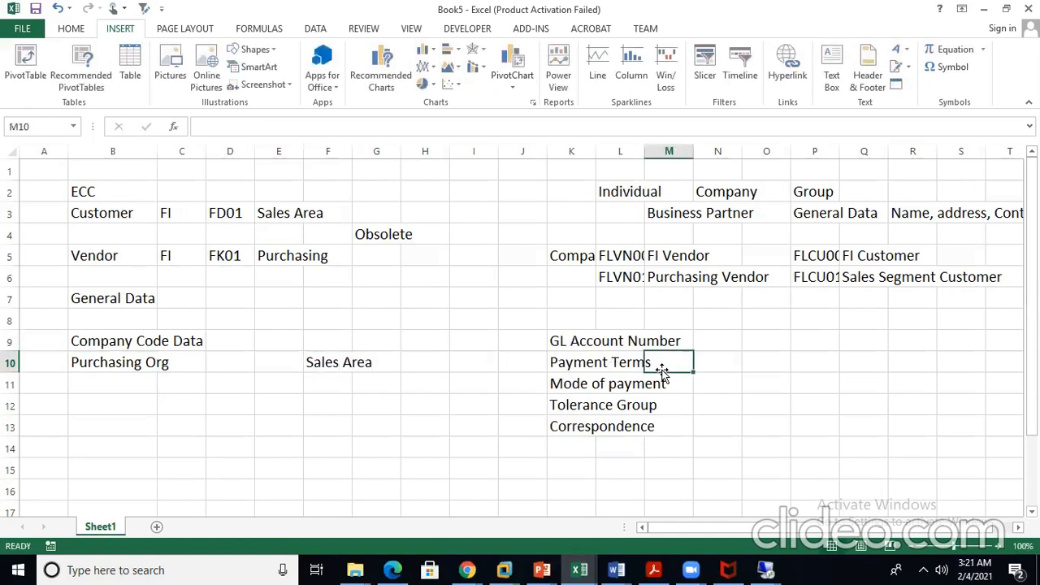
pyautogui.click(708, 213)
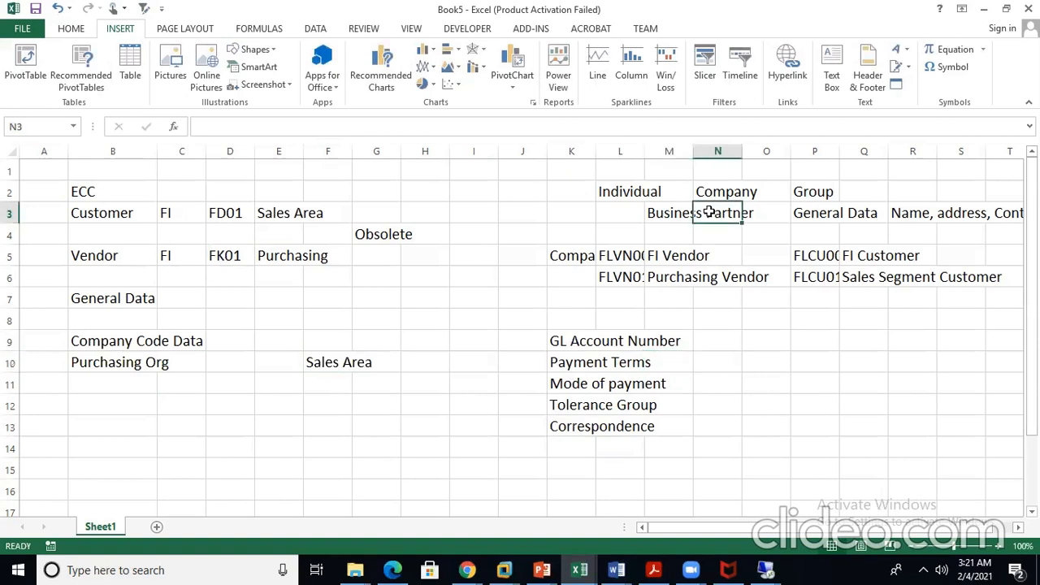
# Enter the heading Purchasing Org Information in cell K15, below the company code data list
pyautogui.click(667, 280)
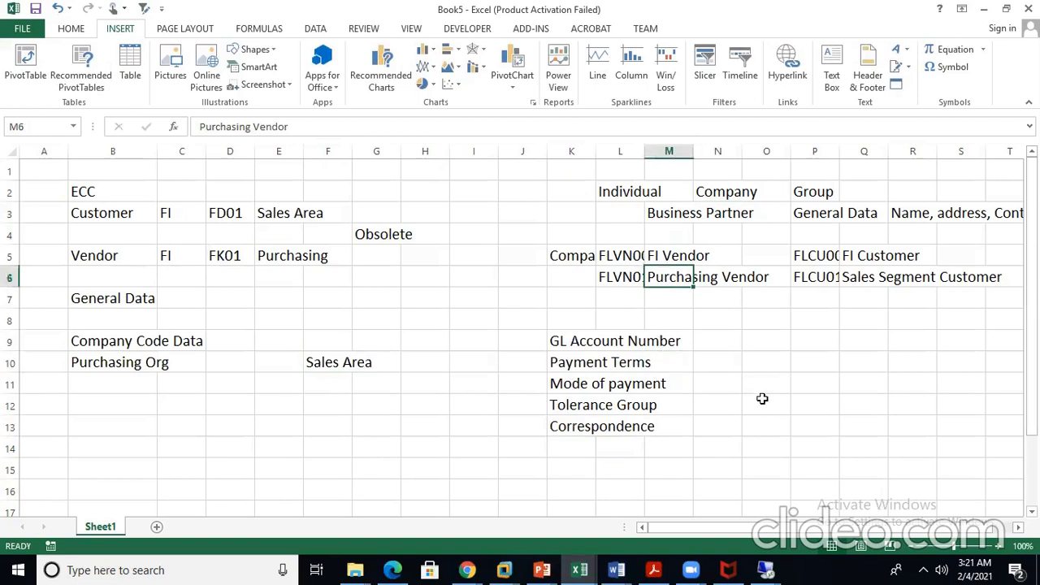
pyautogui.click(774, 340)
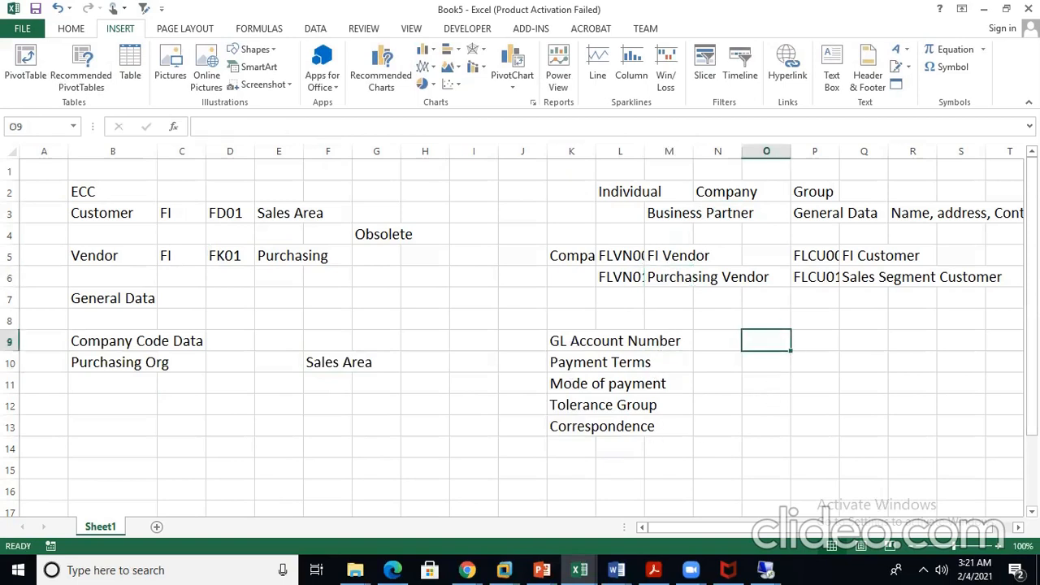
pyautogui.click(564, 470)
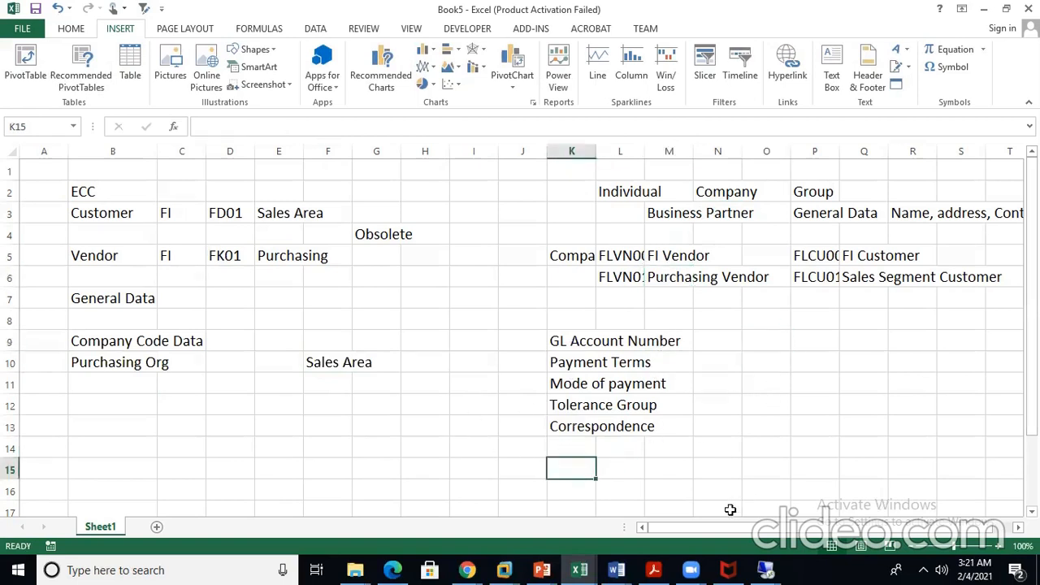
pyautogui.write('Purchasing Org Information')
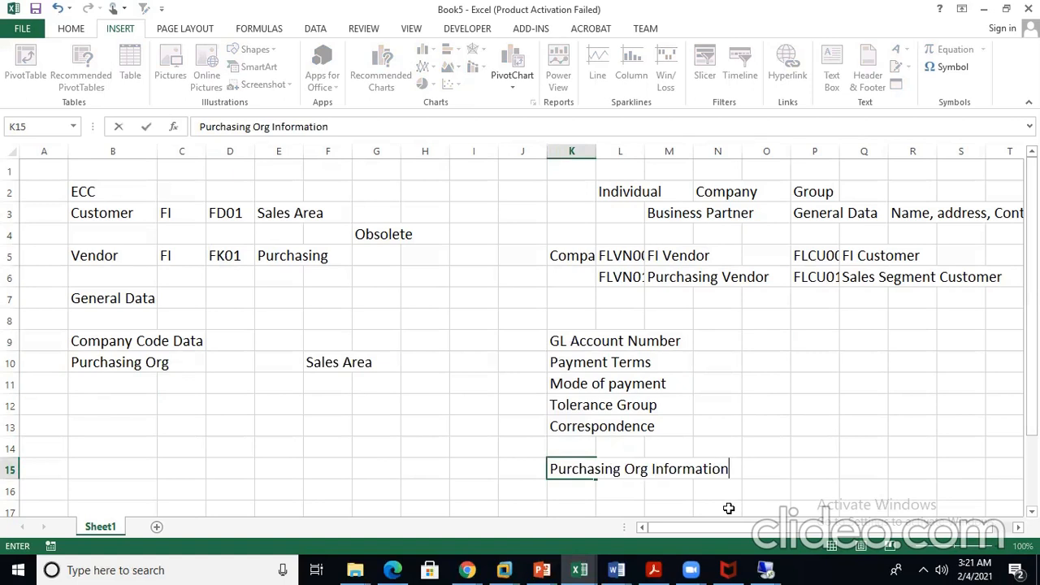
pyautogui.press('Return')
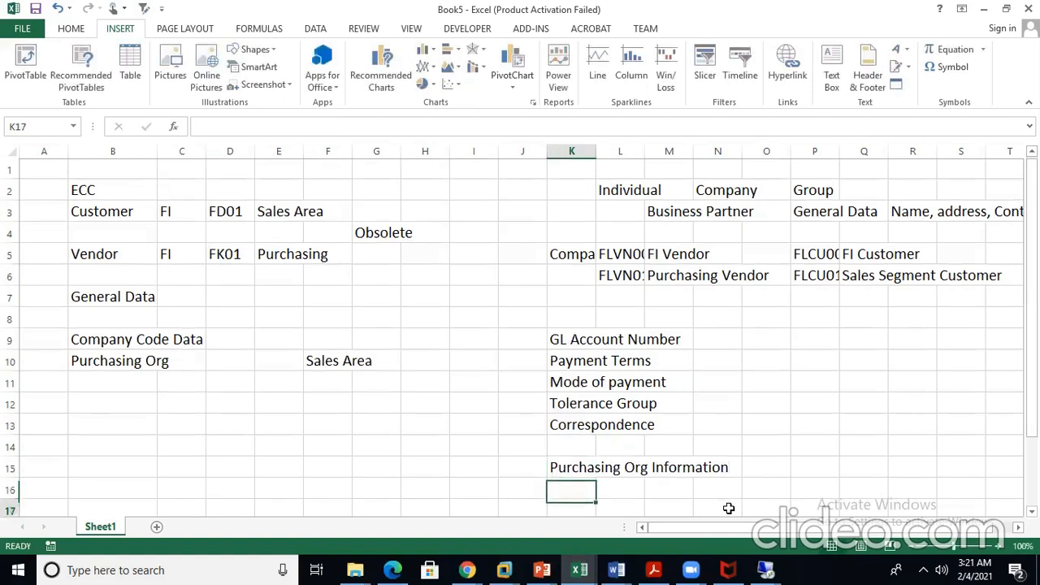
# List Partner Functions, Payment information and Delivery mode etc in cells K16 to K18 under the Purchasing Org Information heading
pyautogui.scroll(-1, 729, 508)
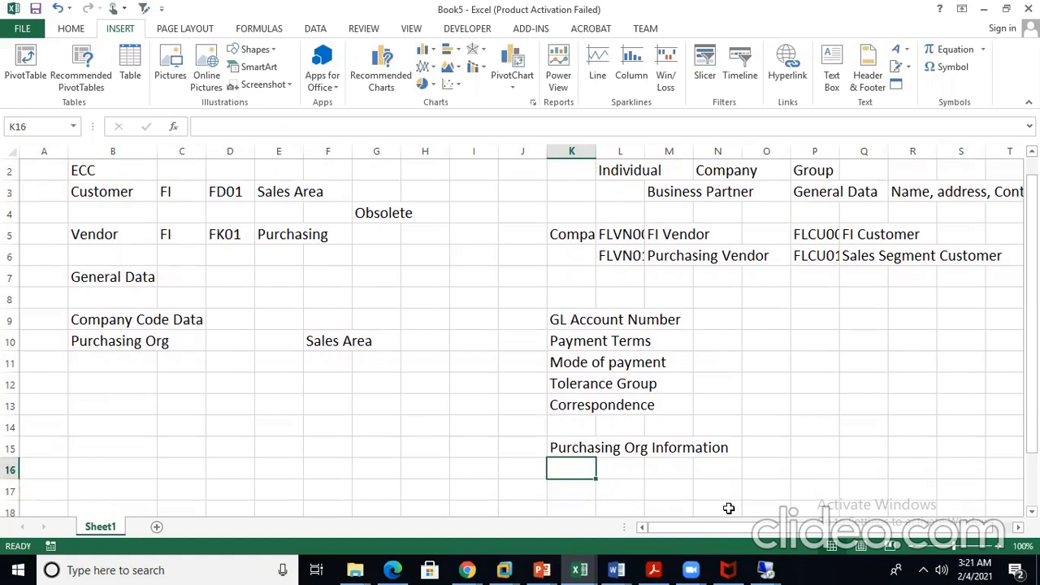
pyautogui.write('Par')
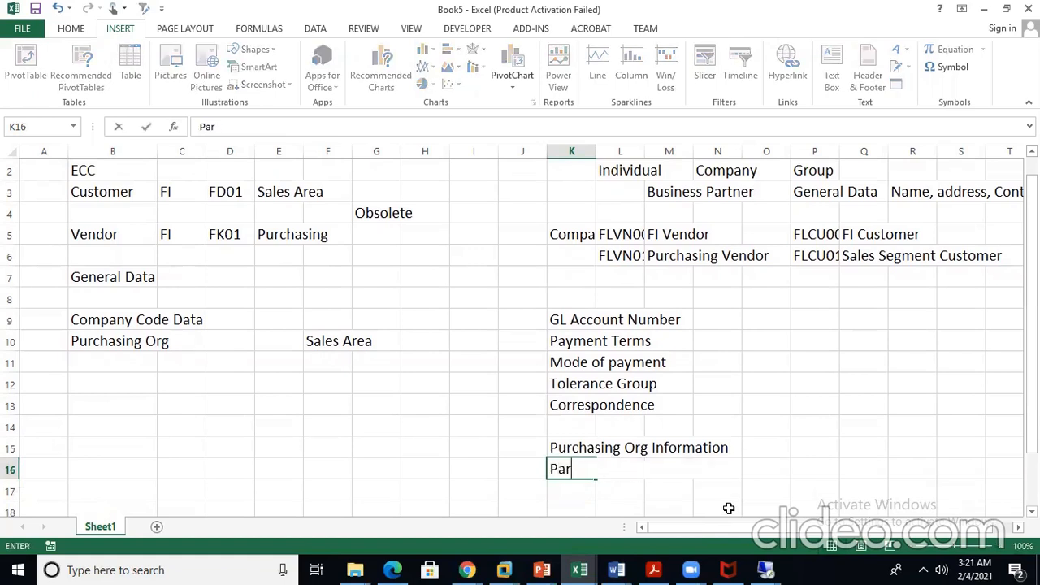
pyautogui.write('tner Functions')
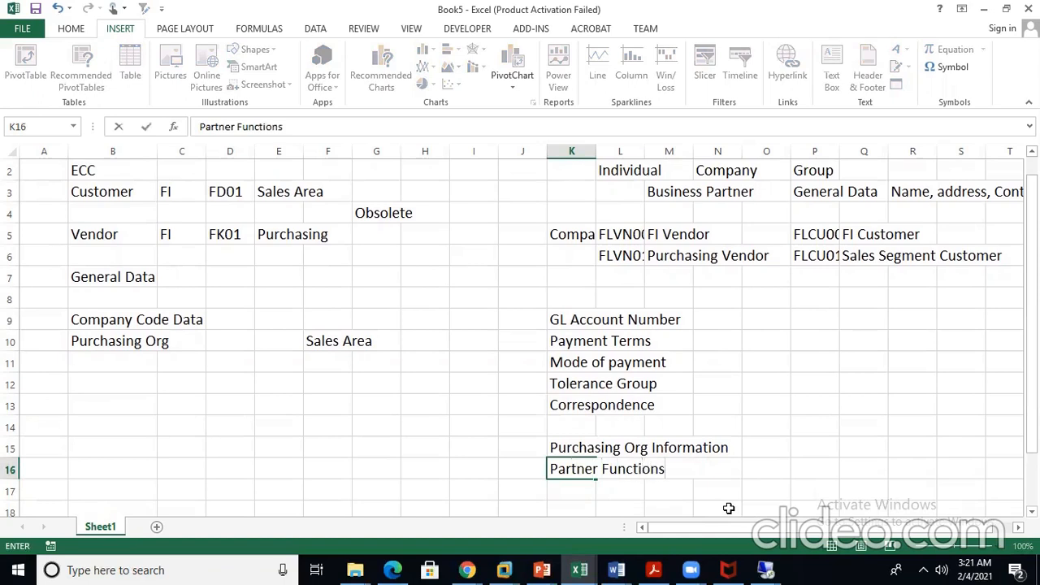
pyautogui.press('Return')
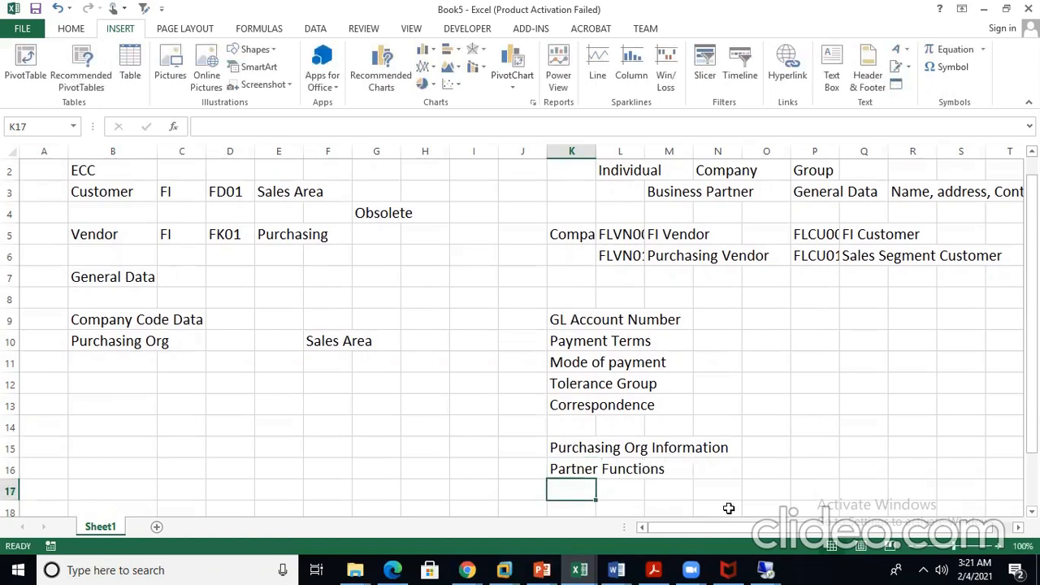
pyautogui.write('P')
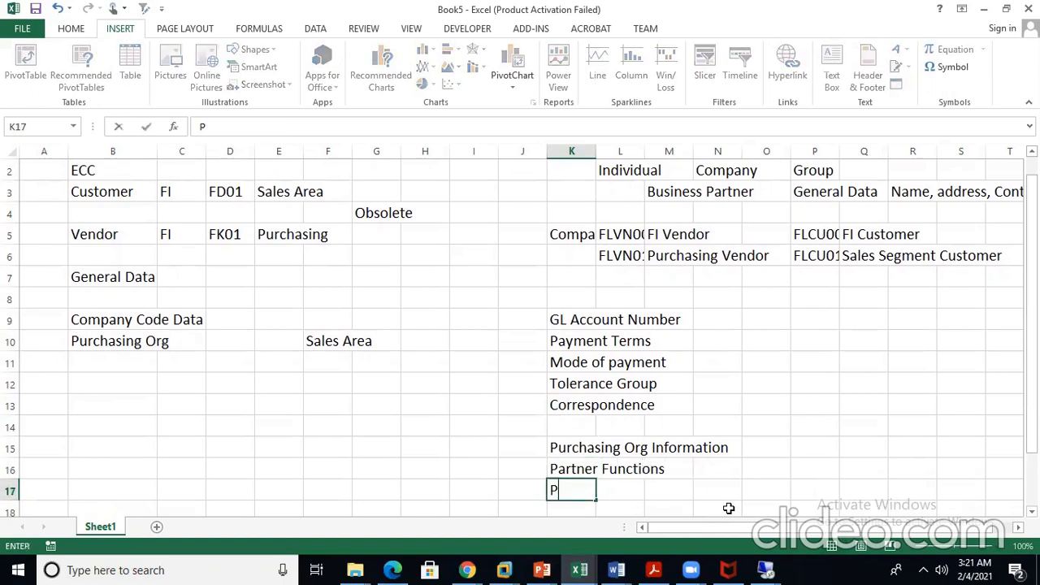
pyautogui.write('ayment information')
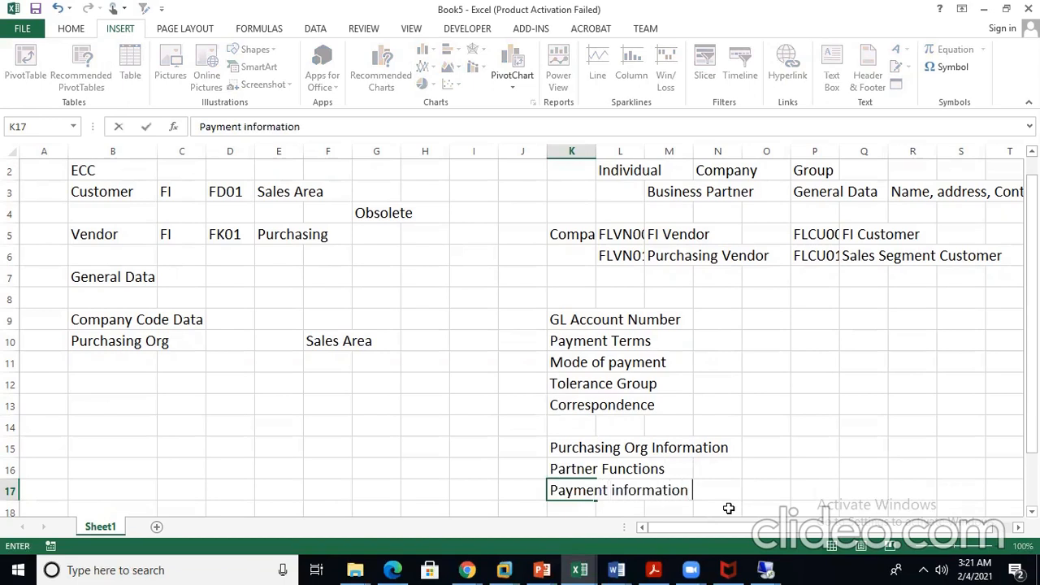
pyautogui.press('Return')
pyautogui.write('Delib')
pyautogui.press('BackSpace')
pyautogui.write('very mode etc')
# Enter Sales area in cell P15 and Distribution channel in cell P16, beside the purchasing organization list
pyautogui.click(811, 465)
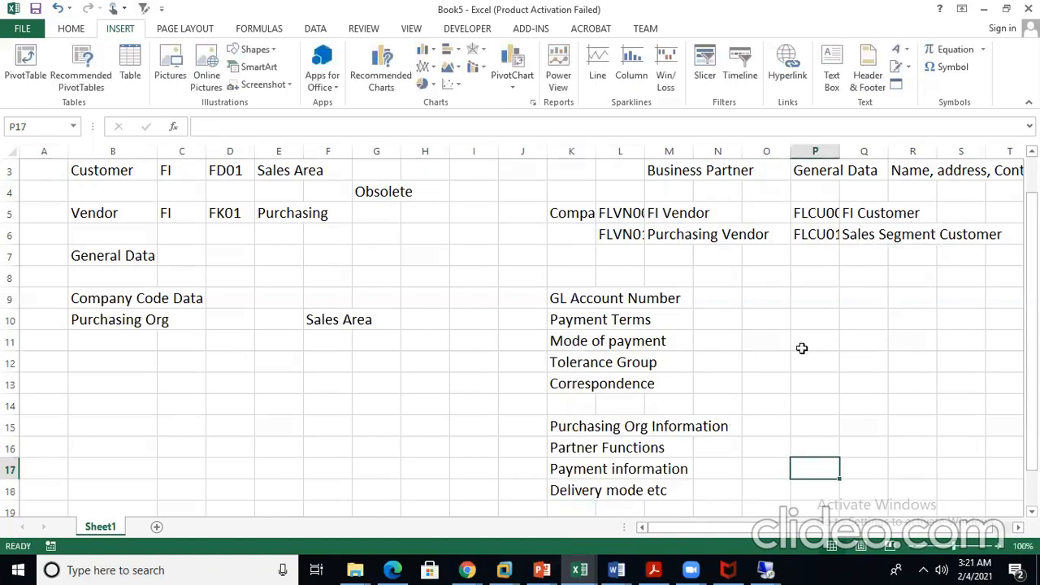
pyautogui.keyDown('shift'); pyautogui.click(828, 422); pyautogui.keyUp('shift')
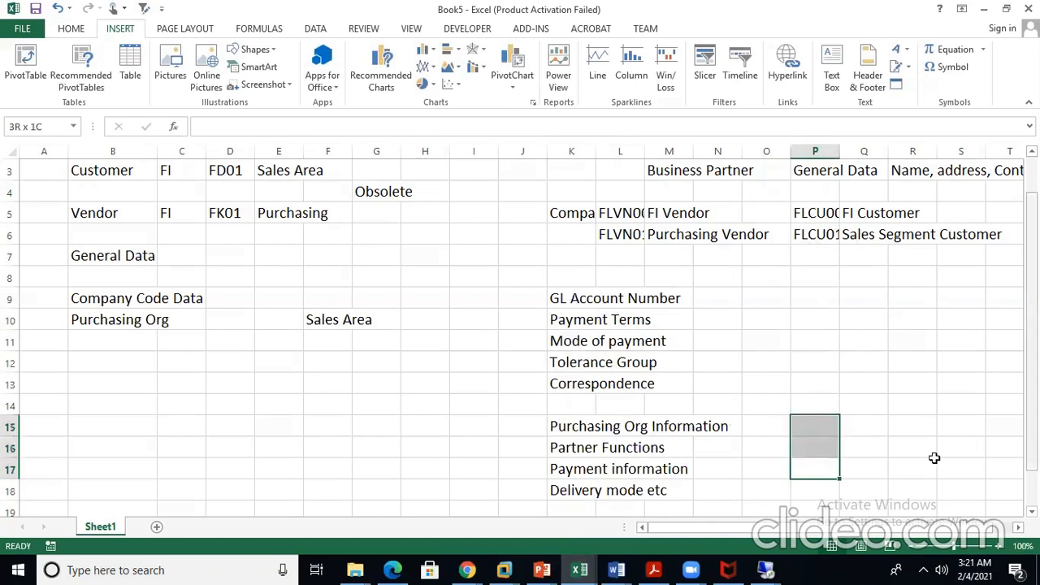
pyautogui.click(824, 422)
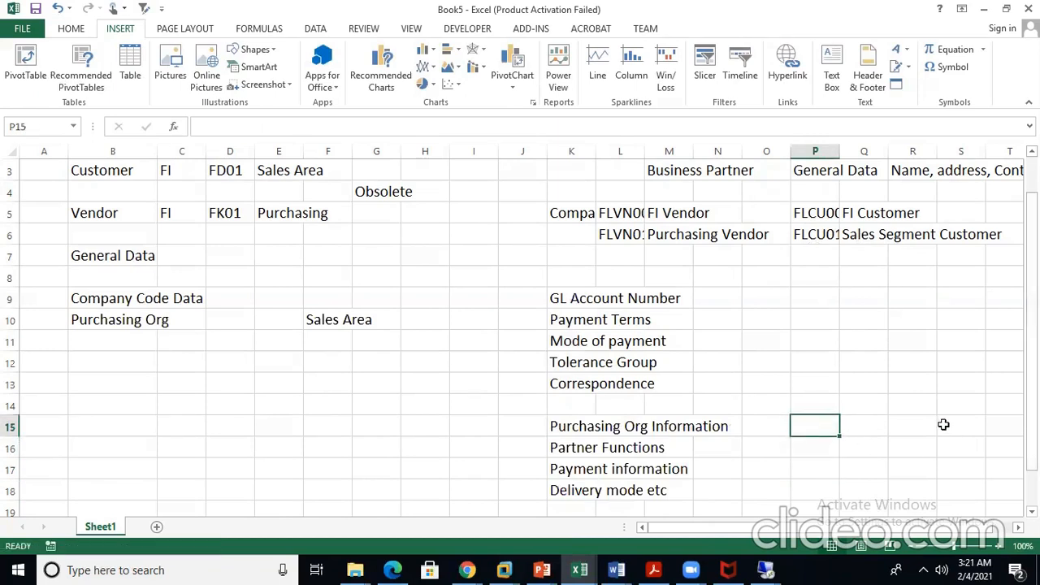
pyautogui.write('Sales area')
pyautogui.press('Return')
pyautogui.write('D')
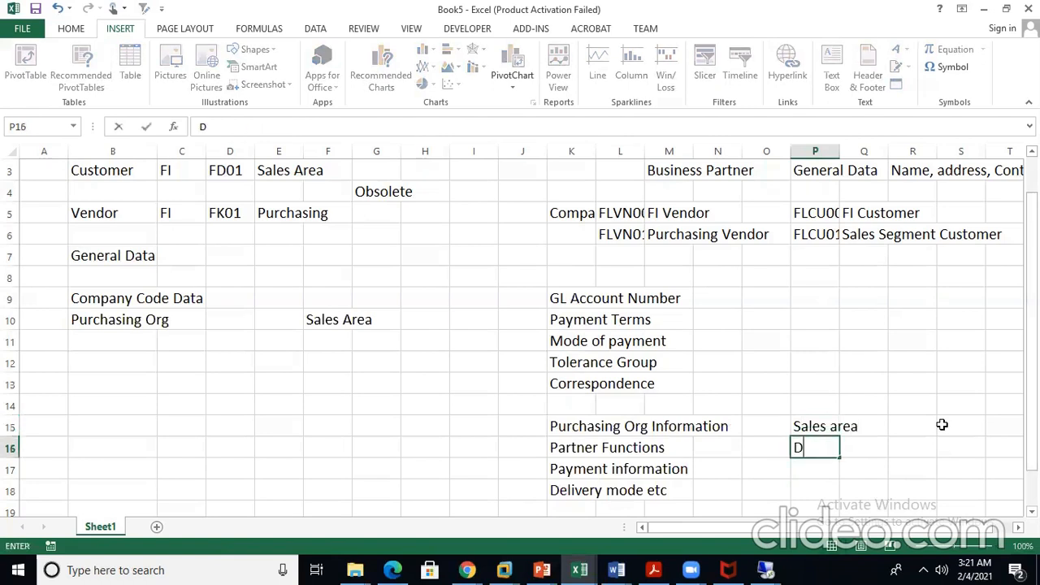
pyautogui.write('istribut')
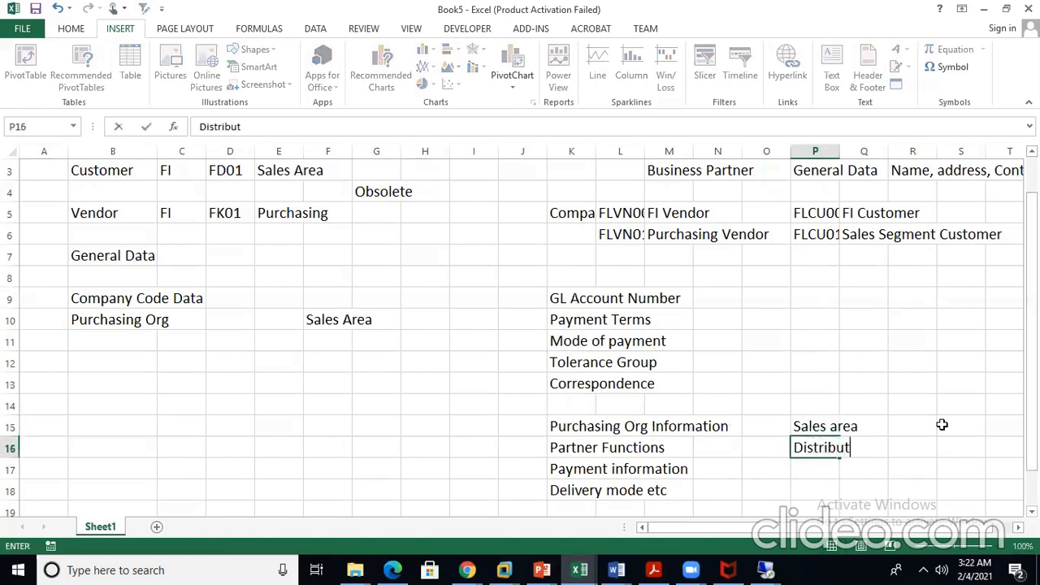
pyautogui.write('ion channe')
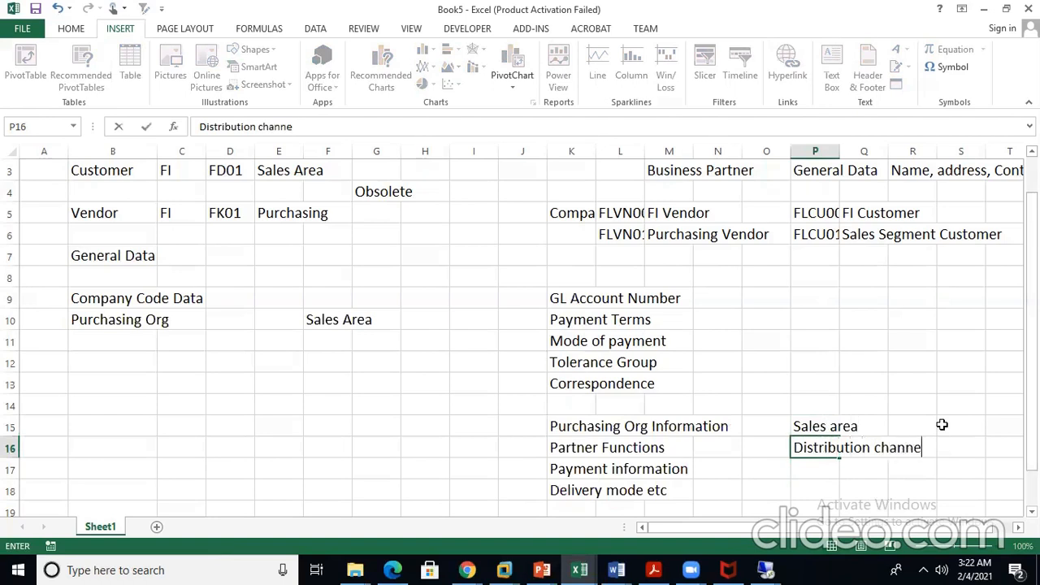
pyautogui.write('l')
pyautogui.press('Return')
# Complete the sales area list with Division in cell P17 and etc. in cell P18
pyautogui.write('Divisio')
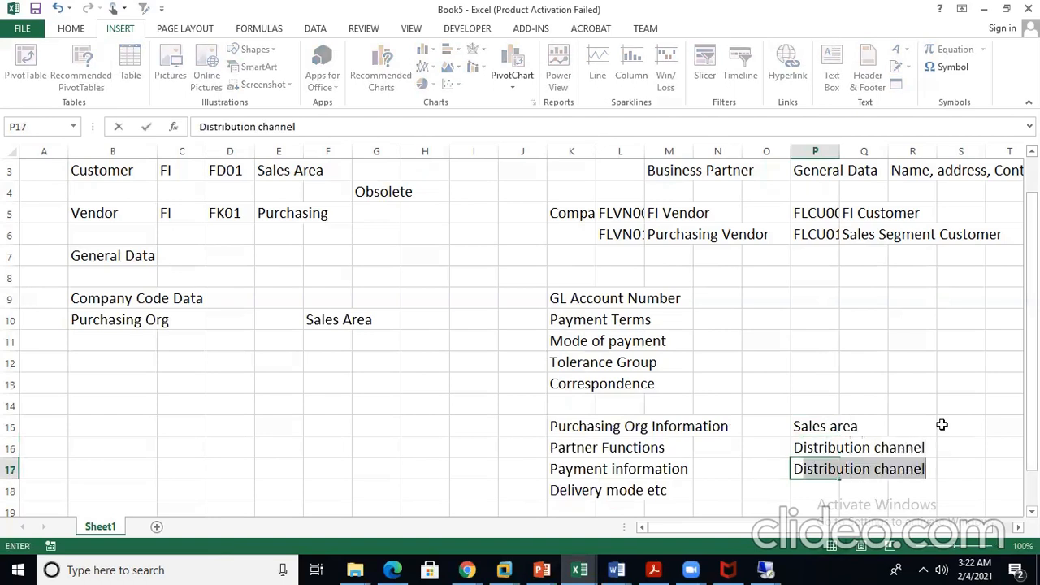
pyautogui.write('n')
pyautogui.press('Return')
pyautogui.write('etc.')
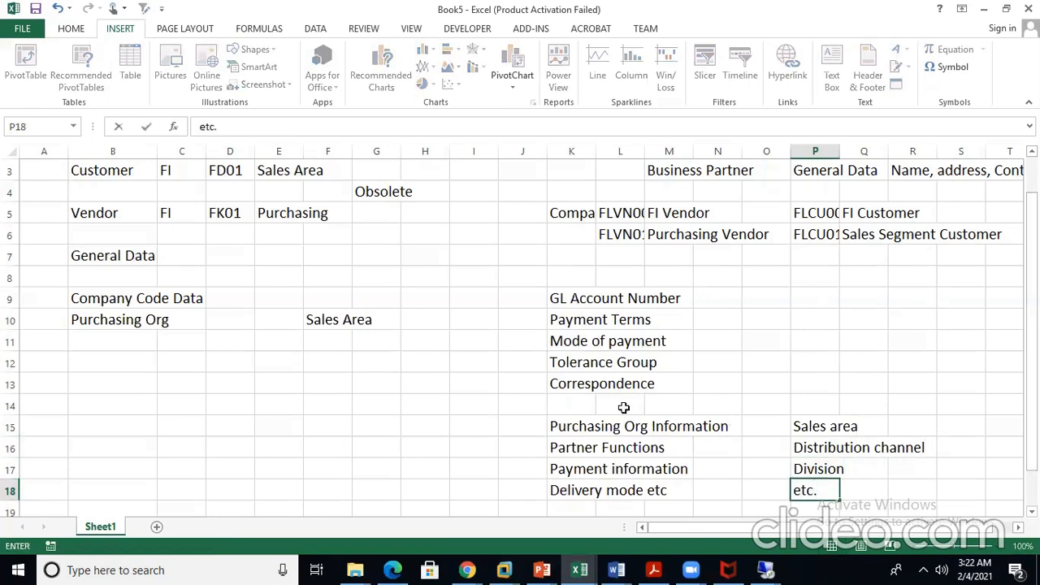
pyautogui.click(745, 277)
pyautogui.scroll(1, 706, 302)
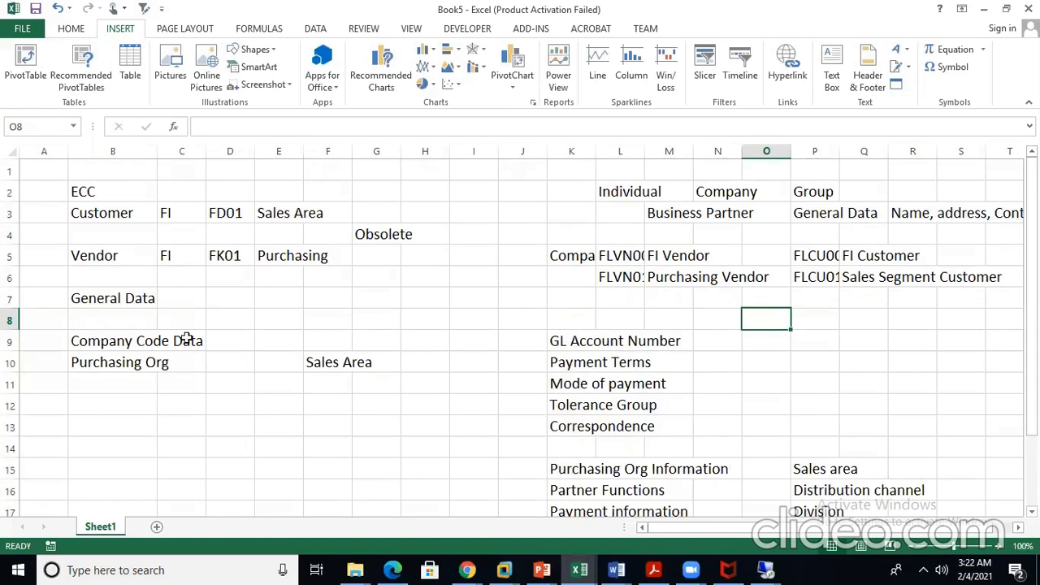
# Enter the heading S4 HANA in cell L1, above the Business Partner section
pyautogui.click(86, 192)
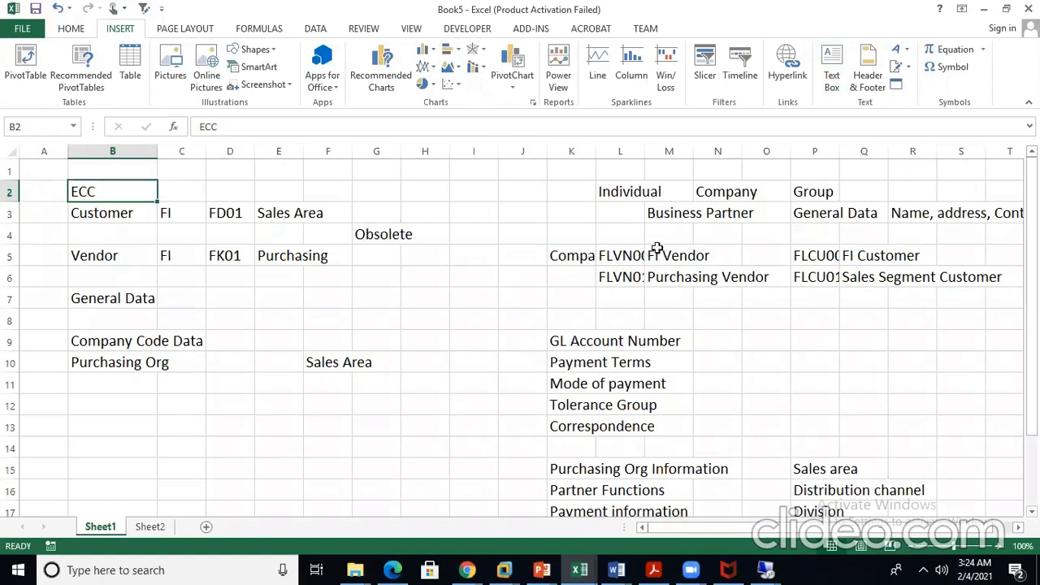
pyautogui.click(628, 172)
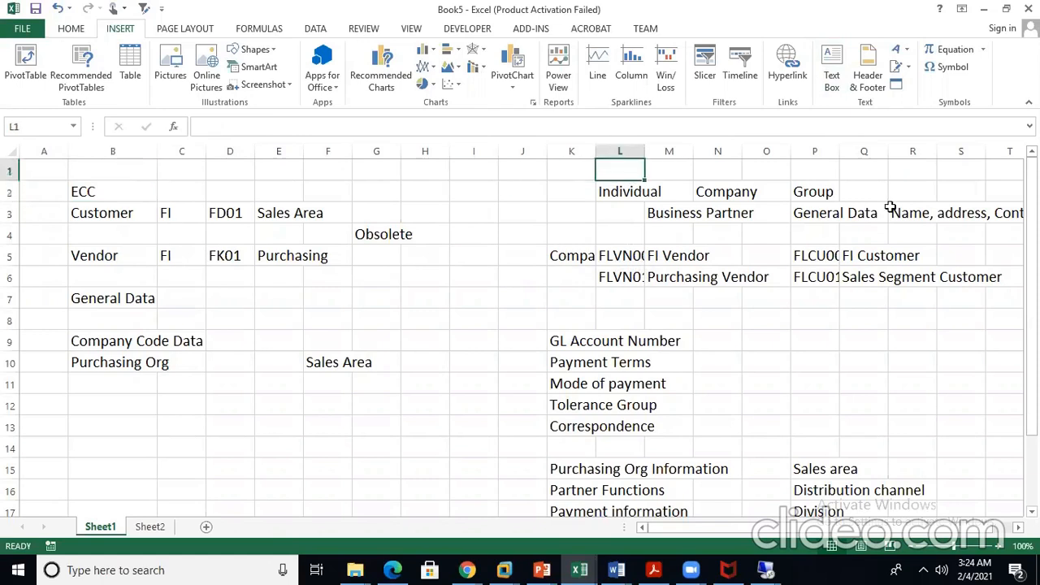
pyautogui.write('S4 HANA')
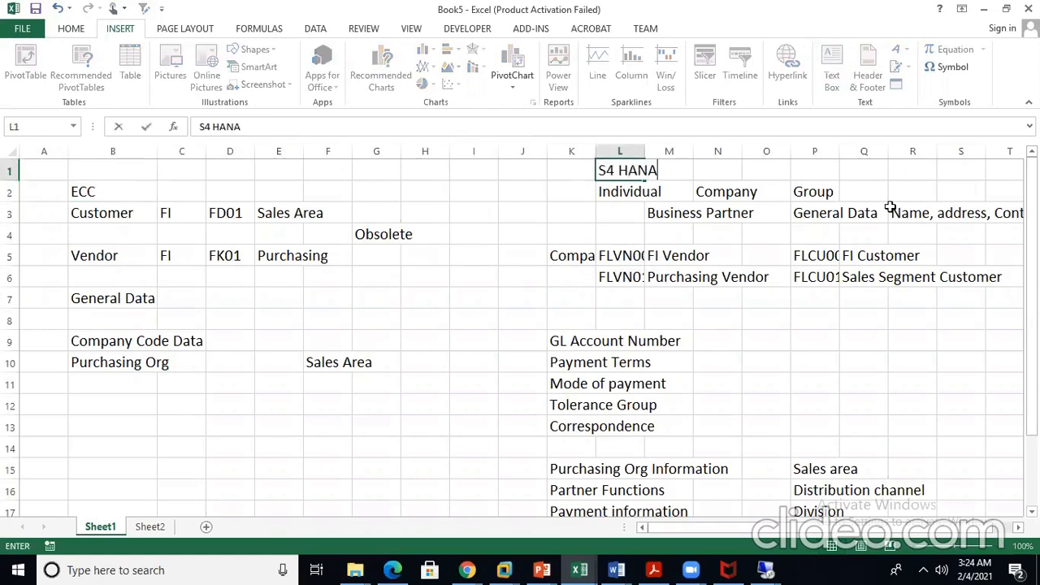
pyautogui.click(692, 236)
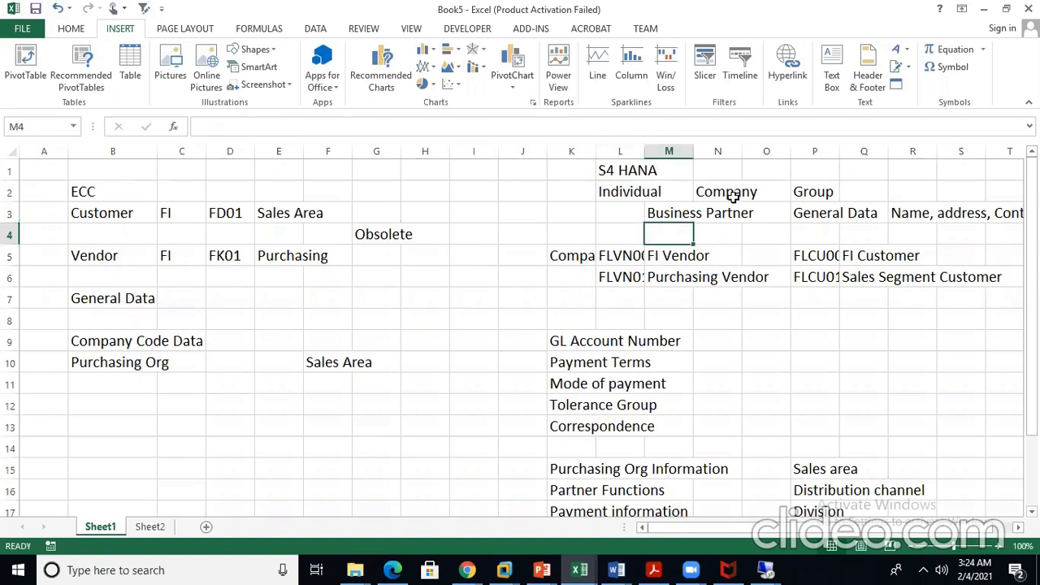
pyautogui.click(689, 213)
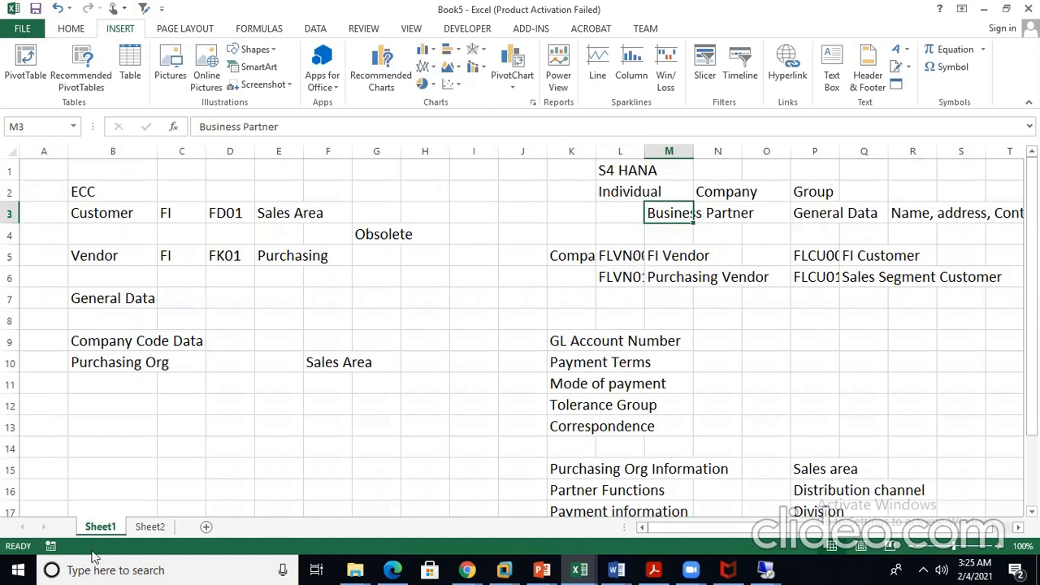
# On Sheet2, enter the heading 2 places in cell C2
pyautogui.click(152, 527)
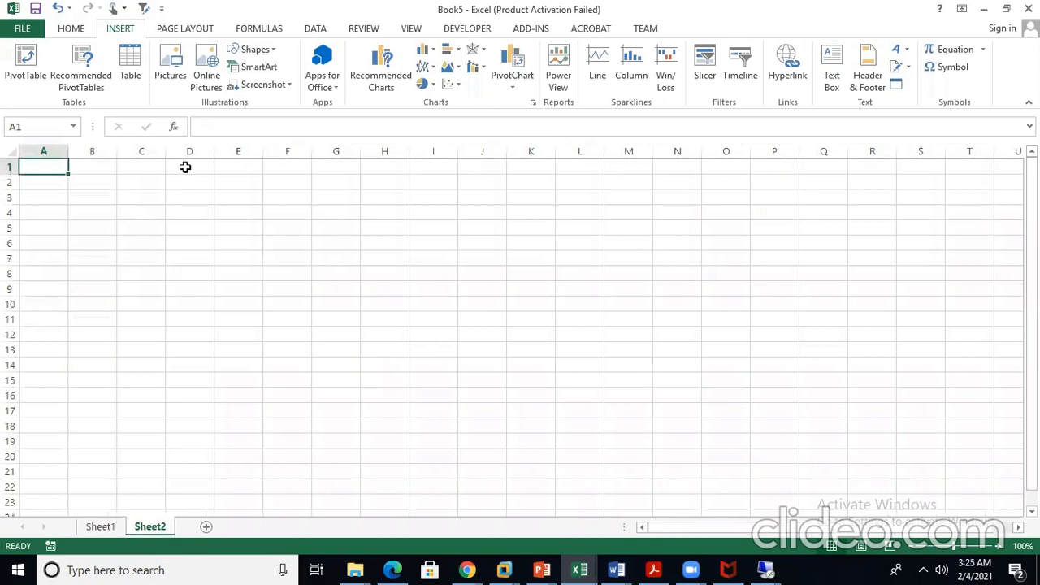
pyautogui.click(138, 210)
pyautogui.press('Up')
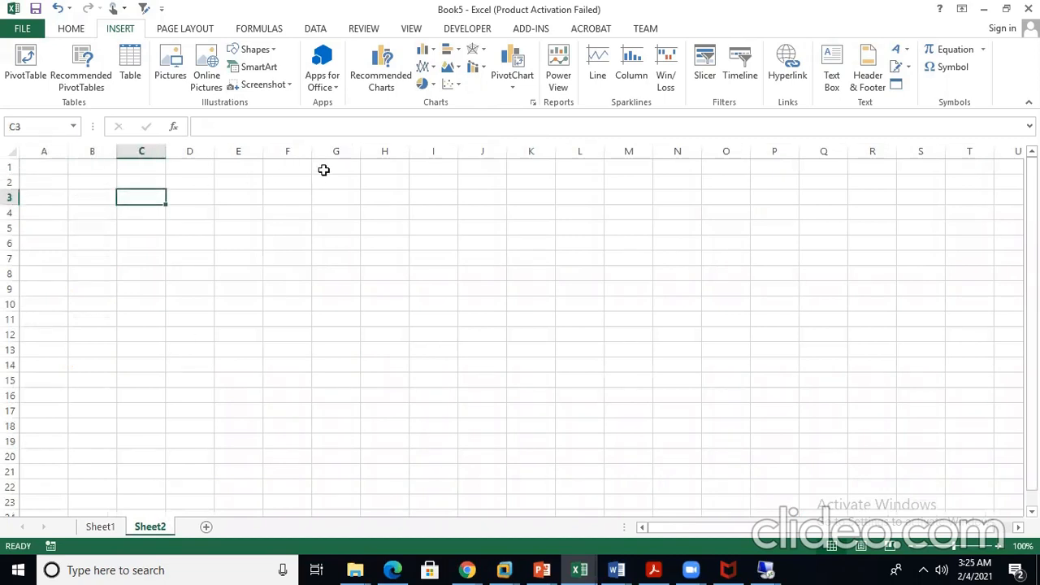
pyautogui.press('Up')
pyautogui.write('2 pla')
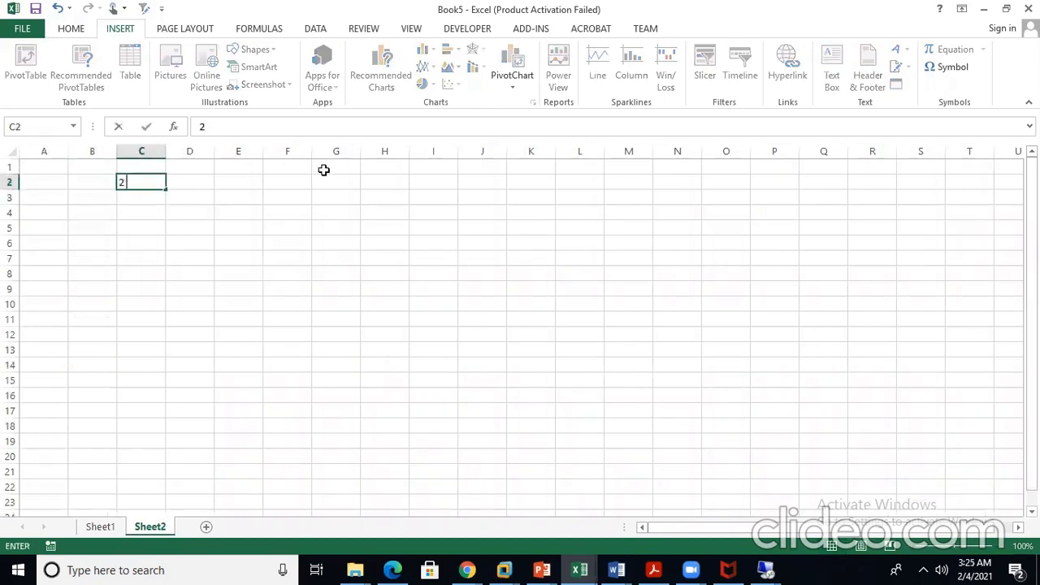
pyautogui.press('Return')
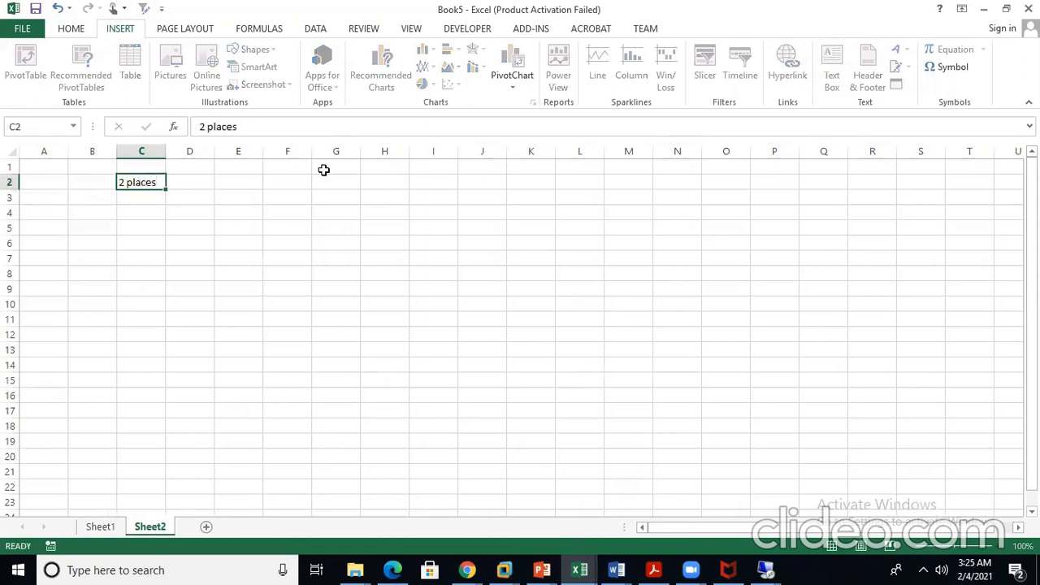
pyautogui.press('Left')
pyautogui.press('Down')
pyautogui.press('Down')
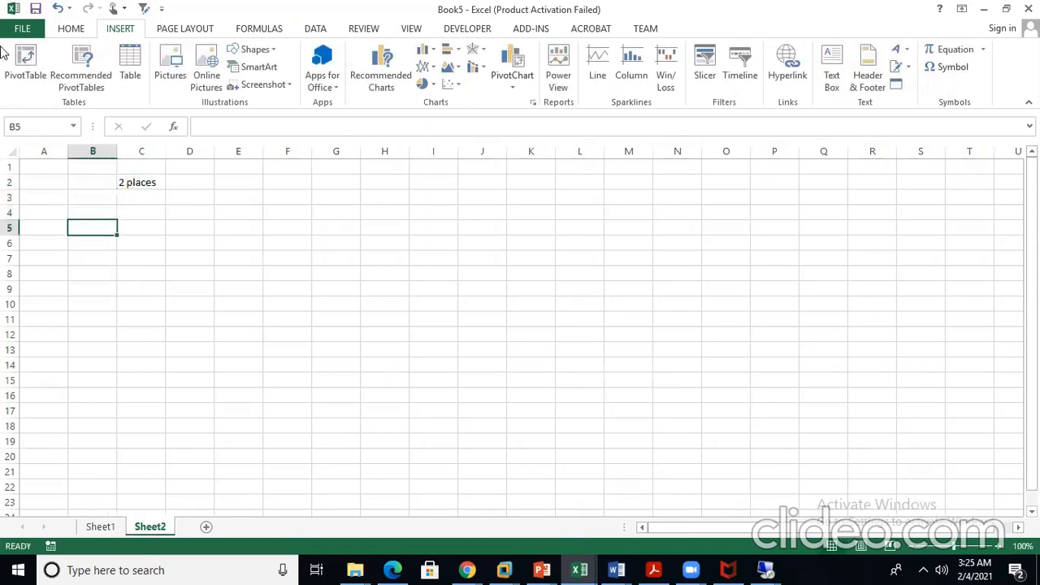
# Format all of Sheet2 with font size 14 and the standard dark blue font color
pyautogui.click(9, 150)
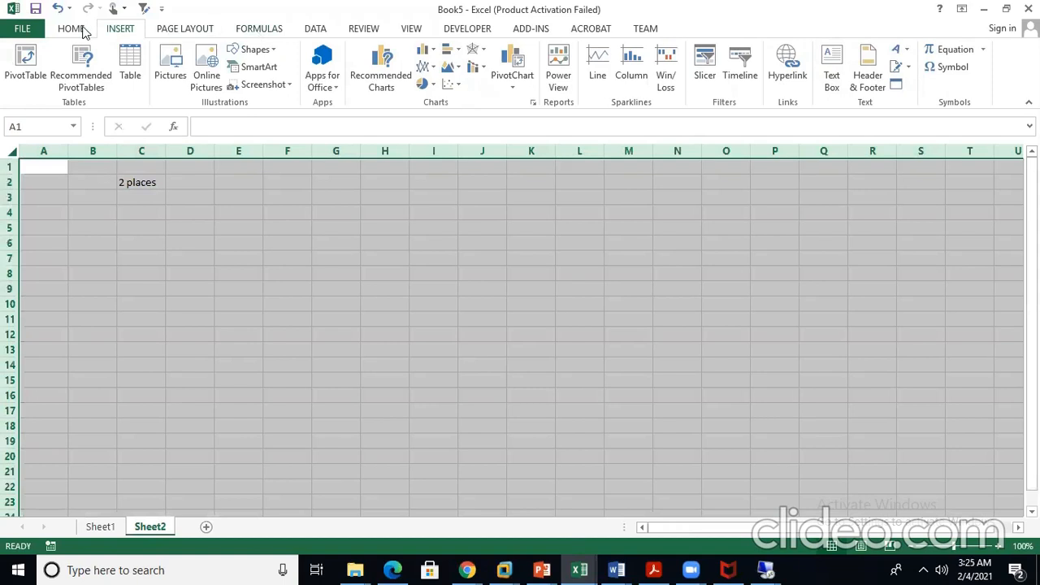
pyautogui.click(81, 29)
pyautogui.click(234, 55)
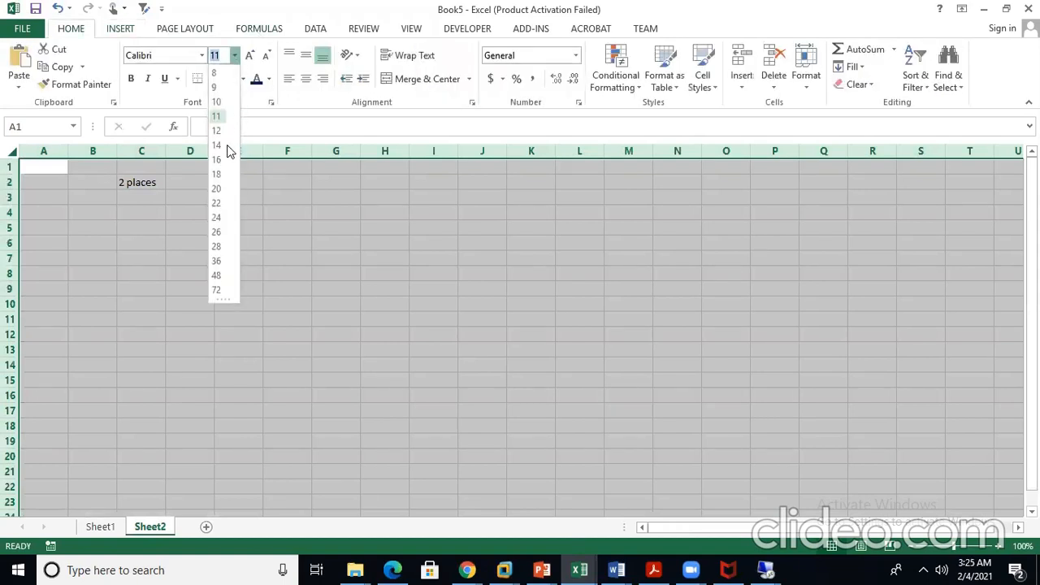
pyautogui.click(217, 145)
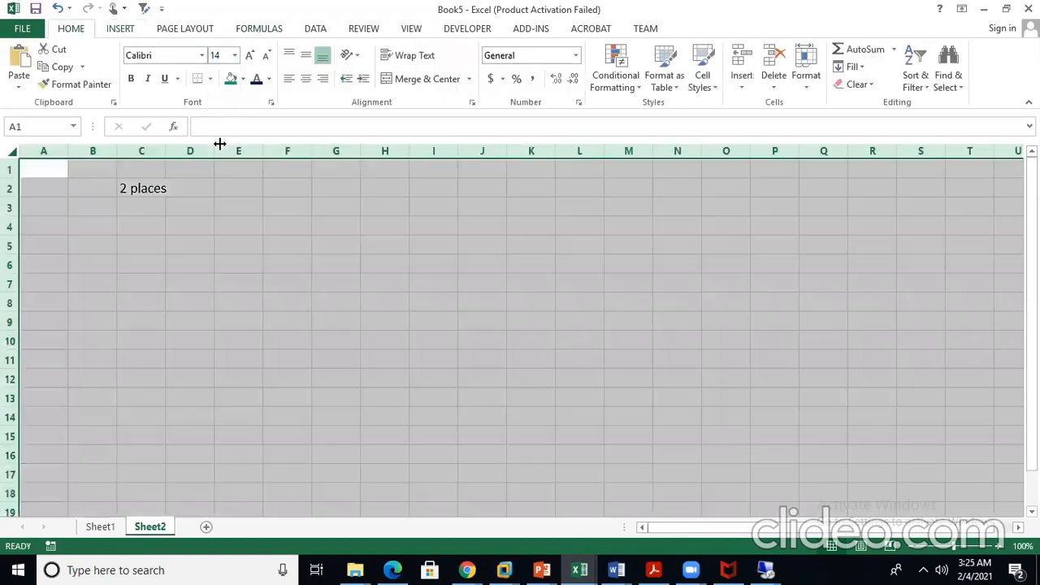
pyautogui.click(270, 79)
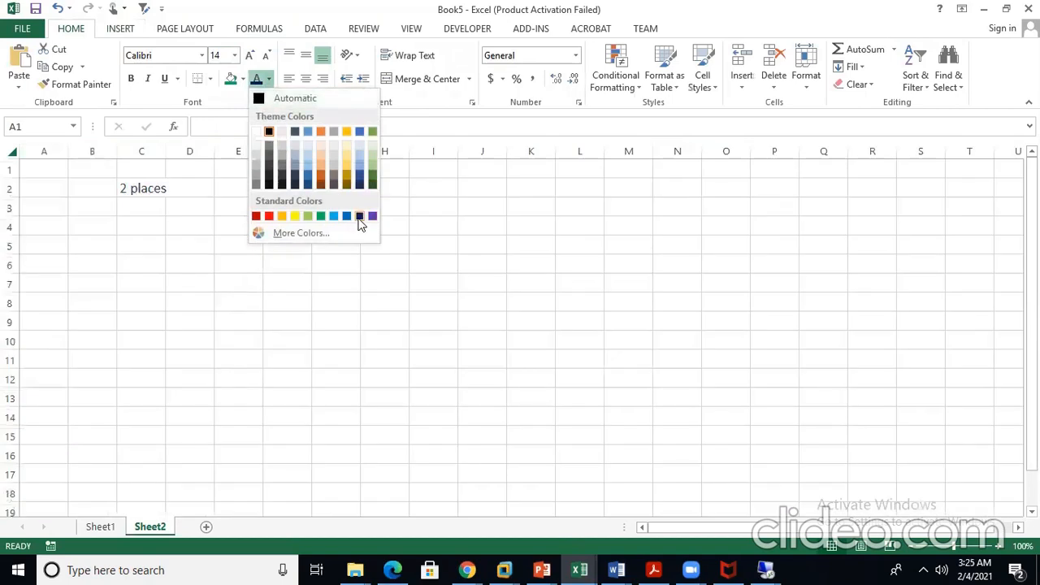
pyautogui.click(360, 219)
pyautogui.click(134, 239)
pyautogui.click(97, 231)
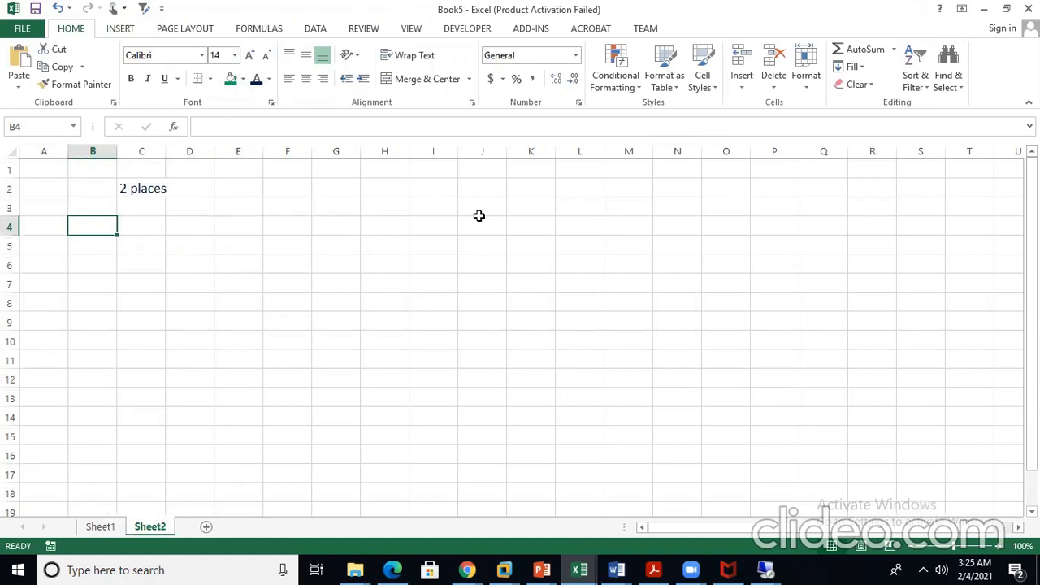
# Enter the heading AP/AR in cell B4 of Sheet2
pyautogui.write('AP')
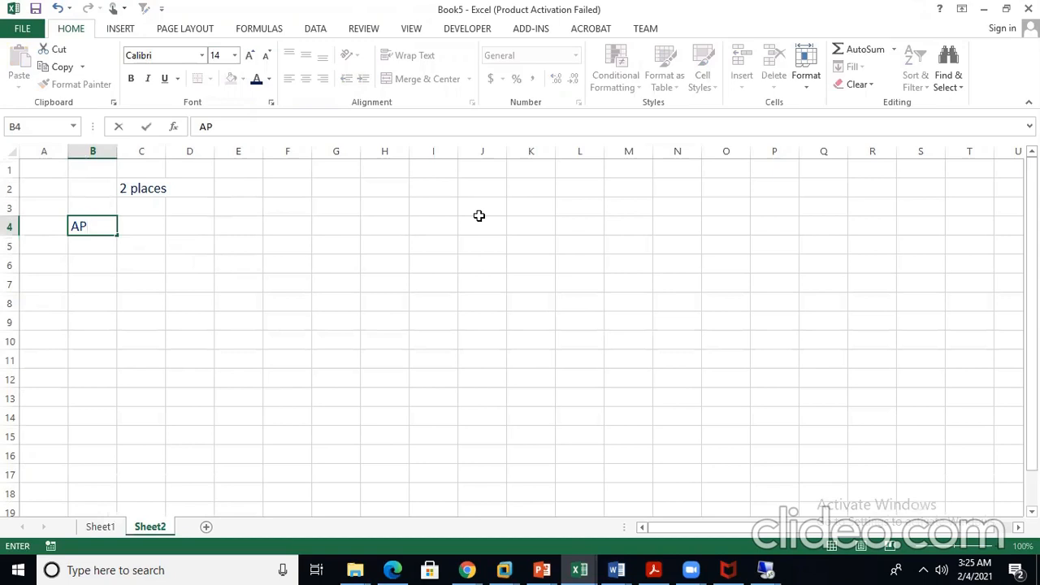
pyautogui.write('/AR')
pyautogui.click(190, 250)
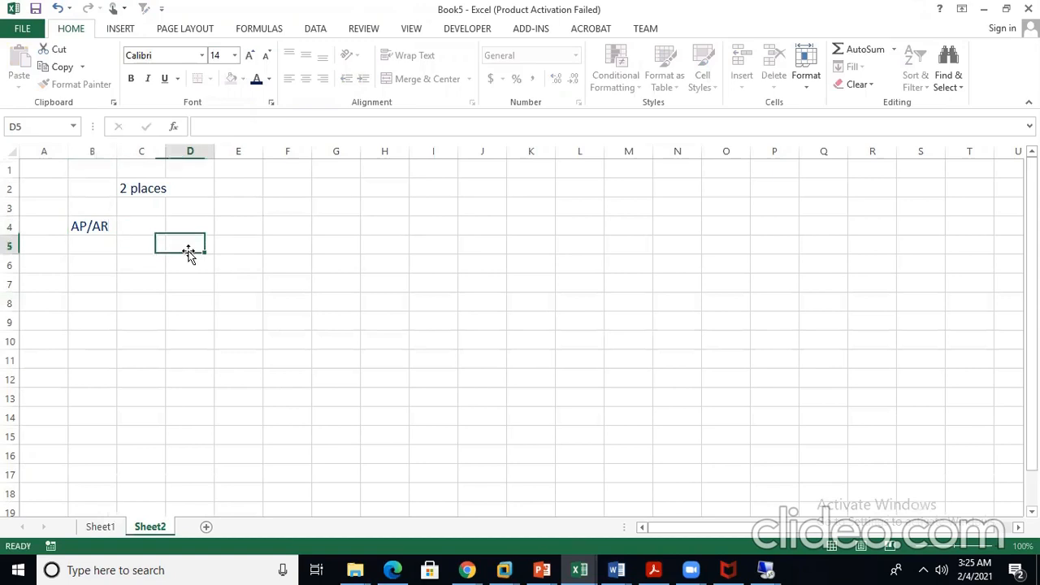
# Enter the heading Business Partner in cell H4, in the same row as AP/AR
pyautogui.click(367, 225)
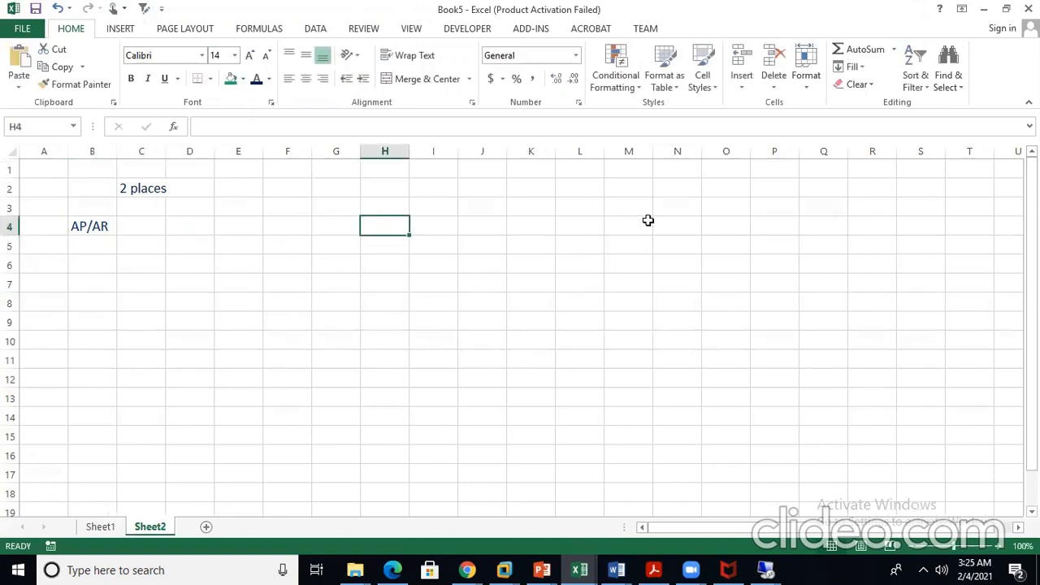
pyautogui.write('Businee')
pyautogui.press('BackSpace')
pyautogui.write('ss Partner')
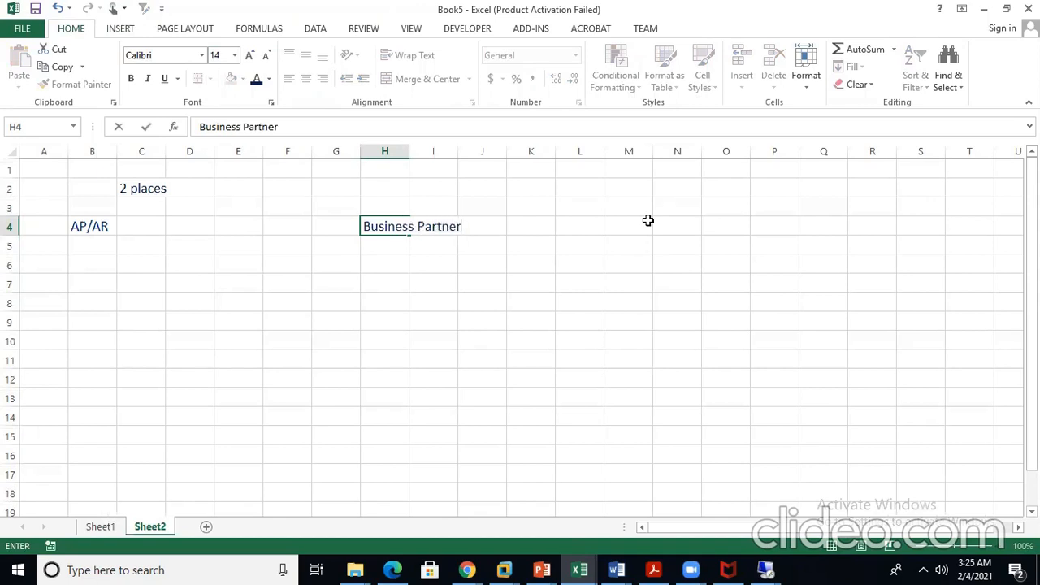
pyautogui.press('Return')
# Enter Cross Component in cell H3, directly above the Business Partner heading
pyautogui.press('Up')
pyautogui.press('Up')
pyautogui.write('Cr')
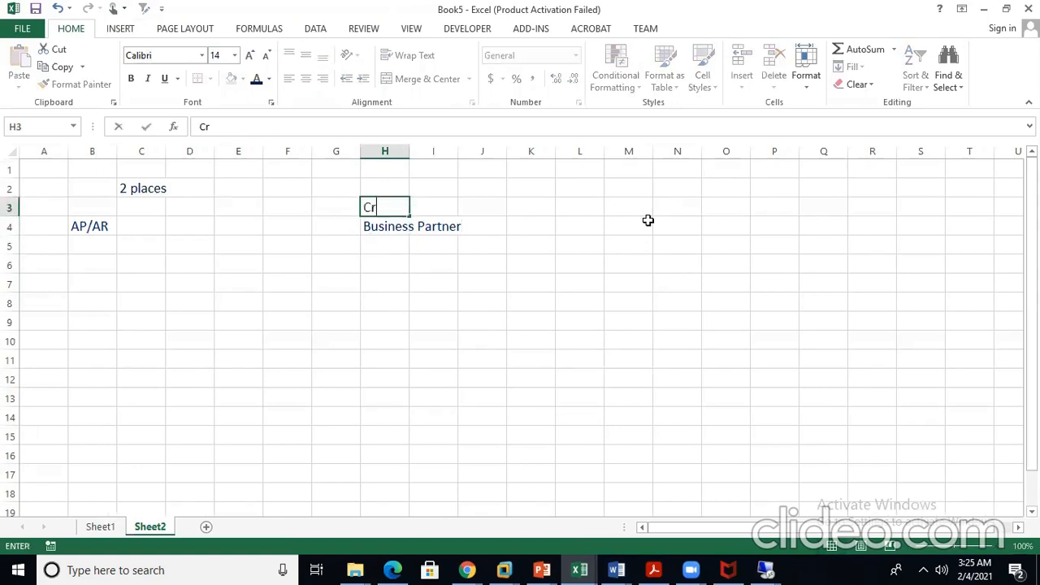
pyautogui.write('oss Componen')
pyautogui.press('Return')
# Enter Customer/Vendor Account Group in cell B6, under the AP/AR heading
pyautogui.press('Down')
pyautogui.press('Down')
pyautogui.press('Down')
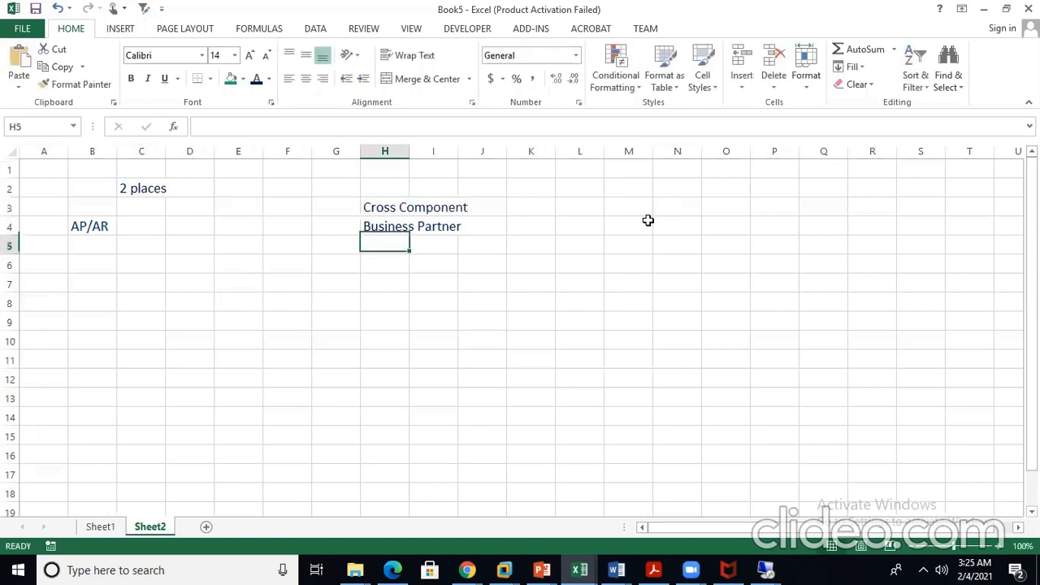
pyautogui.press('Left')
pyautogui.press('Left')
pyautogui.press('Left')
pyautogui.press('Left')
pyautogui.press('Left')
pyautogui.press('Left')
pyautogui.press('Left')
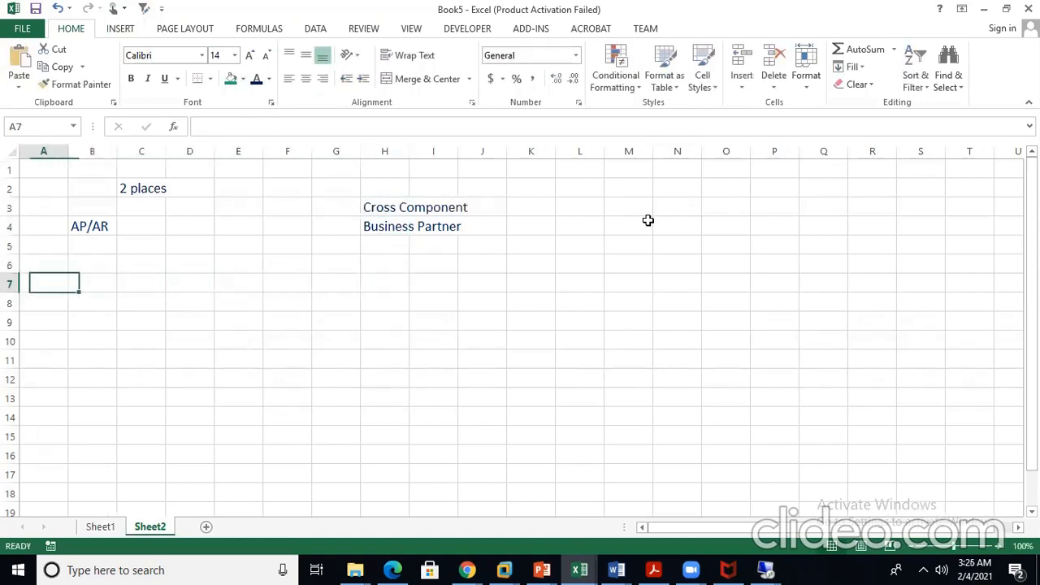
pyautogui.press('Up')
pyautogui.press('Right')
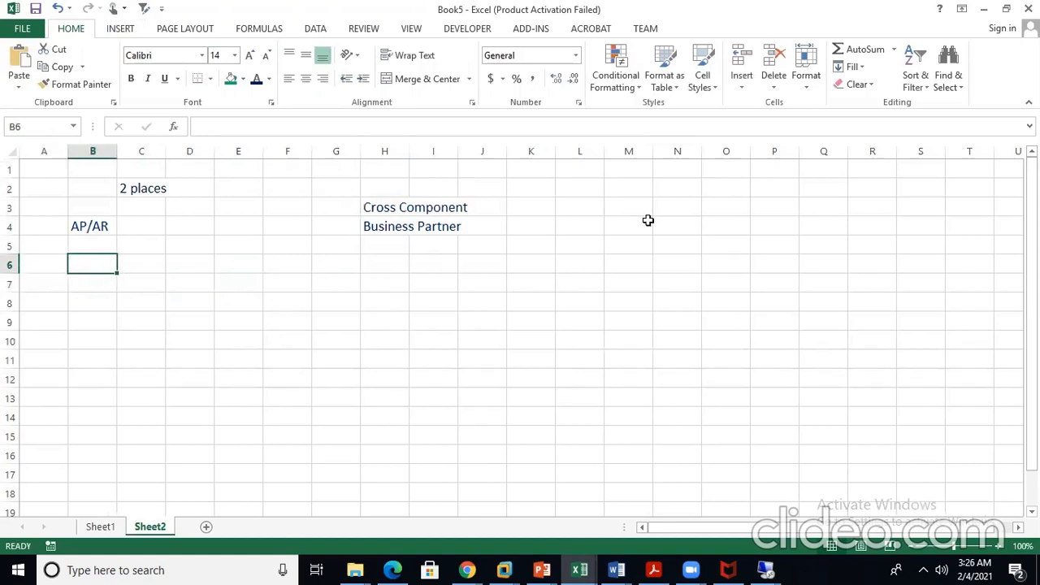
pyautogui.write('C')
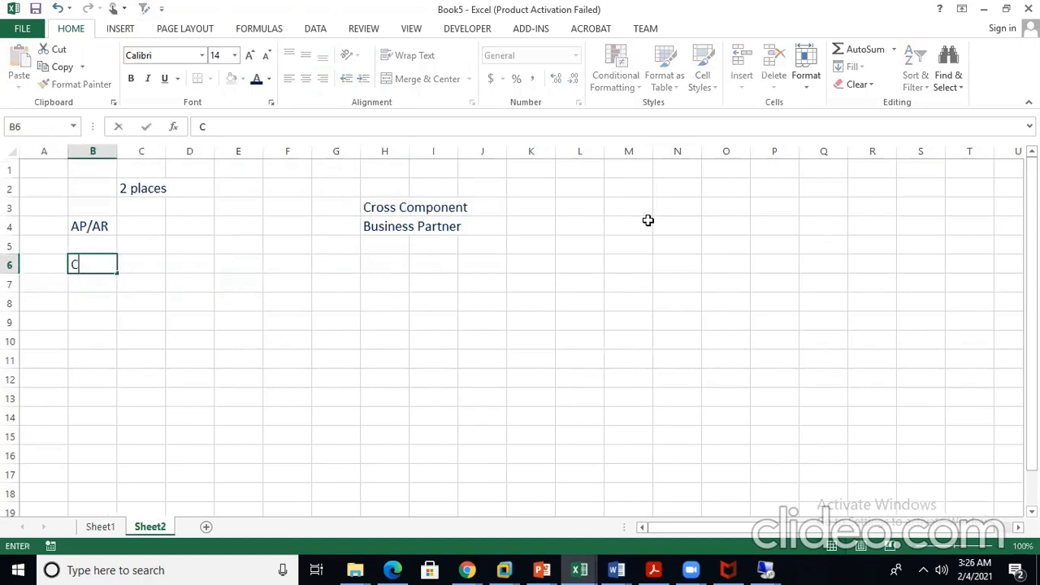
pyautogui.write('ustomer/Vendor Account ')
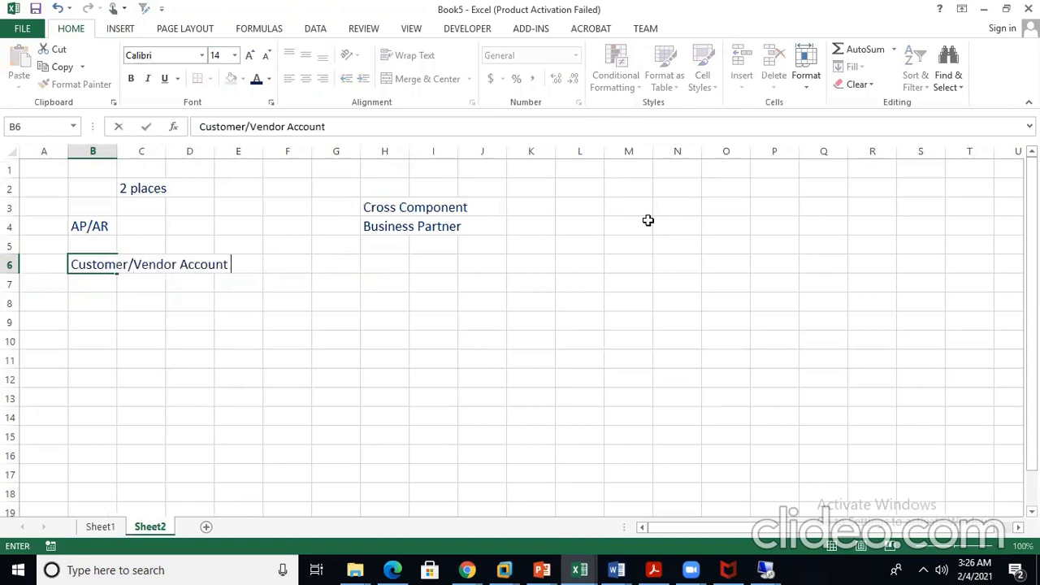
pyautogui.write('Group')
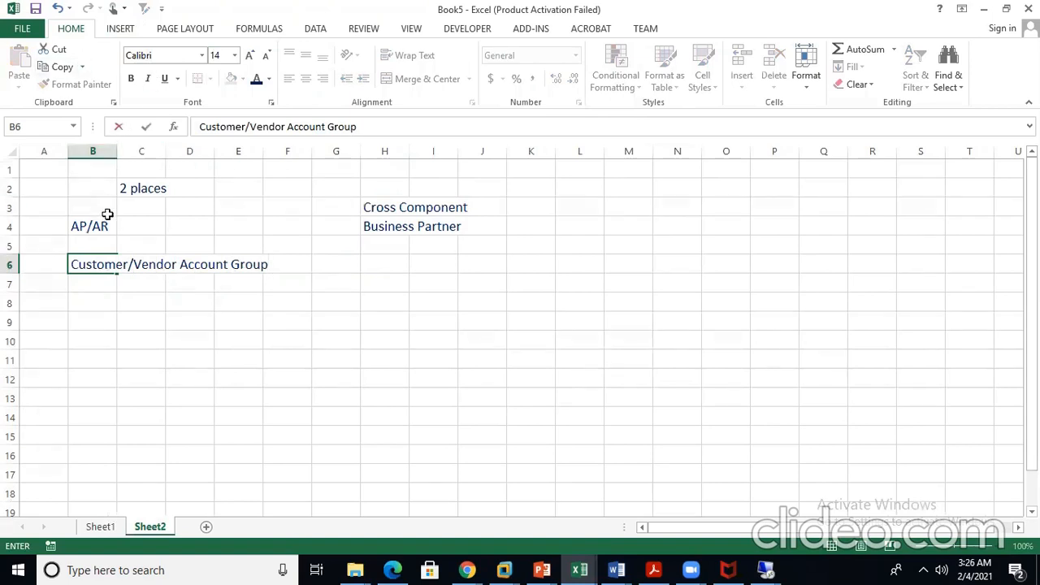
pyautogui.click(98, 266)
pyautogui.click(117, 151)
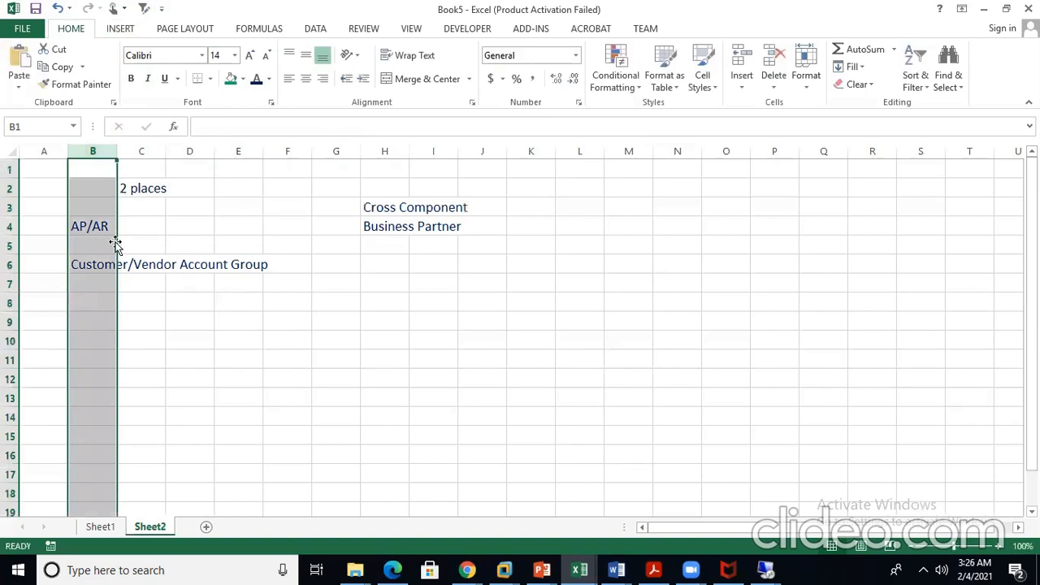
pyautogui.click(301, 276)
# Enter Group in cell I6, under the Business Partner heading
pyautogui.click(423, 262)
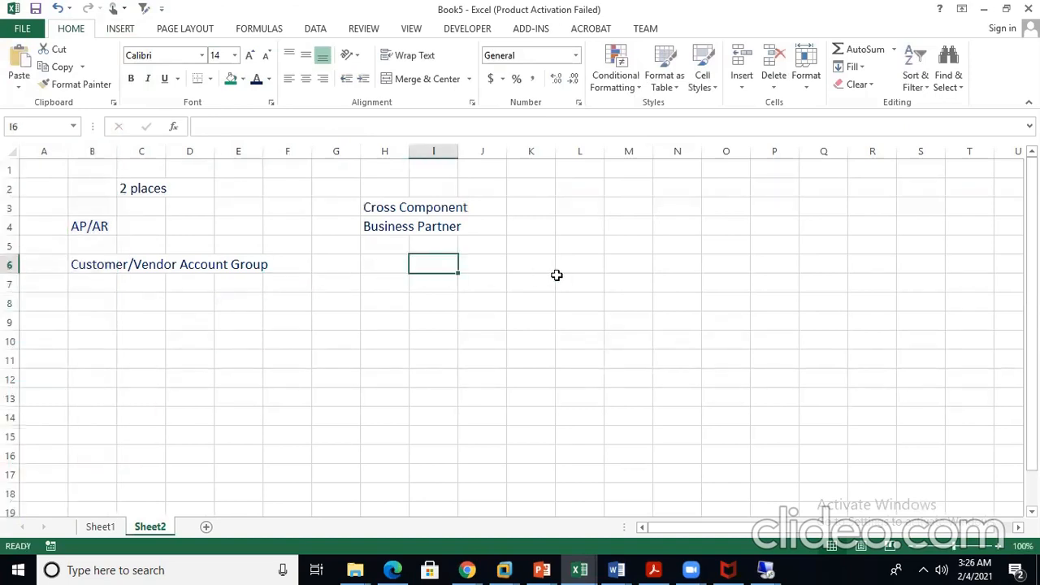
pyautogui.write('Group')
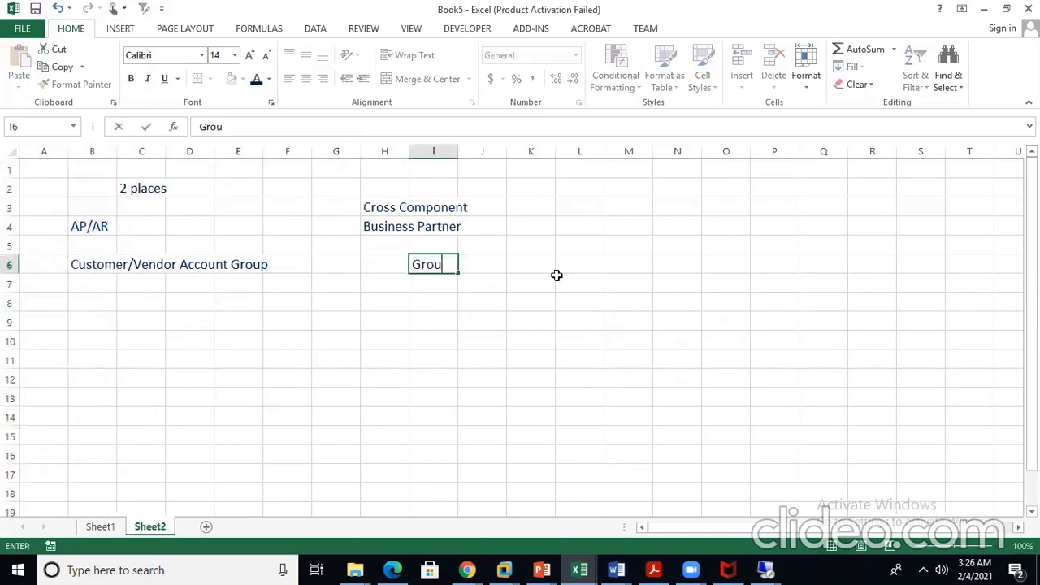
pyautogui.press('Return')
# Enter Number Range in cell B7, below Customer/Vendor Account Group
pyautogui.press('Left')
pyautogui.press('Left')
pyautogui.press('Left')
pyautogui.press('Left')
pyautogui.press('Left')
pyautogui.press('Left')
pyautogui.press('Left')
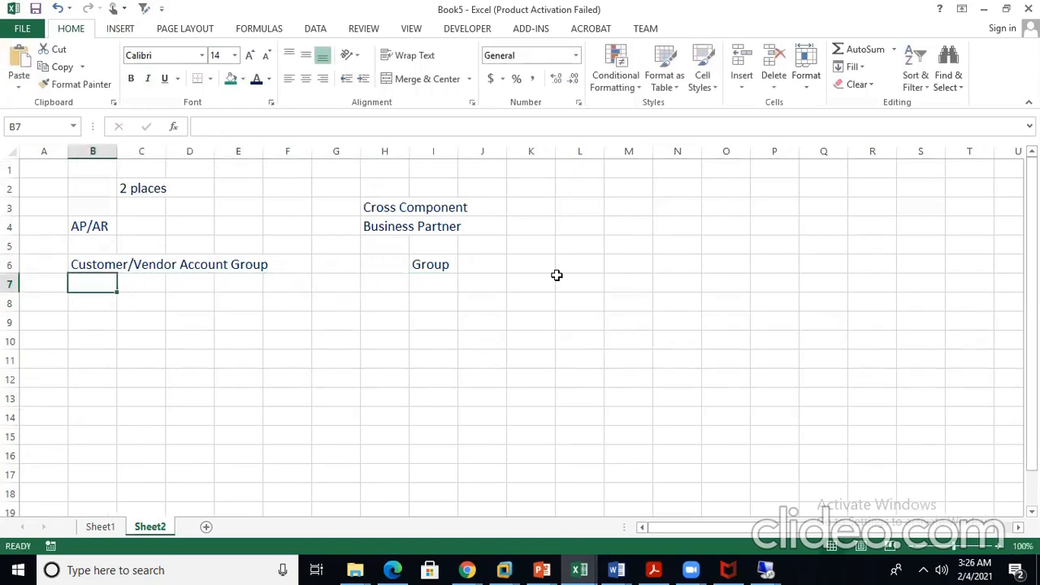
pyautogui.write('Number Range')
pyautogui.press('Return')
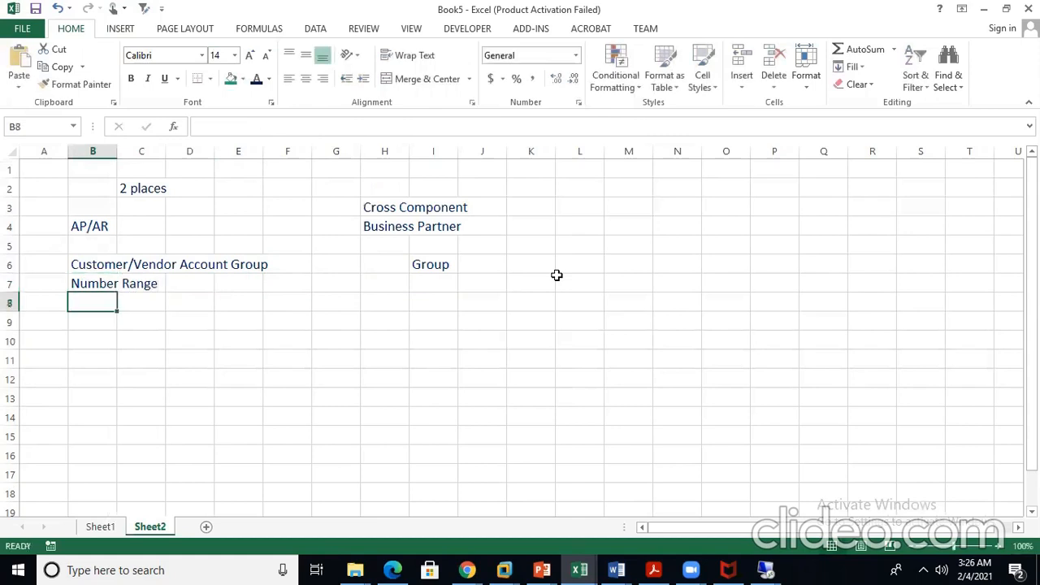
# Enter Number Range in cell I7, below Group in the Business Partner section
pyautogui.press('Up')
pyautogui.press('Up')
pyautogui.press('Right')
pyautogui.press('Right')
pyautogui.press('Right')
pyautogui.press('Right')
pyautogui.press('Right')
pyautogui.press('Right')
pyautogui.press('Right')
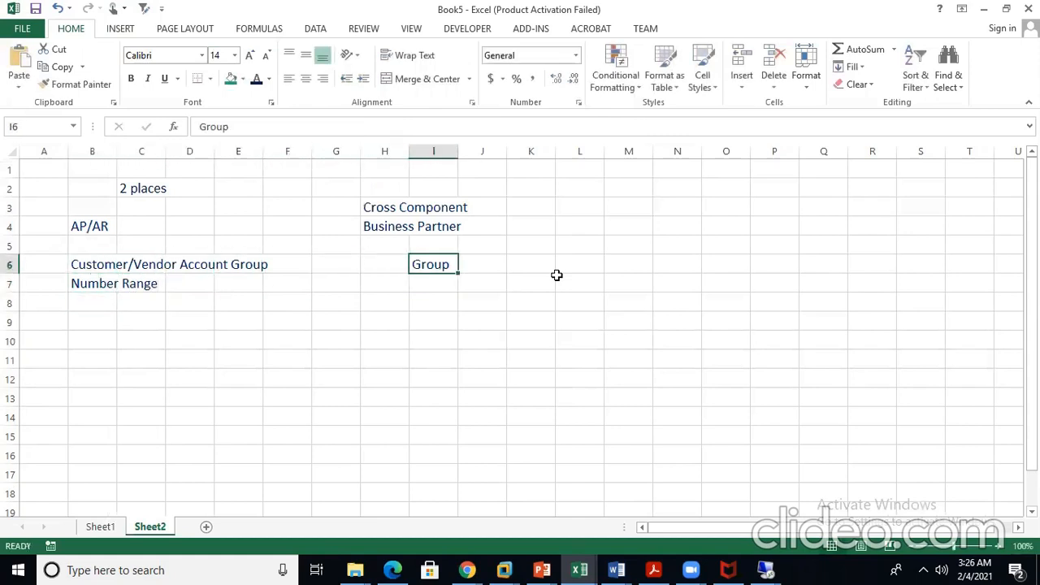
pyautogui.press('Down')
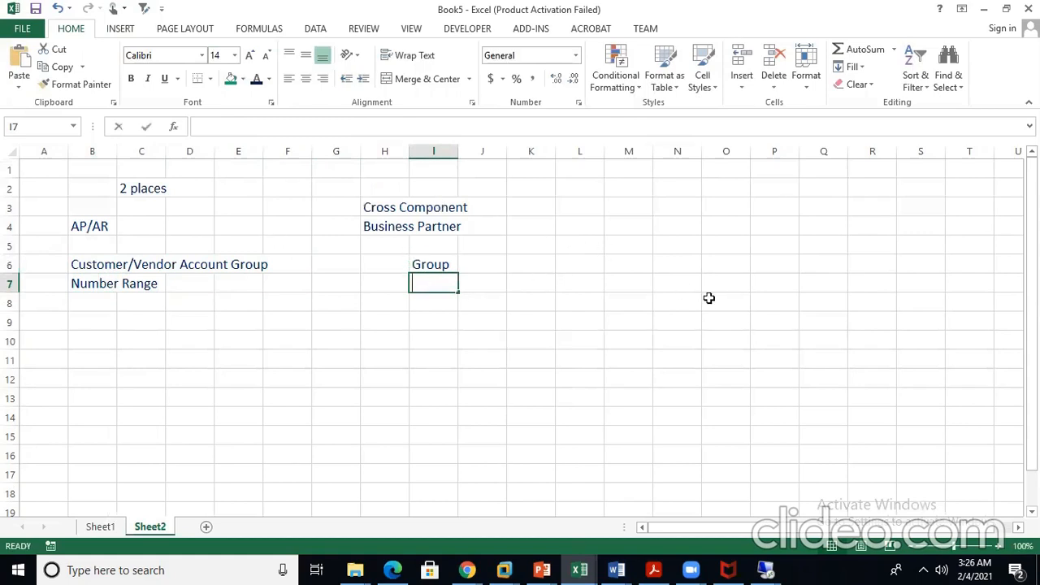
pyautogui.write('Number Ra')
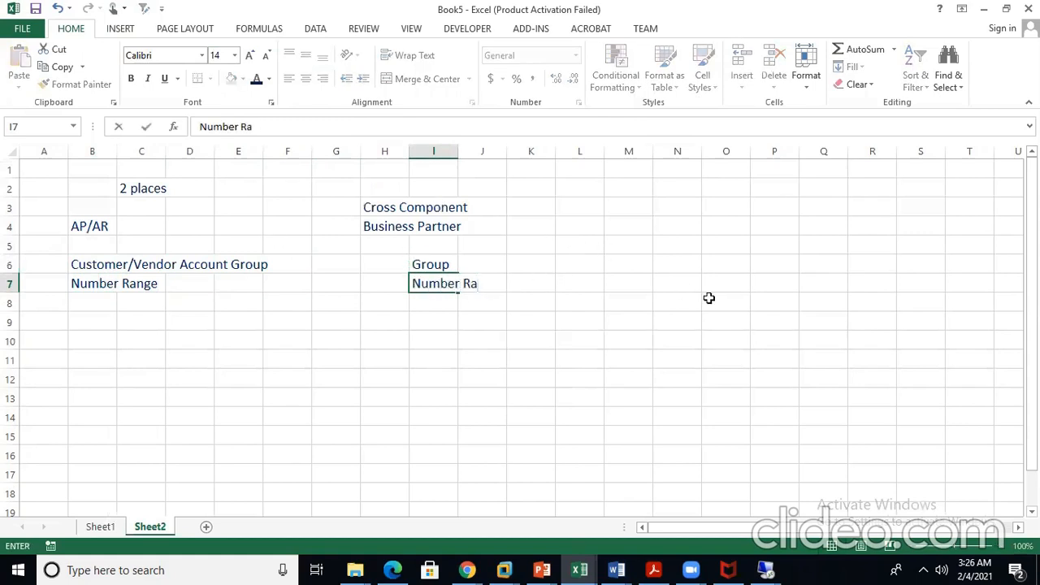
pyautogui.write('nge')
# Enter Assign to the Cust/Vend Group in cell B8, completing the AP/AR list
pyautogui.click(98, 308)
pyautogui.write('Assi')
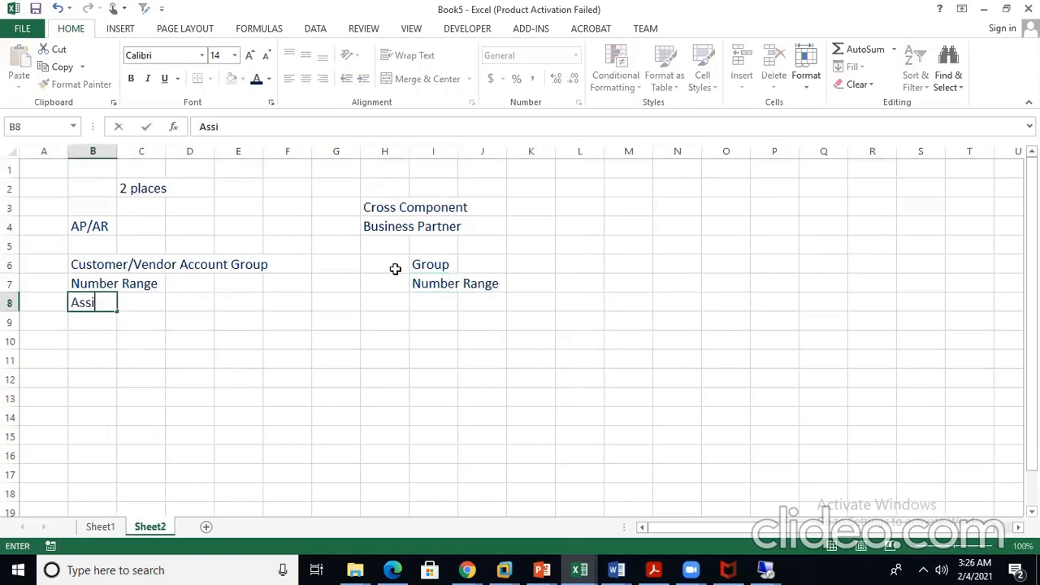
pyautogui.write('gn to the C')
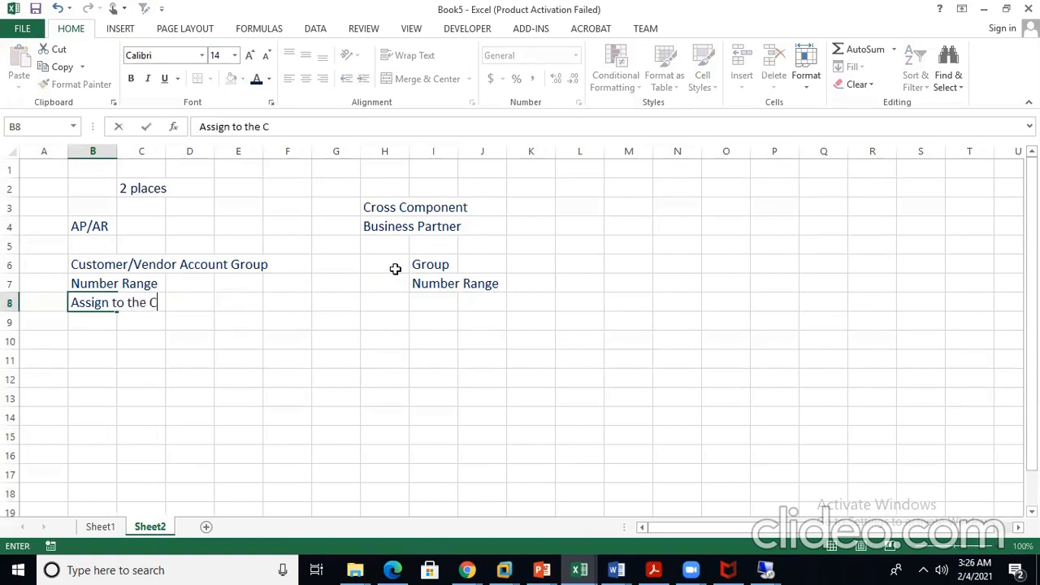
pyautogui.write('ust/Vend Group')
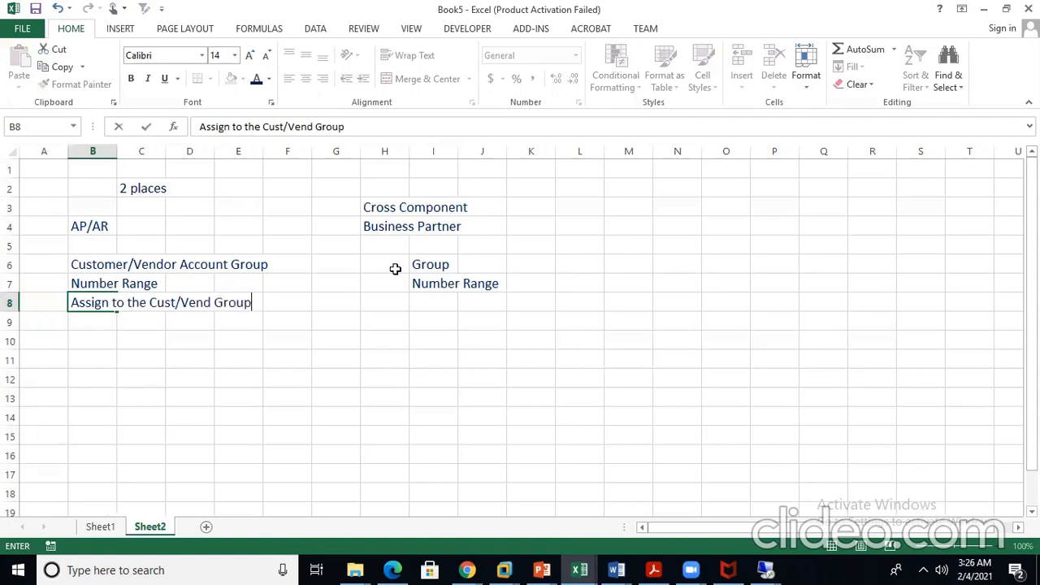
# Enter Assign Number range to BP Group in cell I8, completing the Business Partner list
pyautogui.click(413, 320)
pyautogui.click(452, 305)
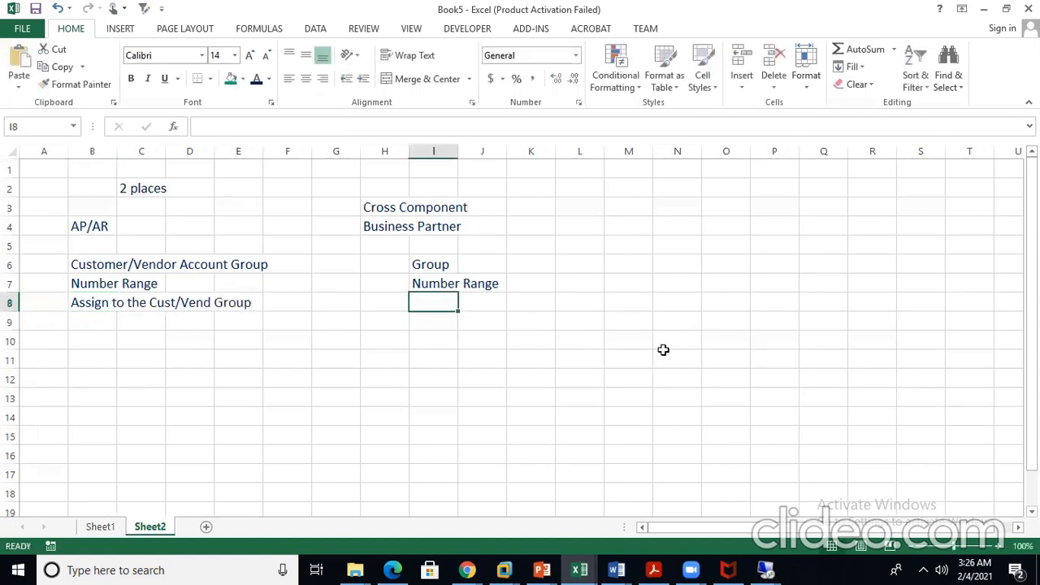
pyautogui.write('Assig')
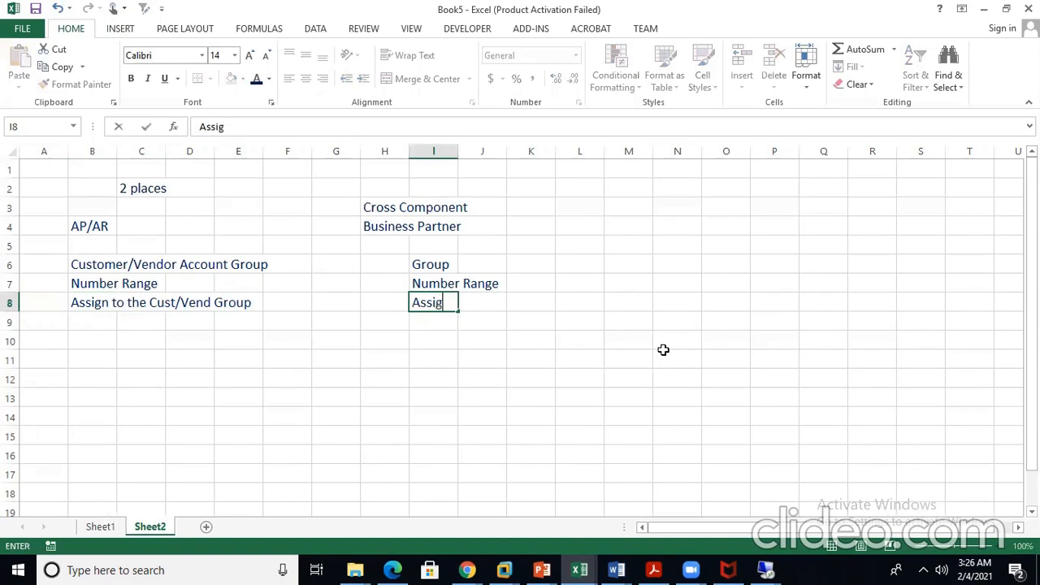
pyautogui.write('n Number range ')
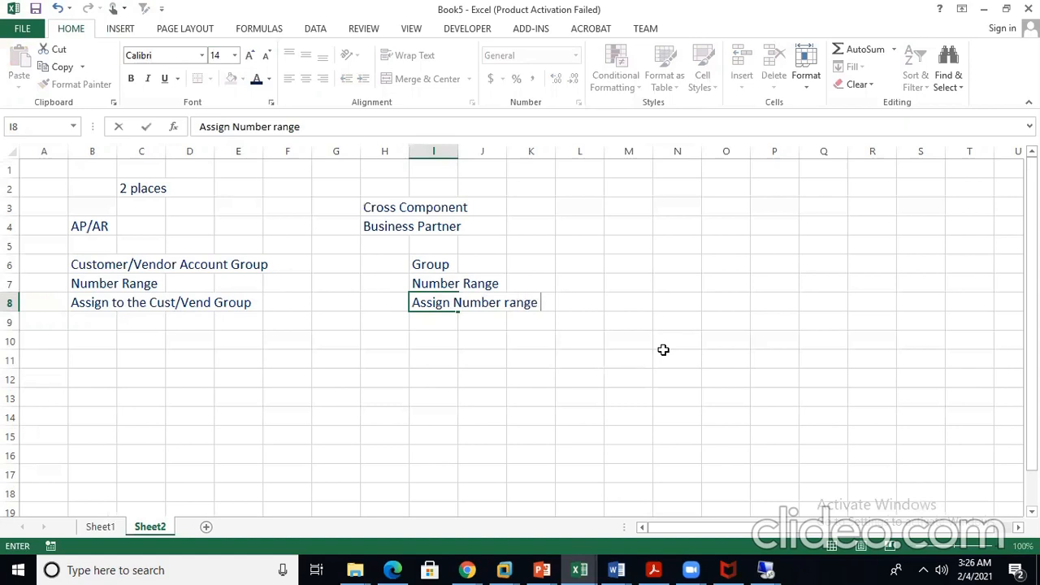
pyautogui.write('to BP Group')
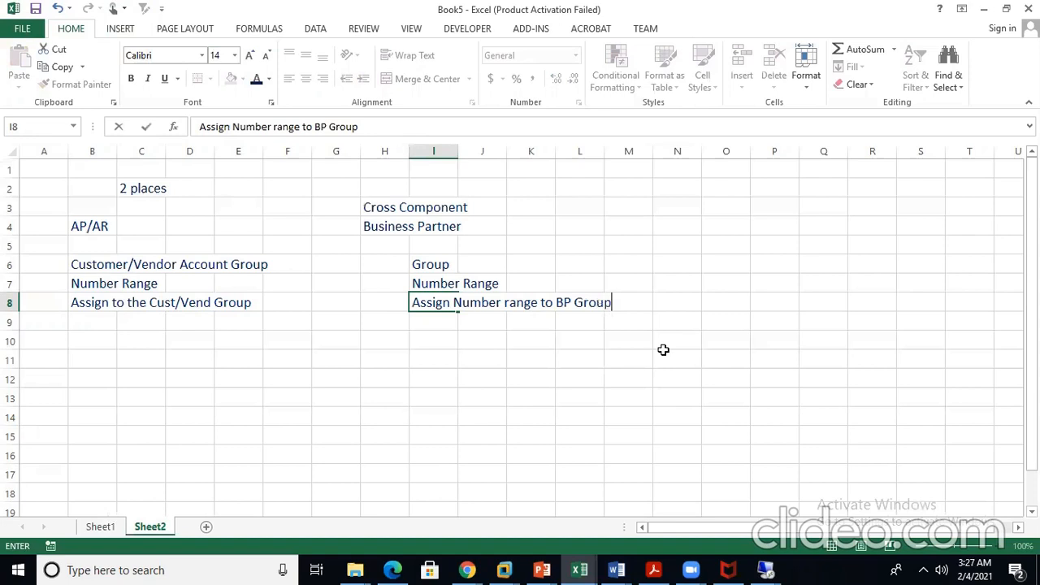
pyautogui.click(244, 374)
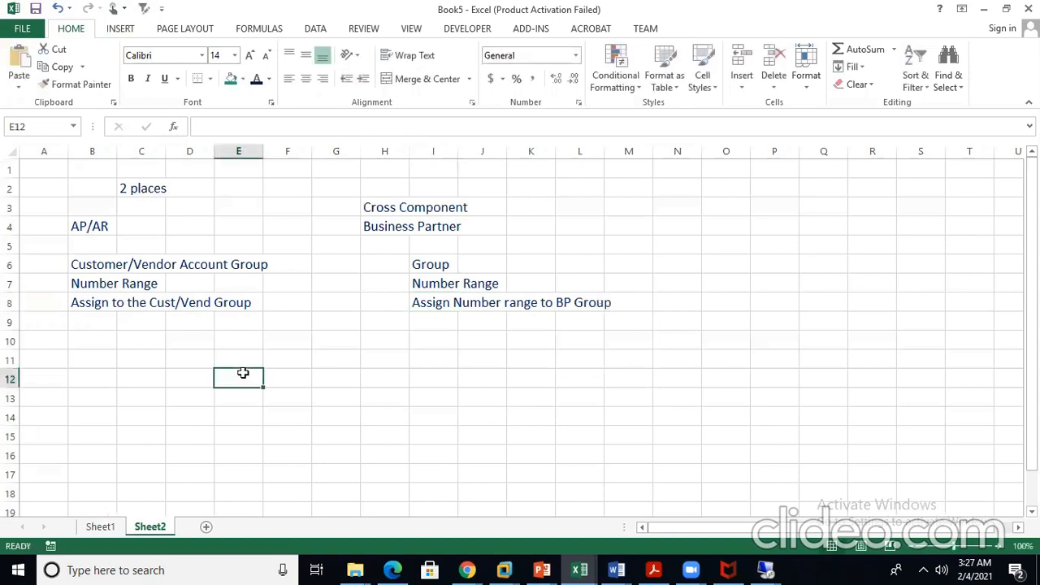
pyautogui.click(160, 333)
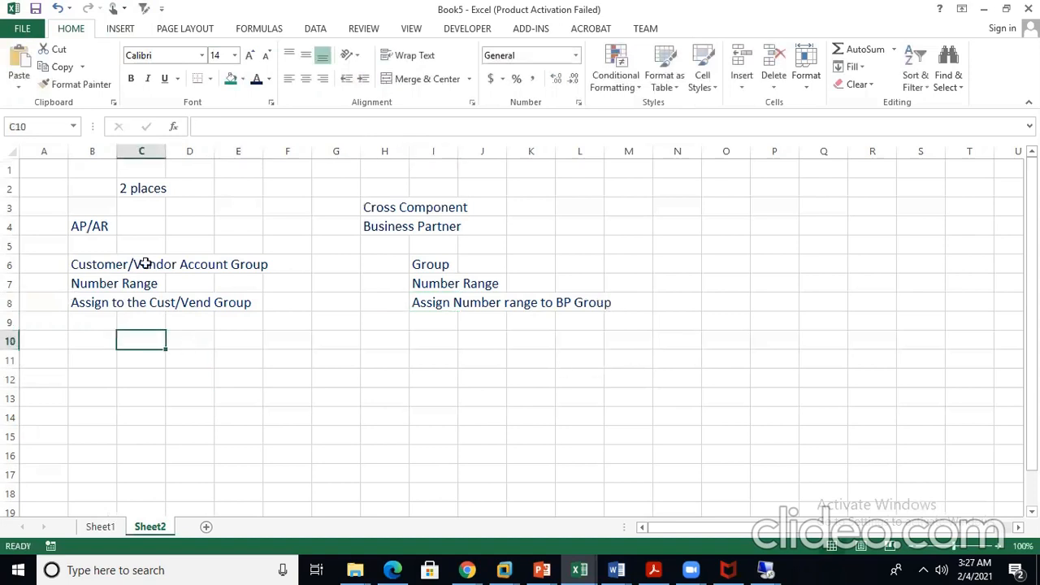
pyautogui.click(400, 230)
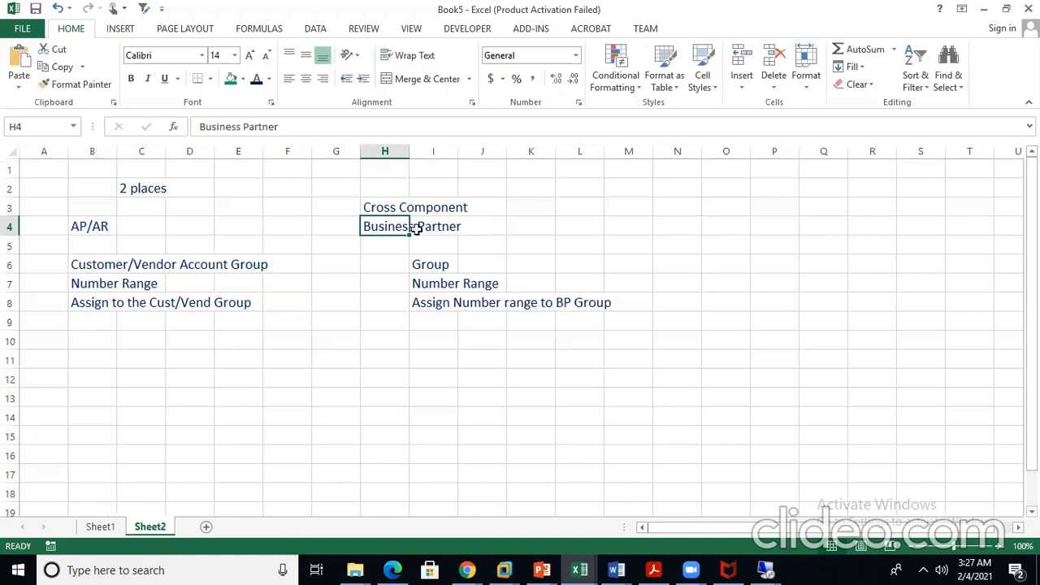
pyautogui.moveTo(400, 226); pyautogui.dragTo(465, 230)
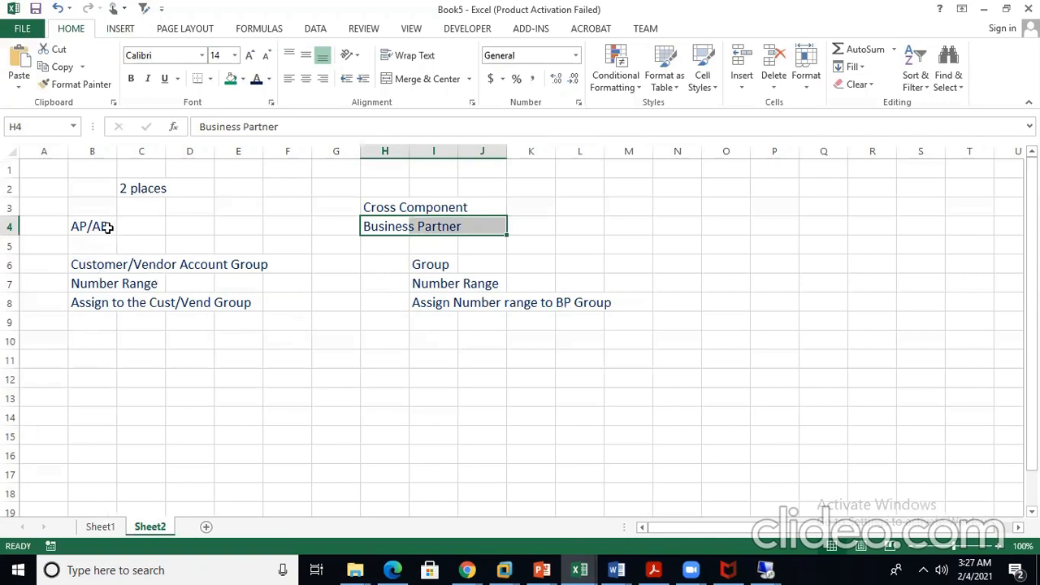
pyautogui.click(97, 303)
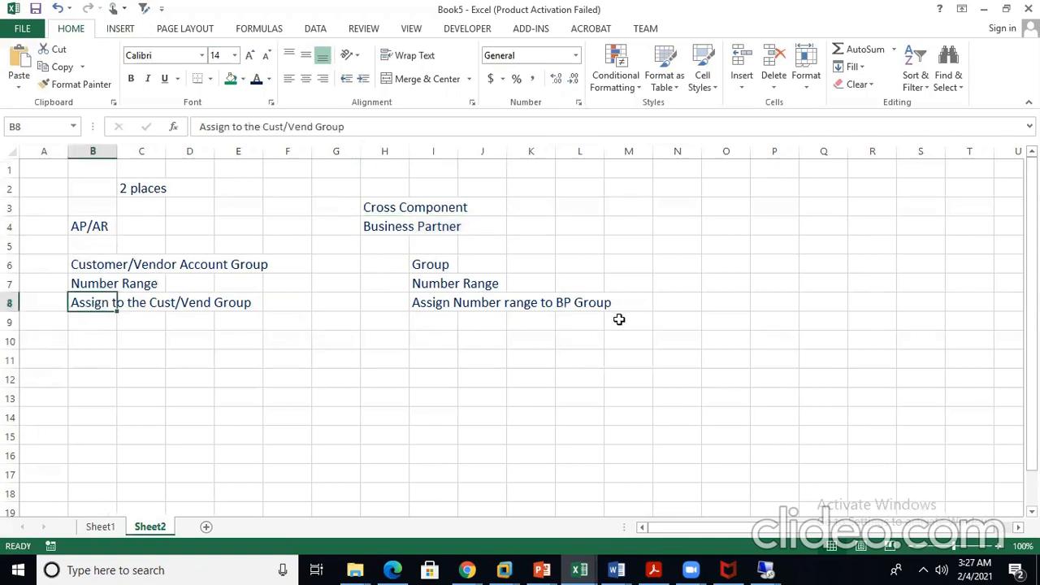
pyautogui.hotkey('shift', 'Up')
pyautogui.press('Down')
pyautogui.press('Up')
pyautogui.click(104, 328)
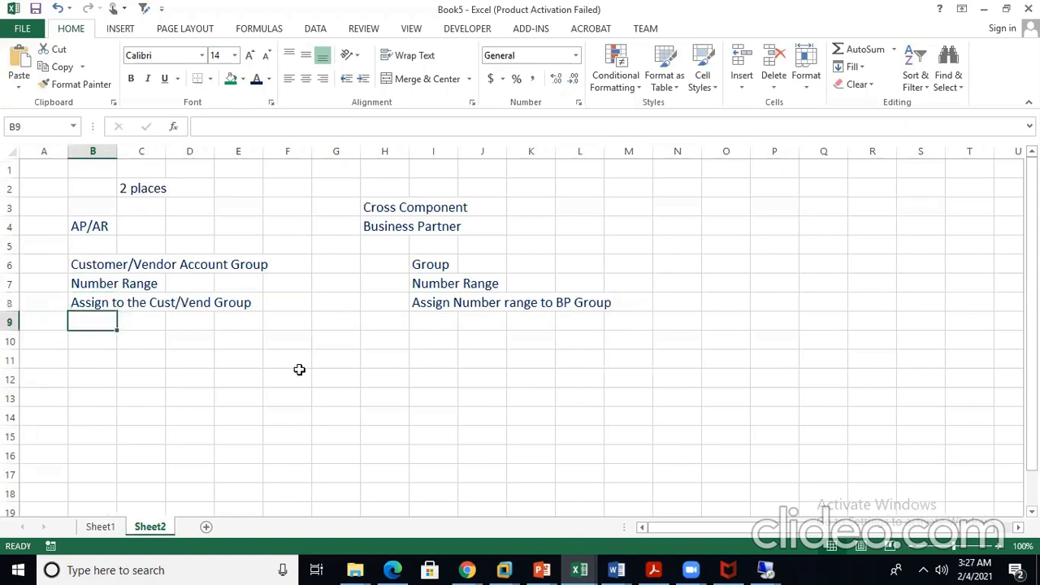
# Highlight both Number Range cells, B7 and I7, with a green fill
pyautogui.click(101, 283)
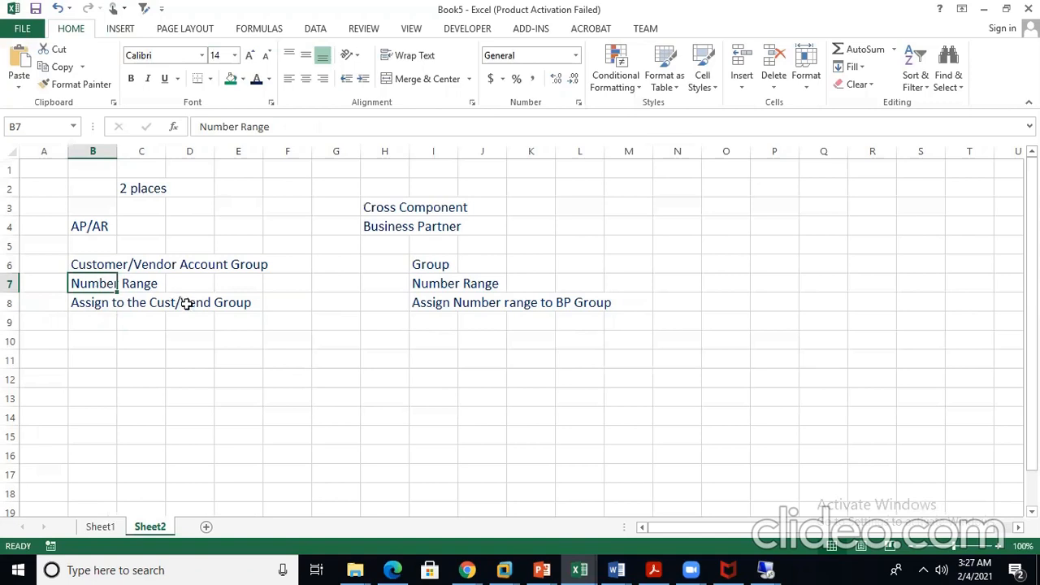
pyautogui.keyDown('ctrl'); pyautogui.click(449, 284); pyautogui.keyUp('ctrl')
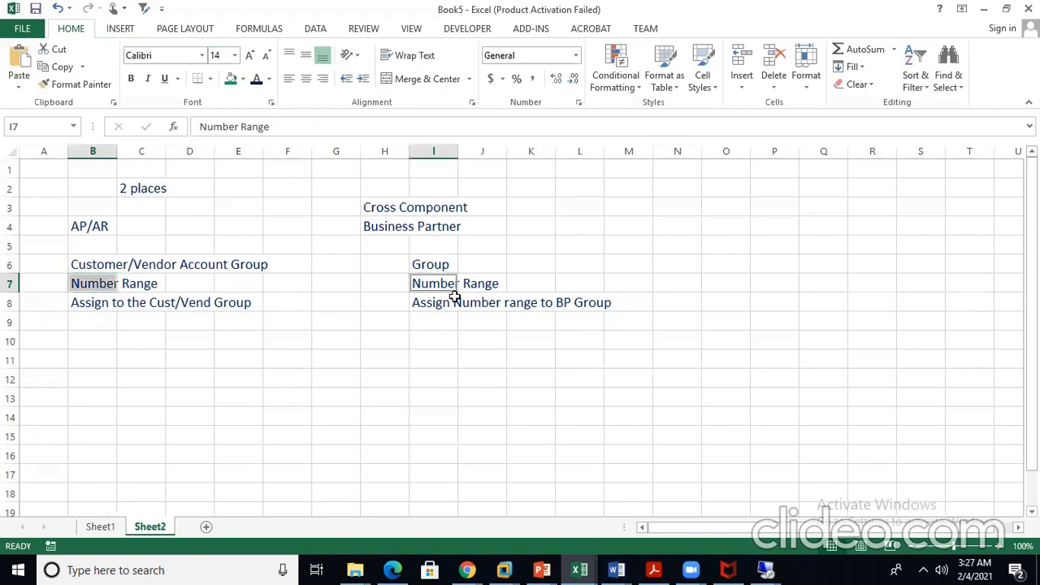
pyautogui.click(269, 82)
pyautogui.click(231, 80)
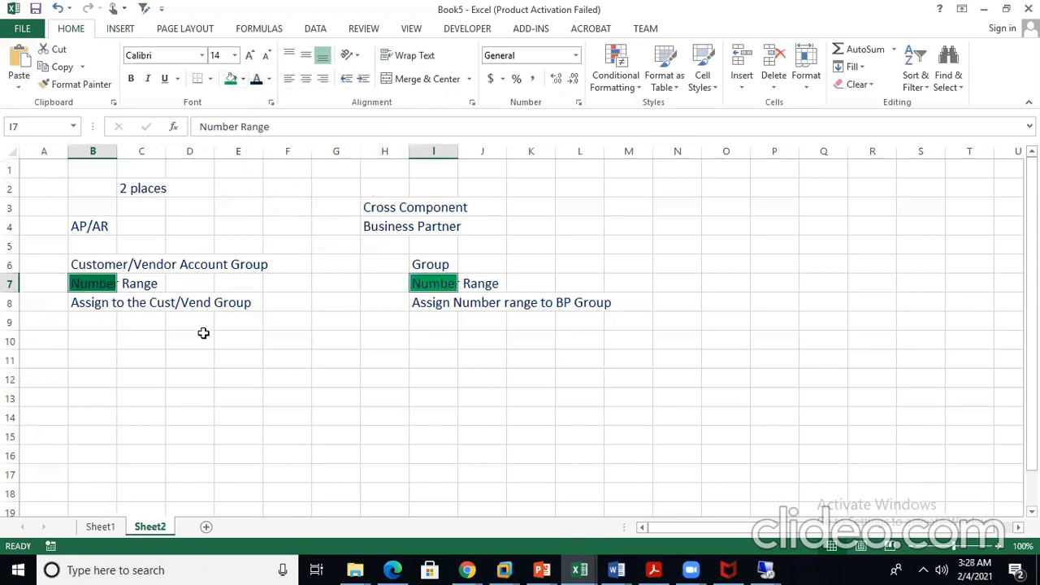
# Extend the green fill across the full Number Range labels, covering B7:C7 and I7:J7
pyautogui.moveTo(99, 283); pyautogui.dragTo(156, 282)
pyautogui.click(230, 79)
pyautogui.moveTo(432, 283); pyautogui.dragTo(471, 285)
pyautogui.click(231, 78)
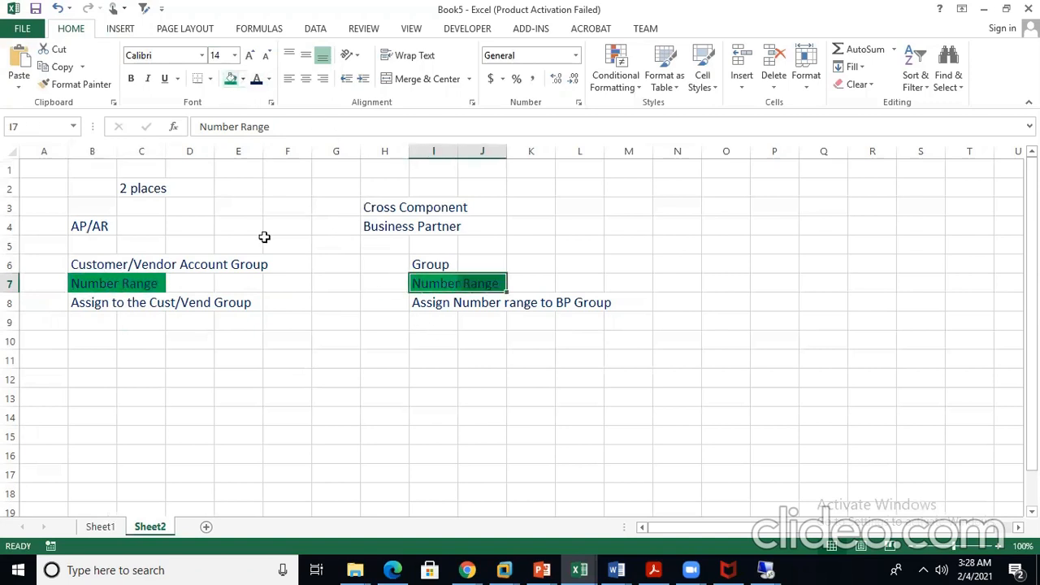
# Enter same in cells E7 and L7, beside the two Number Range labels
pyautogui.click(244, 284)
pyautogui.write('same')
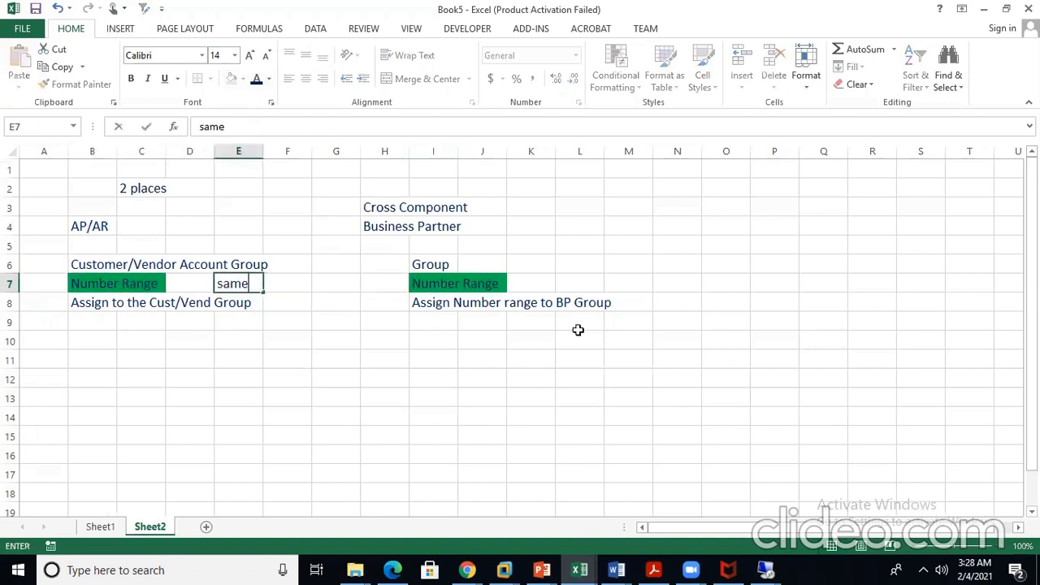
pyautogui.press('Tab')
pyautogui.press('Tab')
pyautogui.press('Tab')
pyautogui.press('Tab')
pyautogui.press('Tab')
pyautogui.press('Tab')
pyautogui.press('Tab')
pyautogui.press('Tab')
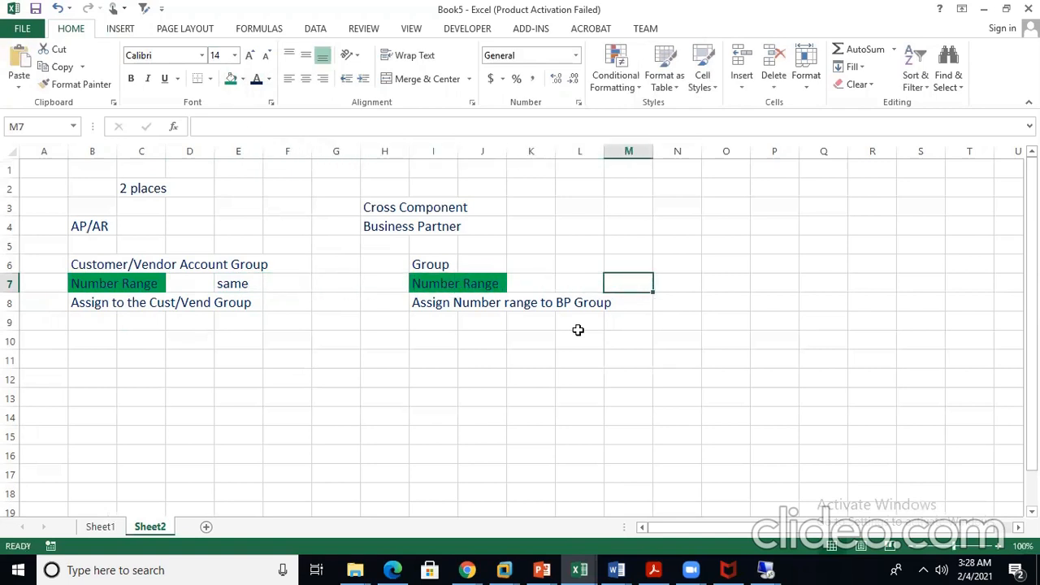
pyautogui.press('Left')
pyautogui.write('same')
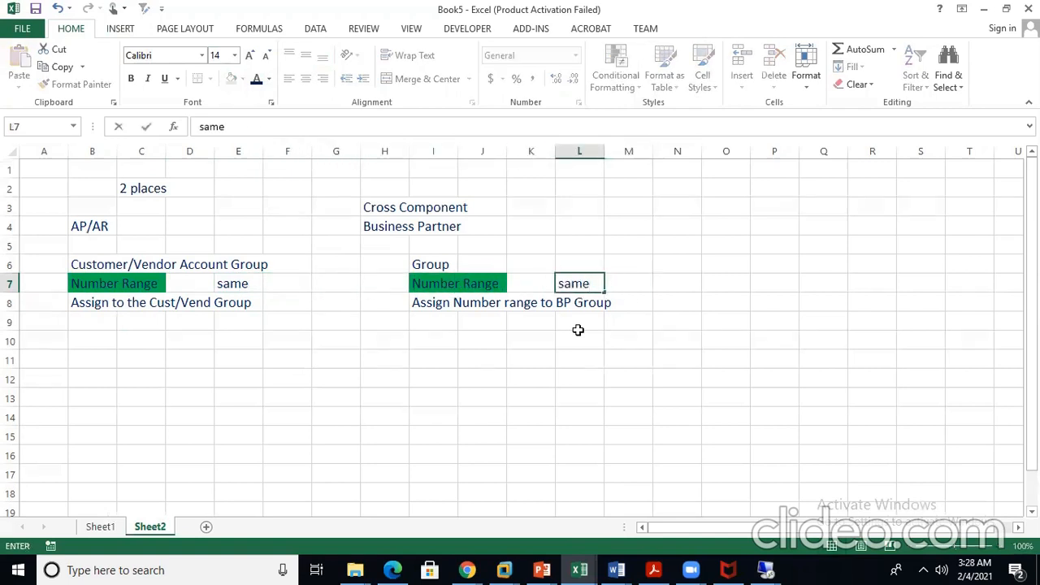
pyautogui.press('Return')
pyautogui.press('Up')
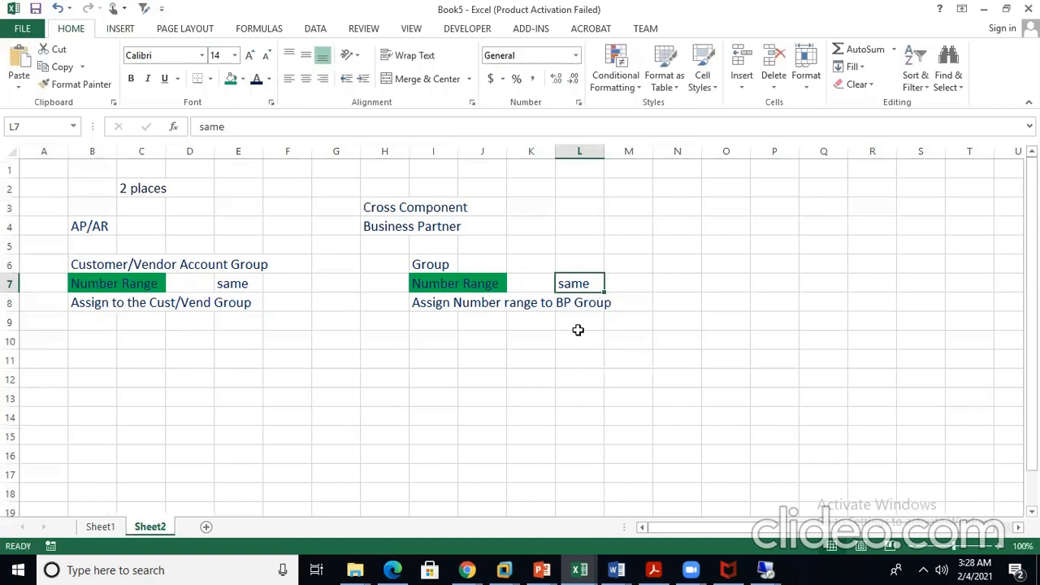
# Enter the number range 1000-1999 in cell F7 on the AP/AR side
pyautogui.press('Left')
pyautogui.press('Left')
pyautogui.press('Left')
pyautogui.press('Left')
pyautogui.press('Left')
pyautogui.press('Left')
pyautogui.press('Left')
pyautogui.press('Left')
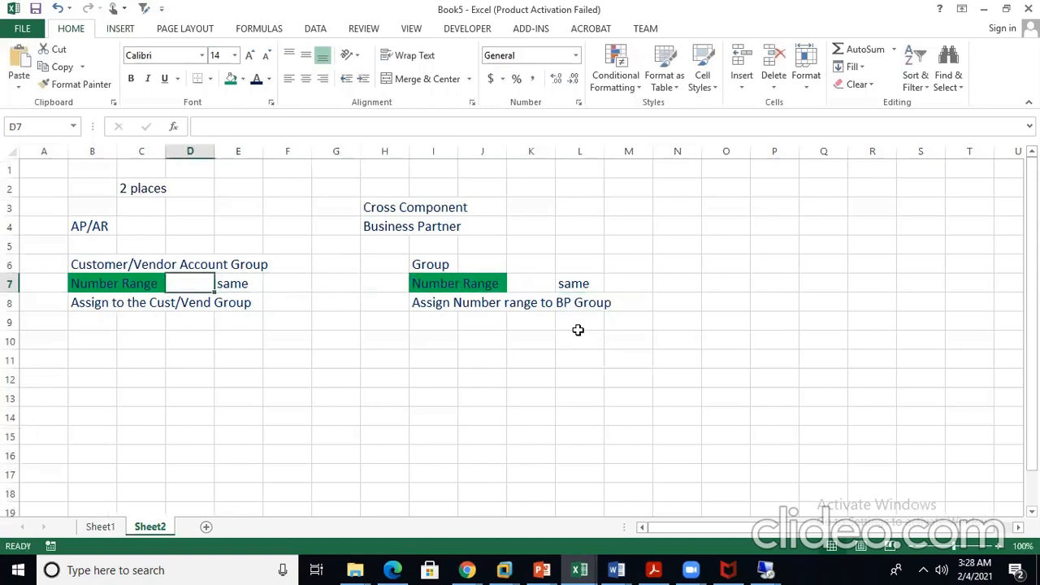
pyautogui.press('Right')
pyautogui.press('Right')
pyautogui.write('100')
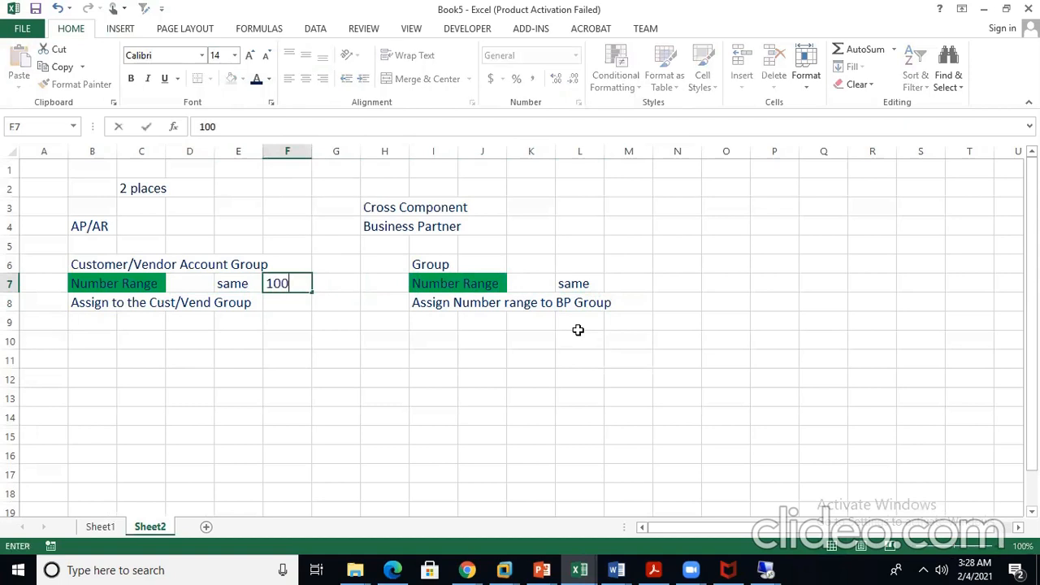
pyautogui.write('0-1999')
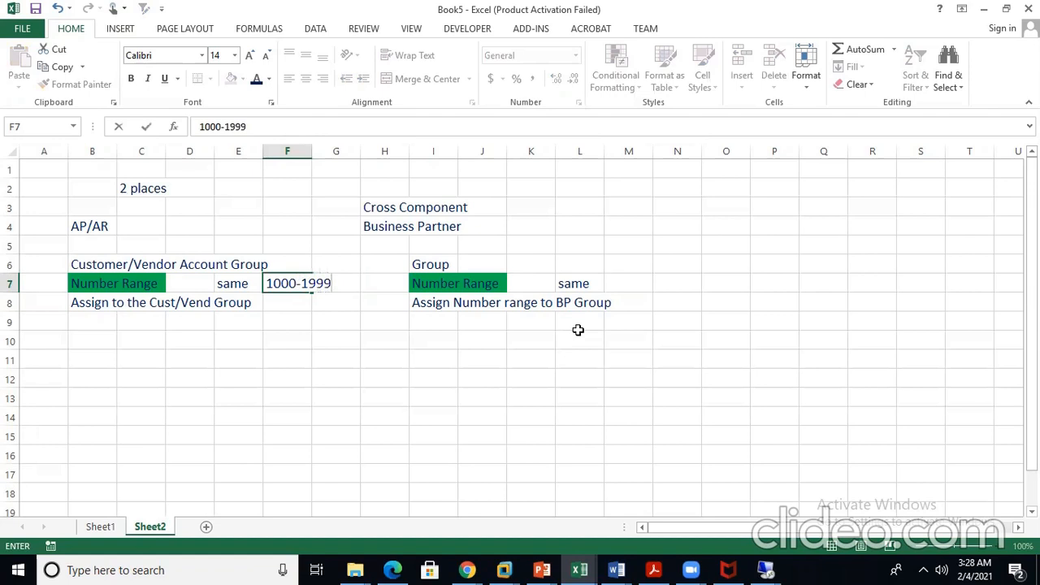
# Enter the matching number range 1000-1999 in cell M7 on the Business Partner side
pyautogui.press('Right')
pyautogui.press('Right')
pyautogui.press('Right')
pyautogui.press('Right')
pyautogui.press('Right')
pyautogui.press('Right')
pyautogui.press('Right')
pyautogui.write('1')
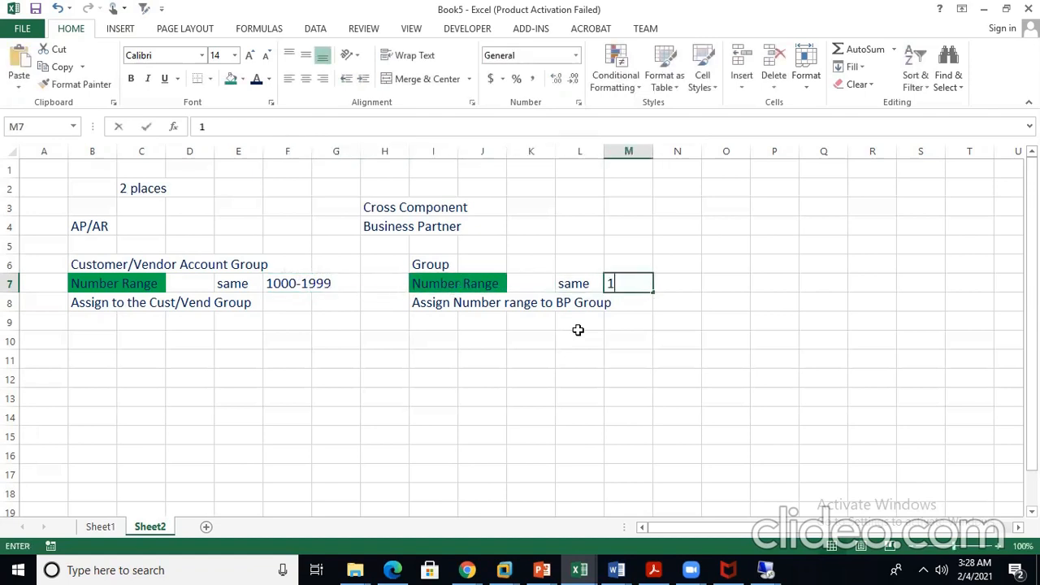
pyautogui.write('000-1999')
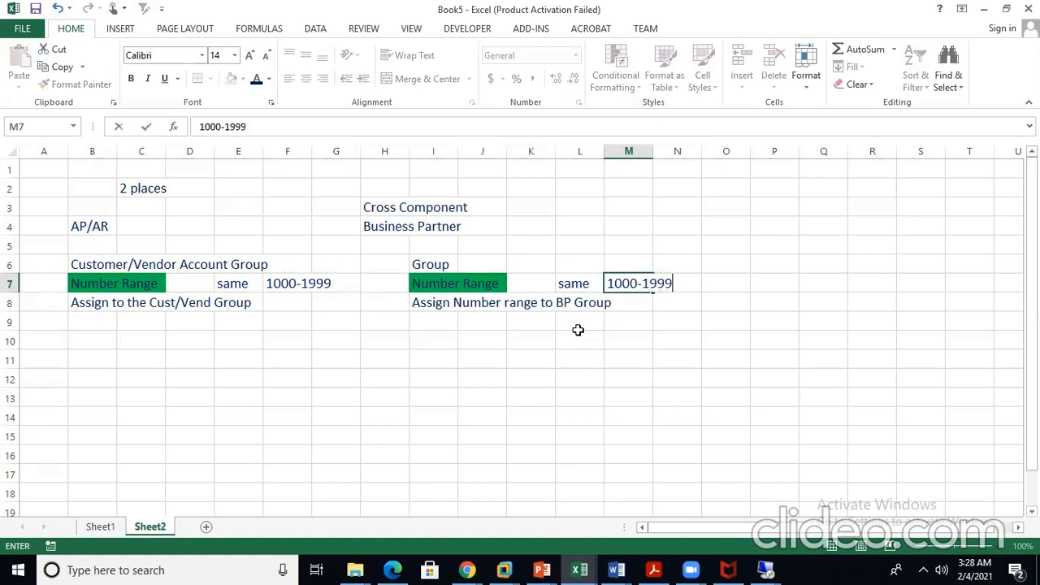
pyautogui.hotkey('ctrl', 'Return')
pyautogui.press('Return')
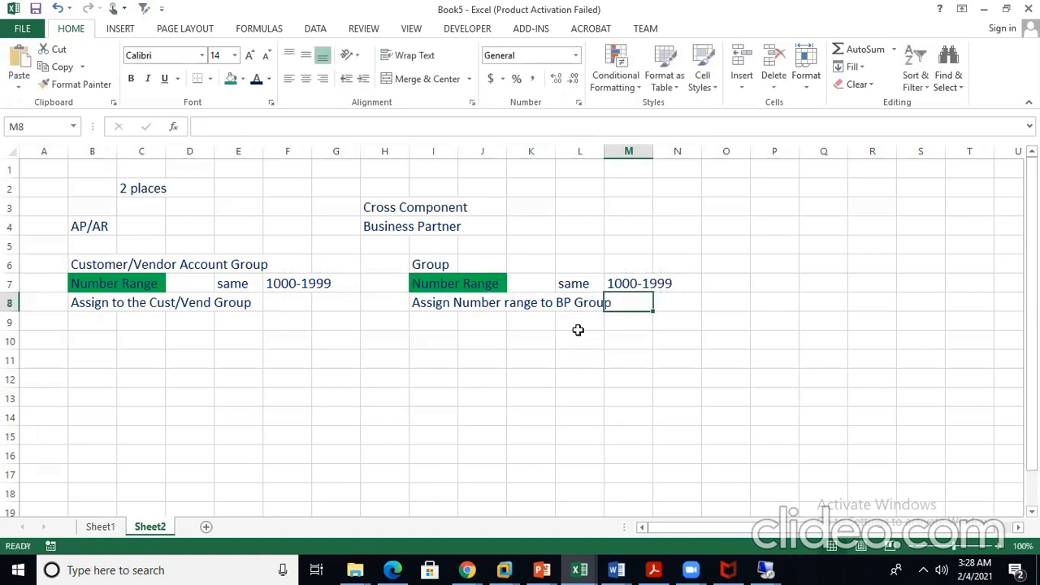
pyautogui.click(140, 283)
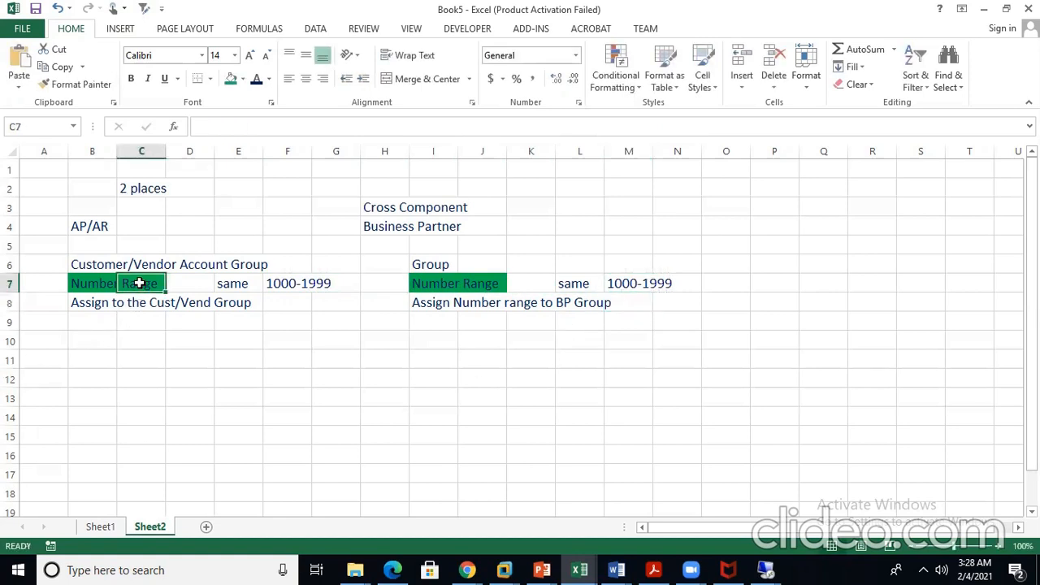
pyautogui.click(169, 321)
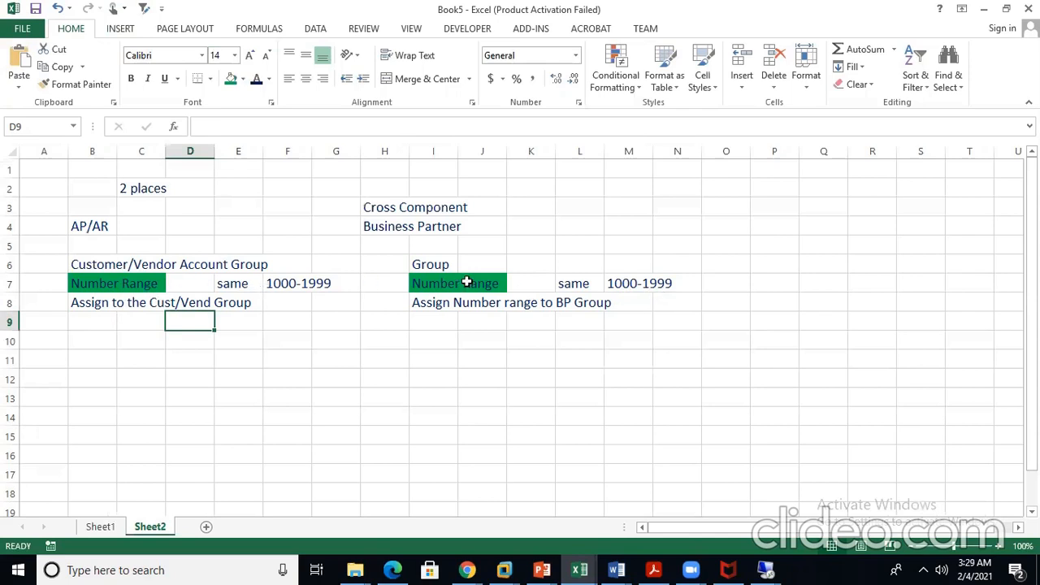
pyautogui.click(105, 349)
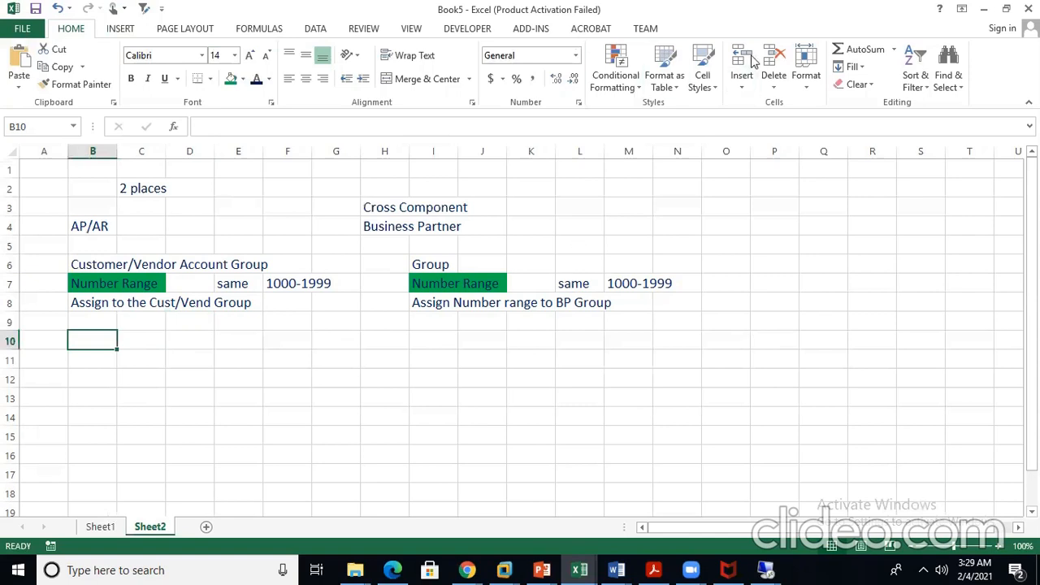
pyautogui.hotkey('ctrl', 'c')
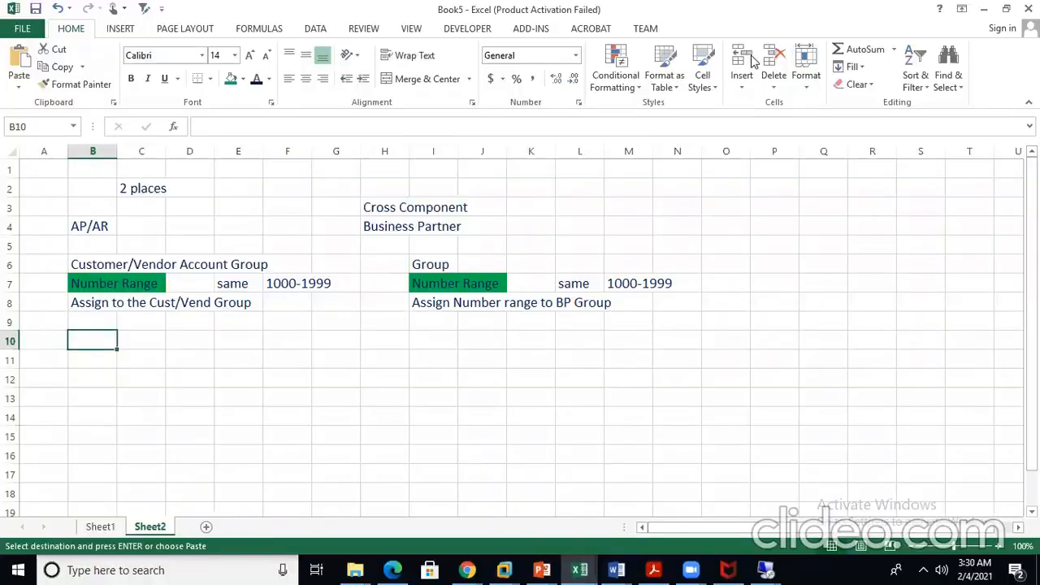
pyautogui.click(446, 335)
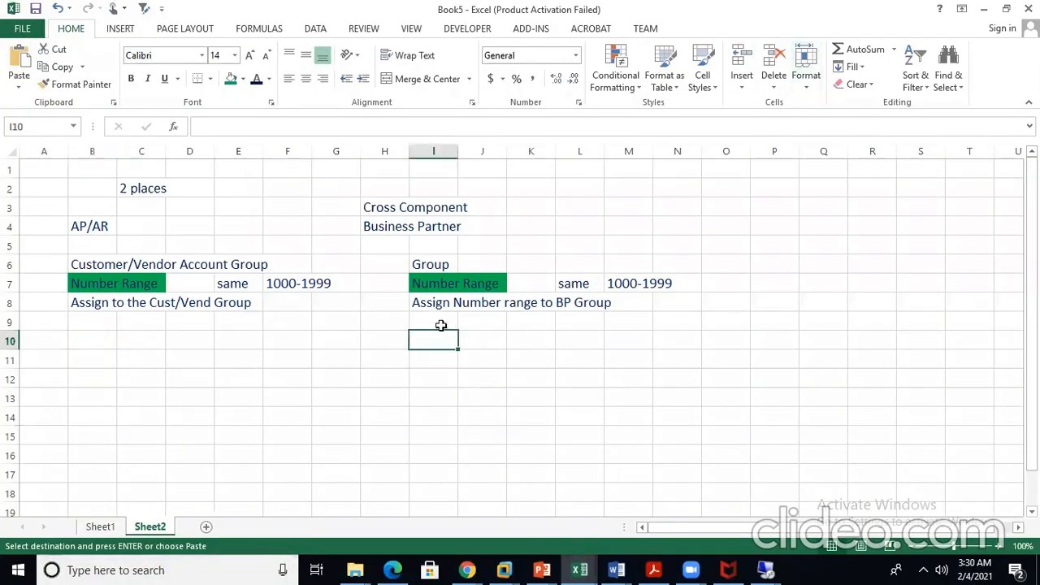
# Enter Internal in cell I9, below the Business Partner number range assignment
pyautogui.click(444, 323)
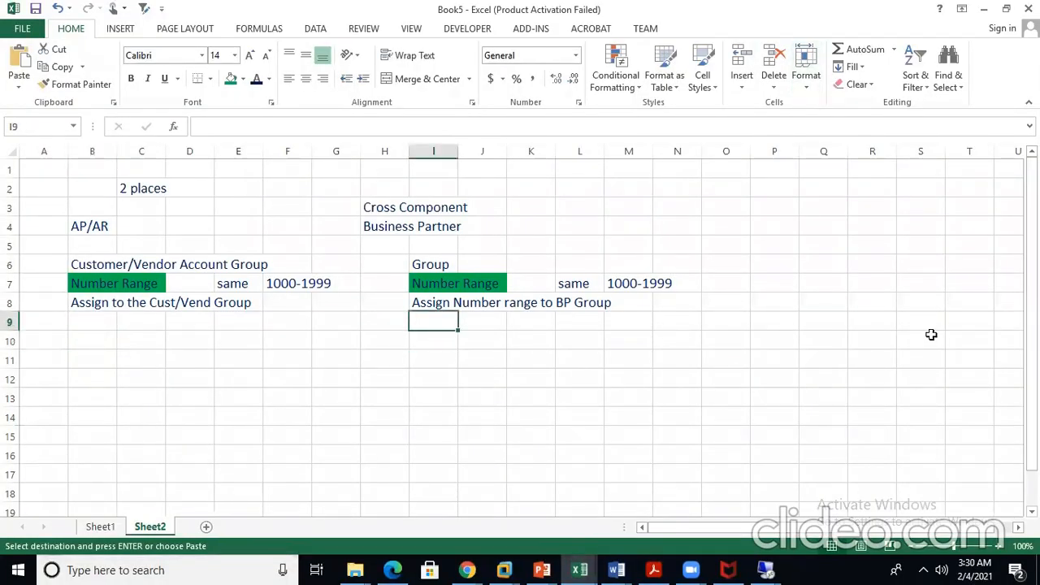
pyautogui.write('Internal')
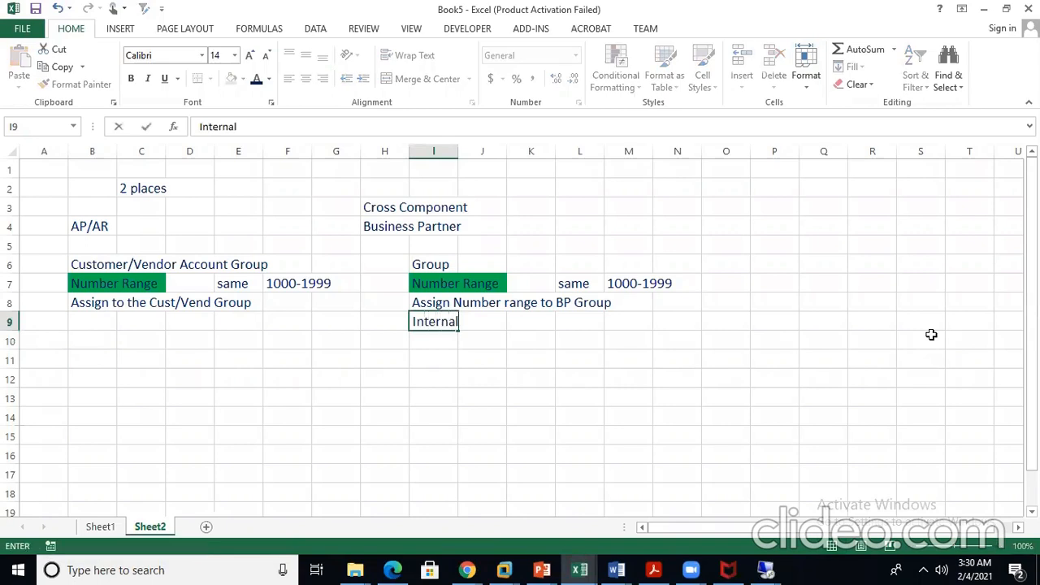
pyautogui.press('Return')
# Enter External in cell B9, below the AP/AR group assignment
pyautogui.press('Left')
pyautogui.press('Left')
pyautogui.press('Left')
pyautogui.press('Left')
pyautogui.press('Left')
pyautogui.press('Left')
pyautogui.press('Left')
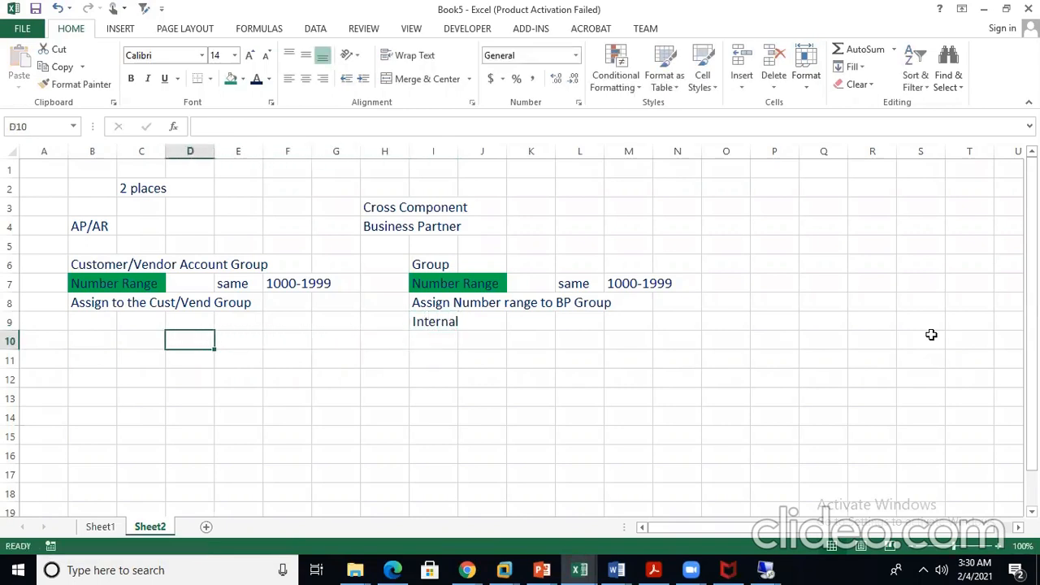
pyautogui.press('Up')
pyautogui.write('Ext')
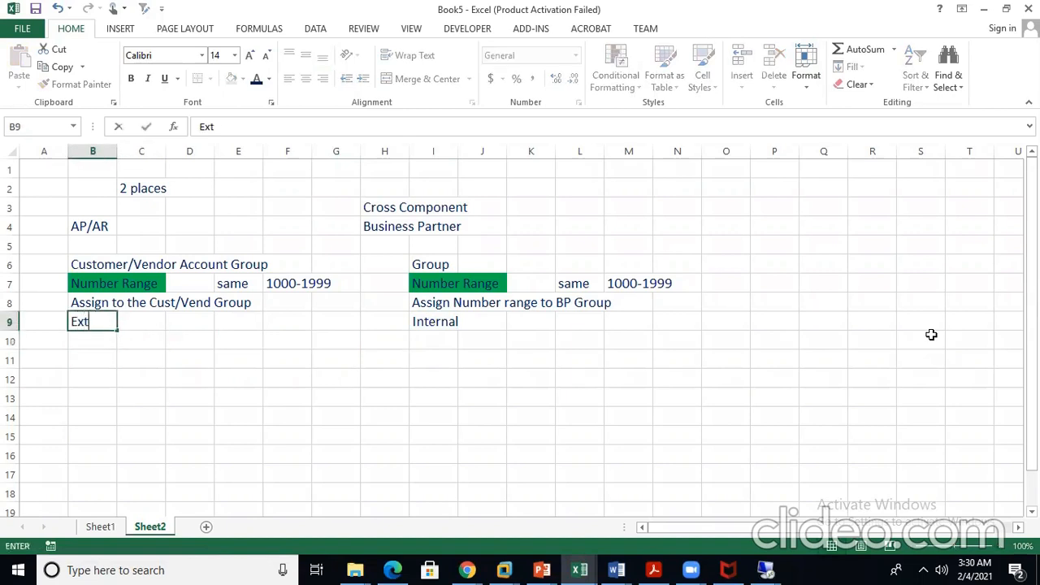
pyautogui.write('ernal')
pyautogui.press('Return')
# Enter the note Master Data Synchronization in cell B11
pyautogui.press('Return')
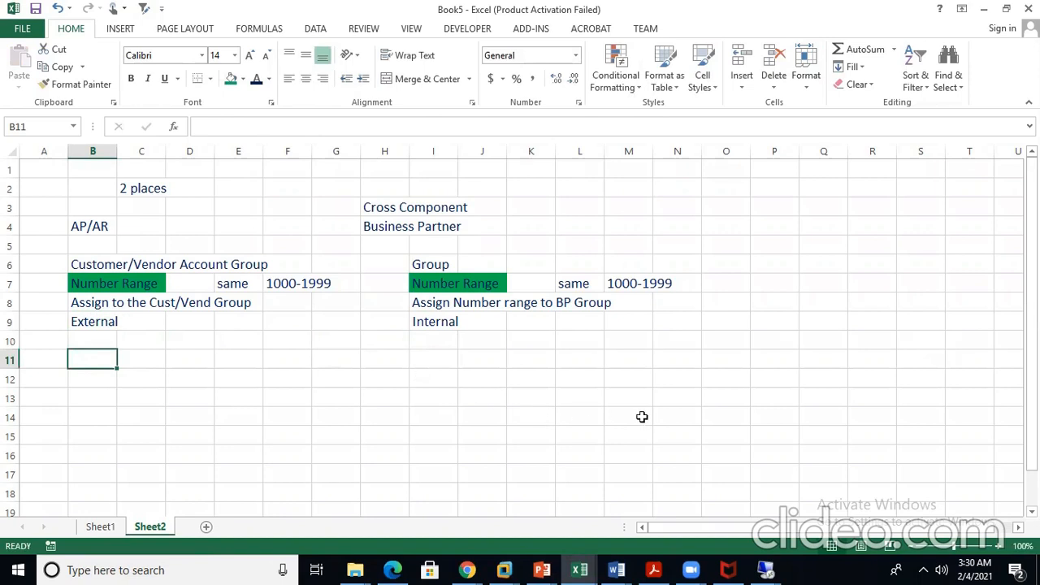
pyautogui.write('Master Data Sy')
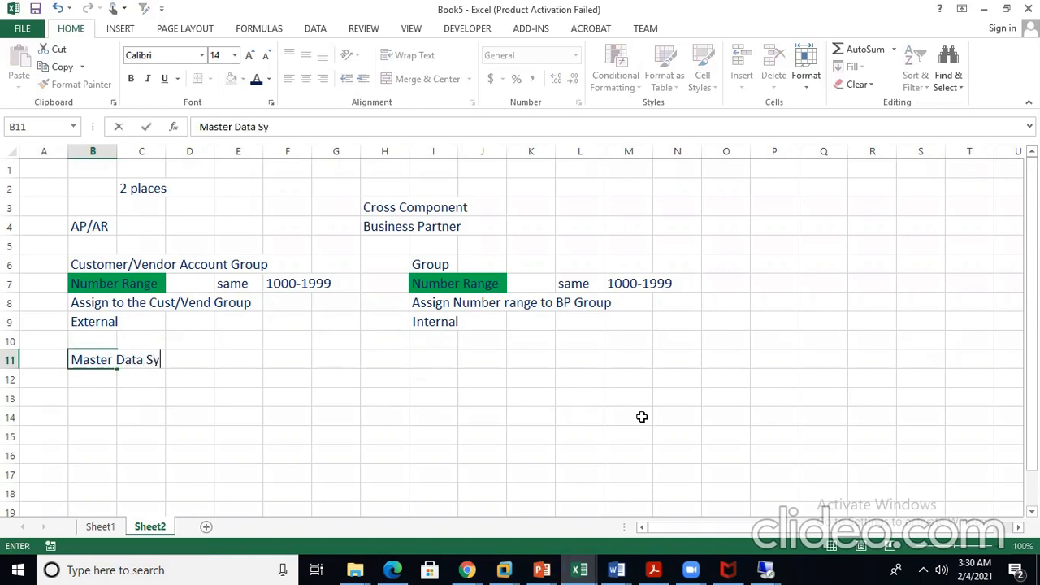
pyautogui.write('nchronization')
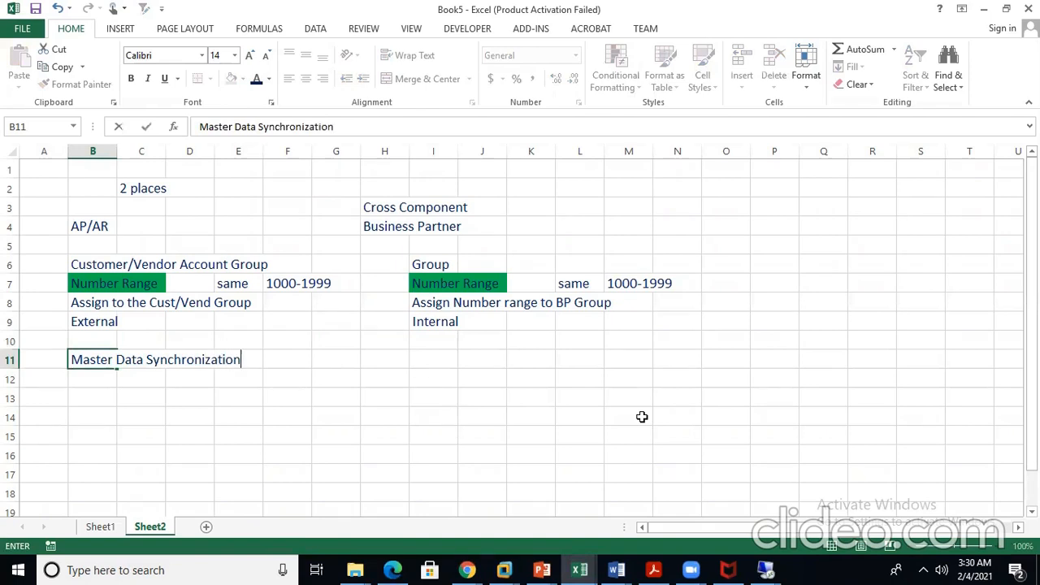
pyautogui.press('Return')
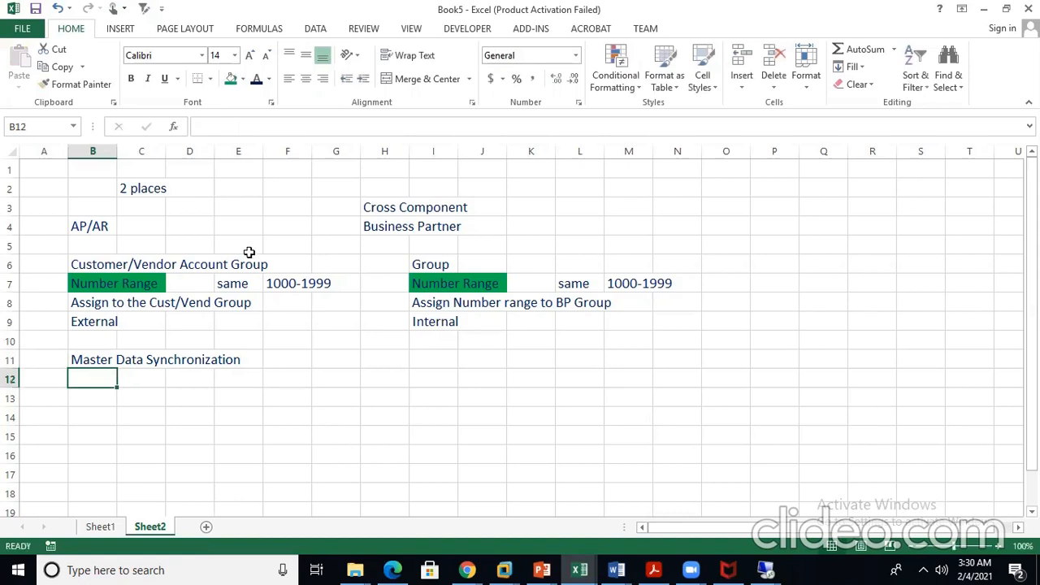
pyautogui.click(90, 321)
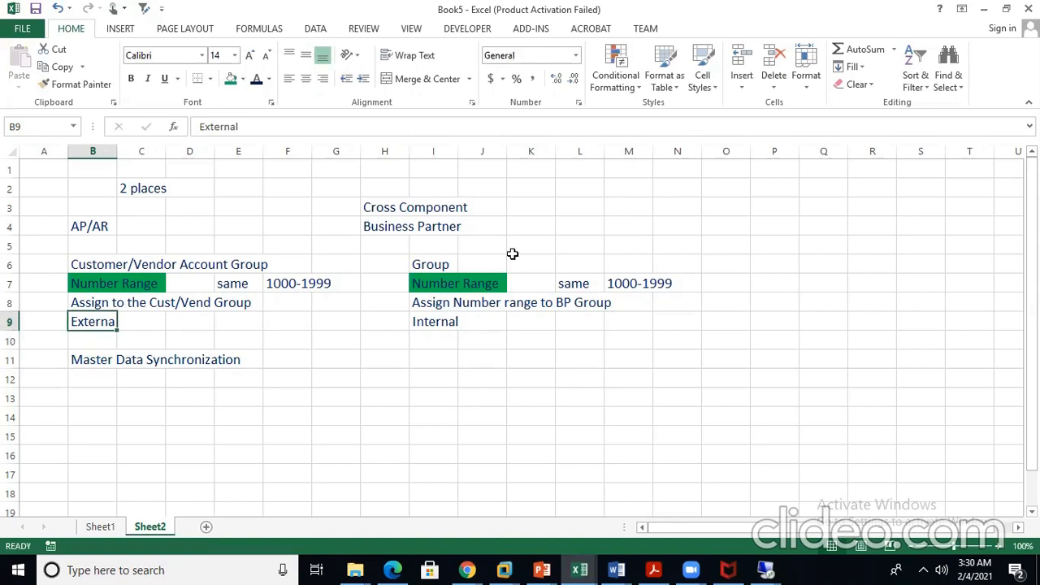
pyautogui.click(433, 325)
pyautogui.click(91, 396)
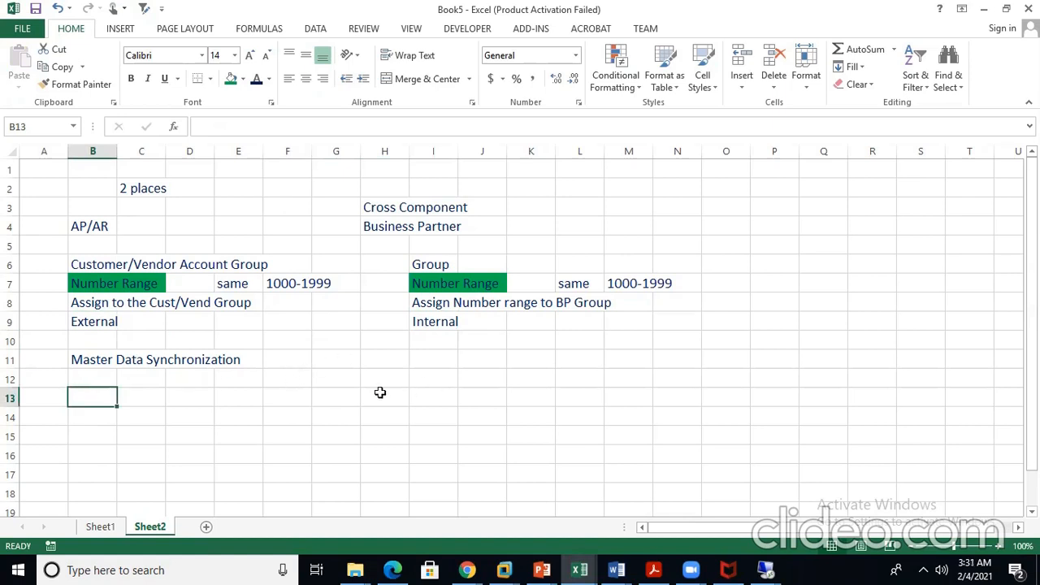
pyautogui.click(98, 377)
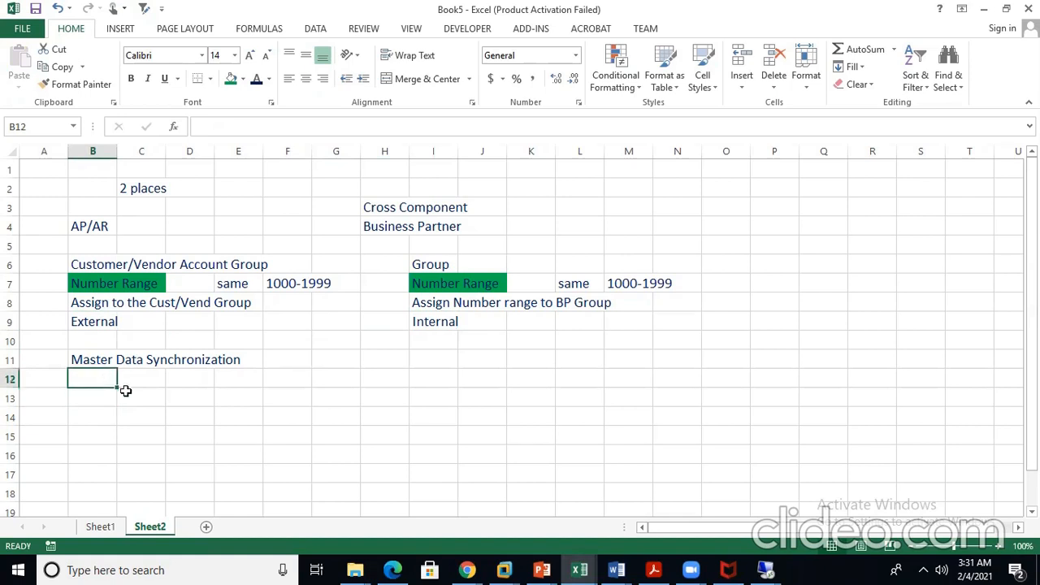
pyautogui.click(182, 412)
# Switch to SAP Easy Access, run transaction spro and display the SAP Reference IMG
pyautogui.click(86, 362)
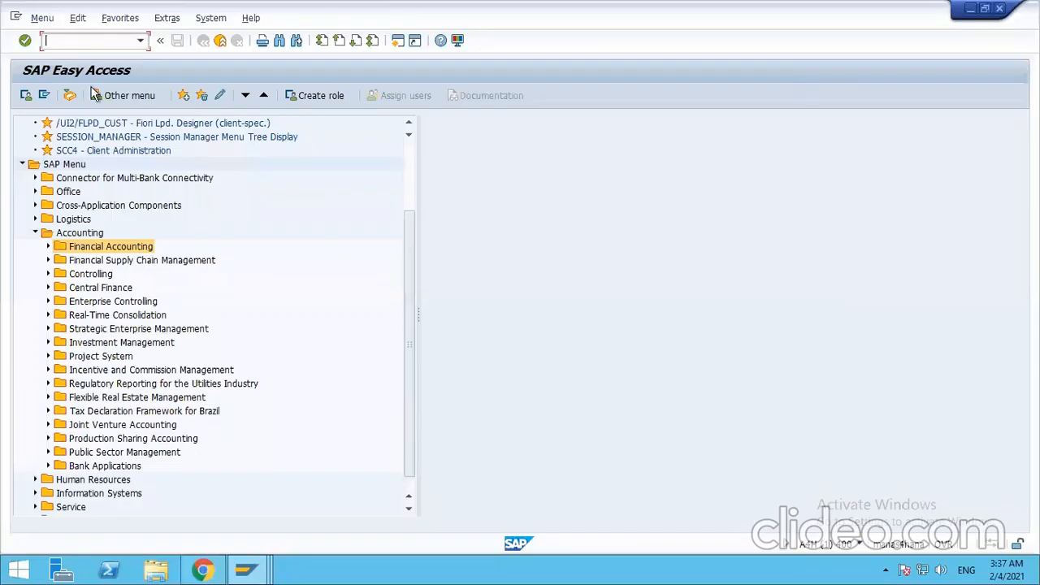
pyautogui.write('spro')
pyautogui.press('Return')
pyautogui.click(96, 96)
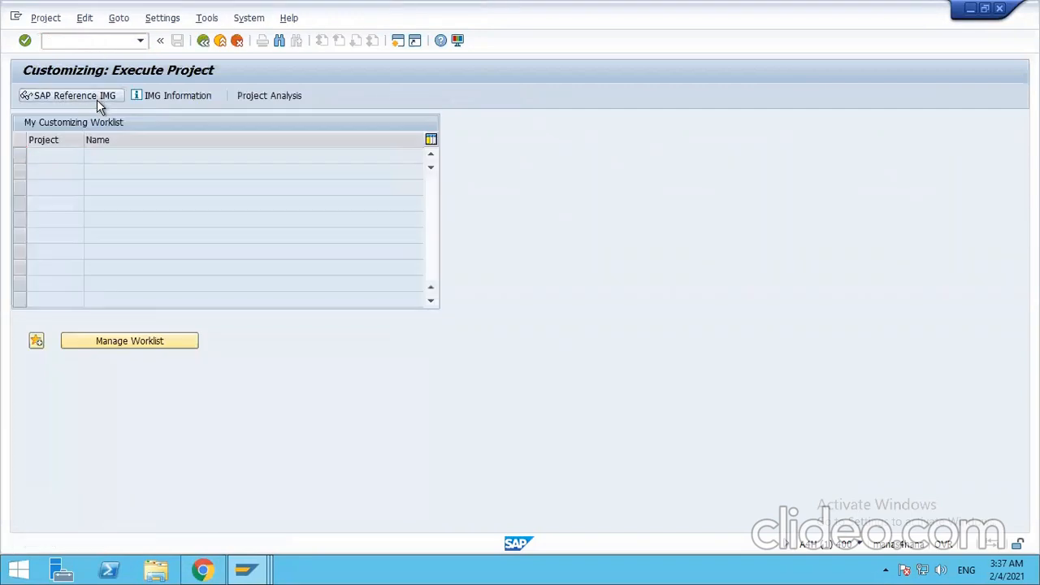
# Open Define Account Groups with Screen Layout (Vendors) within Financial Accounting's Vendor Accounts master data, among the Preparations for Creating Vendor Master Data
pyautogui.click(35, 261)
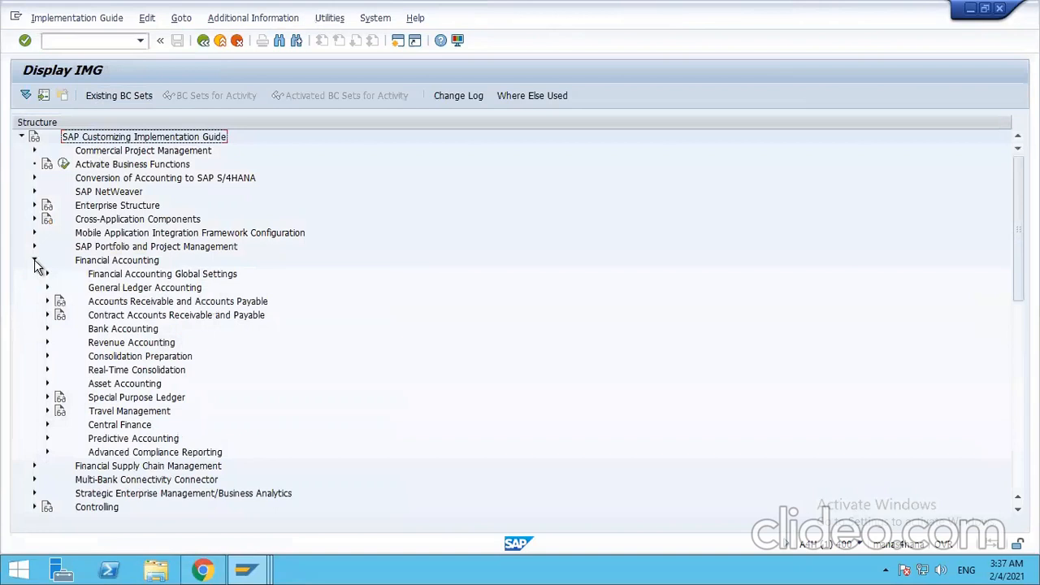
pyautogui.click(47, 301)
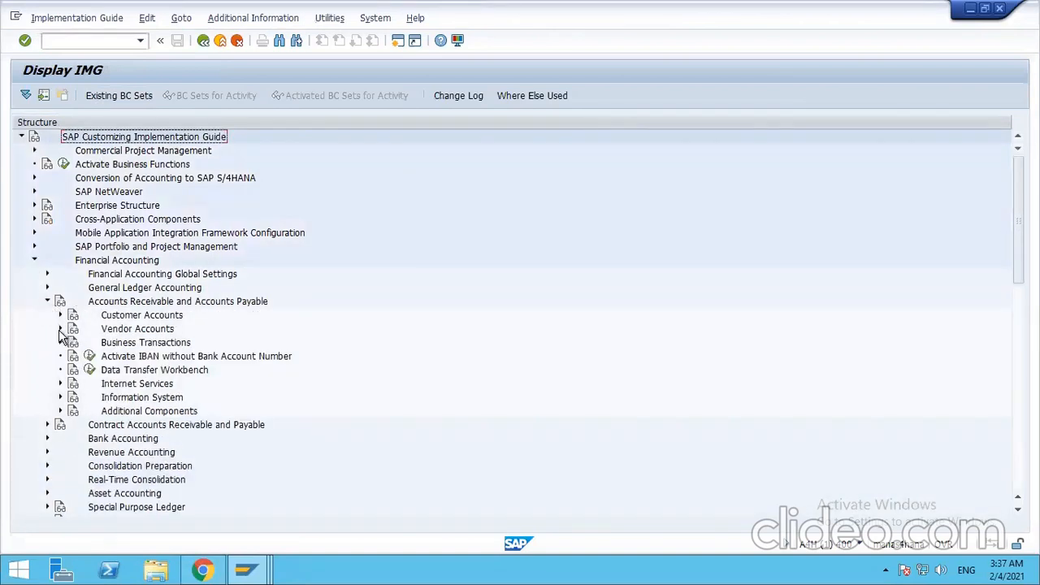
pyautogui.click(60, 329)
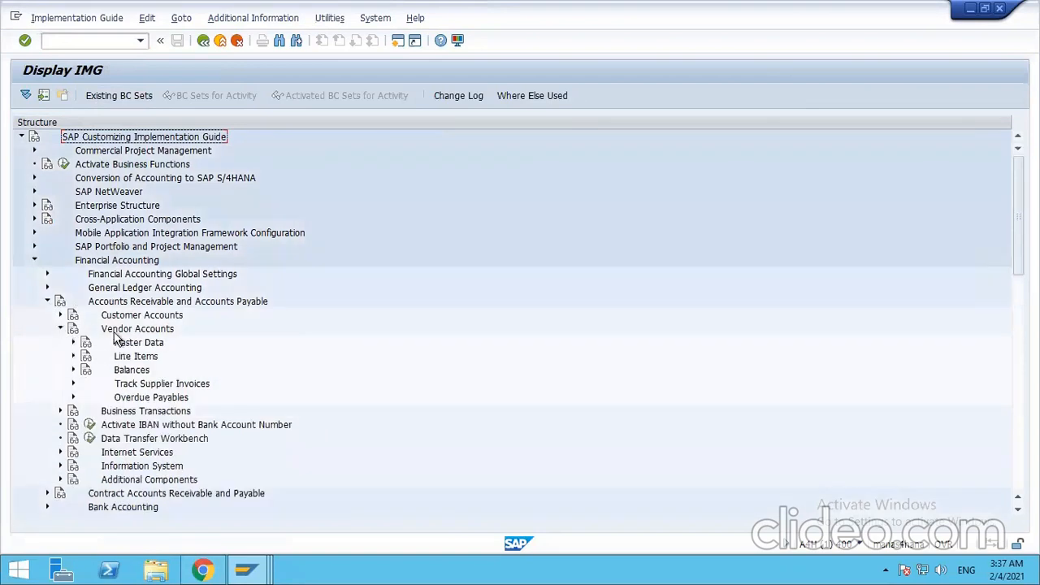
pyautogui.click(73, 343)
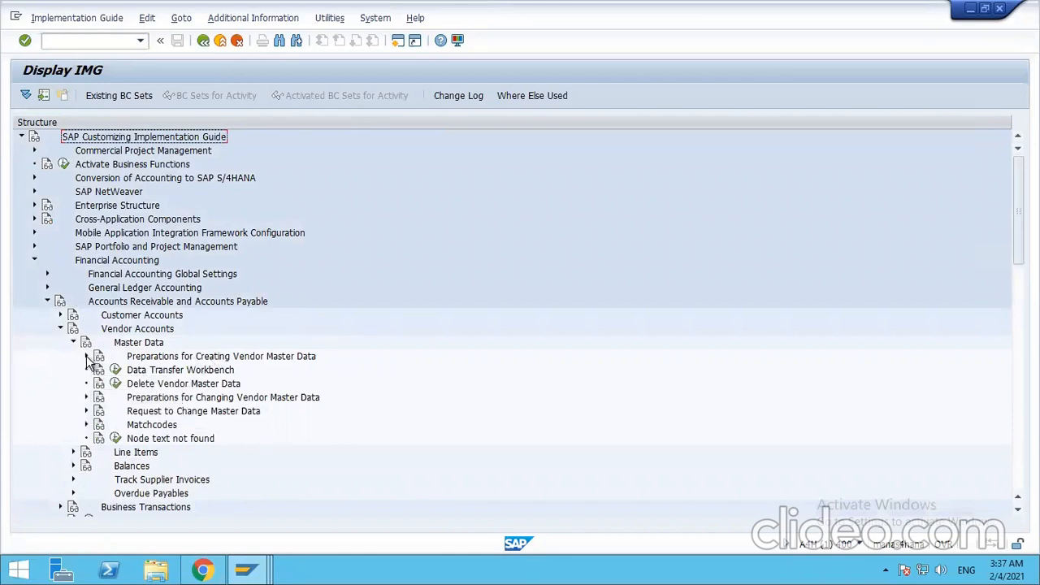
pyautogui.click(87, 356)
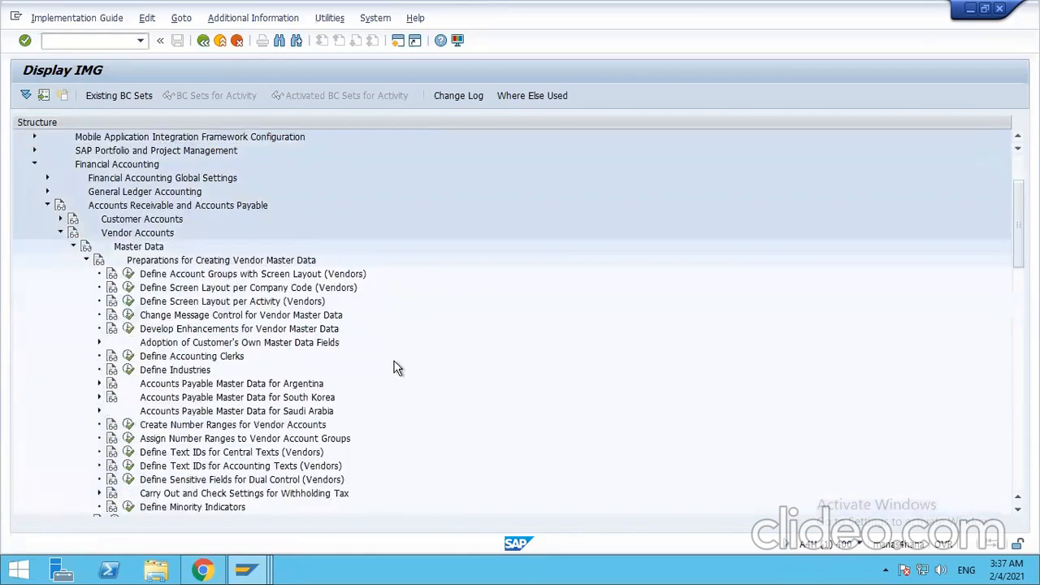
pyautogui.click(128, 276)
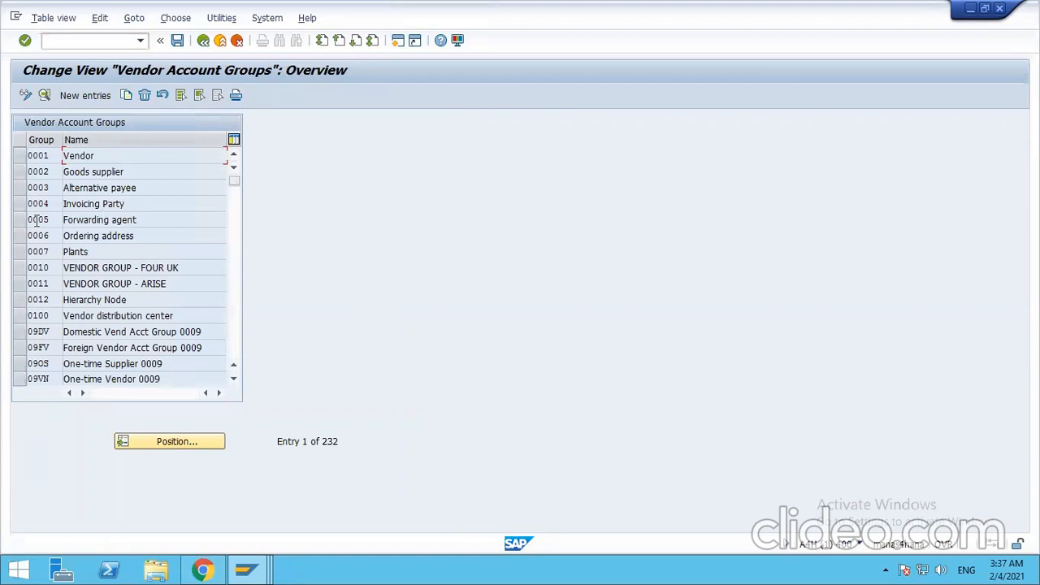
# Look through the list of existing vendor account groups and their names
pyautogui.scroll(-7, 37, 223)
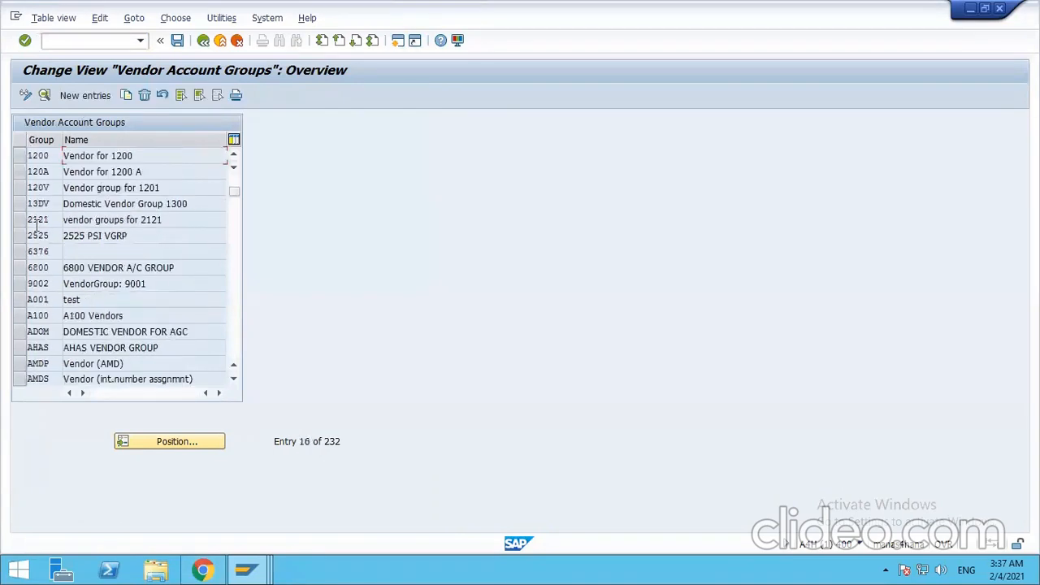
pyautogui.scroll(-5, 35, 235)
pyautogui.scroll(7, 36, 248)
pyautogui.scroll(5, 36, 252)
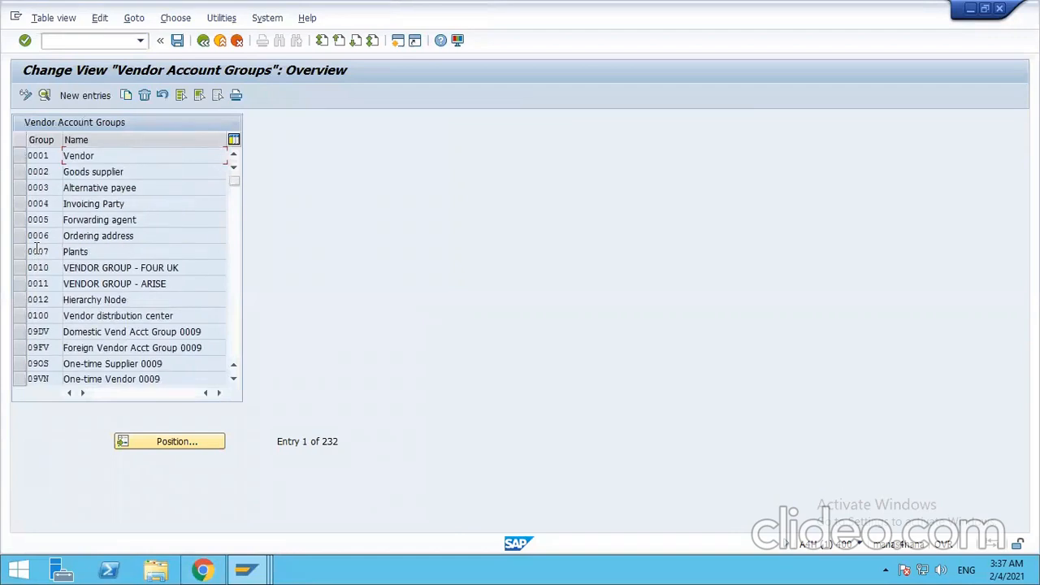
pyautogui.scroll(-16, 36, 250)
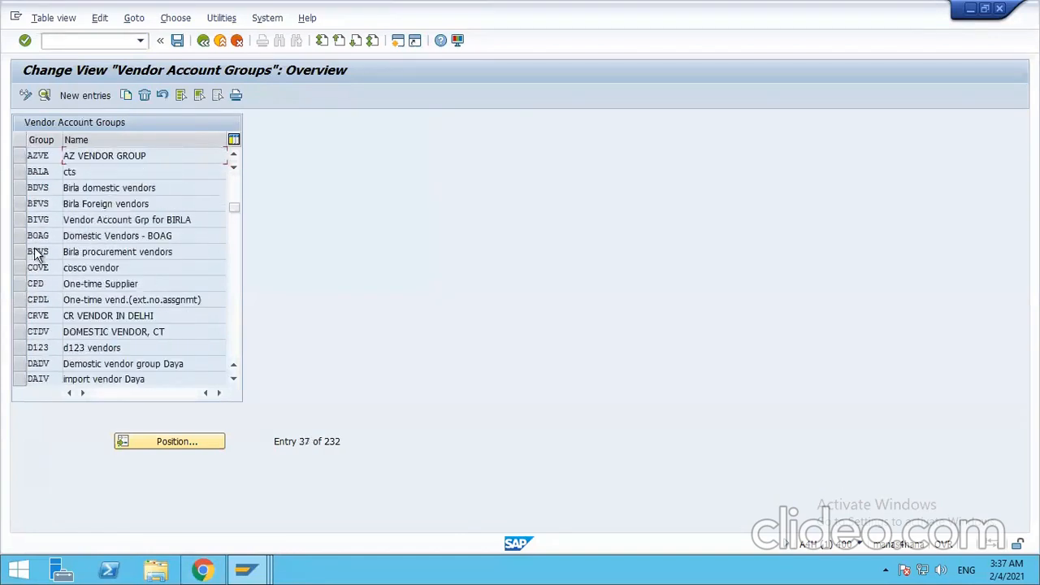
pyautogui.scroll(-3, 36, 250)
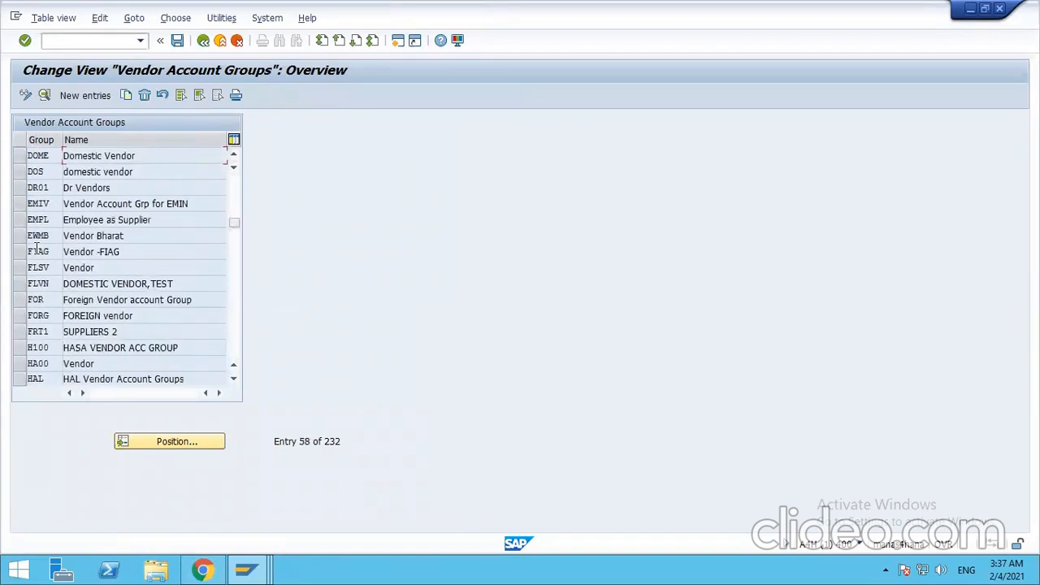
pyautogui.scroll(14, 37, 252)
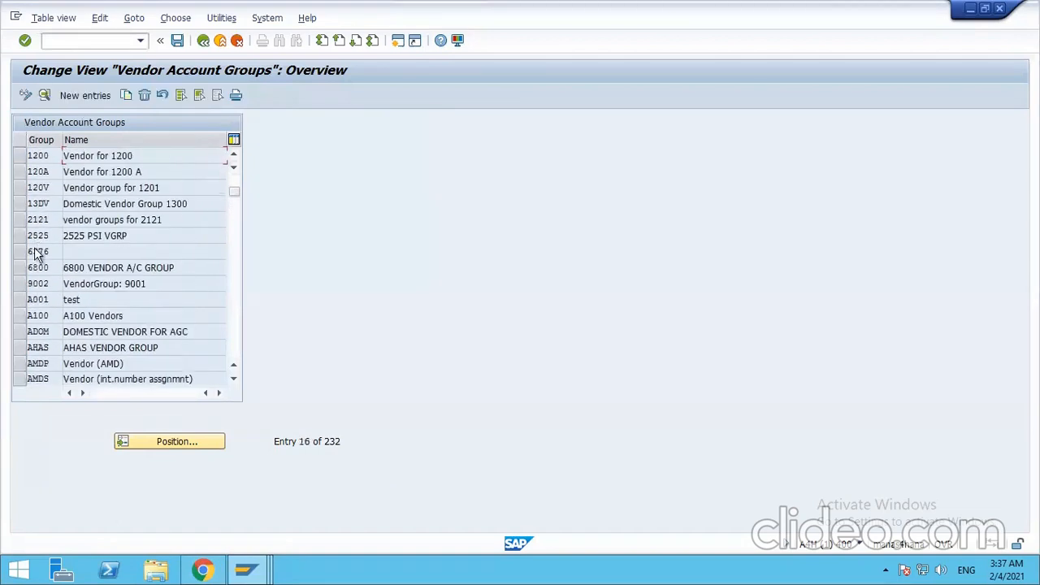
pyautogui.scroll(5, 36, 252)
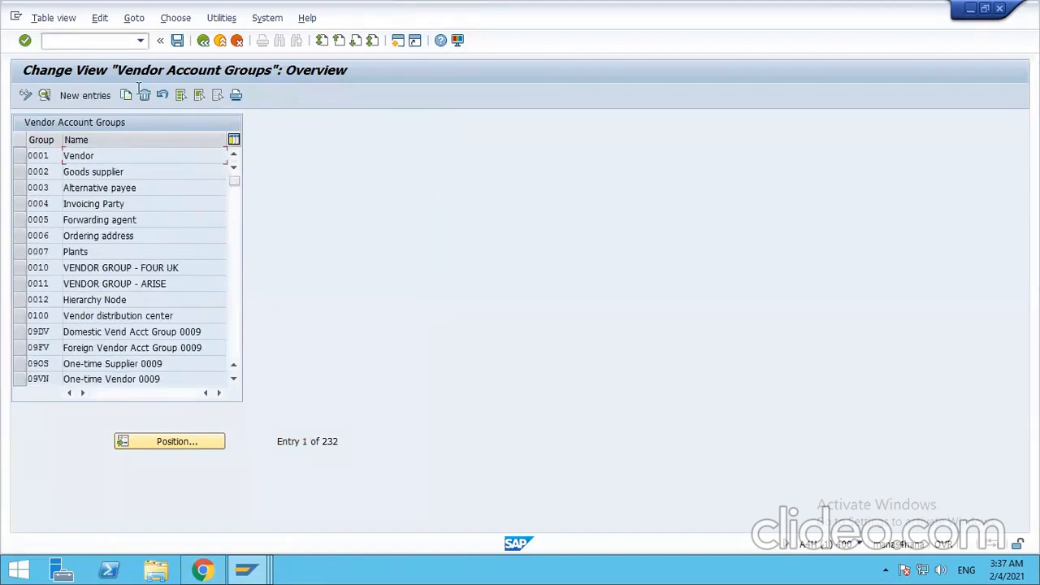
# Create and save vendor account group VEN1 with the meaning Vendor Group 1, and return to the implementation guide
pyautogui.click(92, 96)
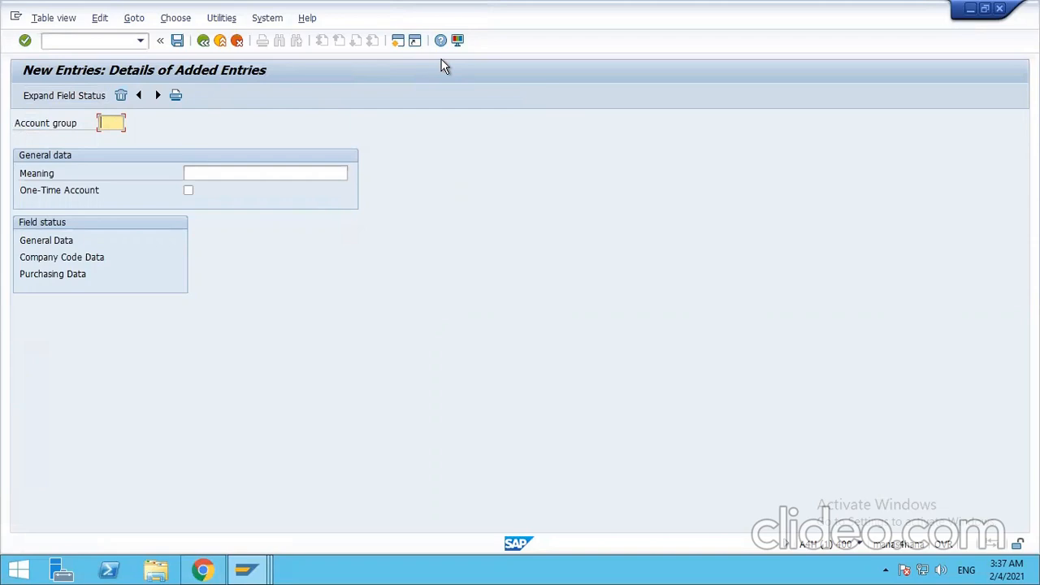
pyautogui.write('VEND')
pyautogui.press('BackSpace')
pyautogui.click(207, 172)
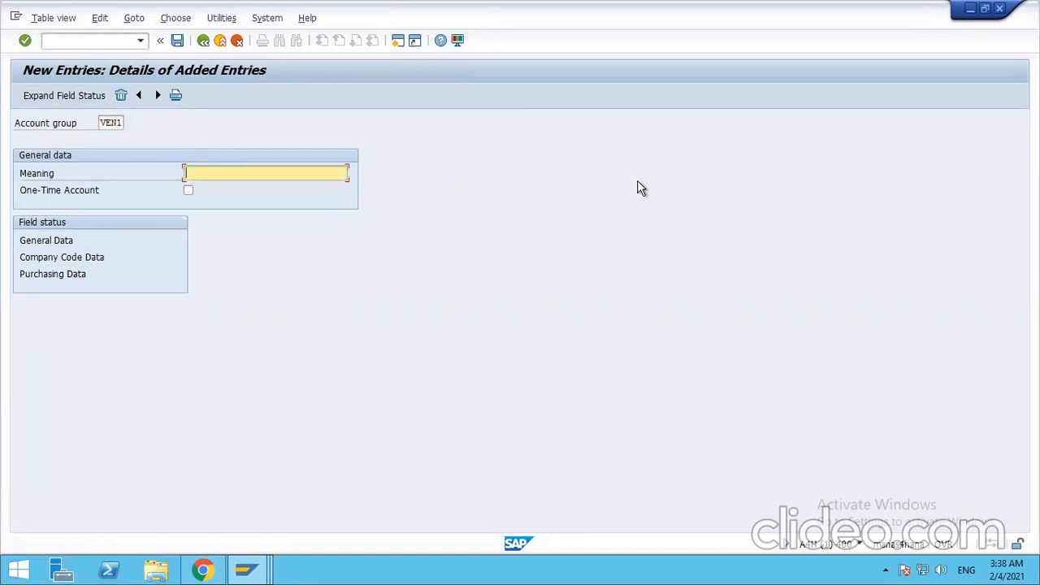
pyautogui.write('Vendor Group 1')
pyautogui.press('Return')
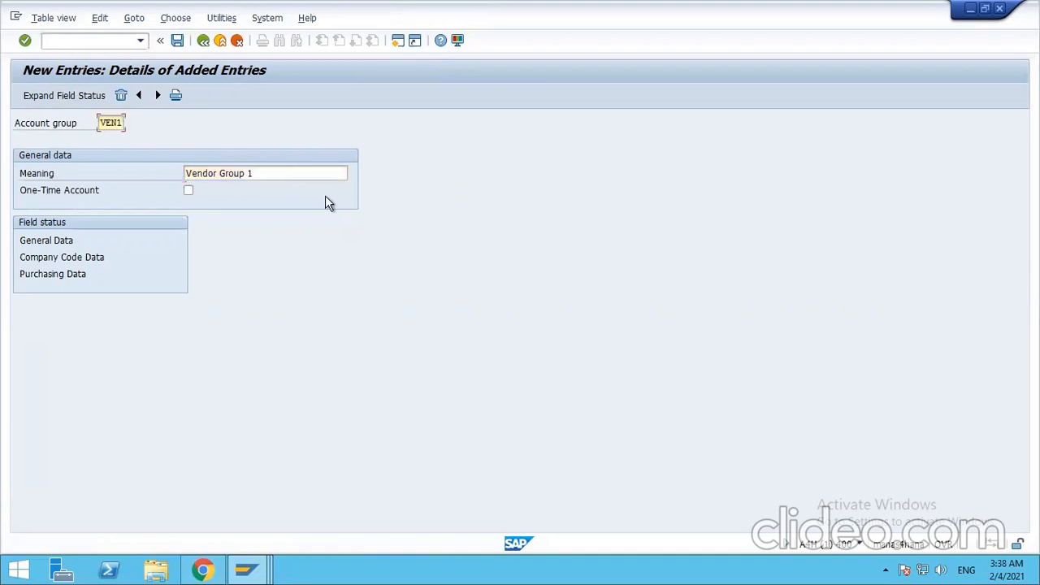
pyautogui.click(178, 40)
pyautogui.press('Return')
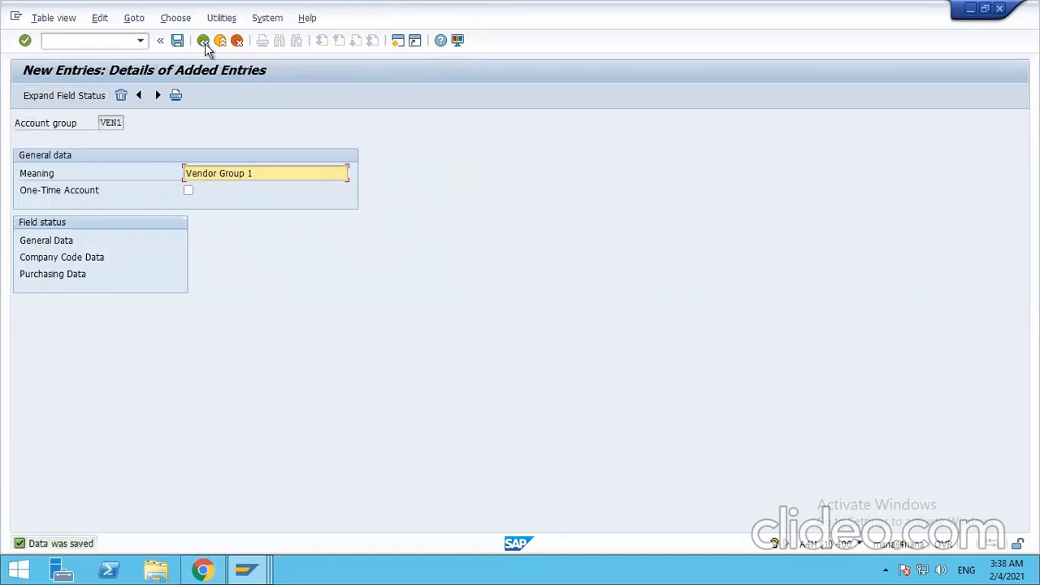
pyautogui.click(203, 40)
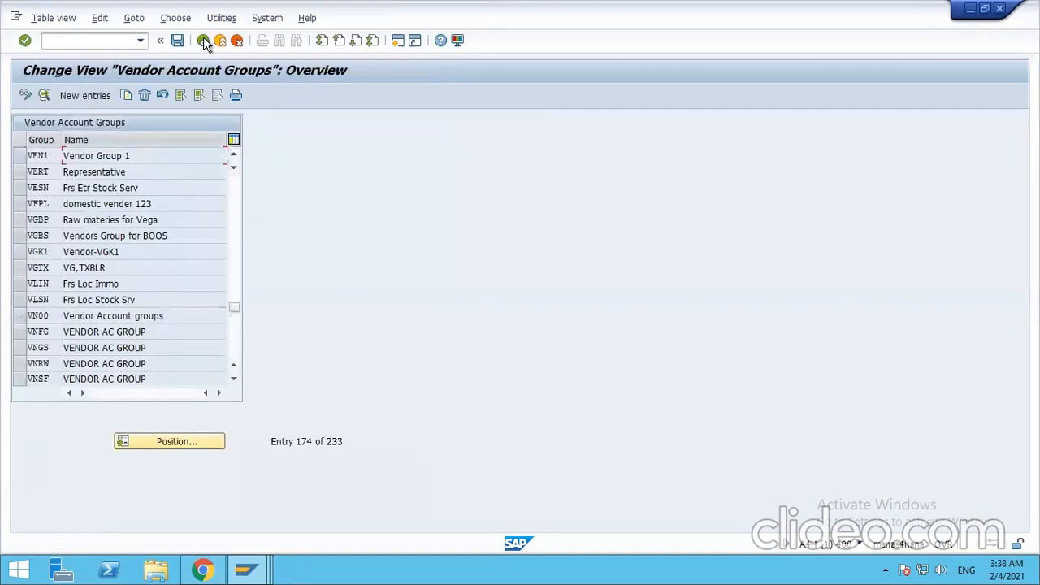
pyautogui.click(204, 41)
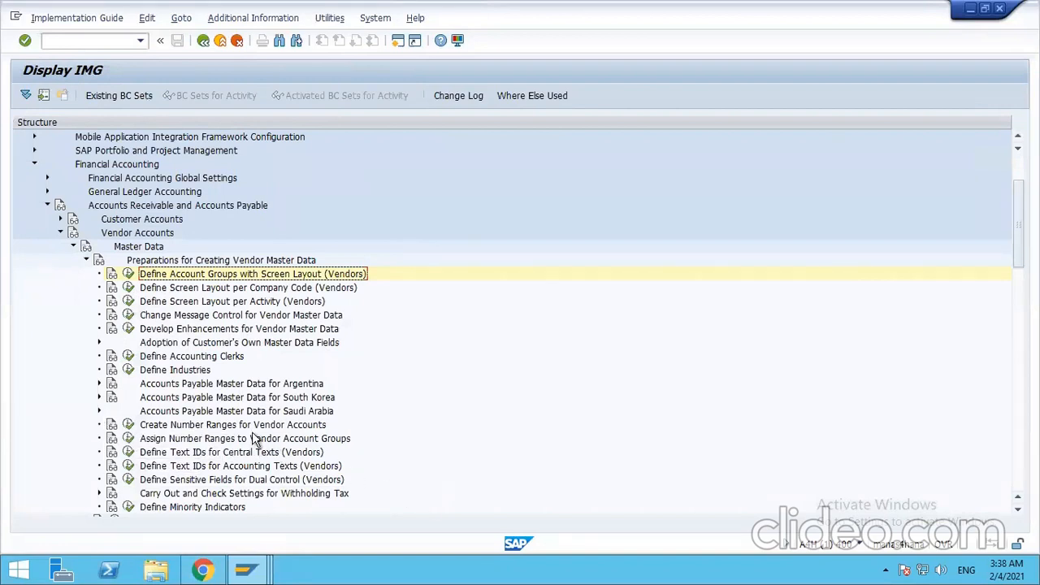
# Open Create Number Ranges for Vendor Accounts and display the vendor number range intervals in change mode
pyautogui.click(254, 428)
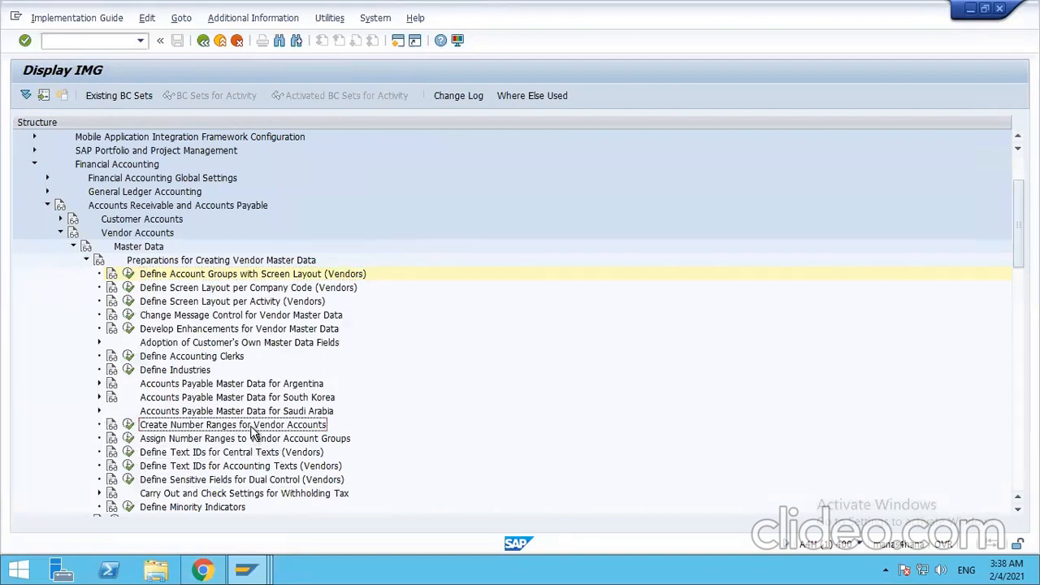
pyautogui.click(128, 425)
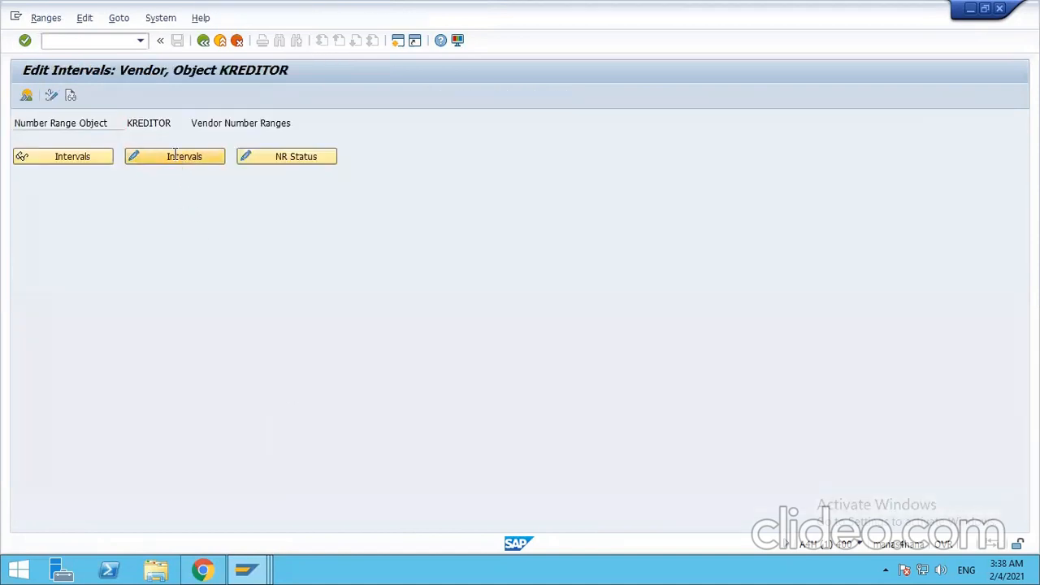
pyautogui.click(175, 155)
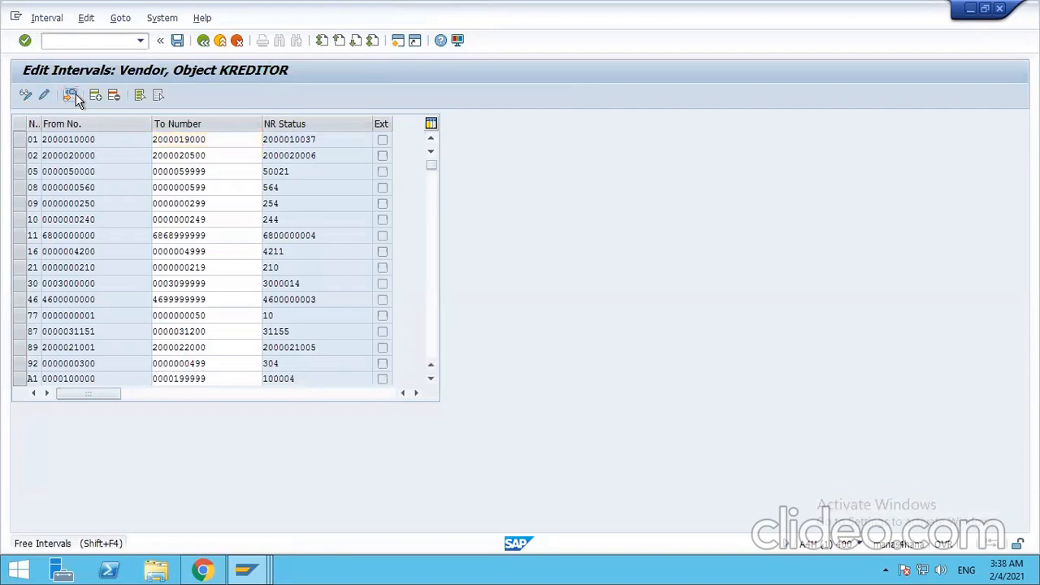
# Show the free intervals for the vendor number ranges and look through the available number spans
pyautogui.click(71, 95)
pyautogui.scroll(-2, 194, 298)
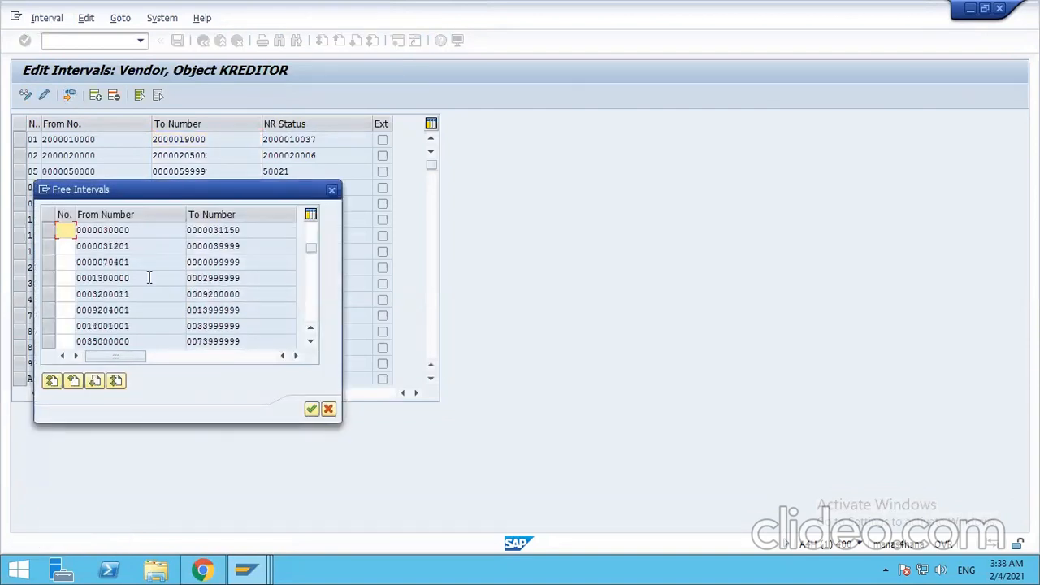
pyautogui.click(332, 189)
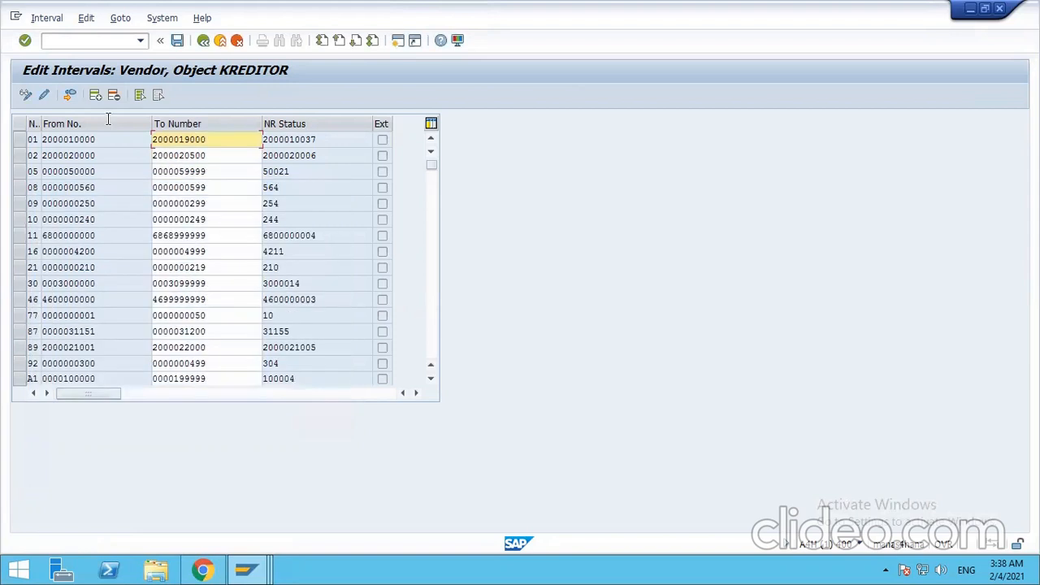
pyautogui.click(70, 95)
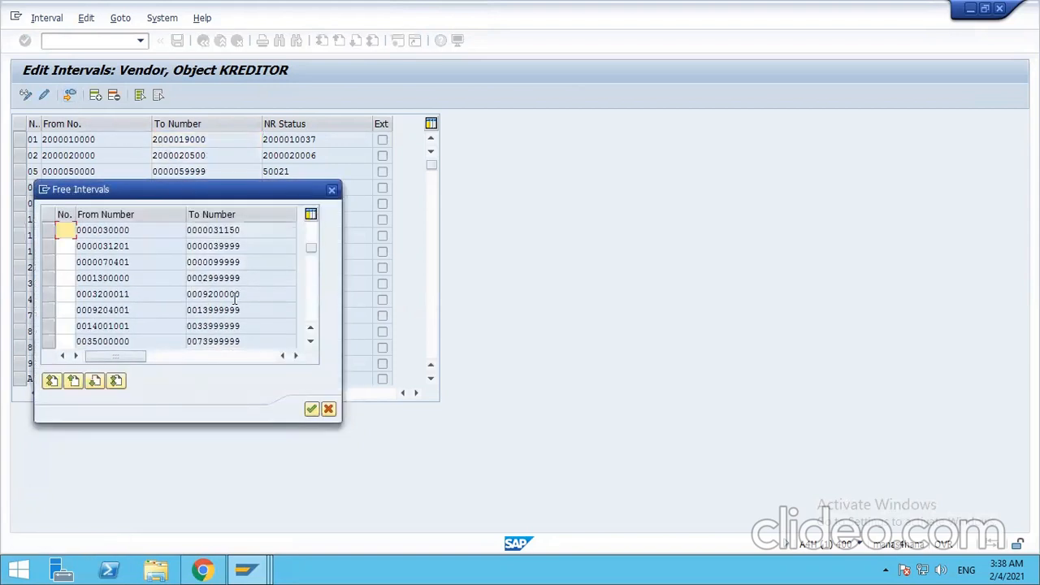
pyautogui.scroll(-2, 195, 282)
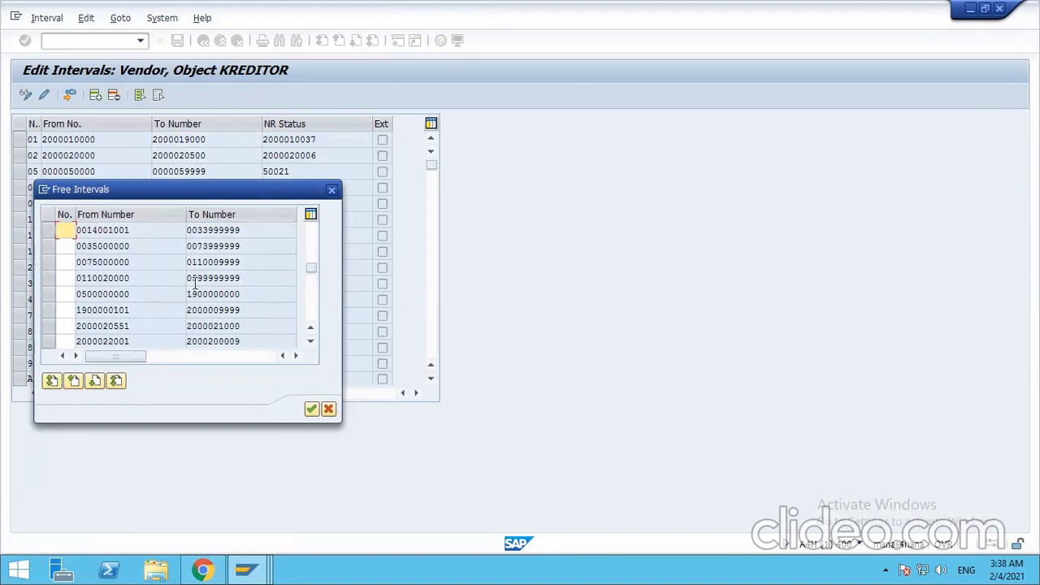
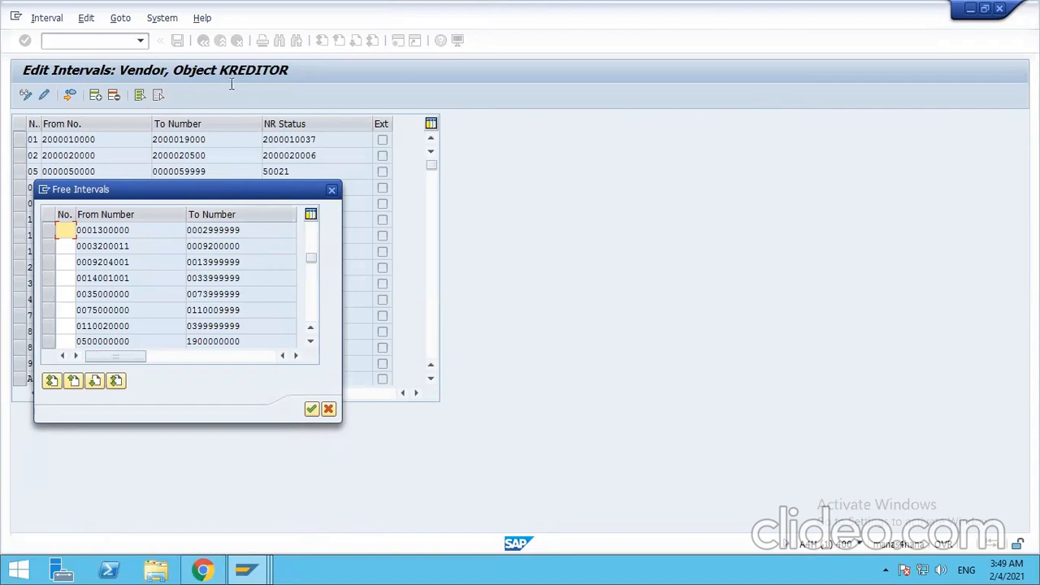
# Switch to the other Display IMG session and expand Business Partner within SAP Business Partner under Cross-Application Components
pyautogui.click(247, 569)
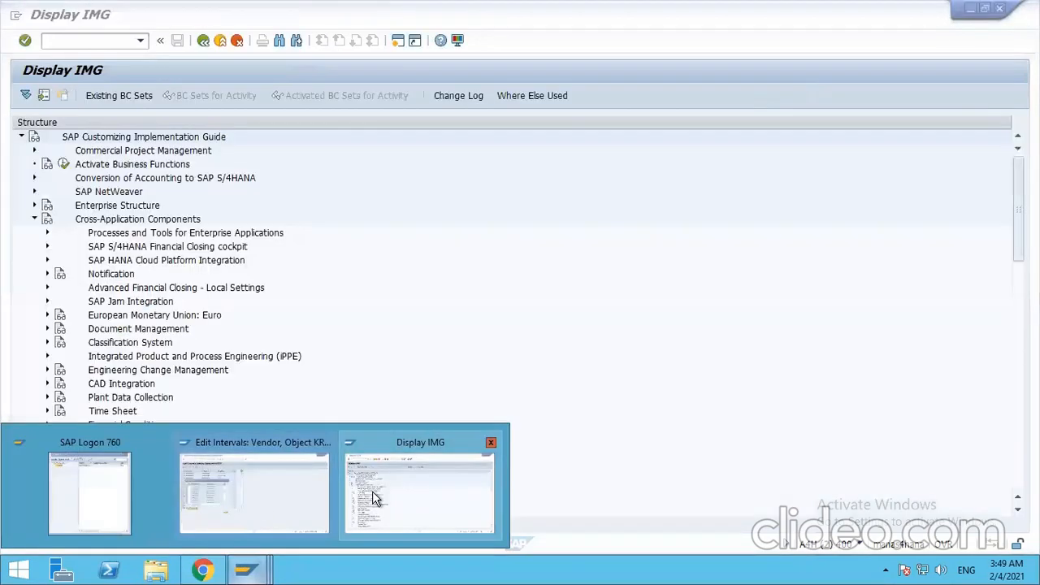
pyautogui.click(372, 492)
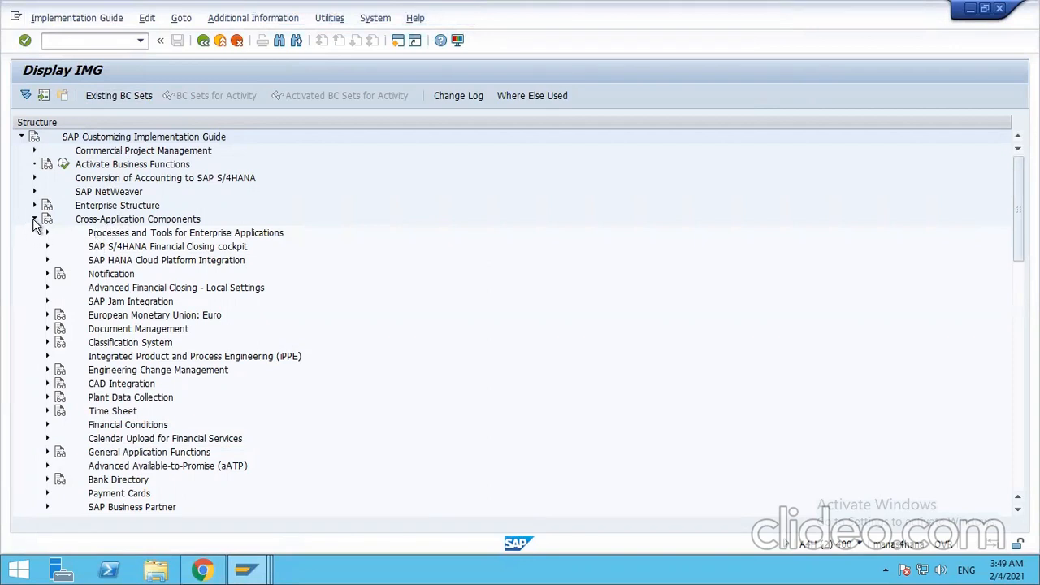
pyautogui.click(81, 221)
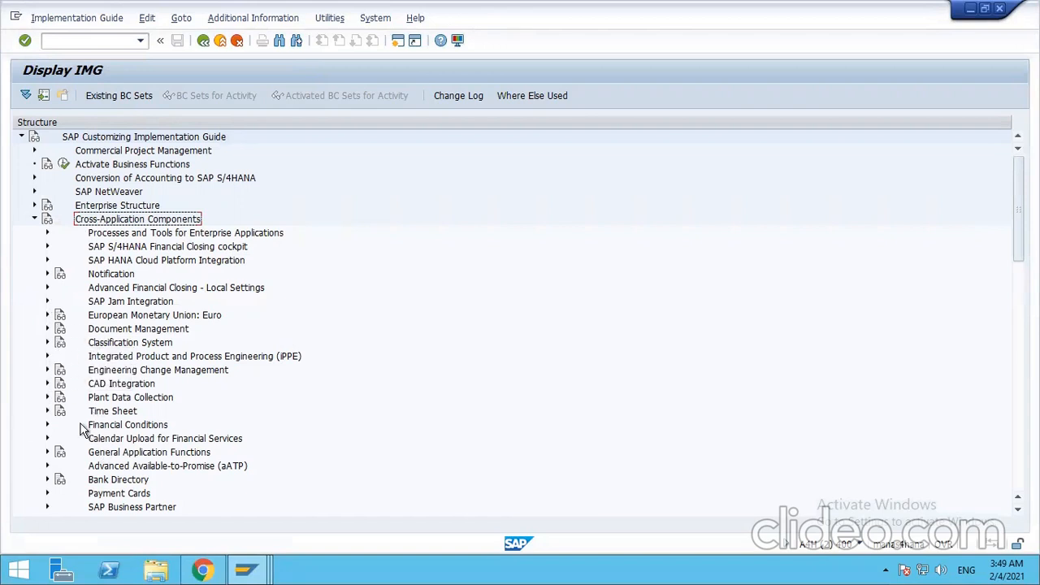
pyautogui.scroll(-1, 113, 474)
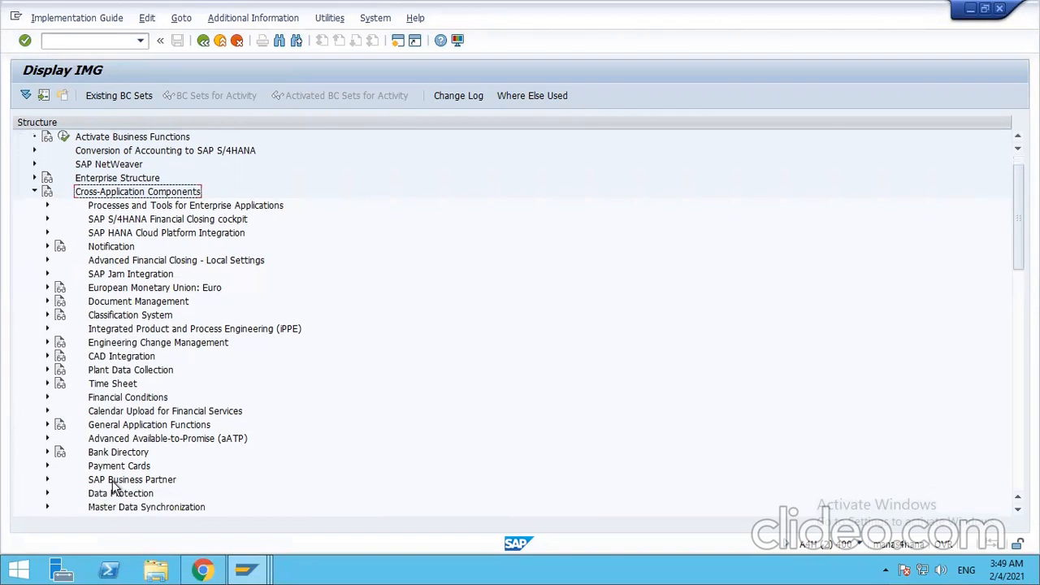
pyautogui.click(47, 482)
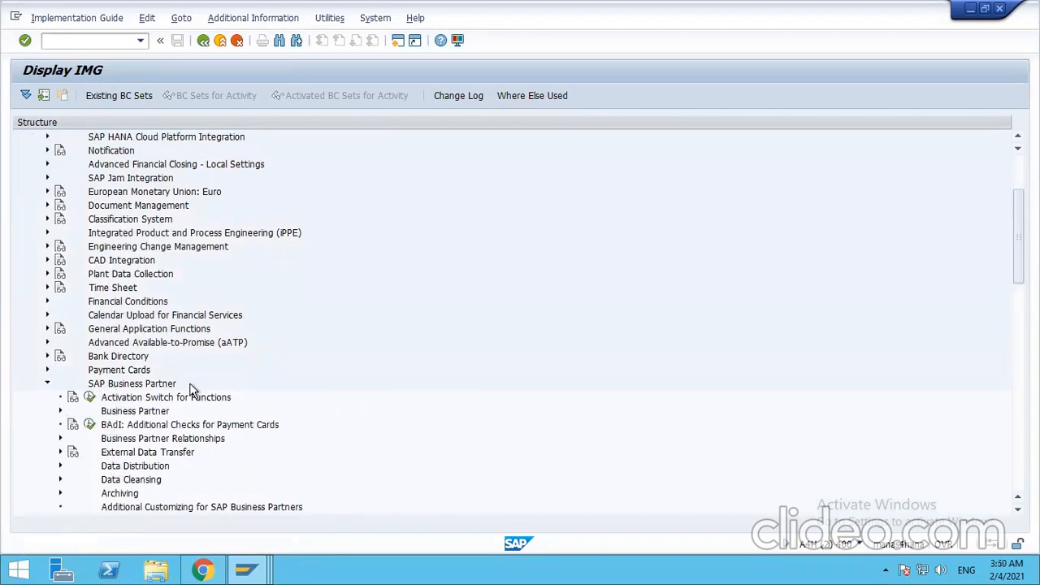
pyautogui.click(60, 411)
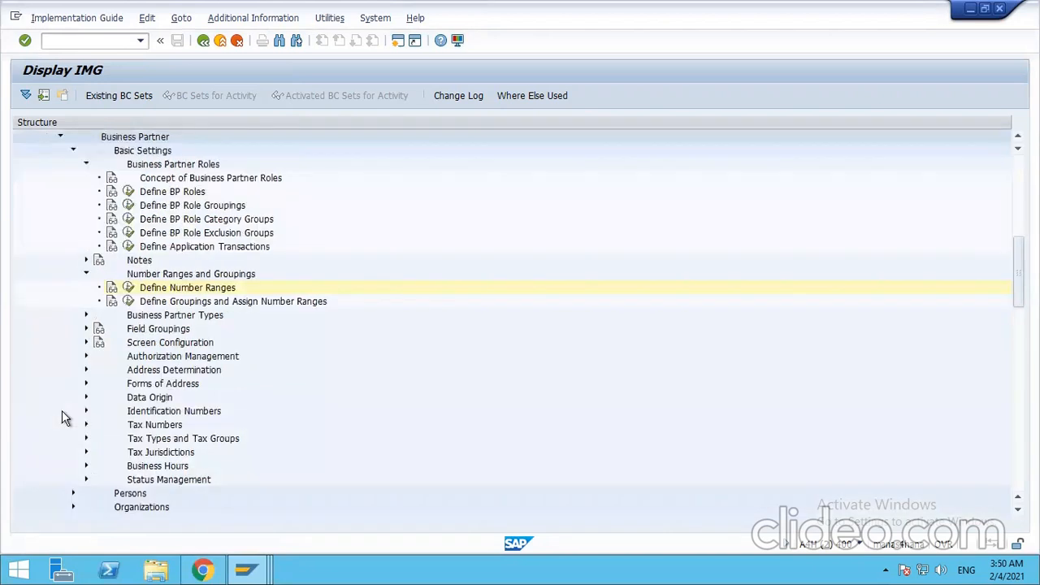
# Collapse Number Ranges and Groupings, Business Partner Roles and the whole Basic Settings node under Business Partner
pyautogui.click(86, 274)
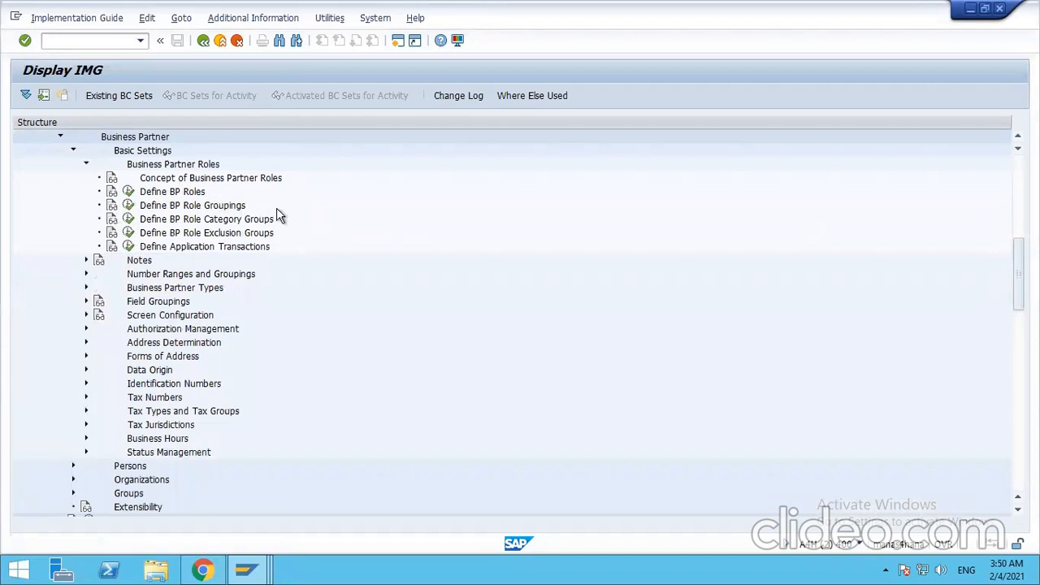
pyautogui.click(87, 164)
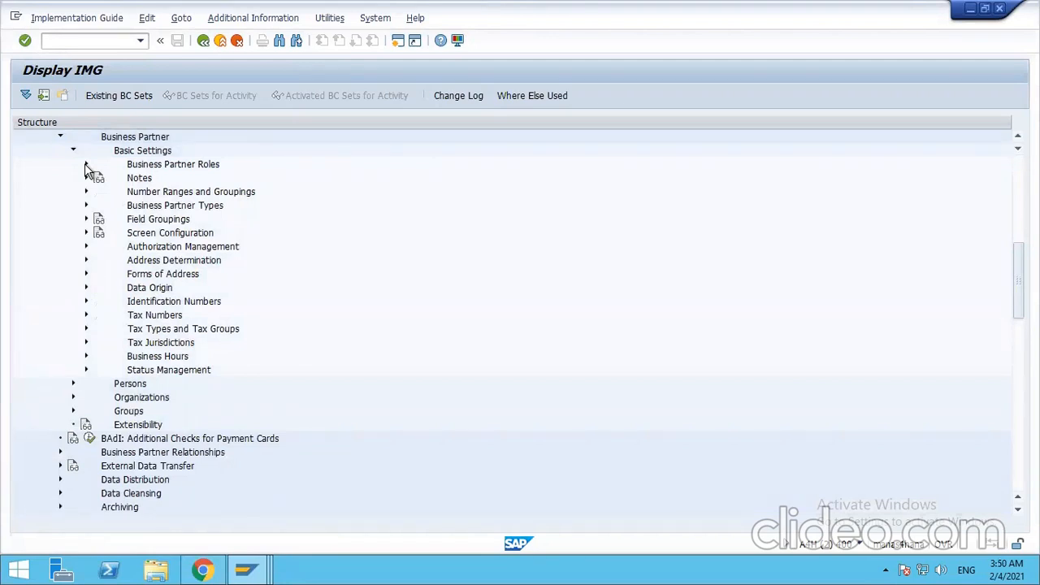
pyautogui.click(86, 164)
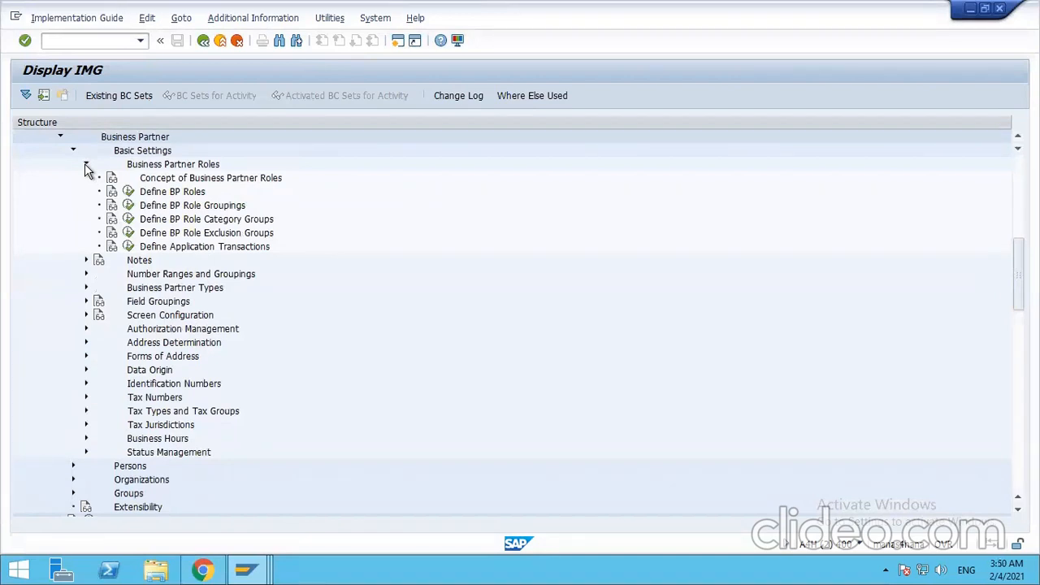
pyautogui.click(86, 165)
pyautogui.click(86, 165)
pyautogui.click(86, 165)
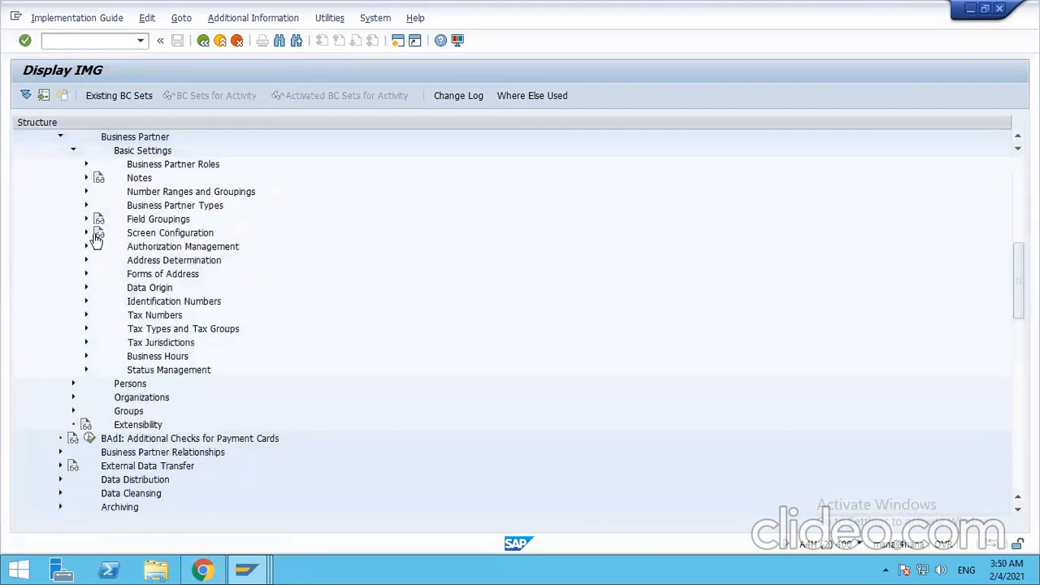
pyautogui.click(73, 151)
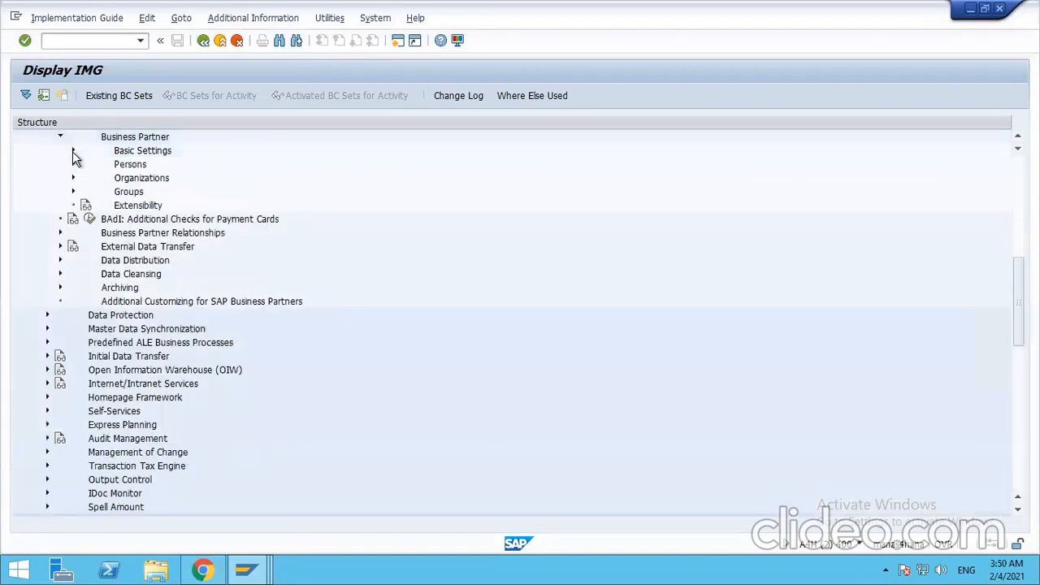
# Point out SAP Business Partner, its Business Partner node and the Groups entry in the implementation guide
pyautogui.scroll(1, 106, 161)
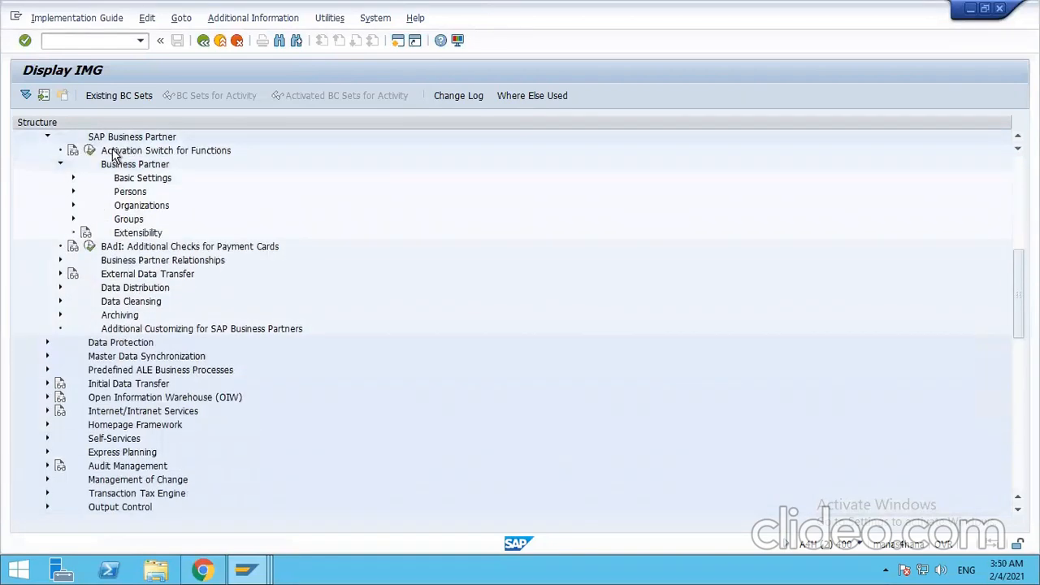
pyautogui.click(128, 139)
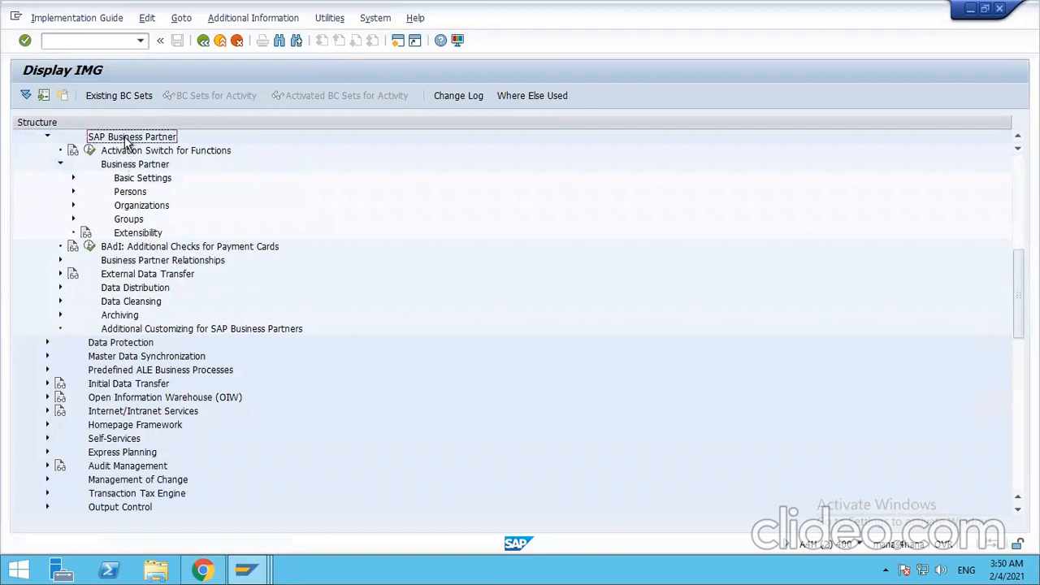
pyautogui.click(138, 166)
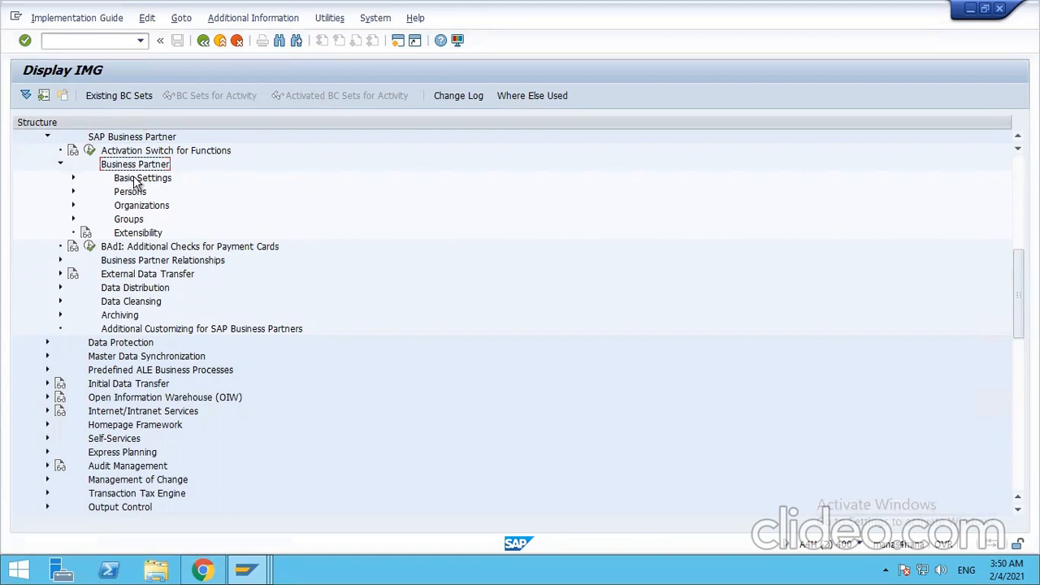
pyautogui.click(135, 220)
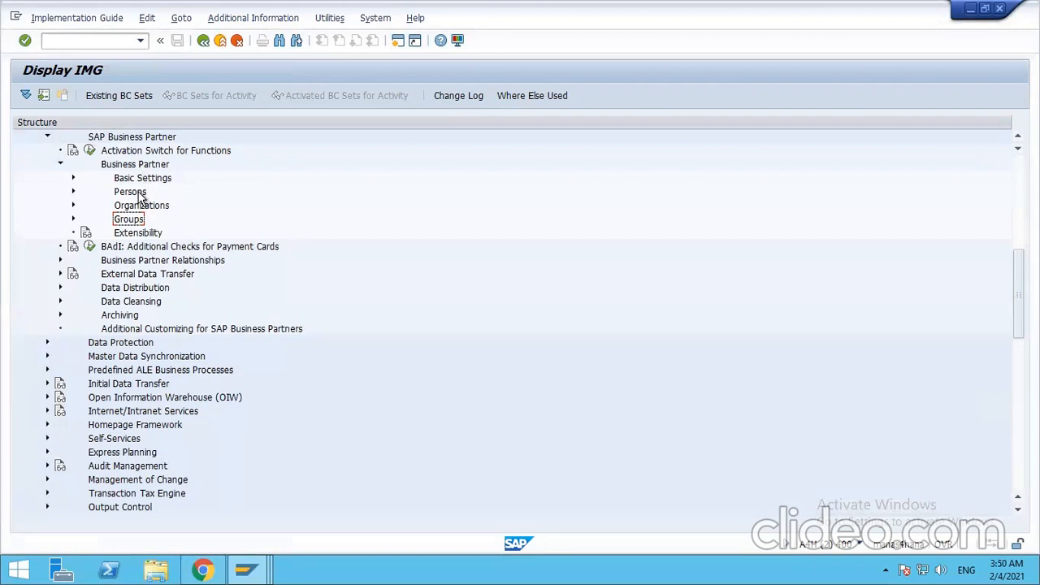
# Point out the Persons, Groups and Organizations entries under Business Partner in the implementation guide
pyautogui.click(134, 193)
pyautogui.click(135, 219)
pyautogui.click(146, 205)
pyautogui.click(140, 192)
pyautogui.click(138, 206)
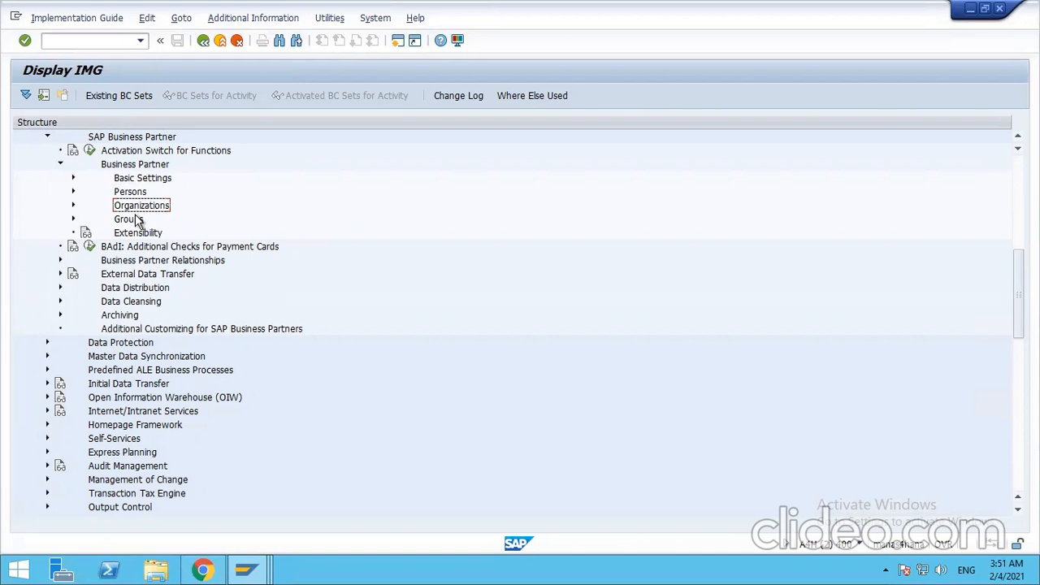
# Expand Basic Settings and Business Partner Roles under Business Partner and open the Define BP Roles activity
pyautogui.click(132, 180)
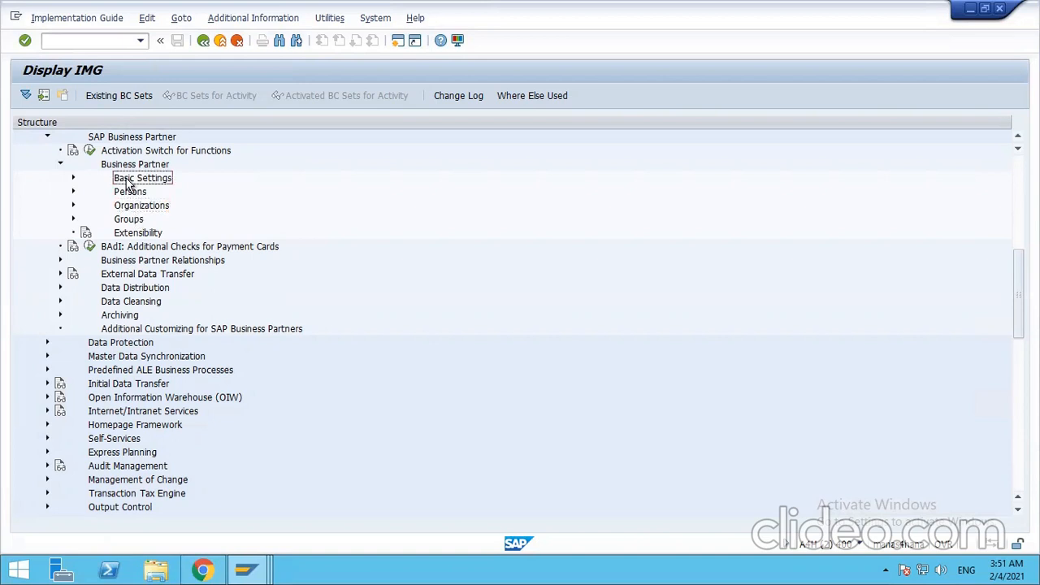
pyautogui.click(74, 179)
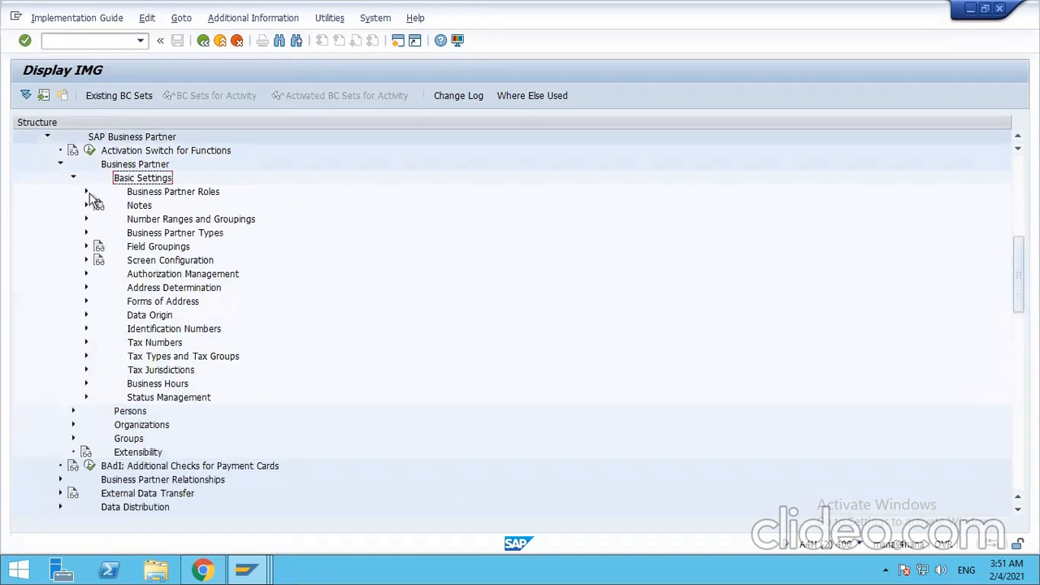
pyautogui.click(86, 192)
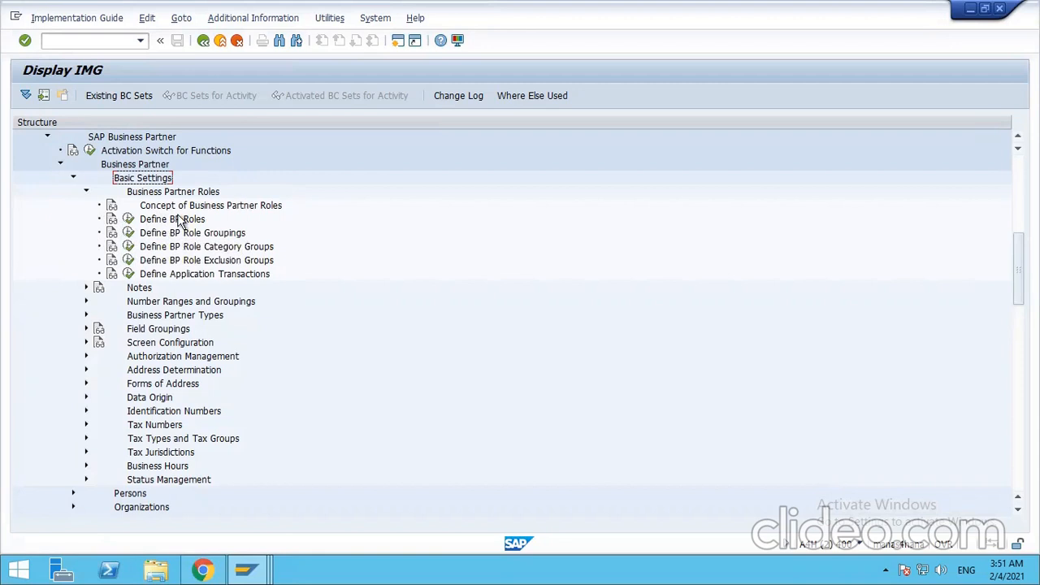
pyautogui.click(129, 221)
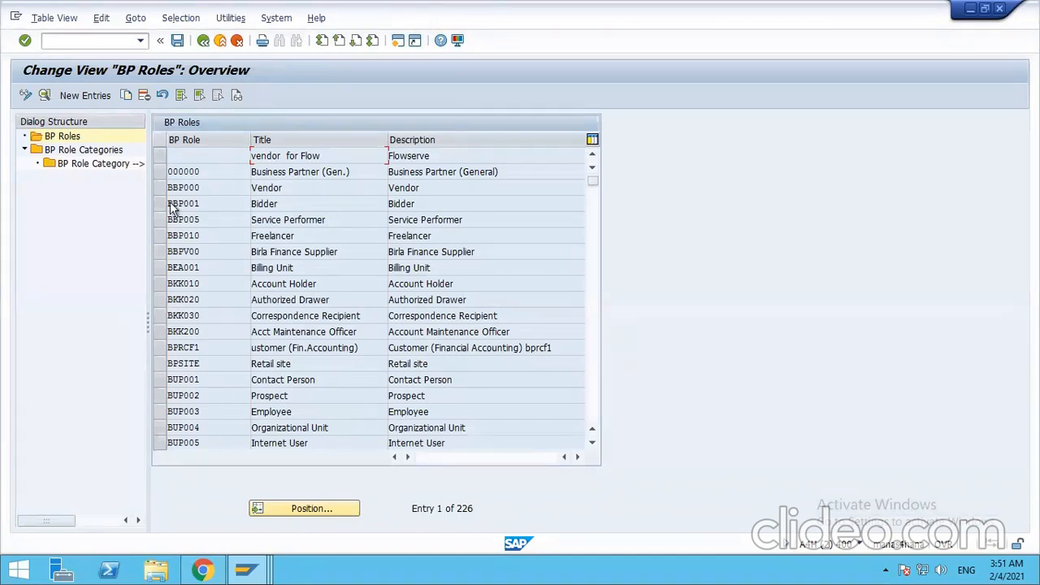
# Examine the general role 000000 and look through the BP Roles list down to the FLCU customer and FLVN supplier roles
pyautogui.click(160, 171)
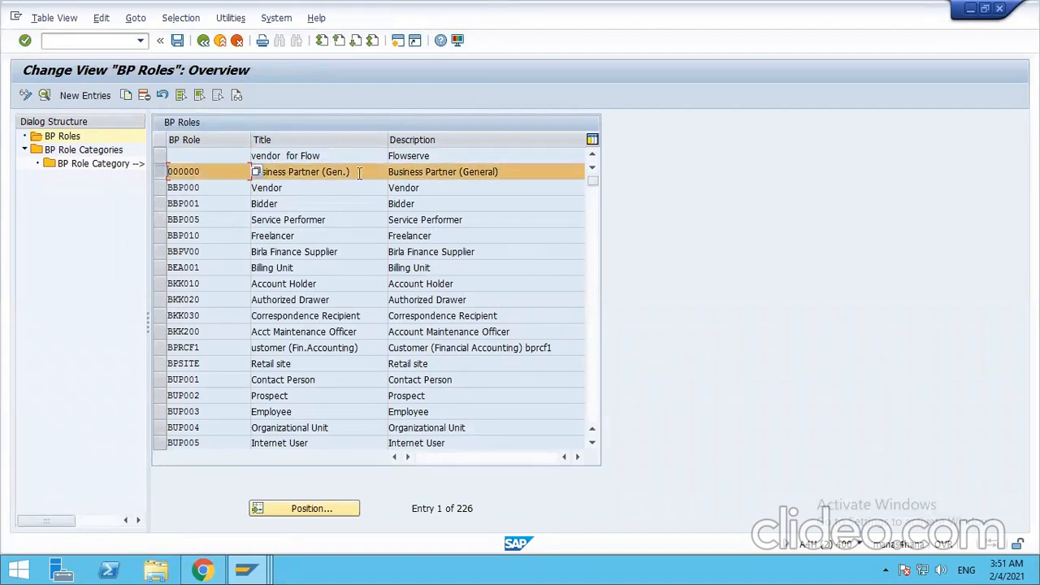
pyautogui.click(453, 171)
pyautogui.scroll(-2, 297, 264)
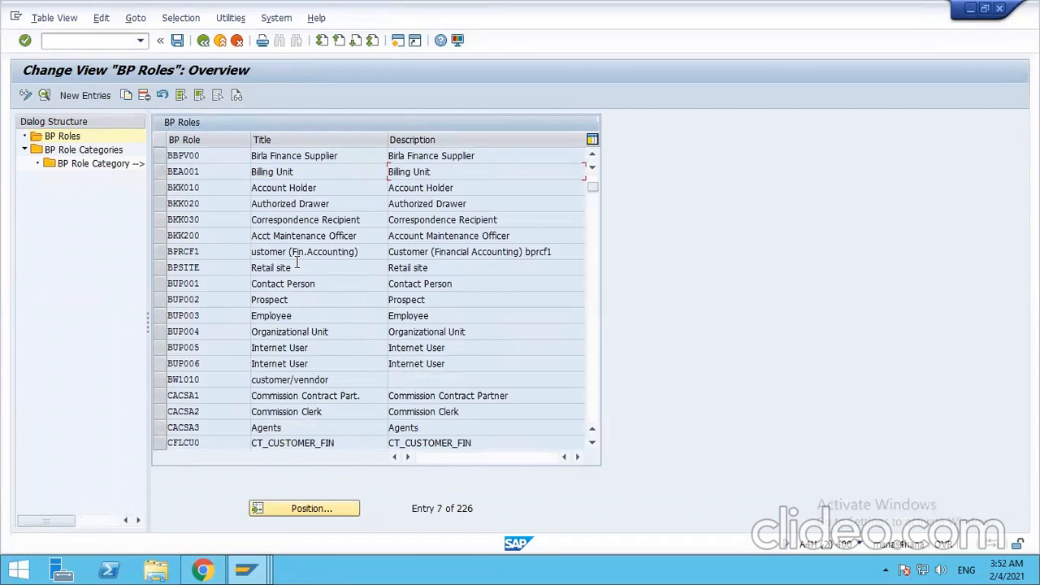
pyautogui.scroll(-1, 264, 329)
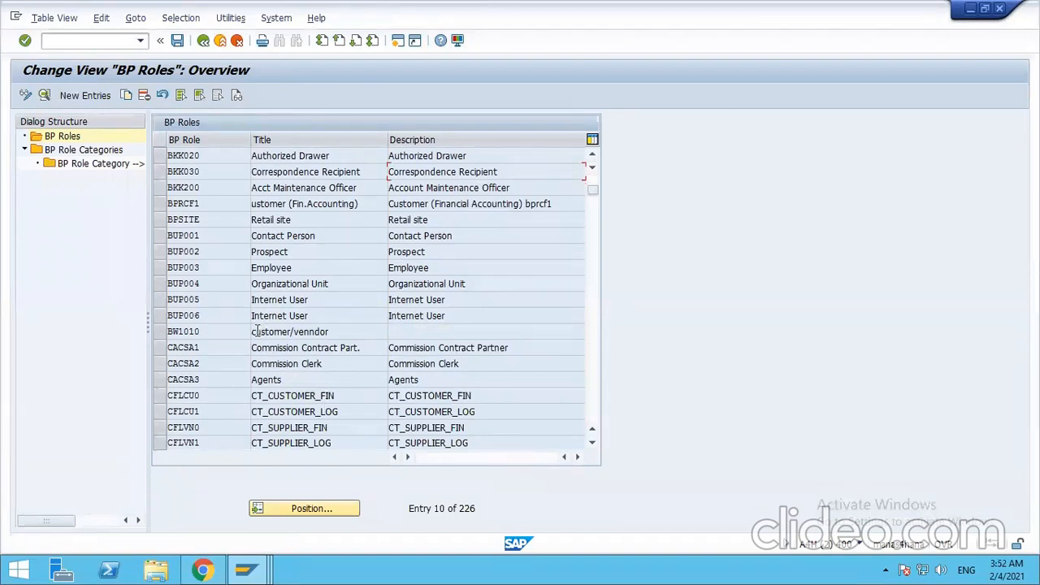
pyautogui.scroll(-2, 256, 333)
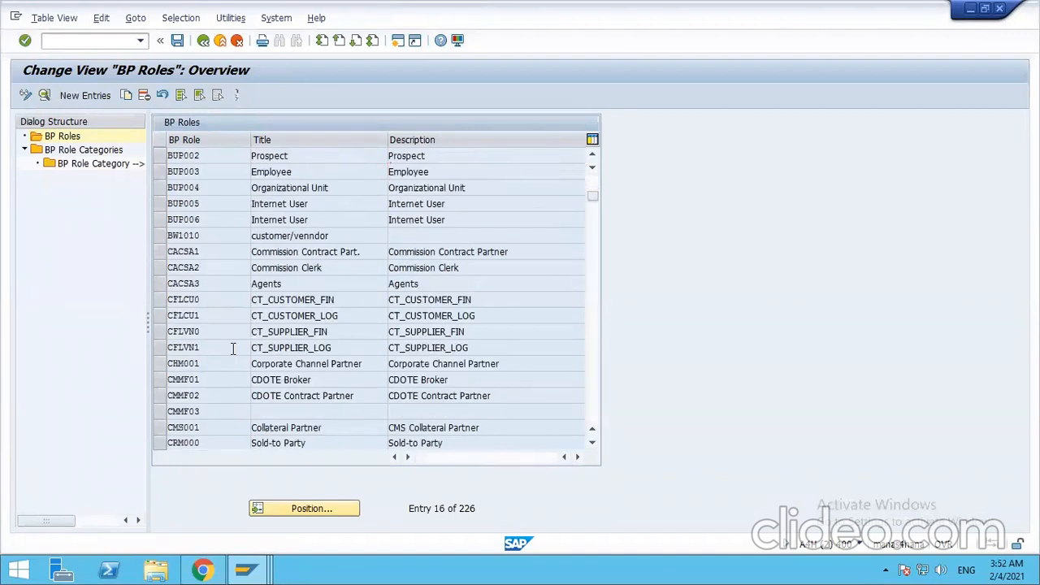
pyautogui.scroll(-5, 233, 348)
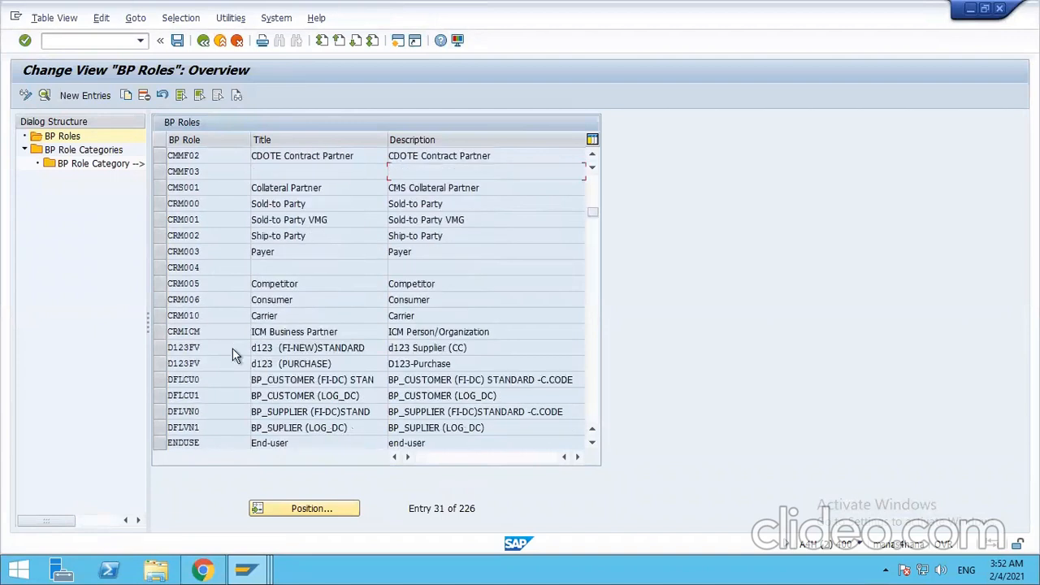
pyautogui.scroll(-1, 232, 349)
pyautogui.scroll(-2, 233, 349)
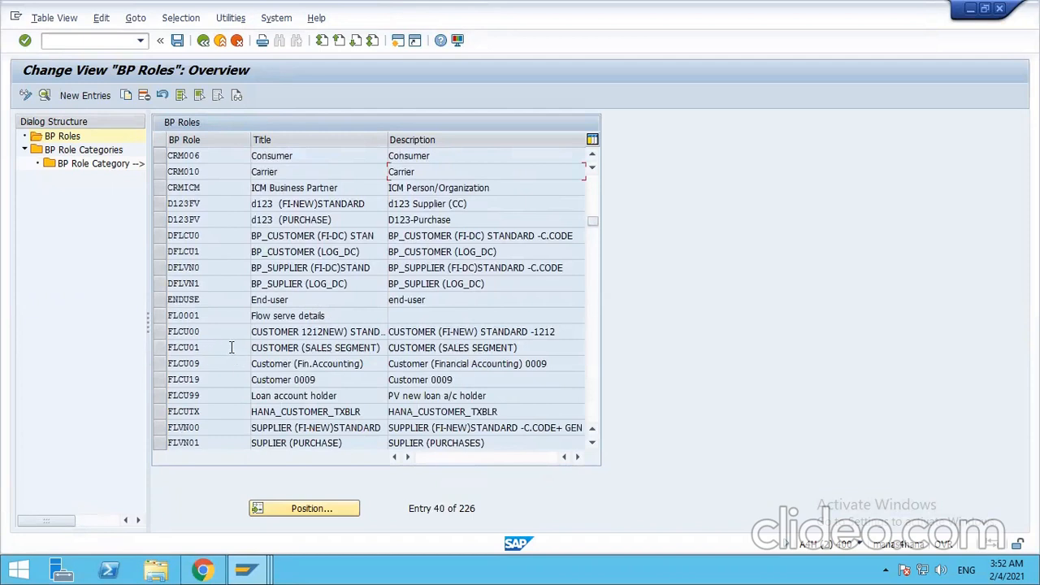
pyautogui.scroll(-1, 236, 355)
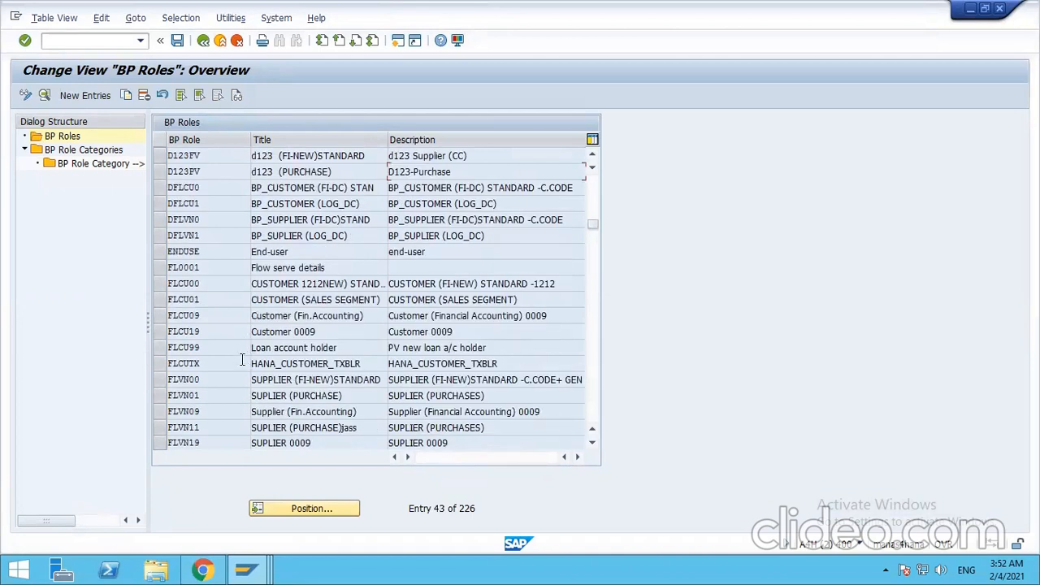
# Mark supplier roles FLVN00 and FLVN01 and customer roles FLCU00 and FLCU01, and return to the implementation guide
pyautogui.click(158, 381)
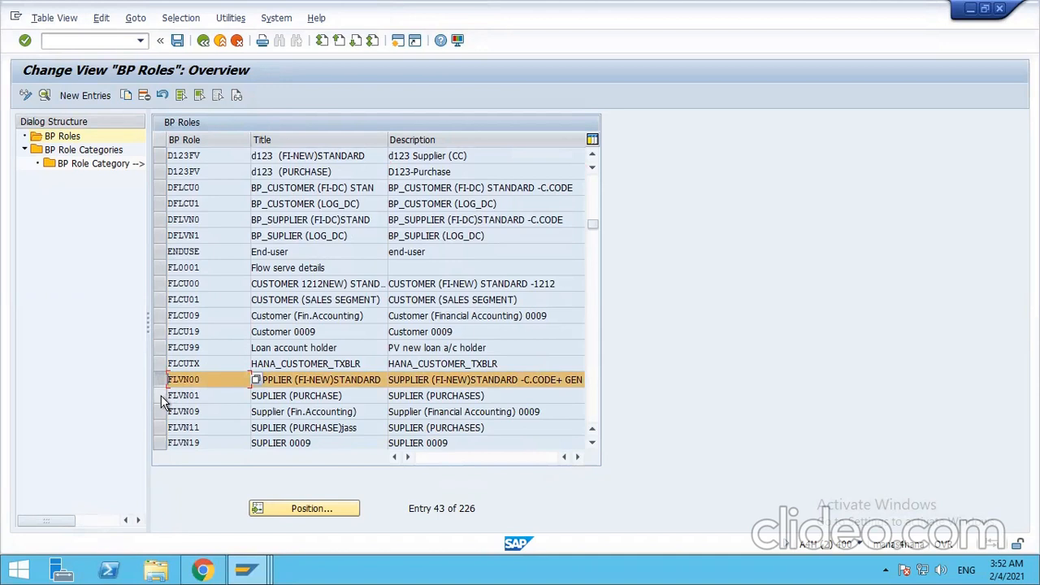
pyautogui.click(160, 396)
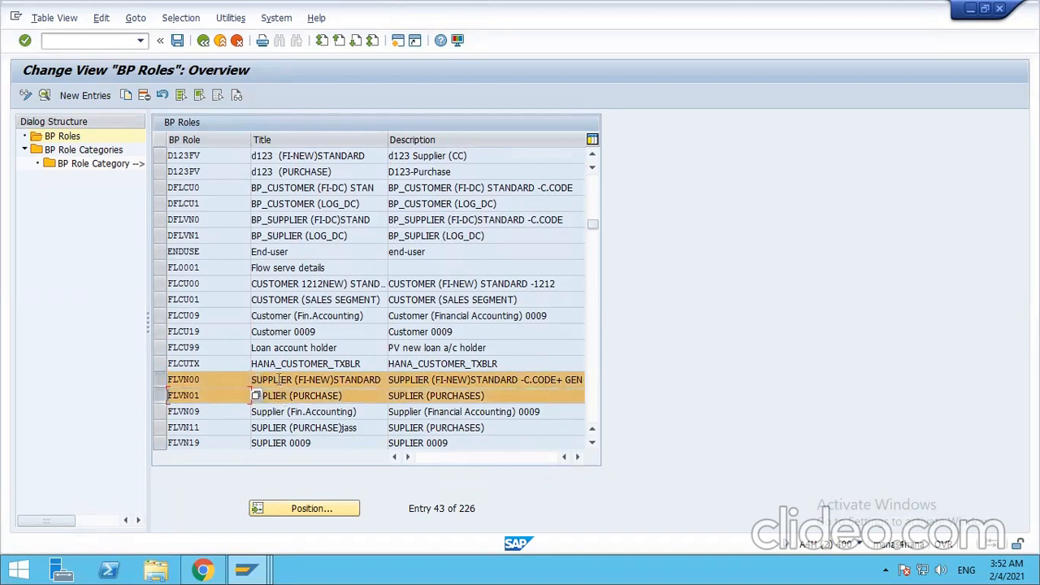
pyautogui.click(157, 285)
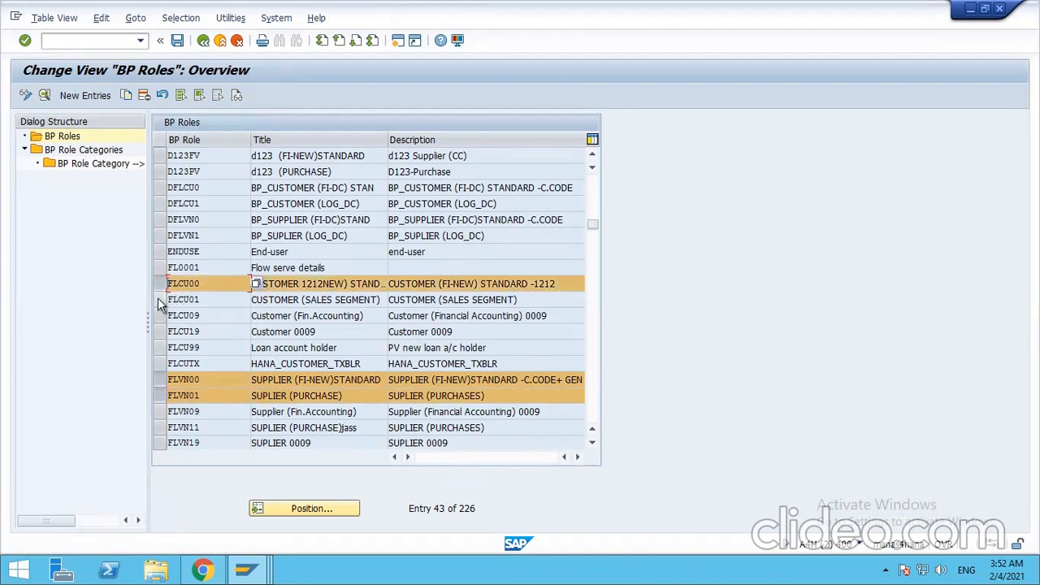
pyautogui.click(154, 299)
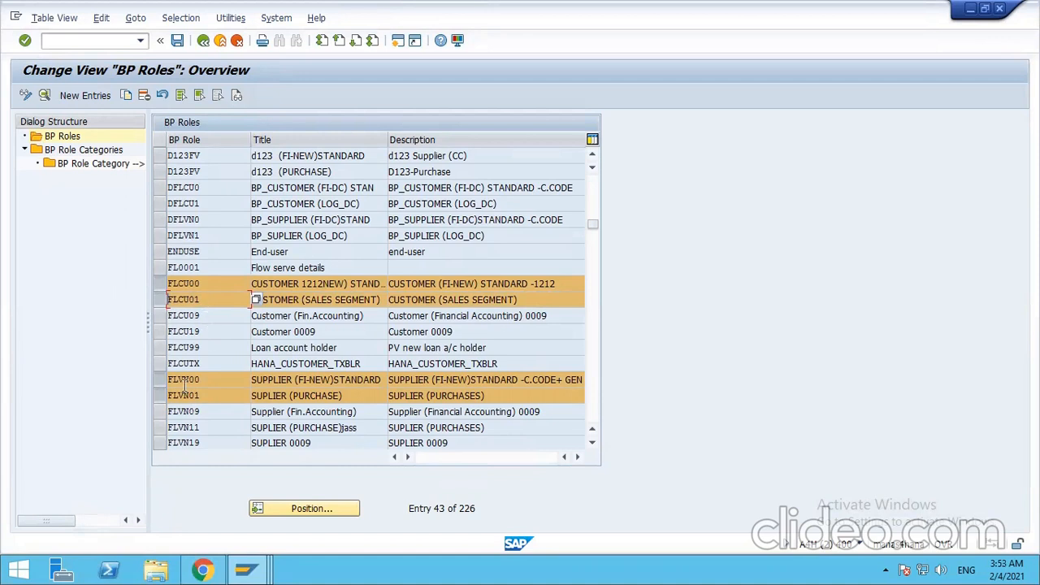
pyautogui.click(202, 42)
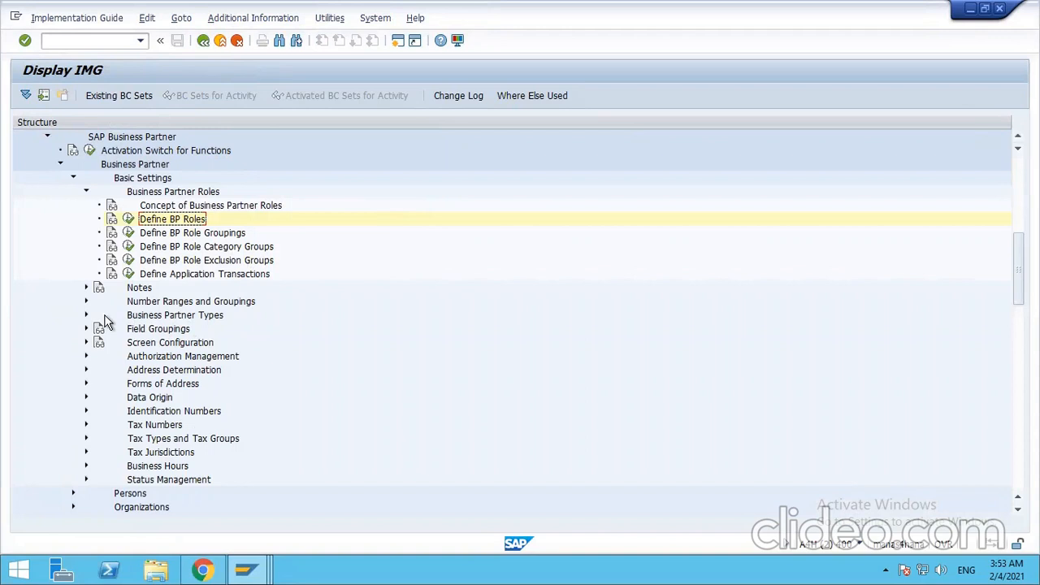
# Collapse Business Partner Roles and open Define Number Ranges under Number Ranges and Groupings
pyautogui.click(85, 192)
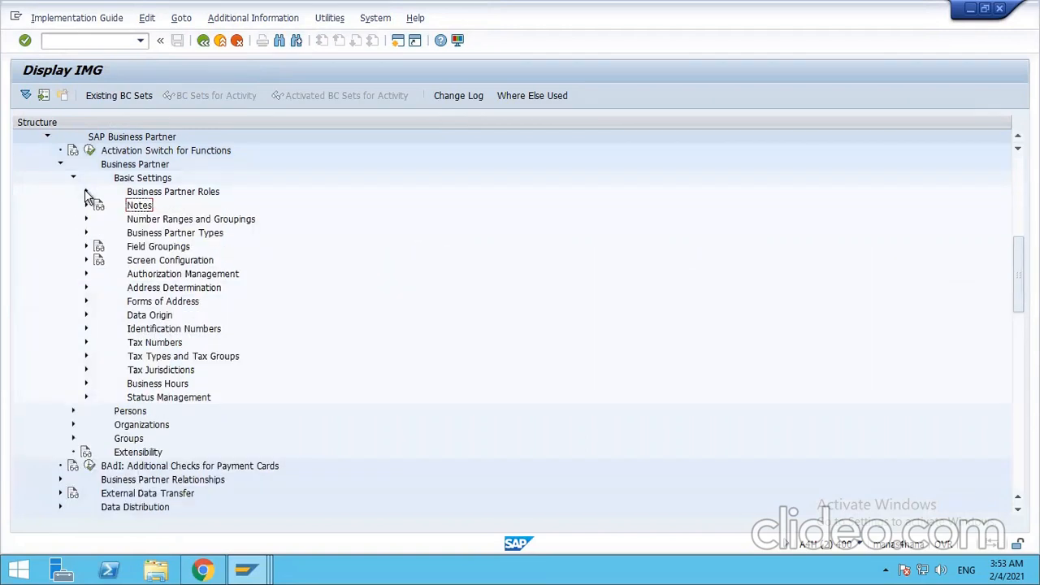
pyautogui.click(170, 223)
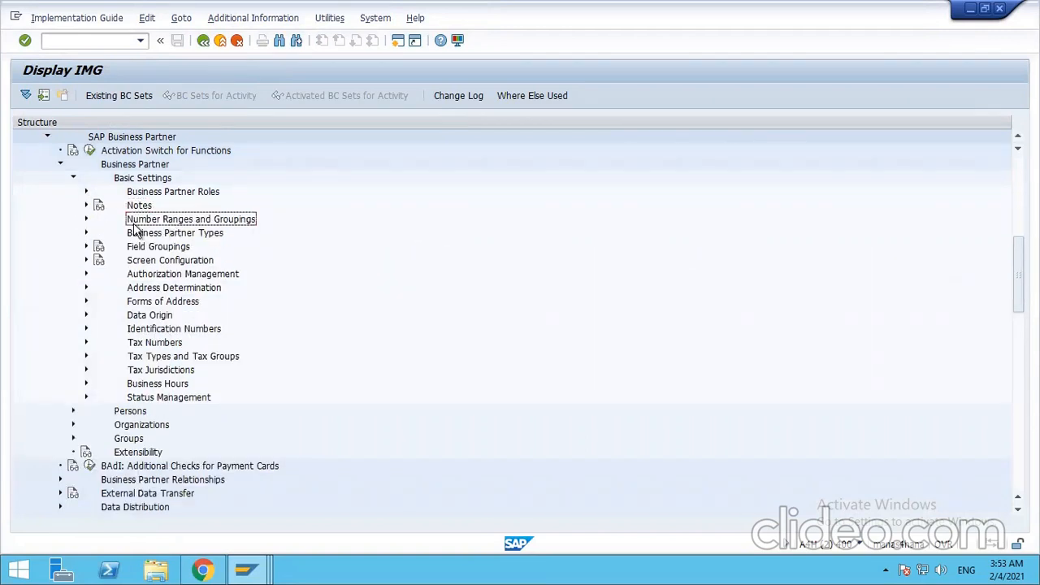
pyautogui.click(87, 220)
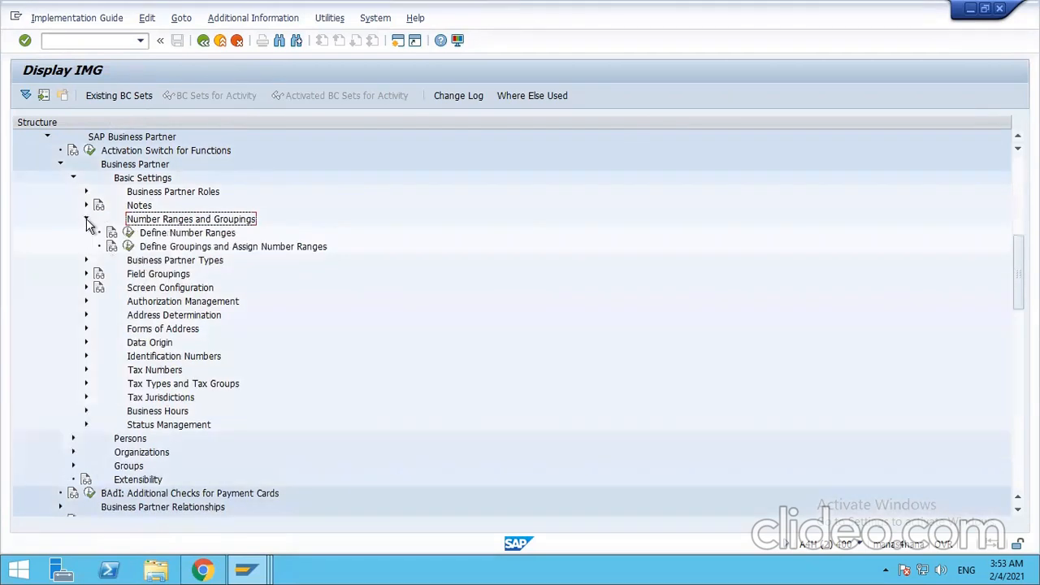
pyautogui.click(156, 234)
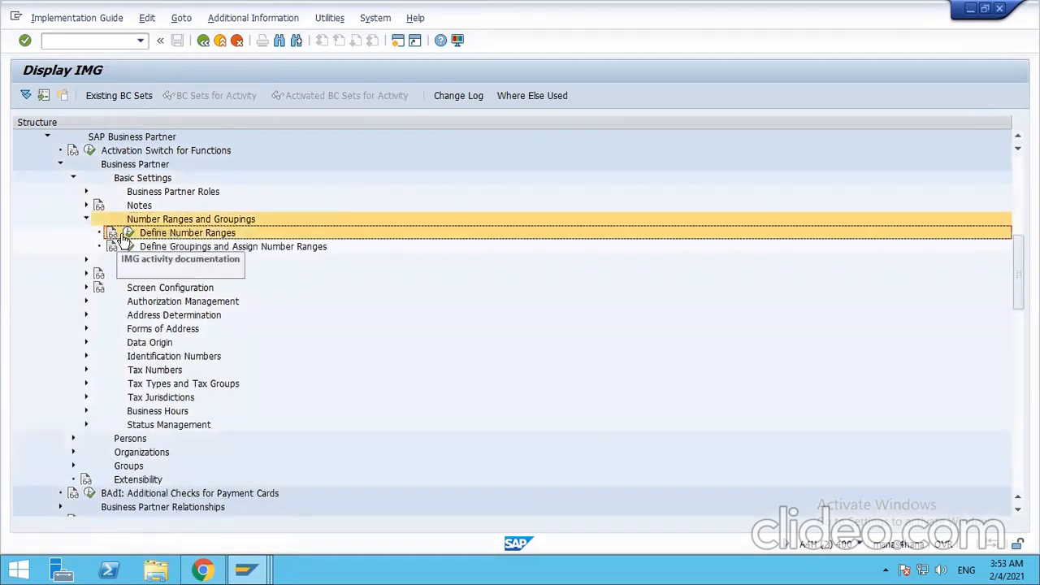
pyautogui.click(128, 234)
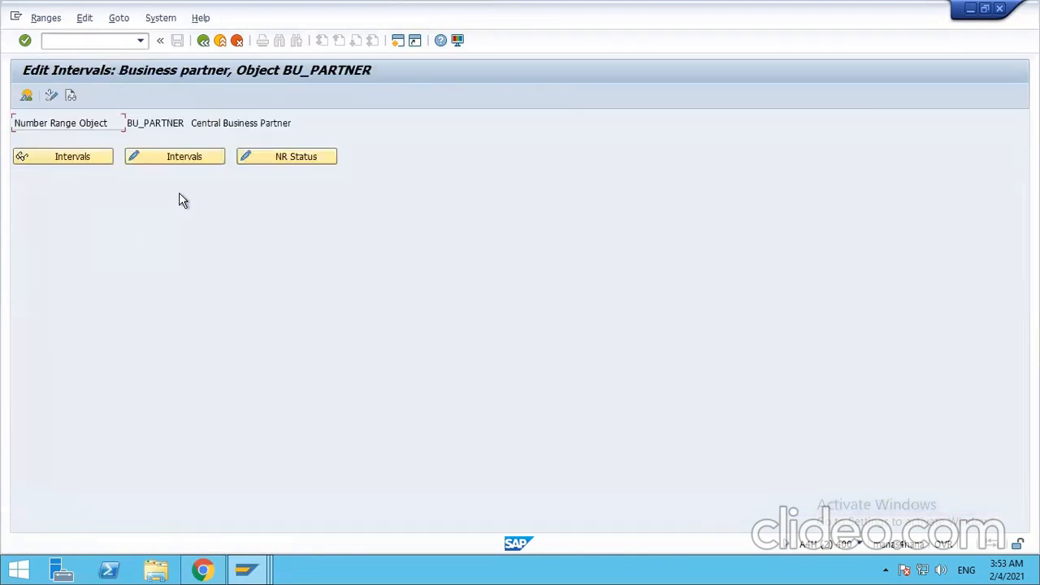
# Open the business partner number intervals for editing and display the list of free intervals
pyautogui.click(181, 157)
pyautogui.click(70, 95)
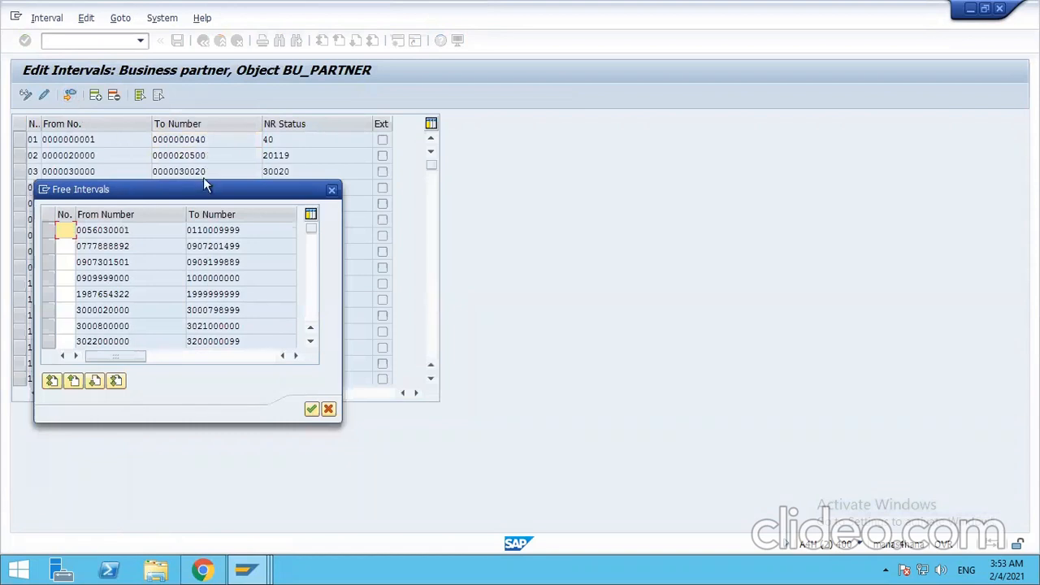
pyautogui.moveTo(205, 191); pyautogui.dragTo(296, 173)
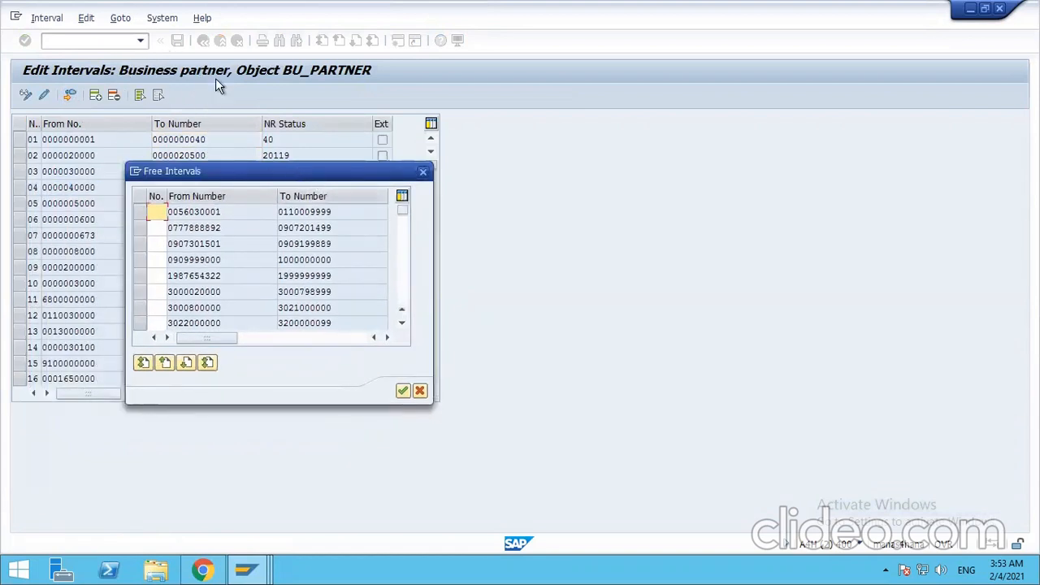
pyautogui.click(247, 569)
pyautogui.click(225, 513)
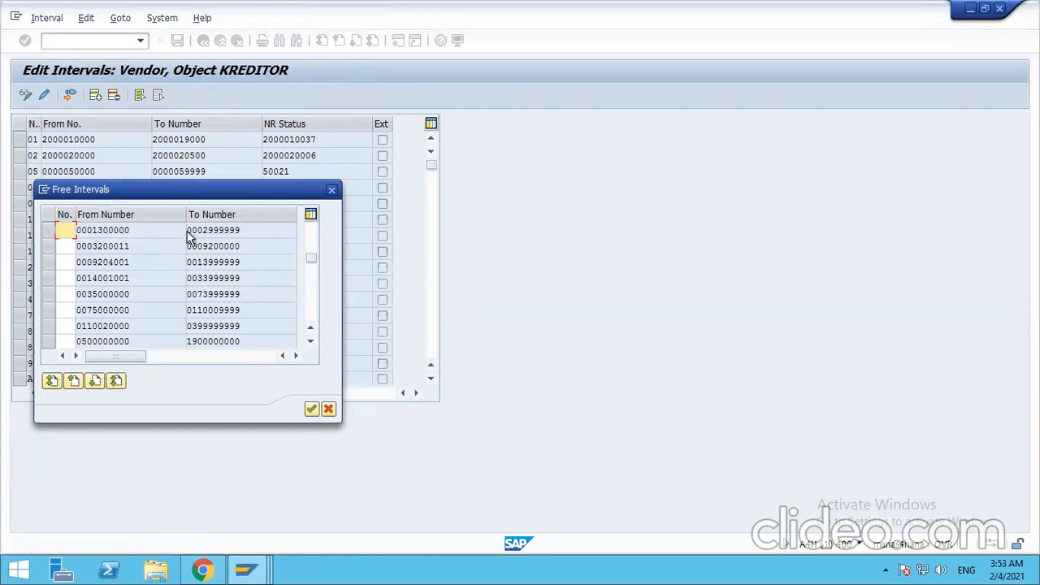
pyautogui.moveTo(252, 571)
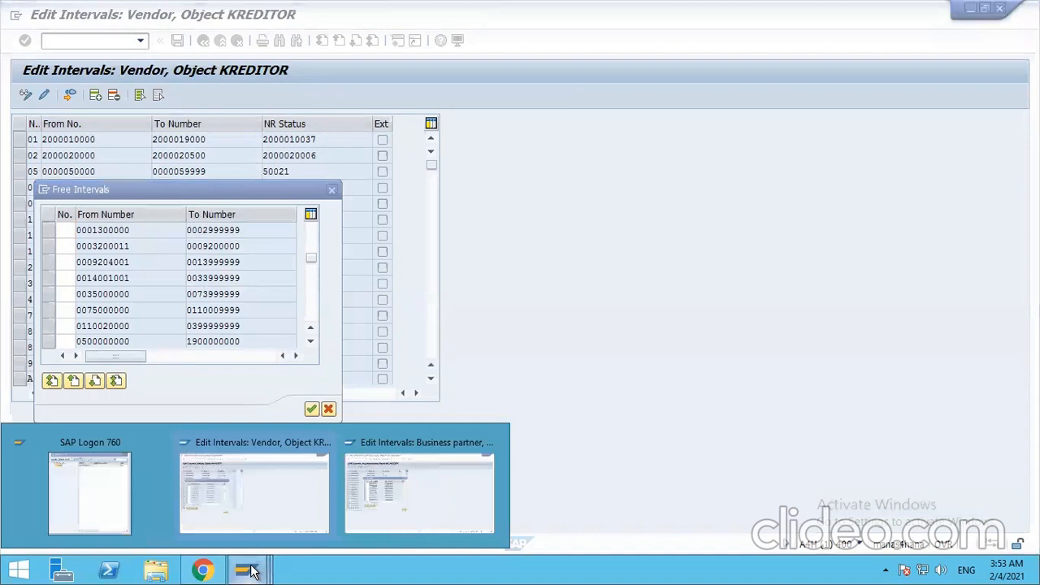
pyautogui.click(395, 511)
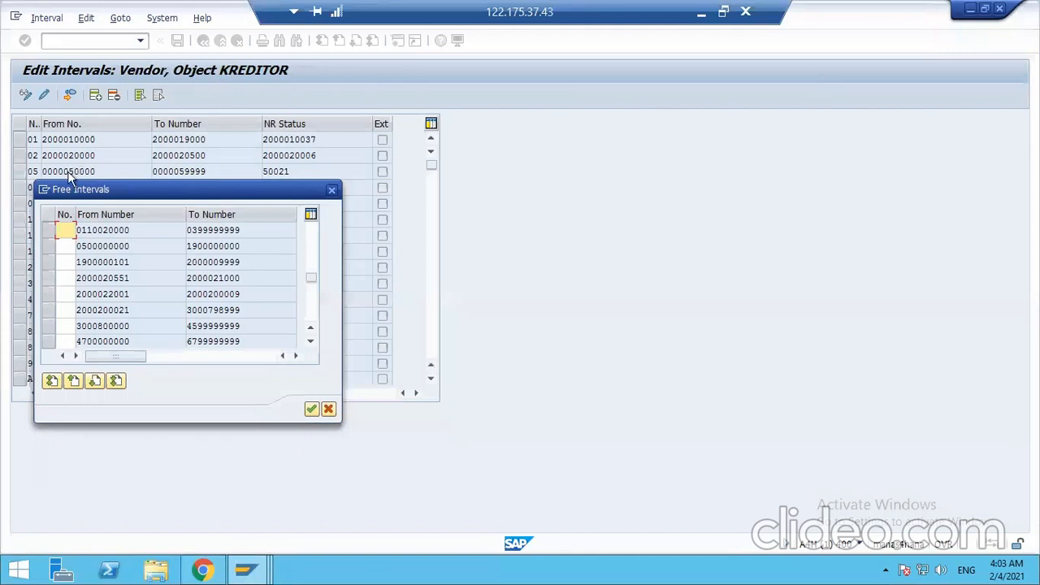
pyautogui.click(49, 326)
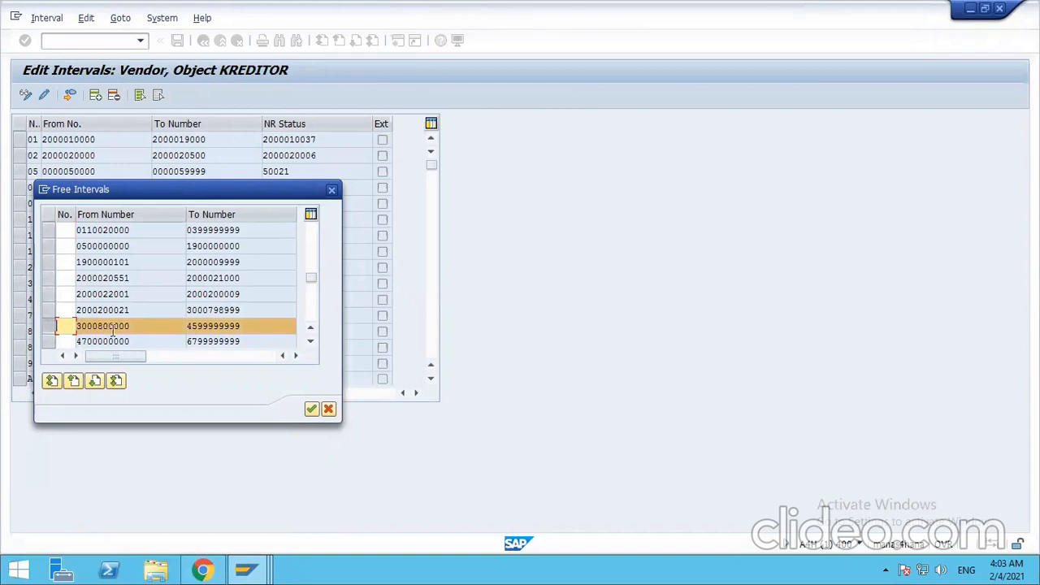
pyautogui.moveTo(246, 569)
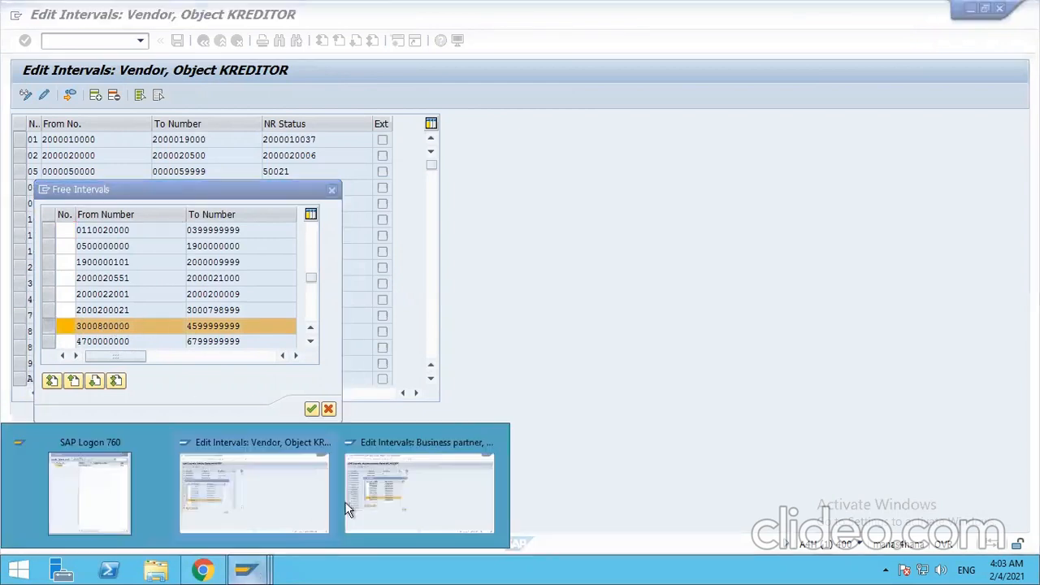
pyautogui.click(414, 488)
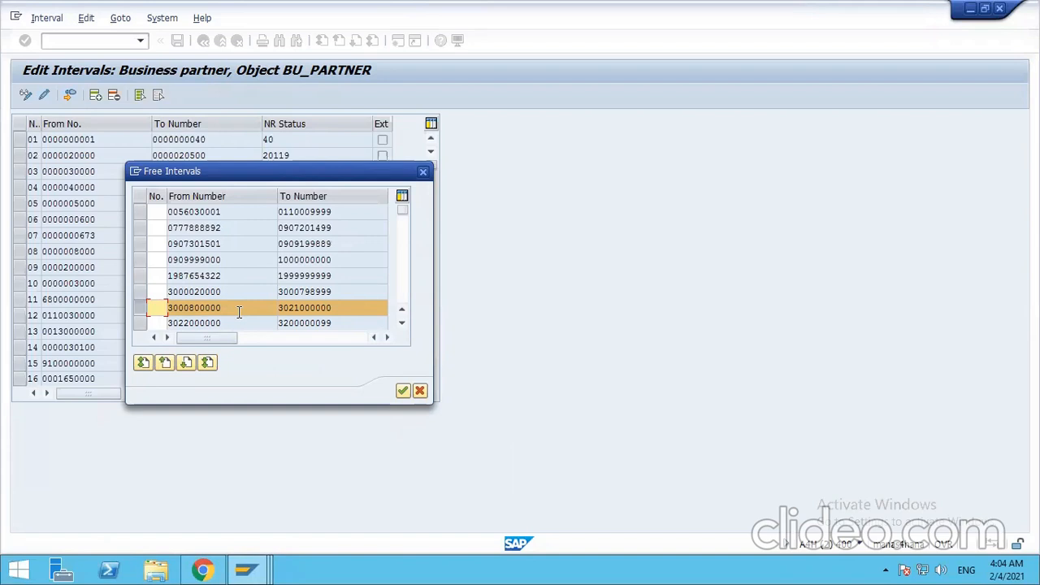
pyautogui.moveTo(221, 309); pyautogui.dragTo(165, 313)
pyautogui.hotkey('ctrl', 'c')
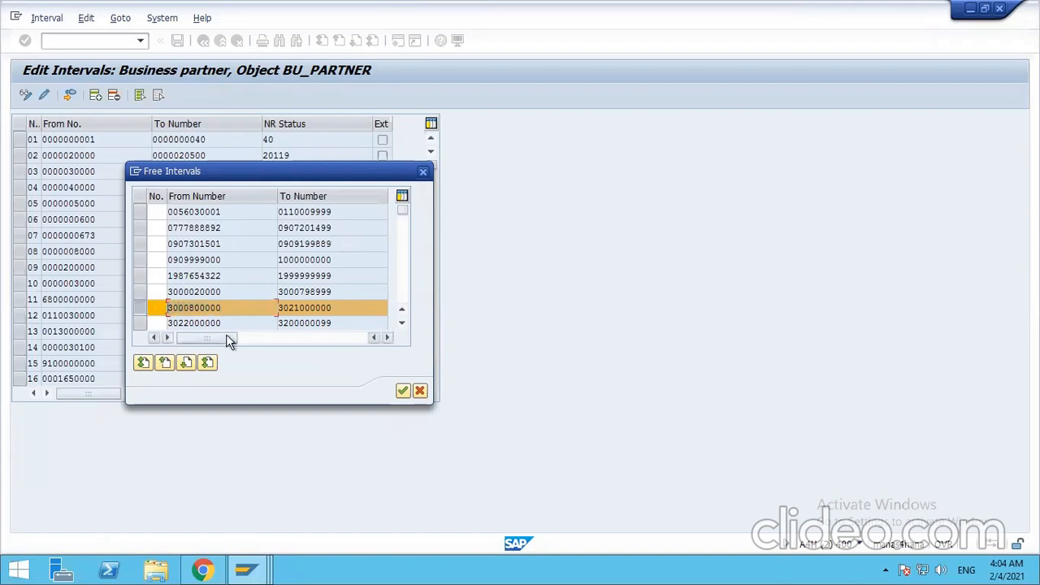
pyautogui.click(419, 392)
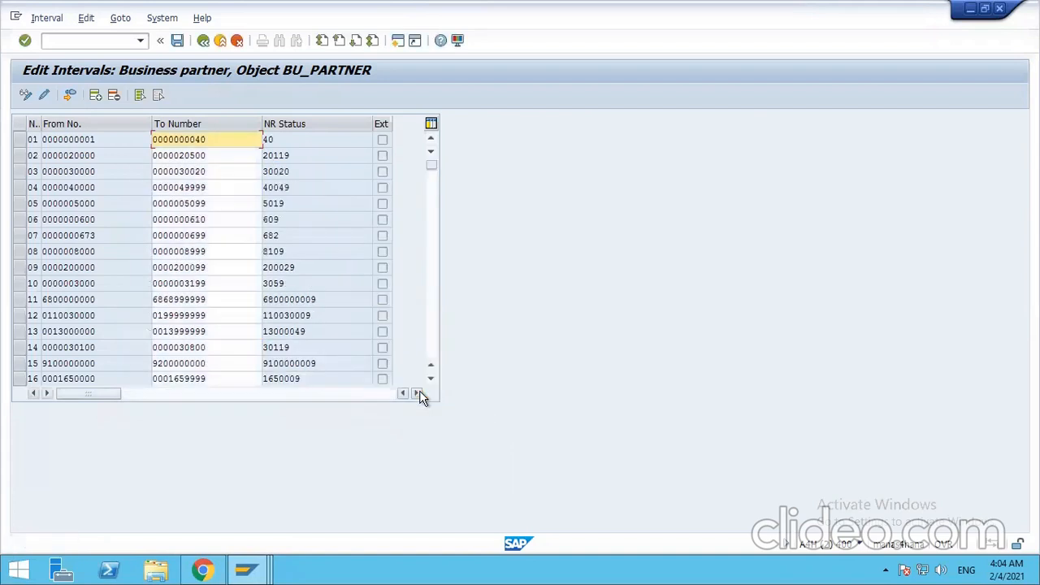
pyautogui.click(95, 95)
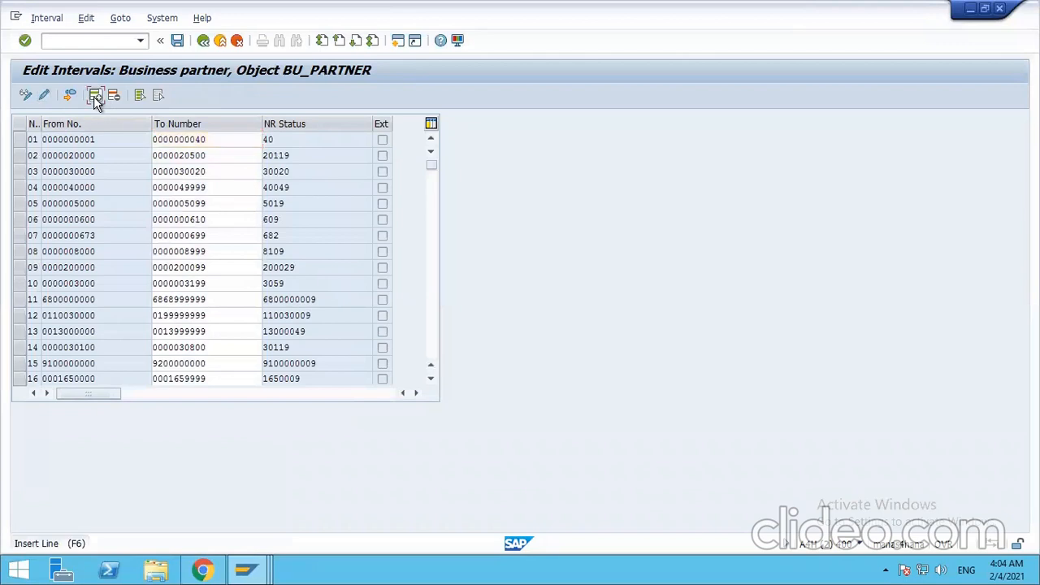
pyautogui.click(85, 139)
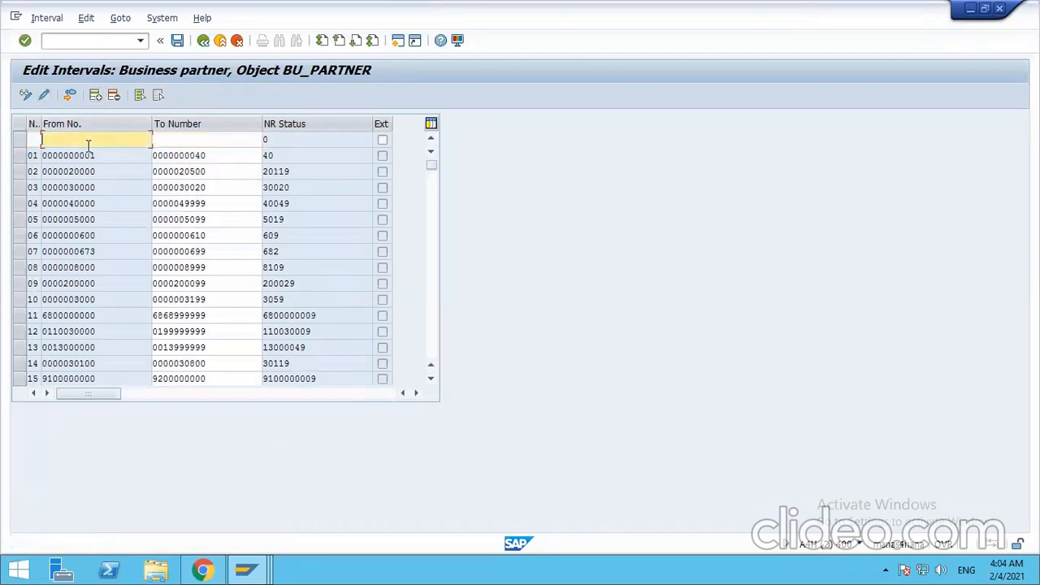
pyautogui.hotkey('ctrl', 'v')
pyautogui.click(163, 142)
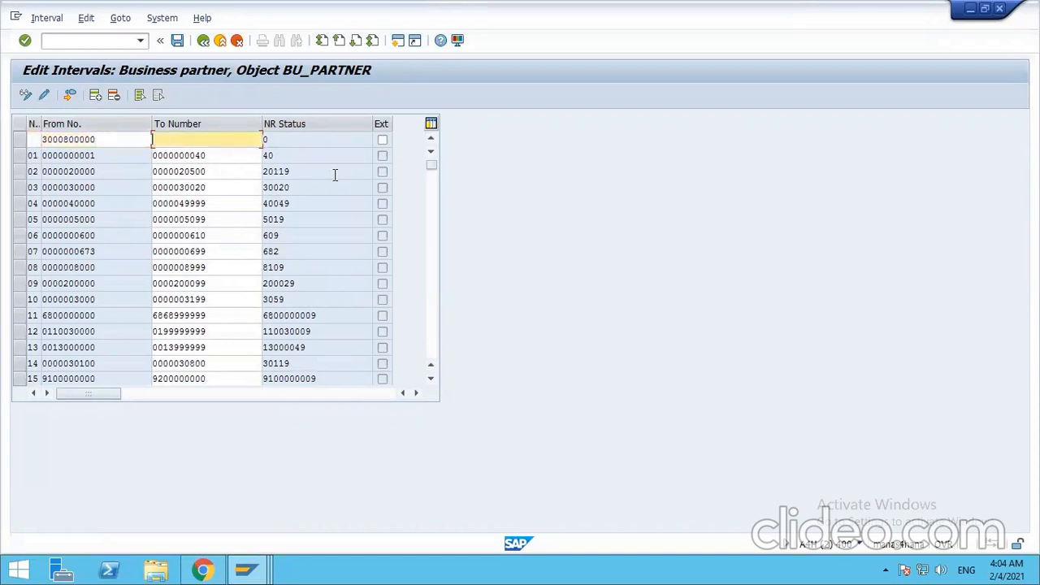
pyautogui.hotkey('ctrl', 'v')
pyautogui.click(180, 140)
pyautogui.click(34, 140)
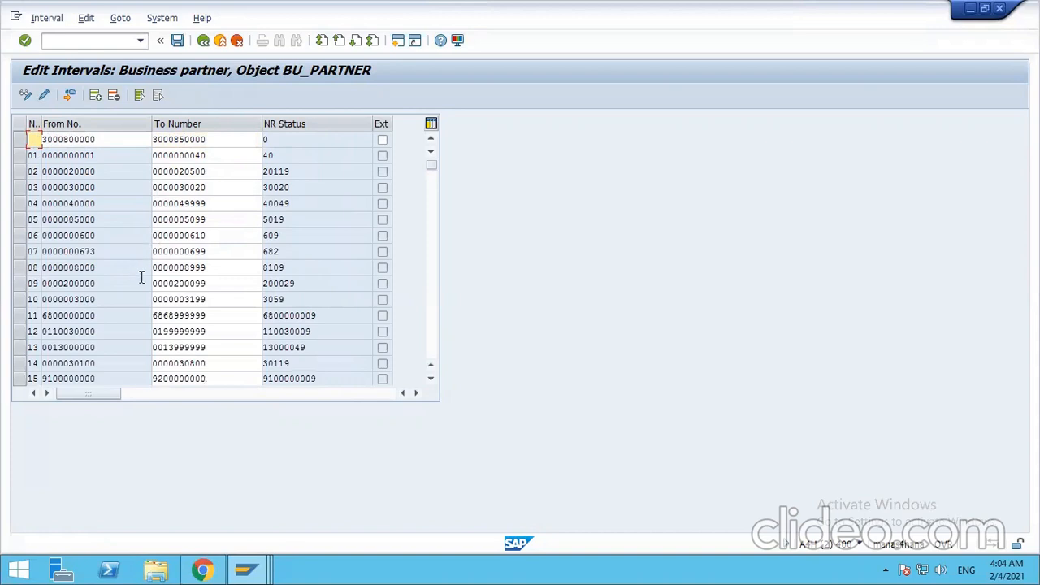
# Look through the existing business partner intervals for an interval identifier that is not yet in use
pyautogui.scroll(-6, 95, 309)
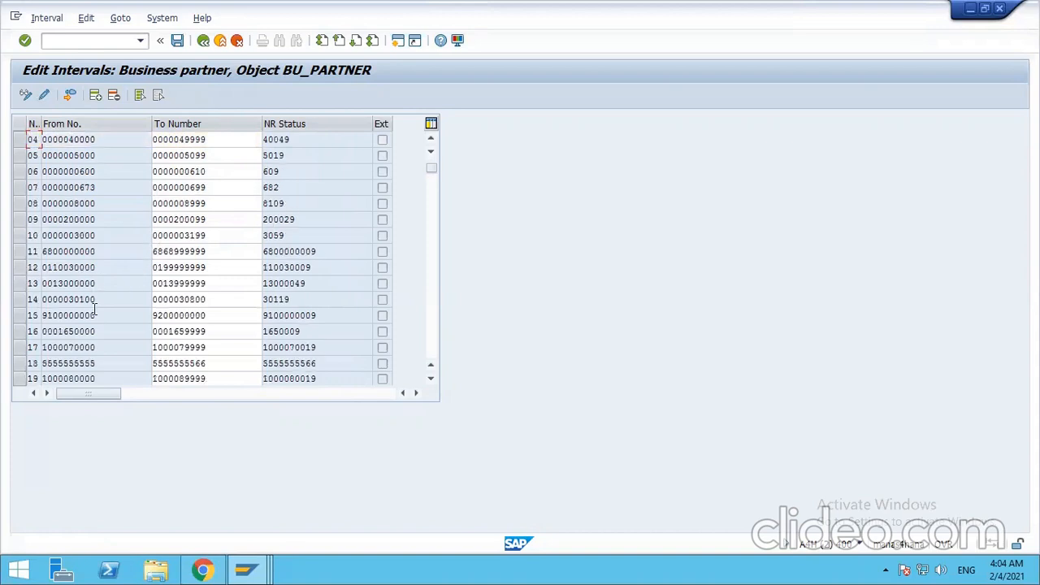
pyautogui.scroll(-3, 95, 309)
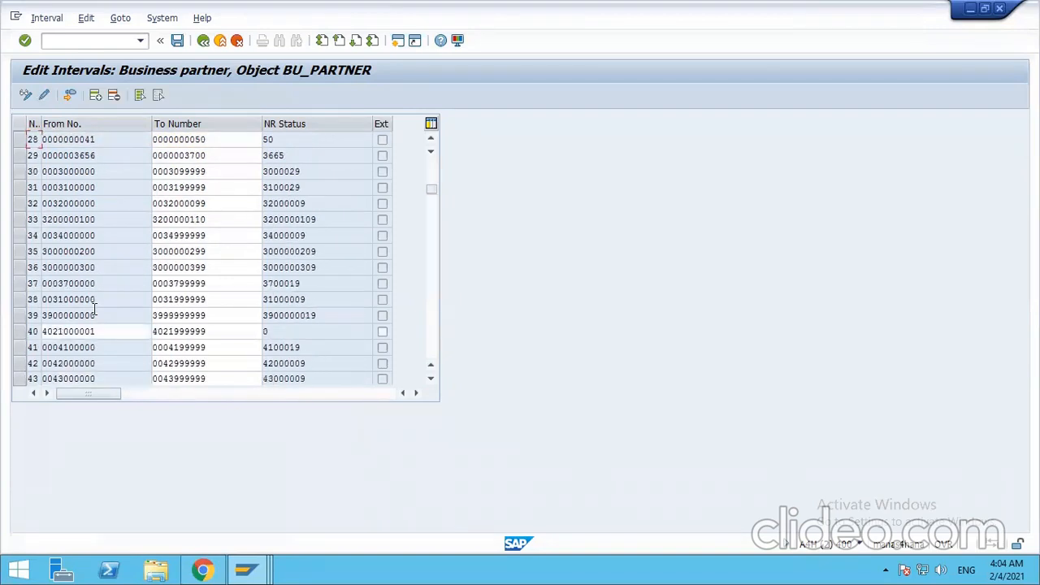
pyautogui.scroll(-3, 94, 309)
pyautogui.scroll(-2, 94, 309)
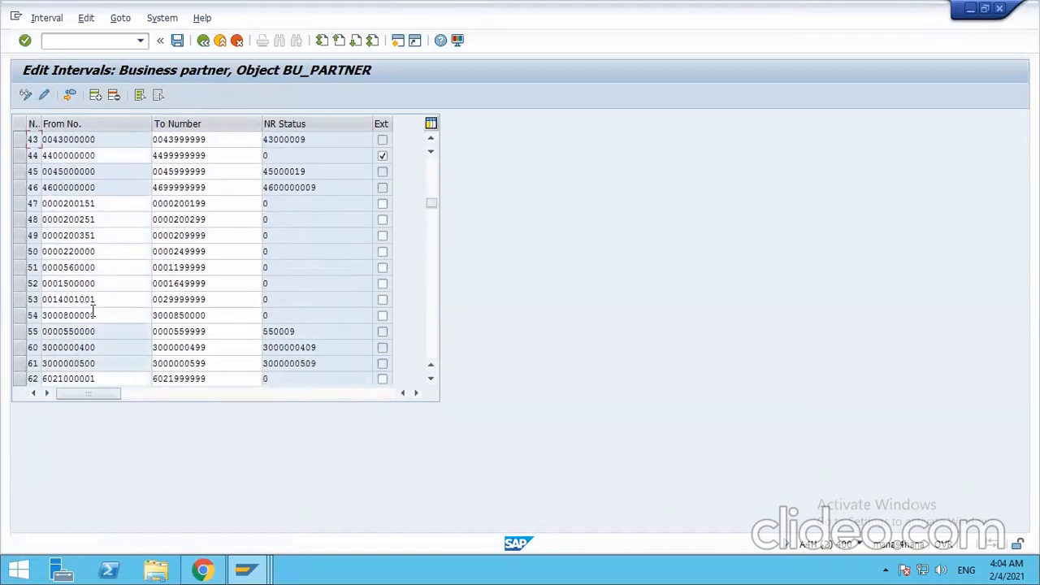
pyautogui.scroll(-2, 94, 312)
pyautogui.scroll(-4, 95, 312)
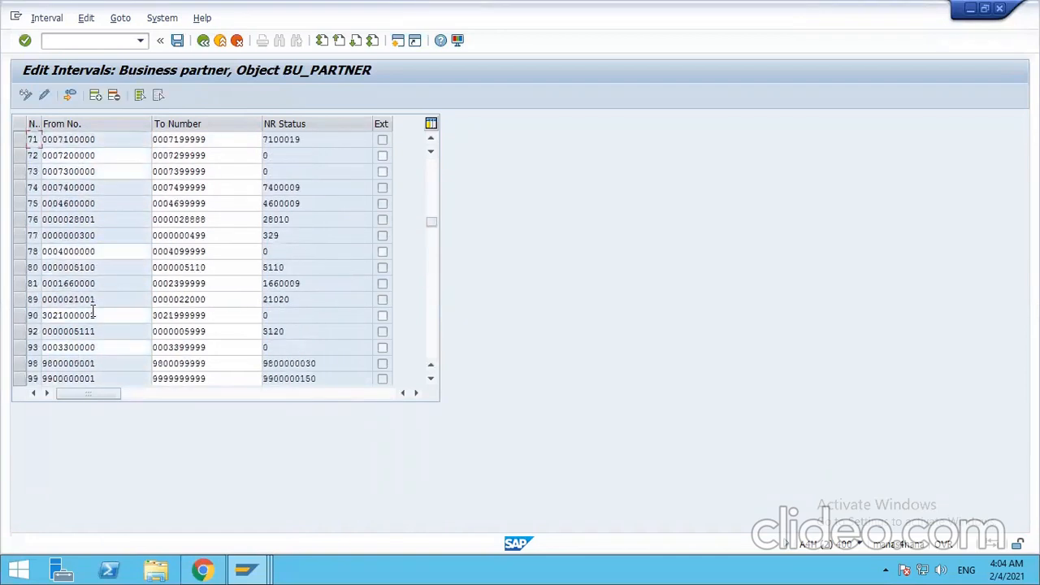
pyautogui.scroll(-6, 95, 312)
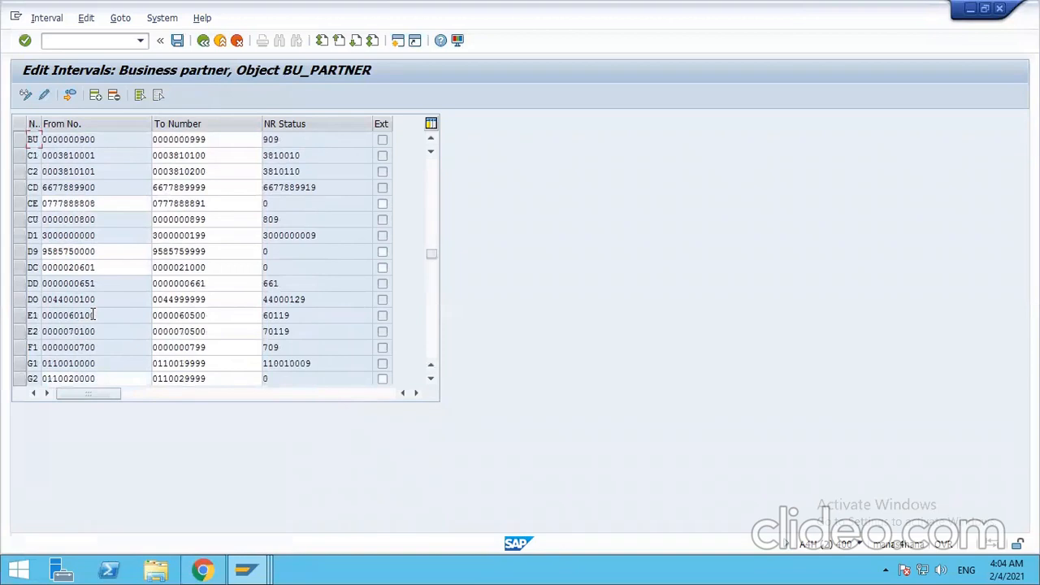
pyautogui.scroll(-5, 95, 315)
pyautogui.scroll(-3, 94, 317)
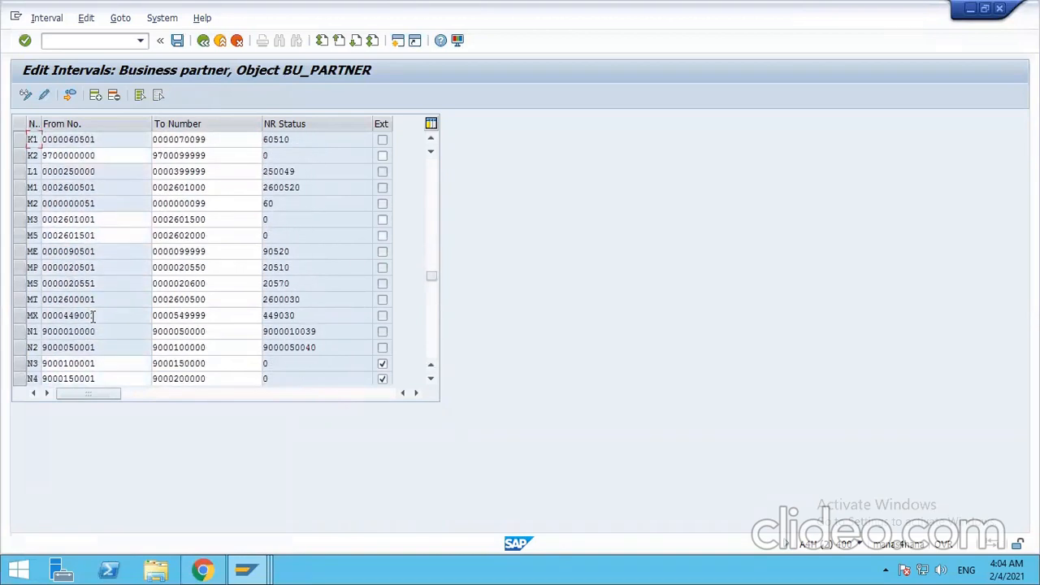
pyautogui.scroll(-3, 93, 317)
pyautogui.scroll(20, 93, 318)
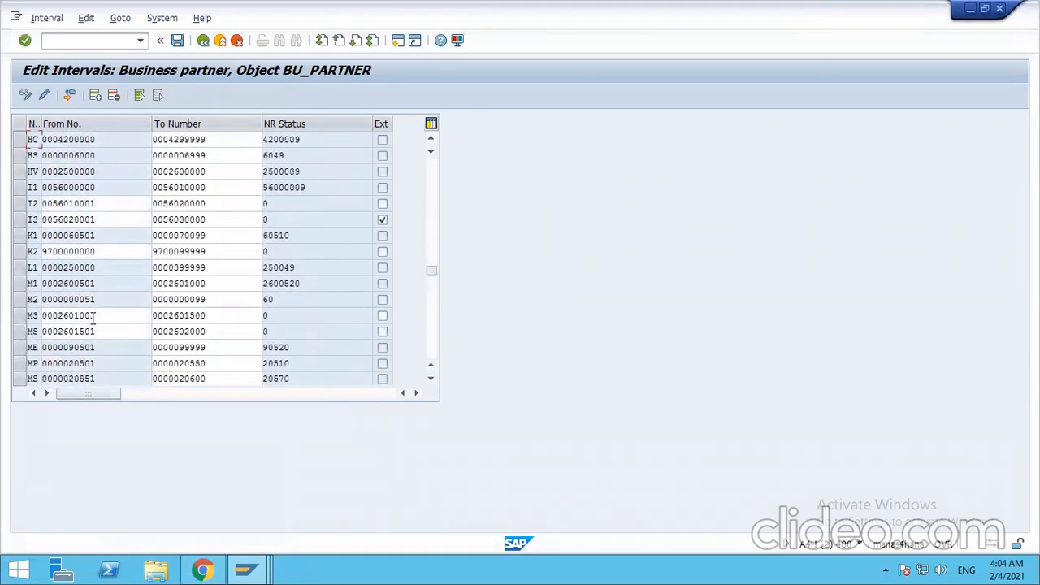
pyautogui.scroll(20, 93, 318)
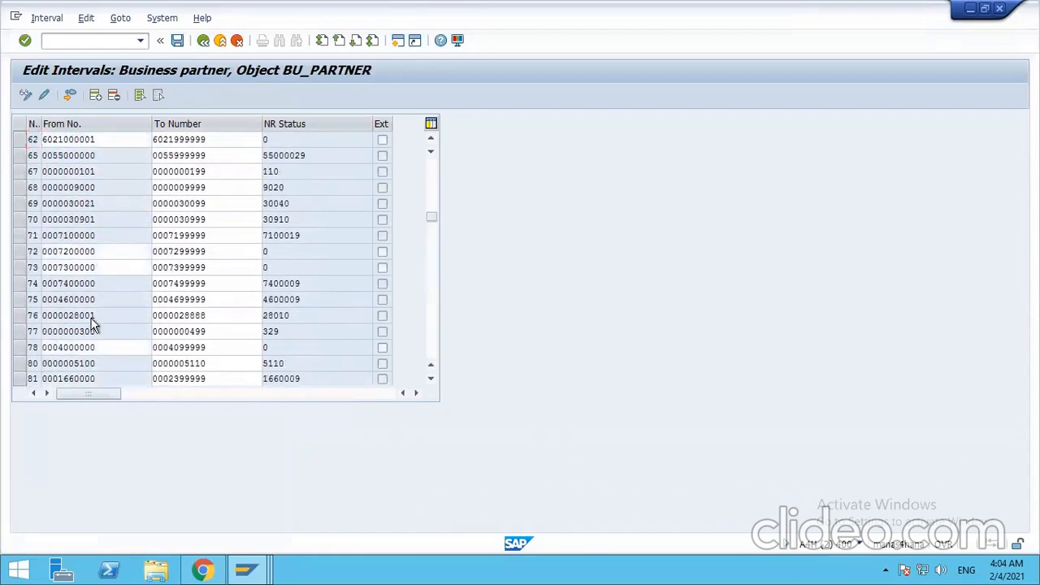
pyautogui.scroll(1, 93, 321)
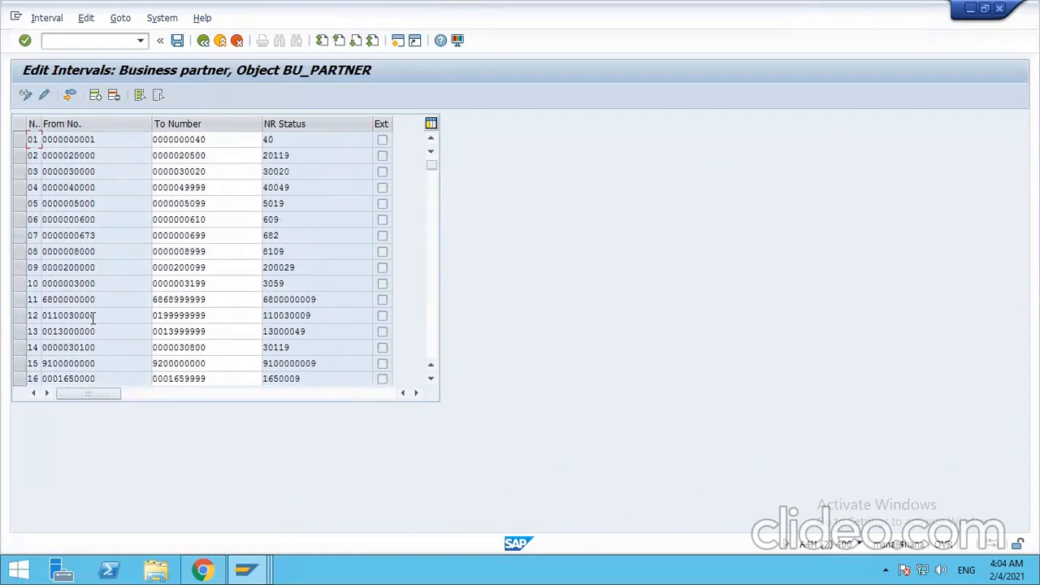
pyautogui.scroll(-6, 93, 317)
pyautogui.scroll(-20, 96, 309)
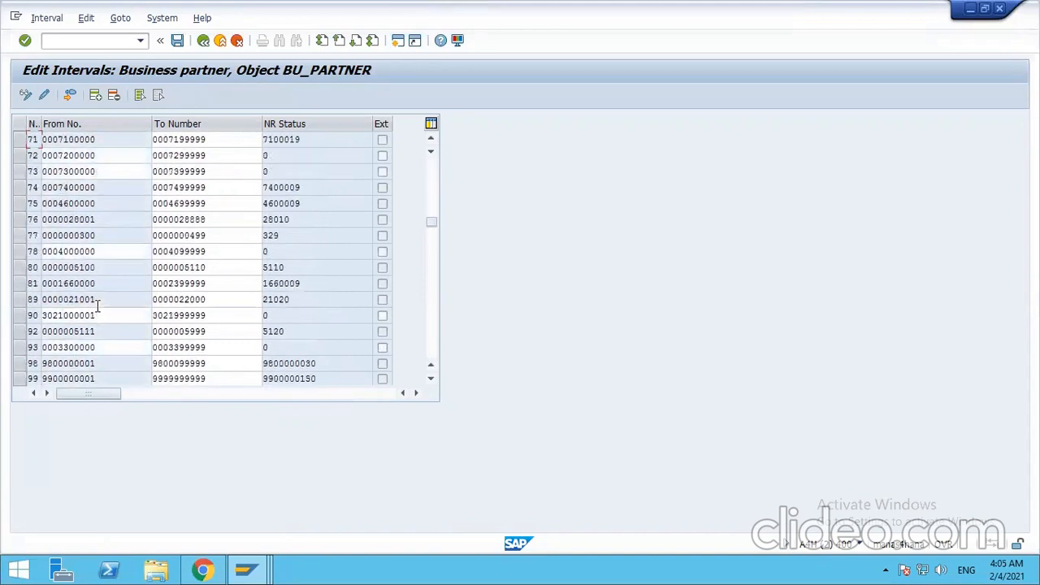
pyautogui.scroll(-20, 110, 316)
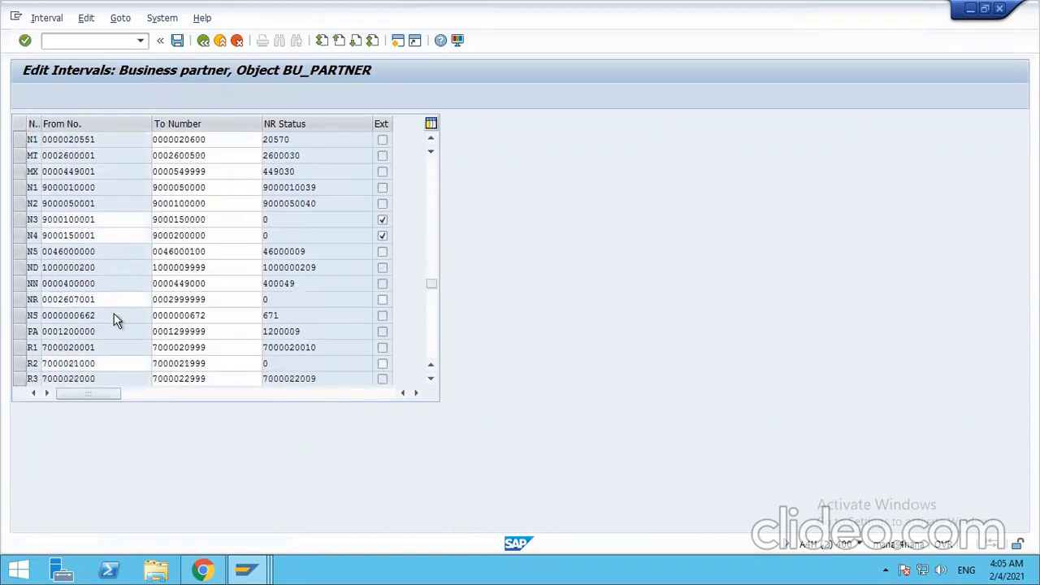
pyautogui.scroll(-5, 122, 315)
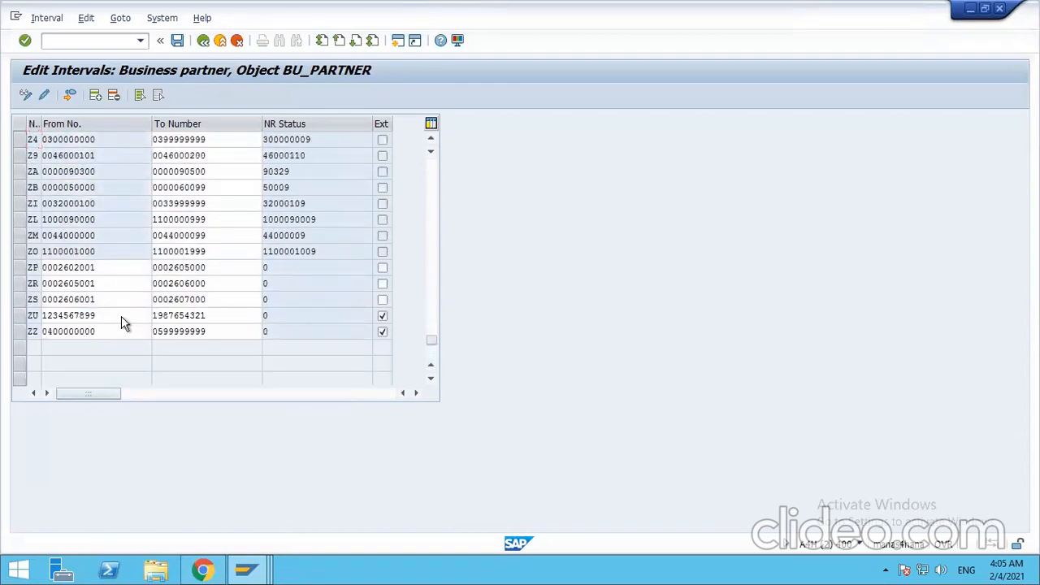
pyautogui.scroll(10, 124, 316)
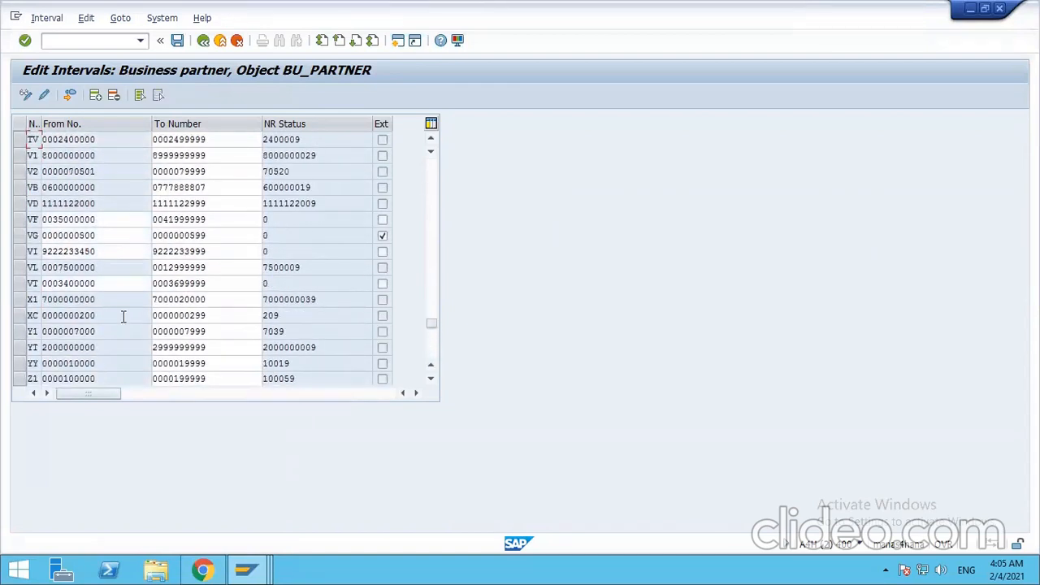
pyautogui.scroll(10, 124, 317)
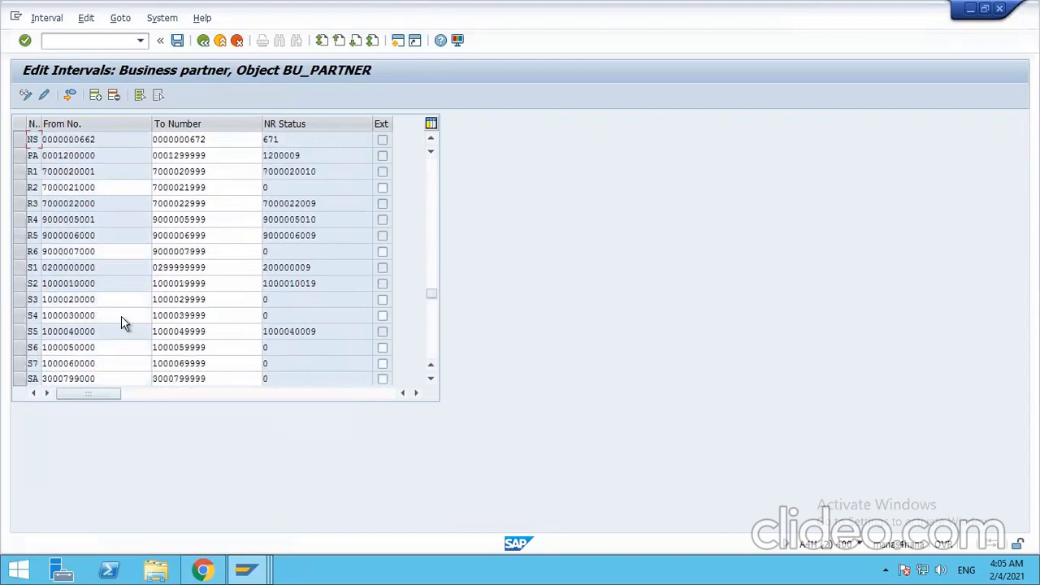
pyautogui.scroll(5, 121, 317)
pyautogui.scroll(15, 123, 316)
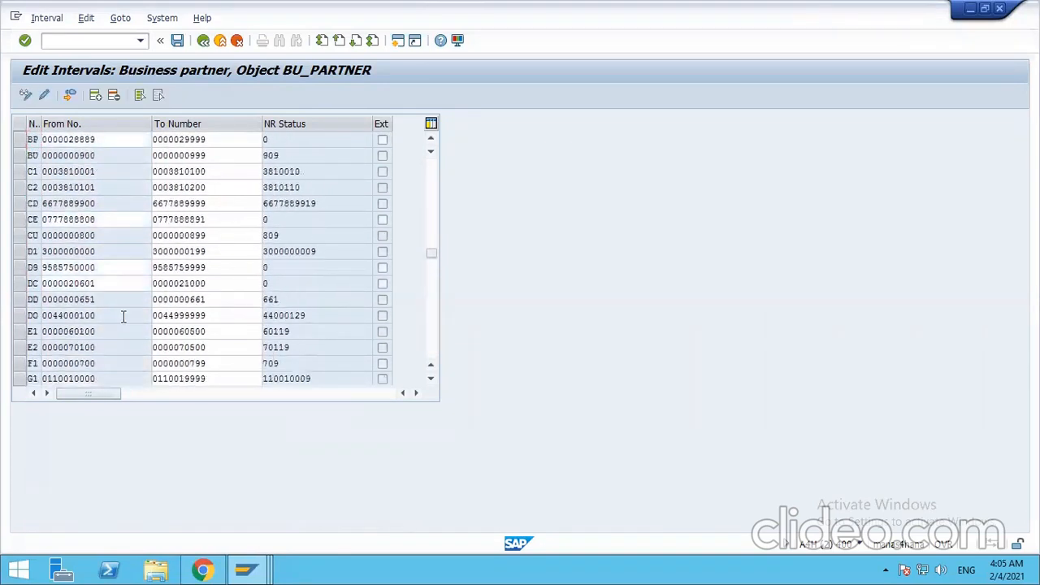
pyautogui.scroll(5, 123, 316)
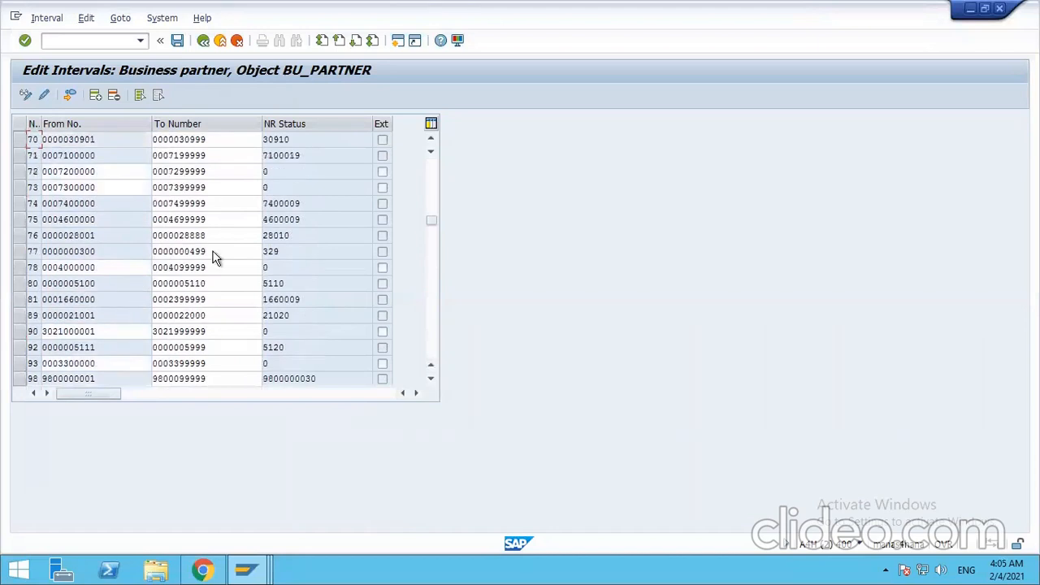
pyautogui.scroll(5, 216, 258)
pyautogui.scroll(10, 215, 258)
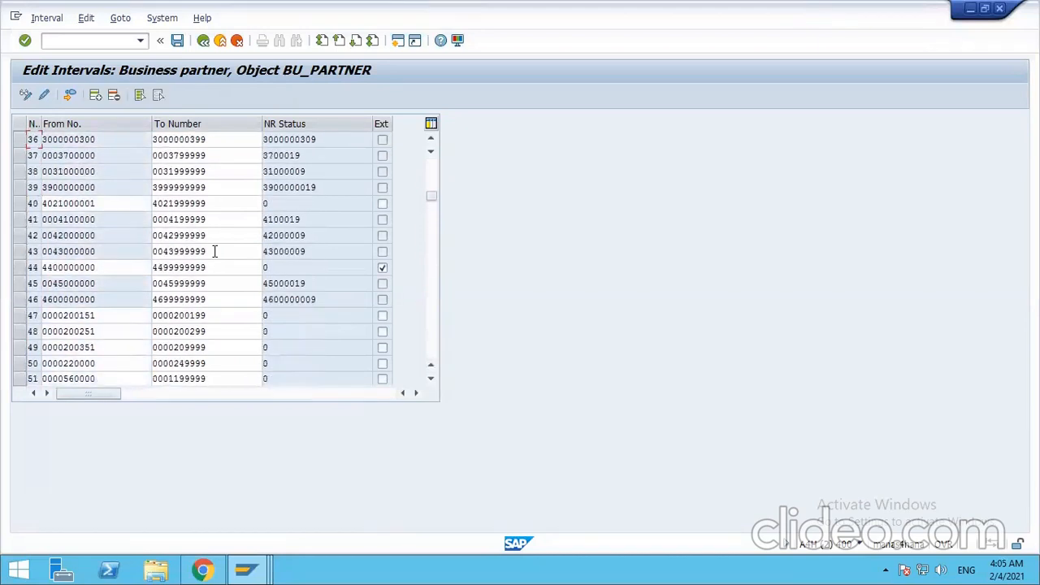
pyautogui.scroll(3, 215, 252)
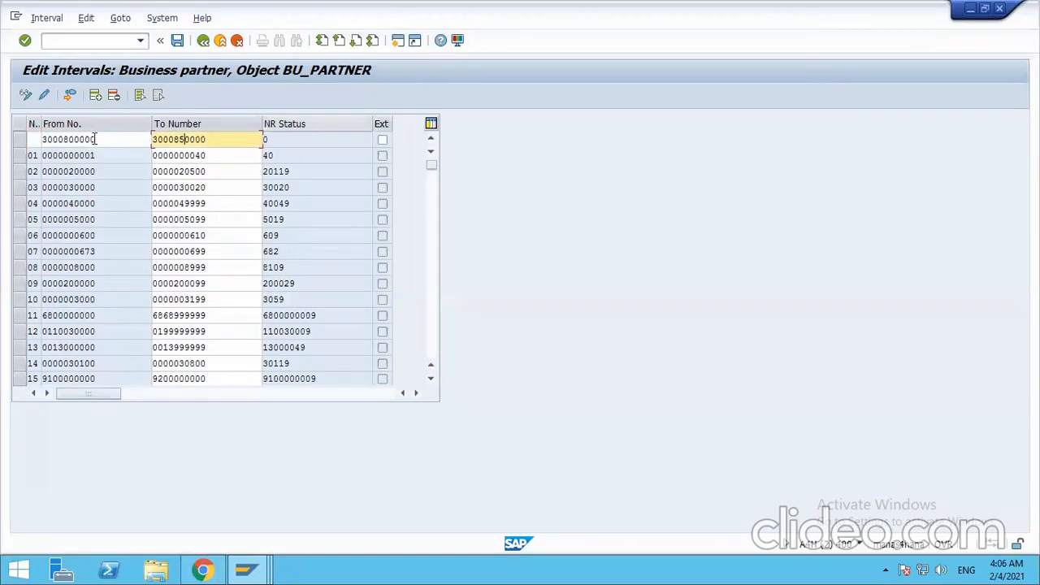
# Give the new business partner interval the identifier A2 and save it, acknowledging the transport notice
pyautogui.press('Return')
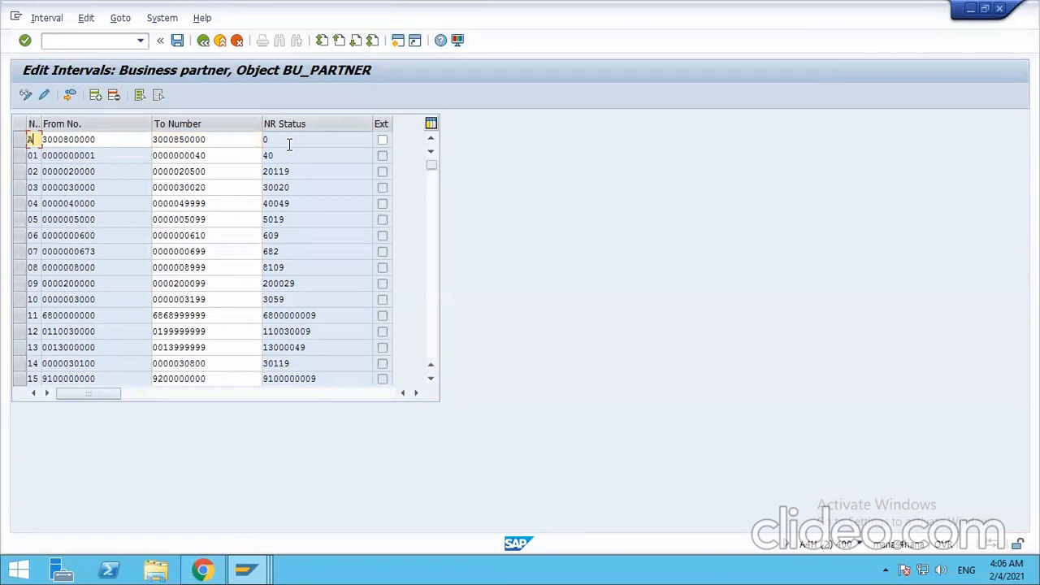
pyautogui.scroll(-1, 289, 144)
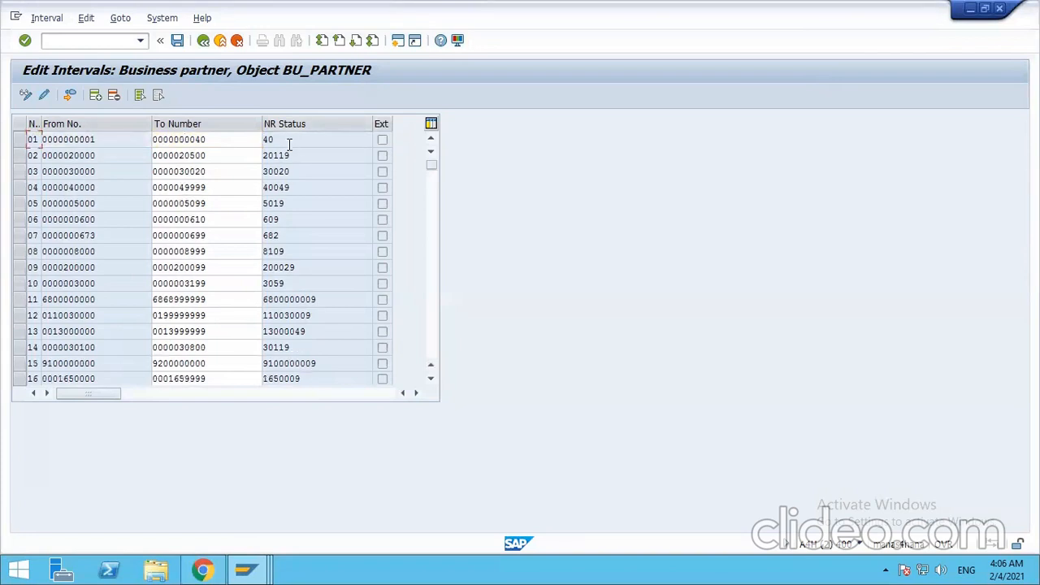
pyautogui.click(178, 42)
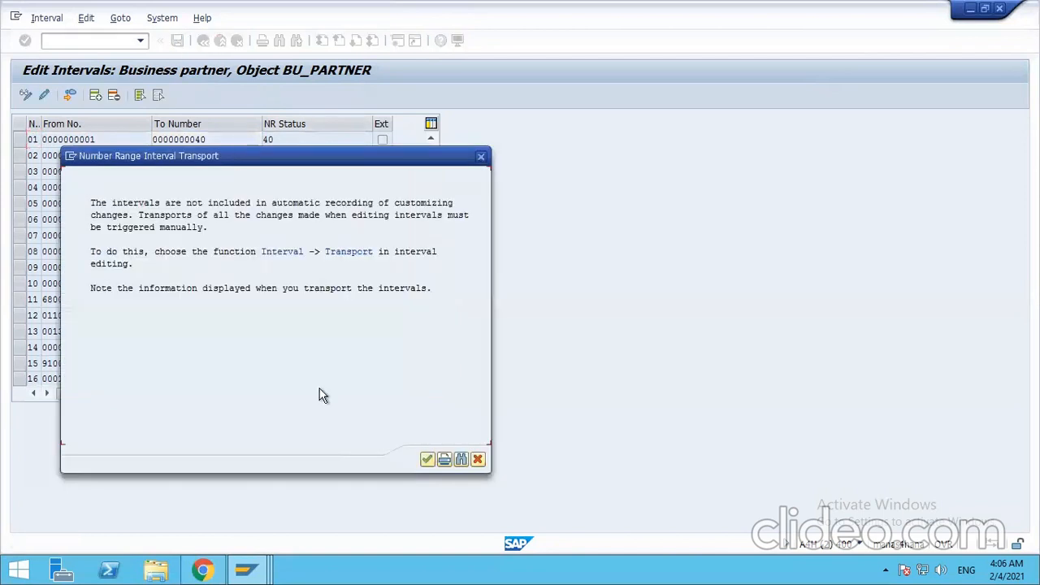
pyautogui.click(427, 460)
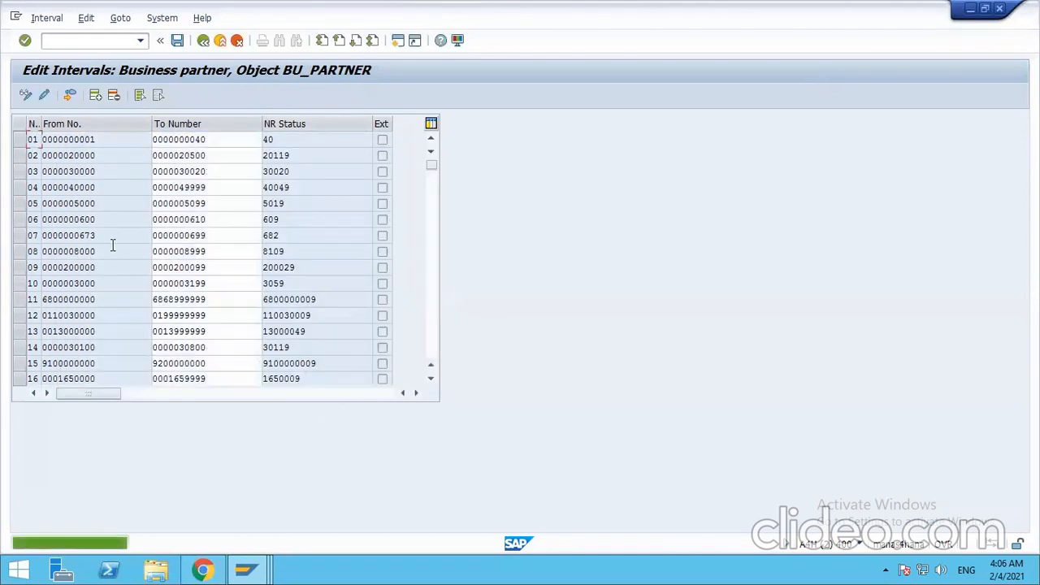
pyautogui.scroll(-15, 157, 259)
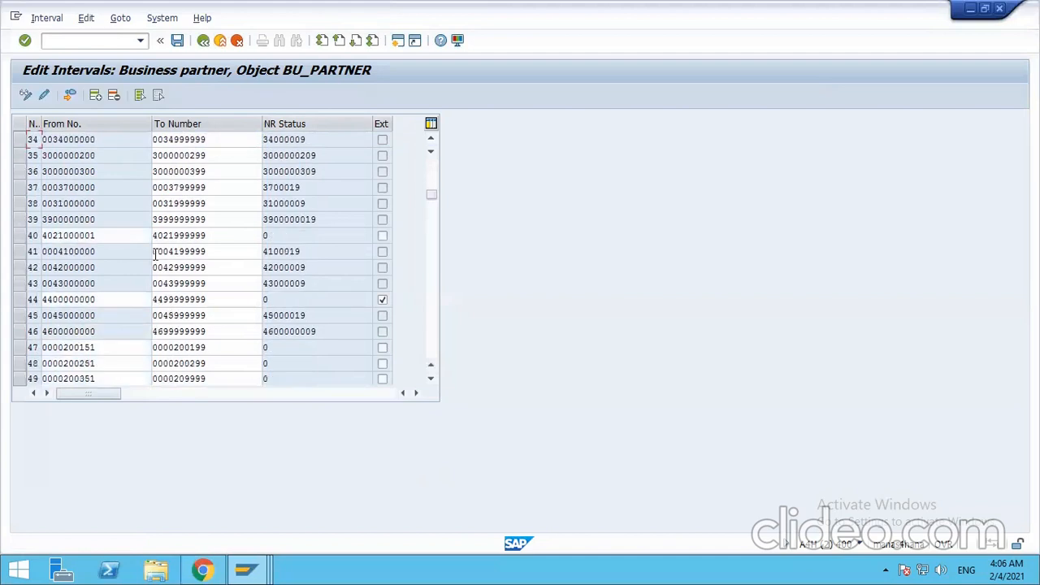
pyautogui.scroll(-15, 156, 254)
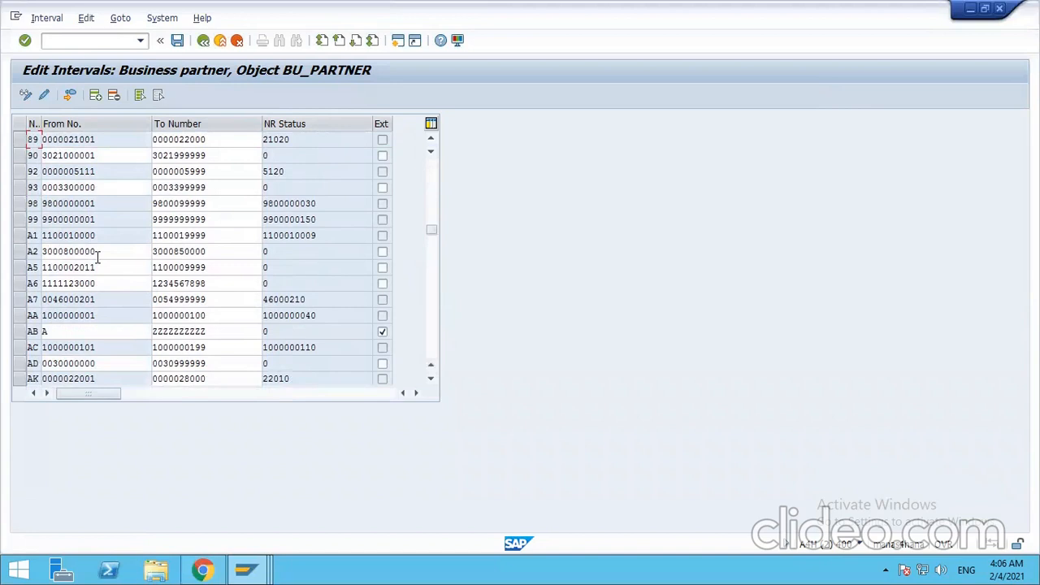
pyautogui.moveTo(100, 255); pyautogui.dragTo(28, 252)
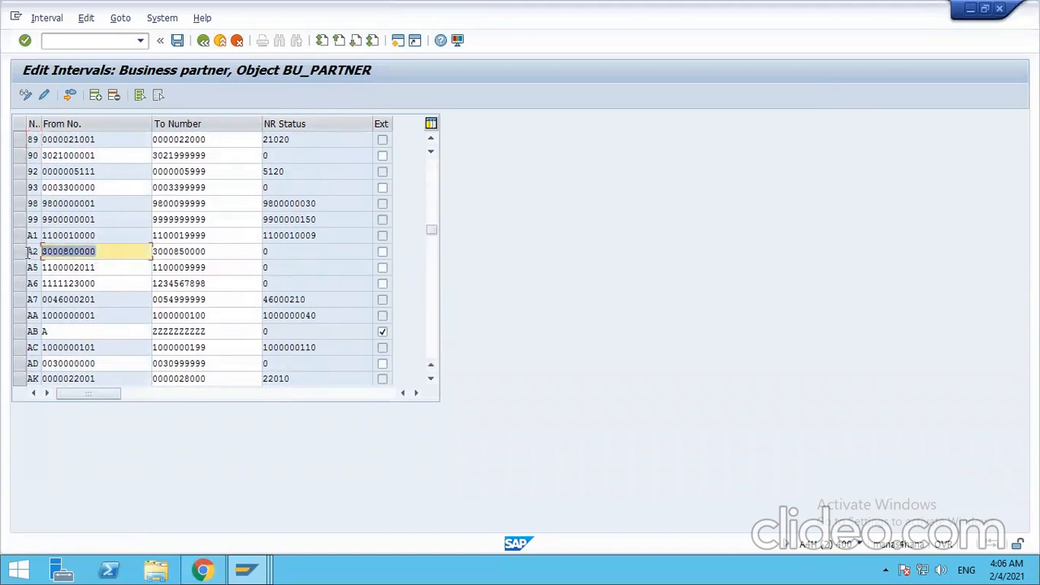
pyautogui.hotkey('ctrl', 'c')
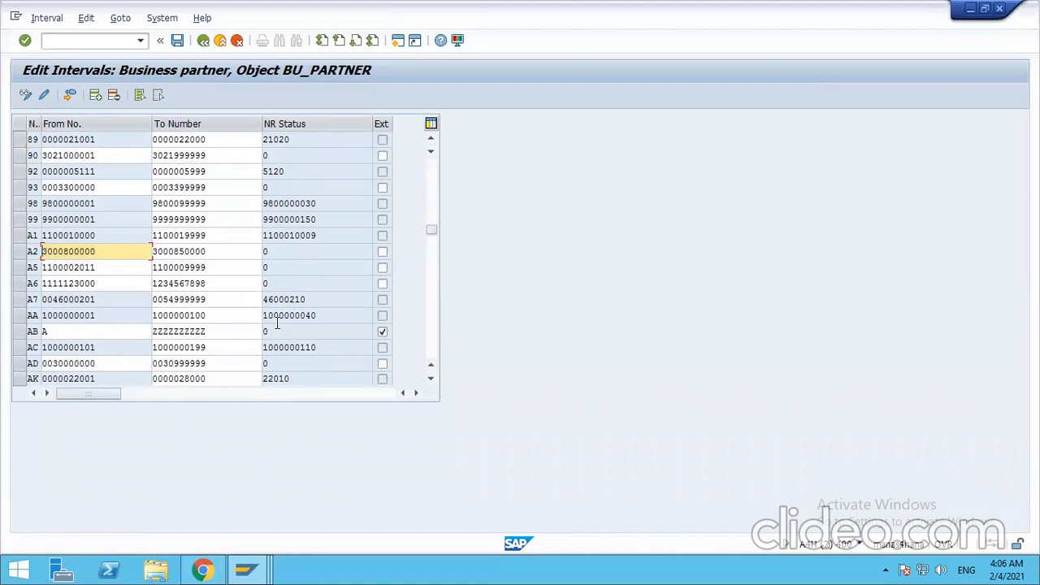
# Return to the vendor number range session, close its free intervals list and check the existing vendor interval identifiers
pyautogui.moveTo(246, 569)
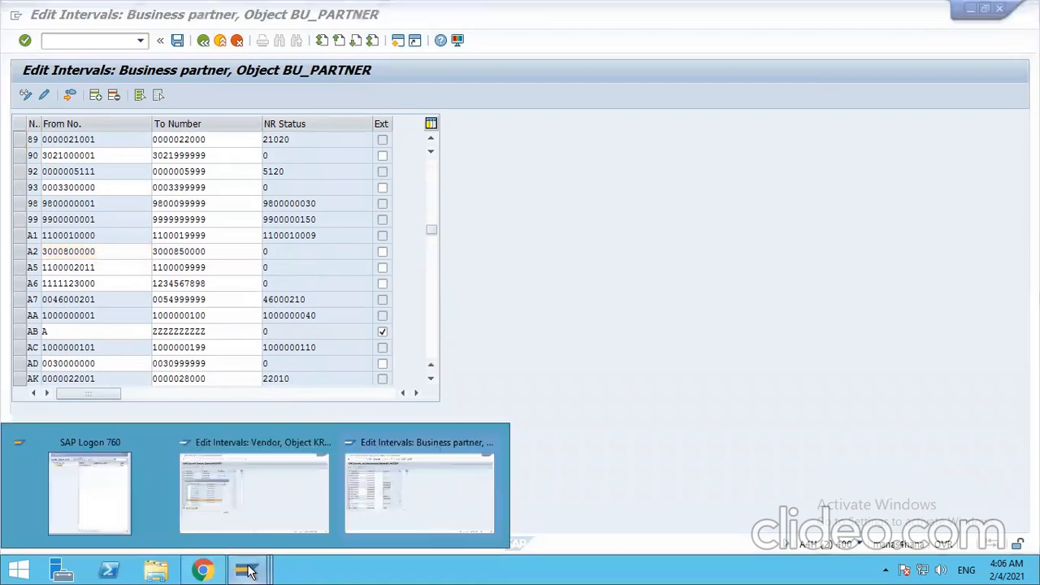
pyautogui.click(238, 507)
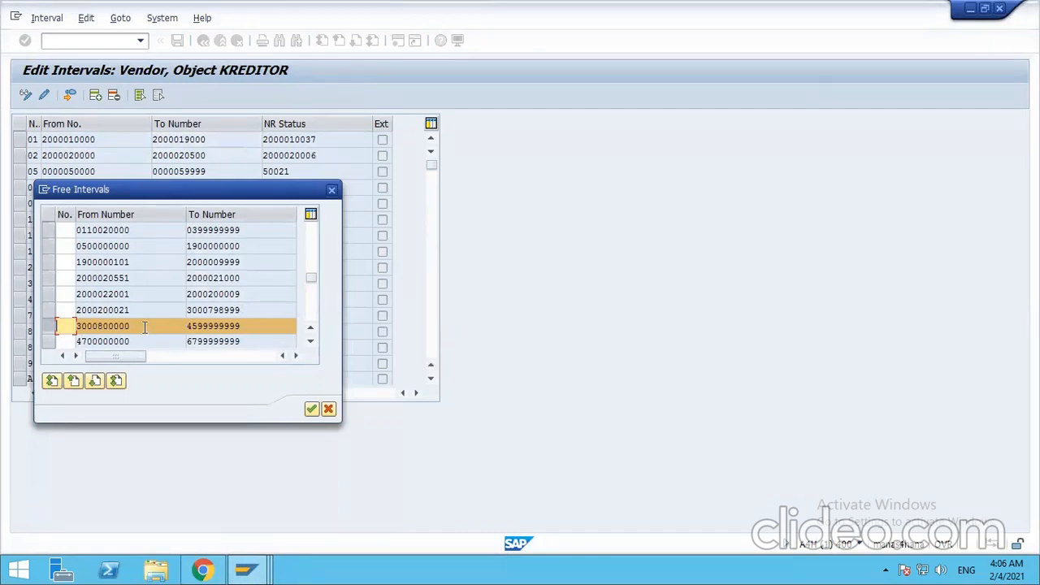
pyautogui.click(329, 410)
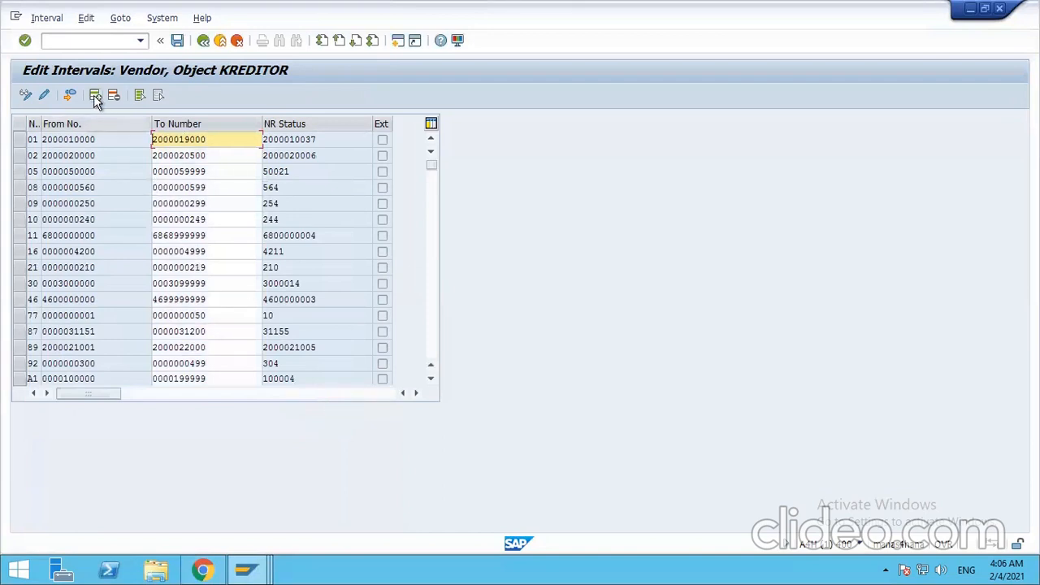
pyautogui.scroll(-2, 119, 295)
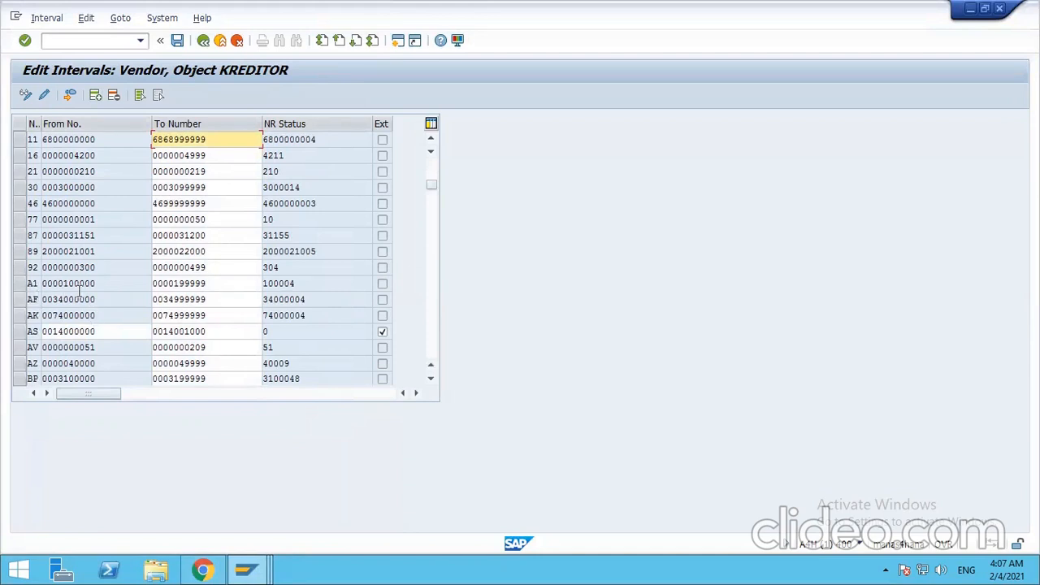
pyautogui.scroll(2, 93, 284)
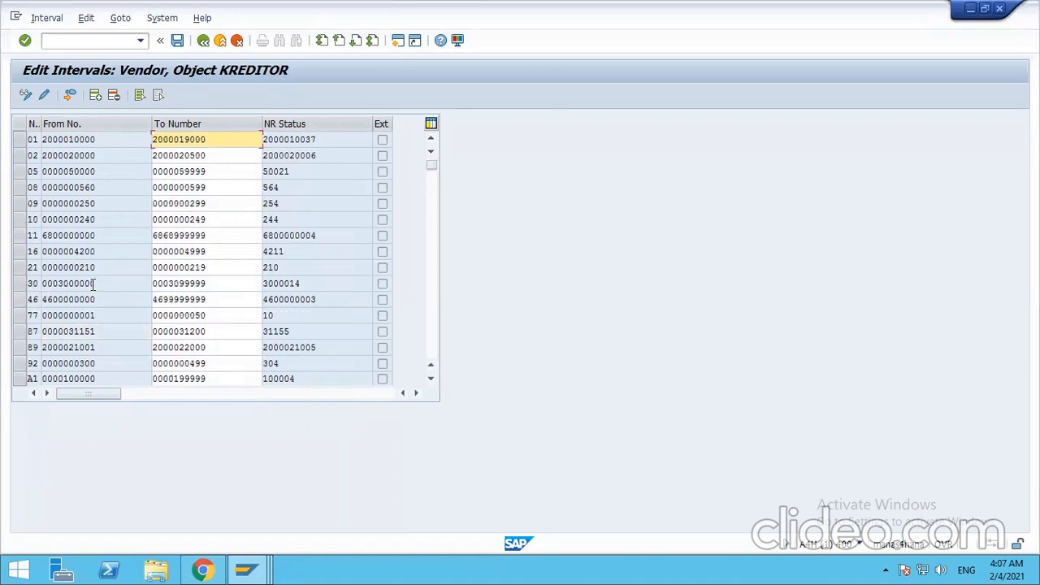
pyautogui.click(95, 95)
pyautogui.click(92, 138)
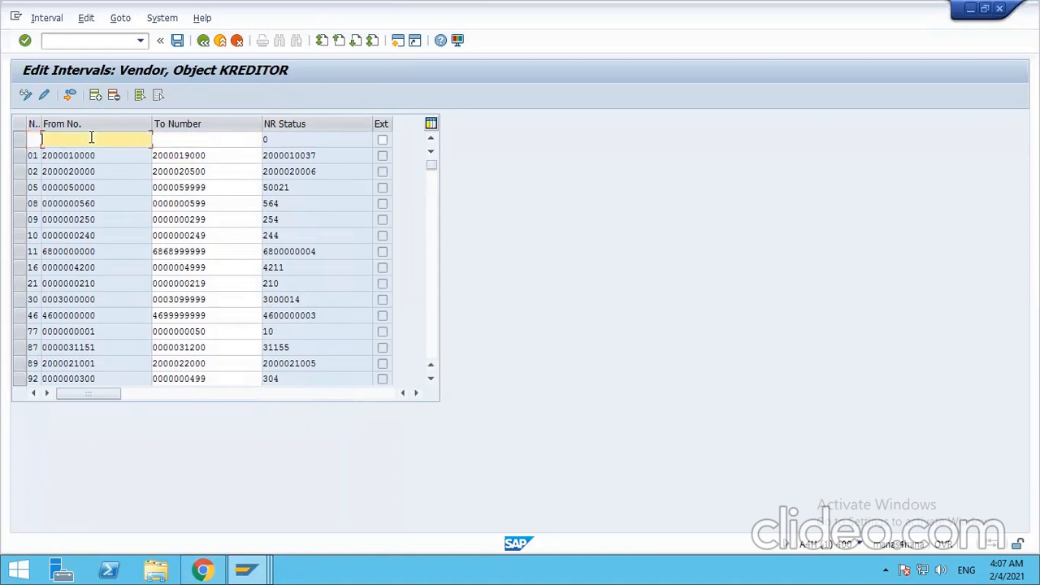
pyautogui.hotkey('ctrl', 'v')
pyautogui.click(186, 143)
pyautogui.hotkey('ctrl', 'v')
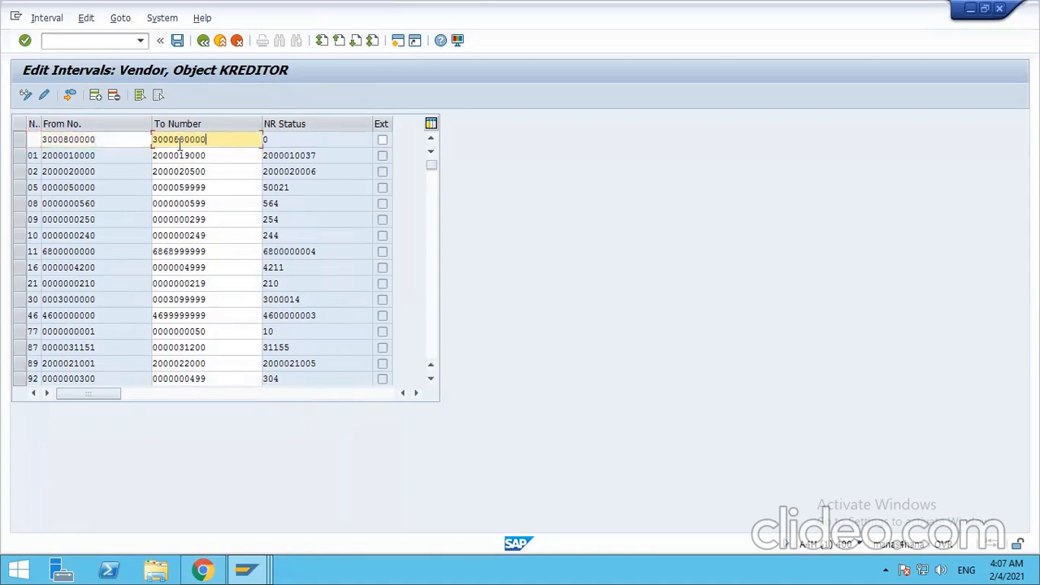
pyautogui.write('5')
# Give the new vendor interval the identifier A2 and save it, acknowledging the transport notice
pyautogui.click(35, 140)
pyautogui.write('A2')
pyautogui.click(310, 138)
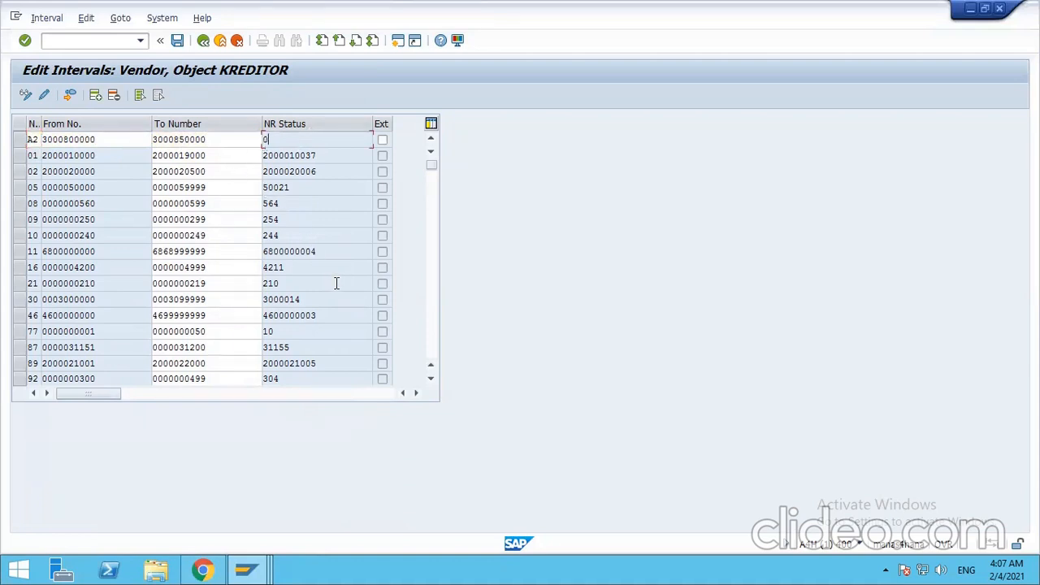
pyautogui.press('Return')
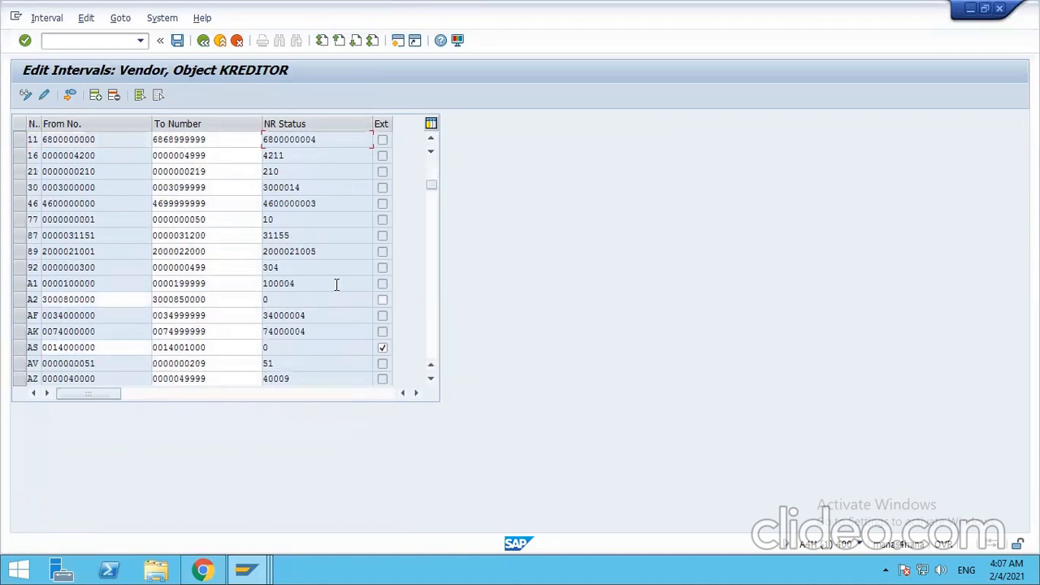
pyautogui.scroll(2, 337, 285)
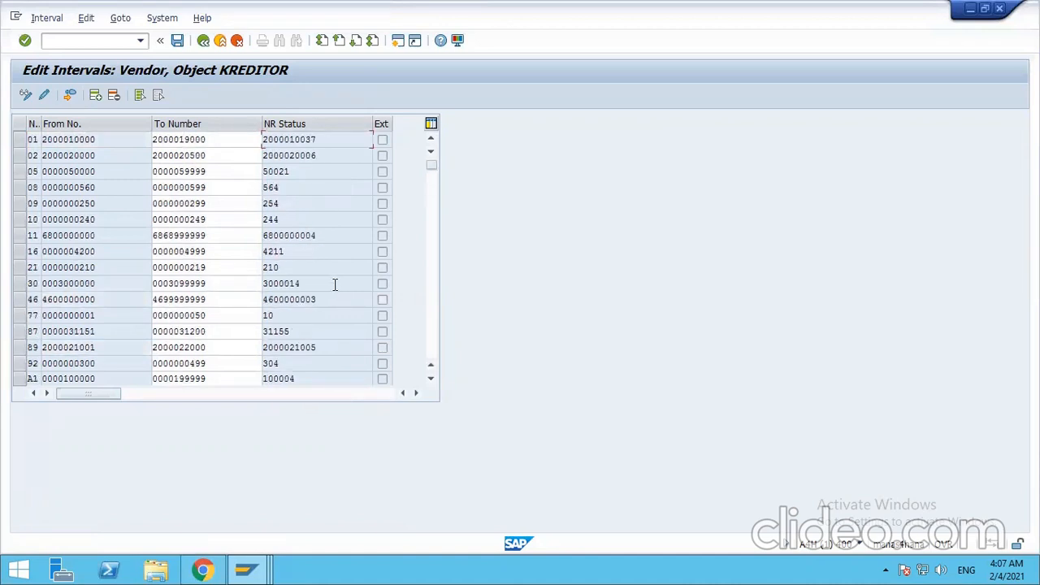
pyautogui.click(178, 40)
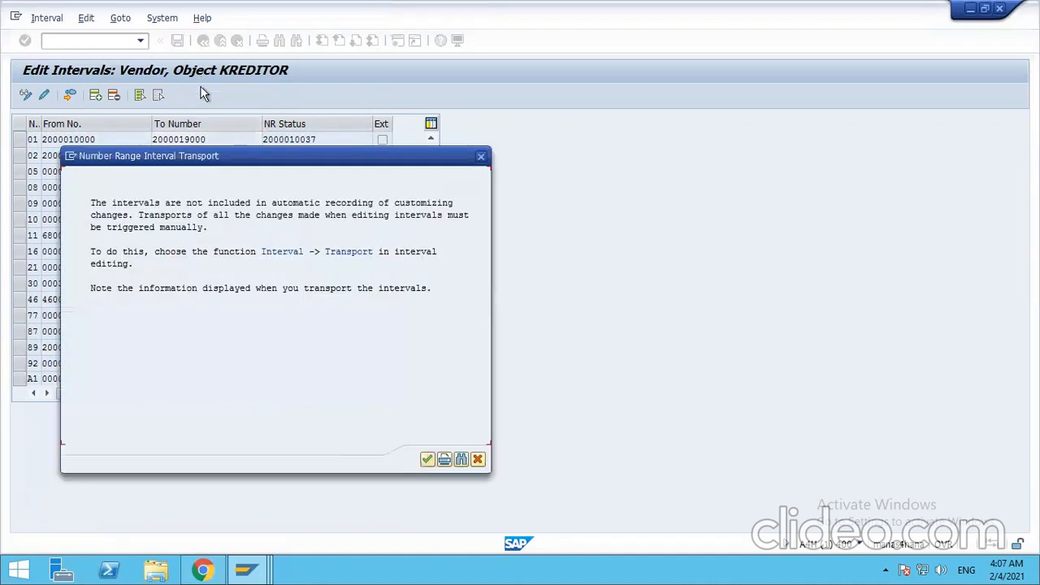
pyautogui.click(428, 460)
# Mark vendor interval A2 as external, save the change and widen the interval number column
pyautogui.scroll(-3, 219, 294)
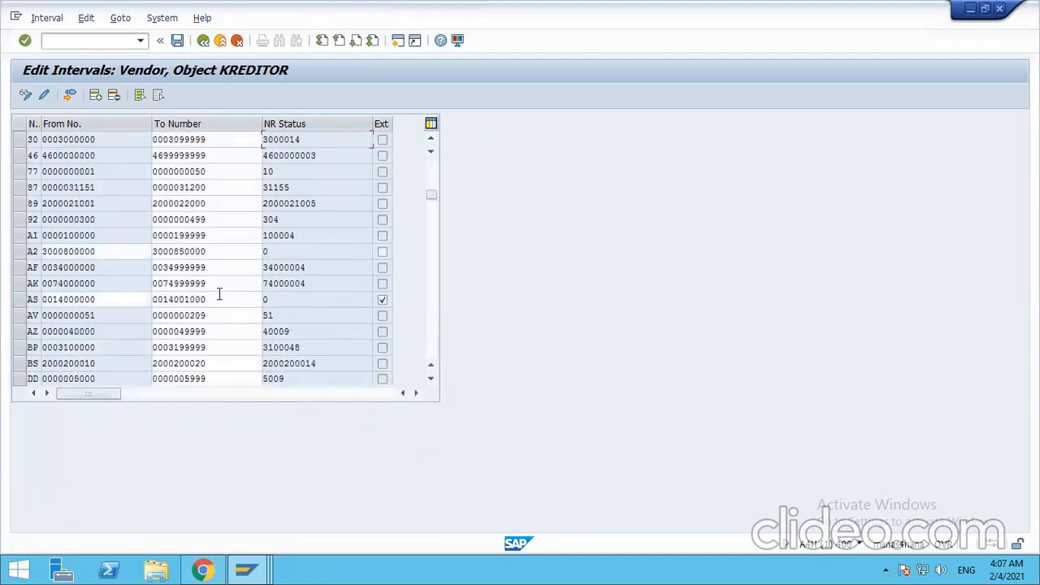
pyautogui.click(383, 252)
pyautogui.click(177, 40)
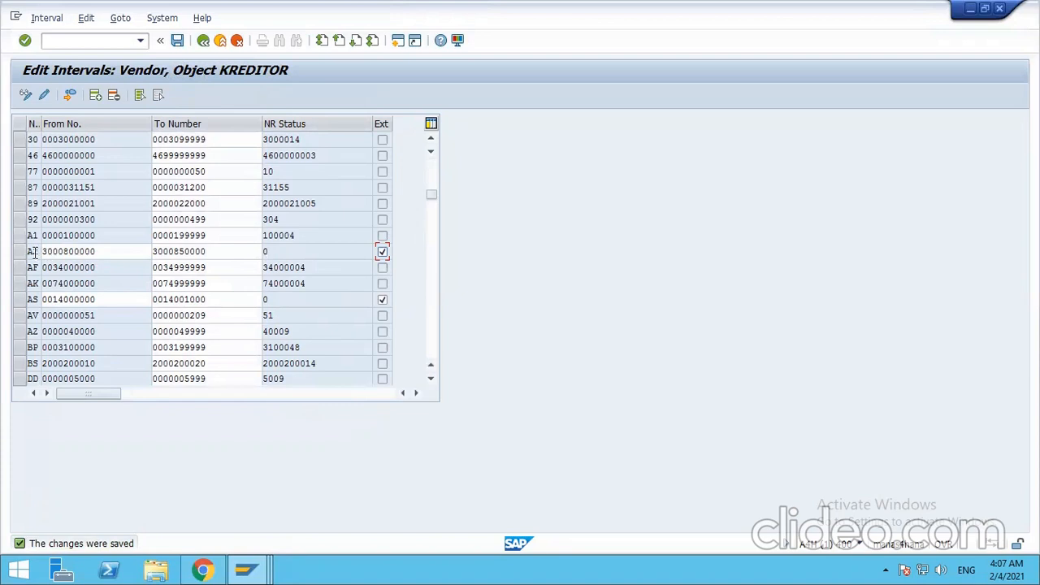
pyautogui.moveTo(40, 123); pyautogui.dragTo(57, 122)
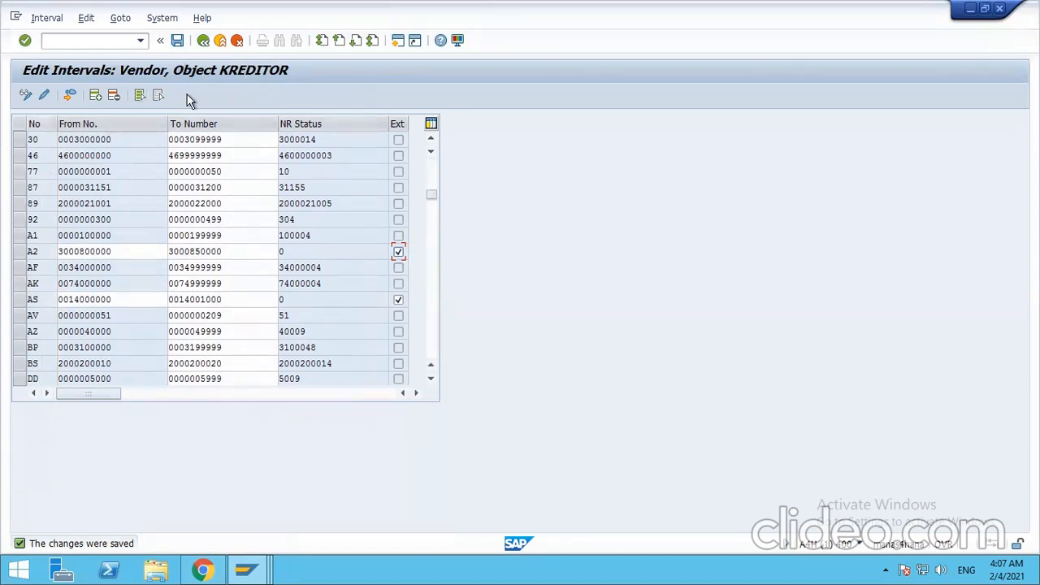
# Leave the vendor intervals and open the customizing activity Assign Number Ranges to Vendor Account Groups
pyautogui.click(204, 40)
pyautogui.click(203, 41)
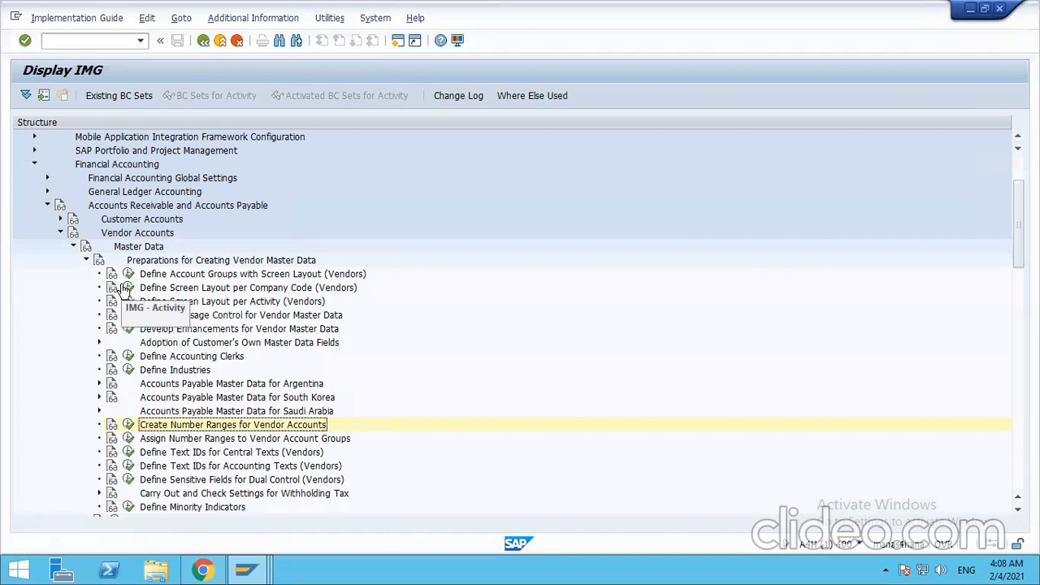
pyautogui.click(224, 438)
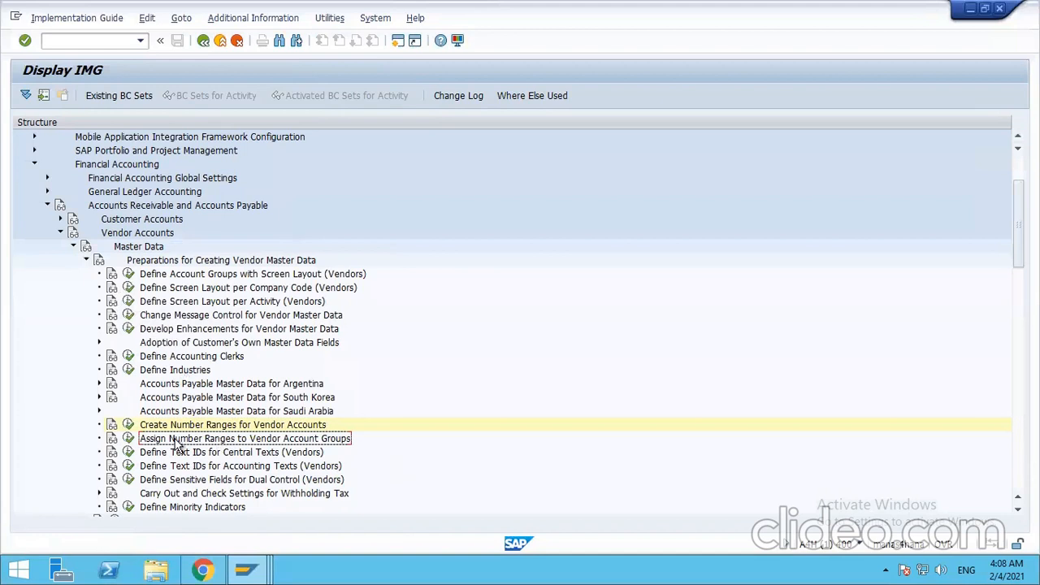
pyautogui.click(128, 439)
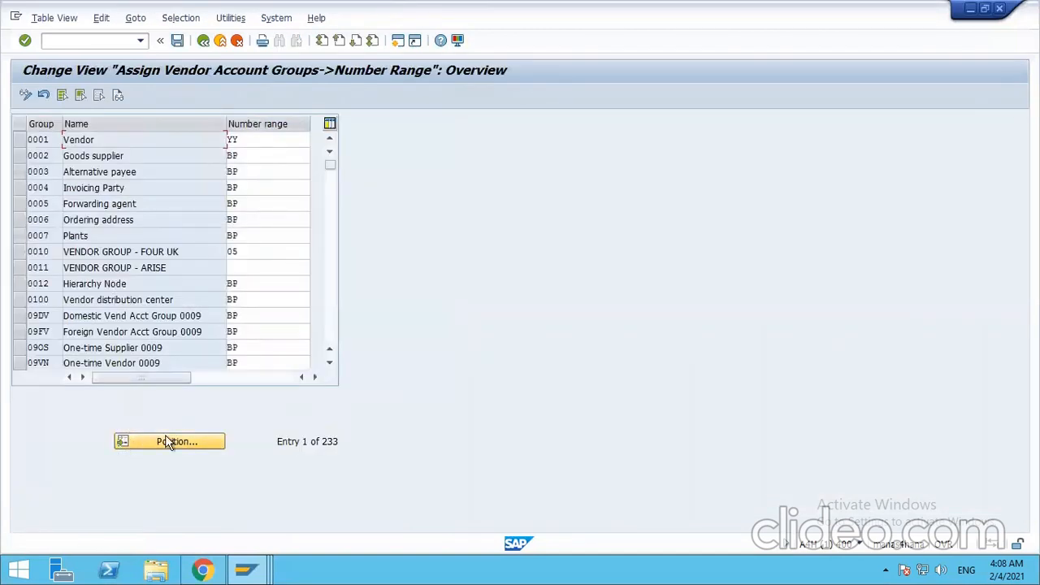
# Locate vendor account group VEN1 (Vendor Group 1), assign number range A2 to it and save the assignment
pyautogui.click(168, 441)
pyautogui.write('ven')
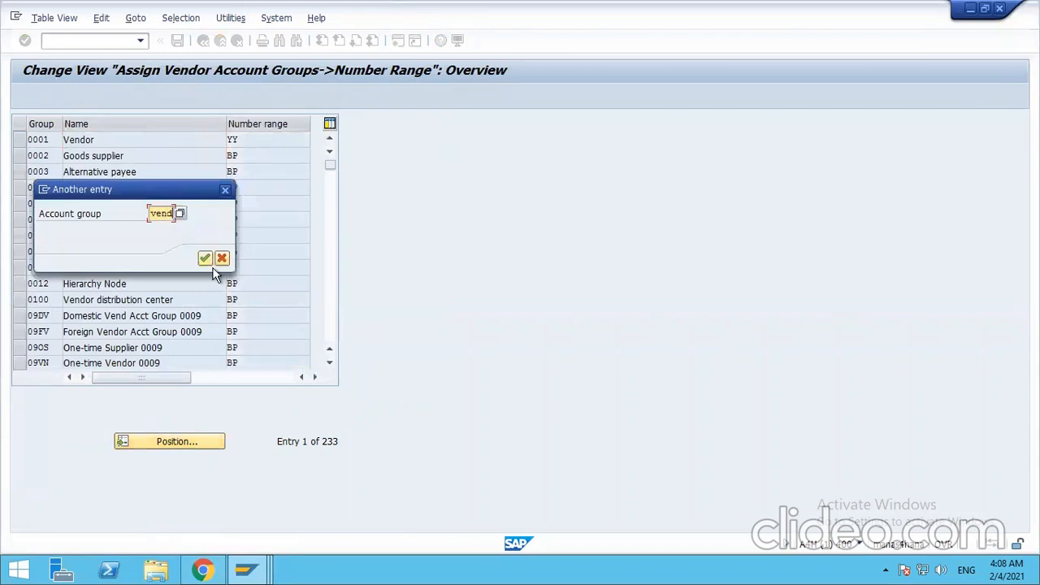
pyautogui.press('Return')
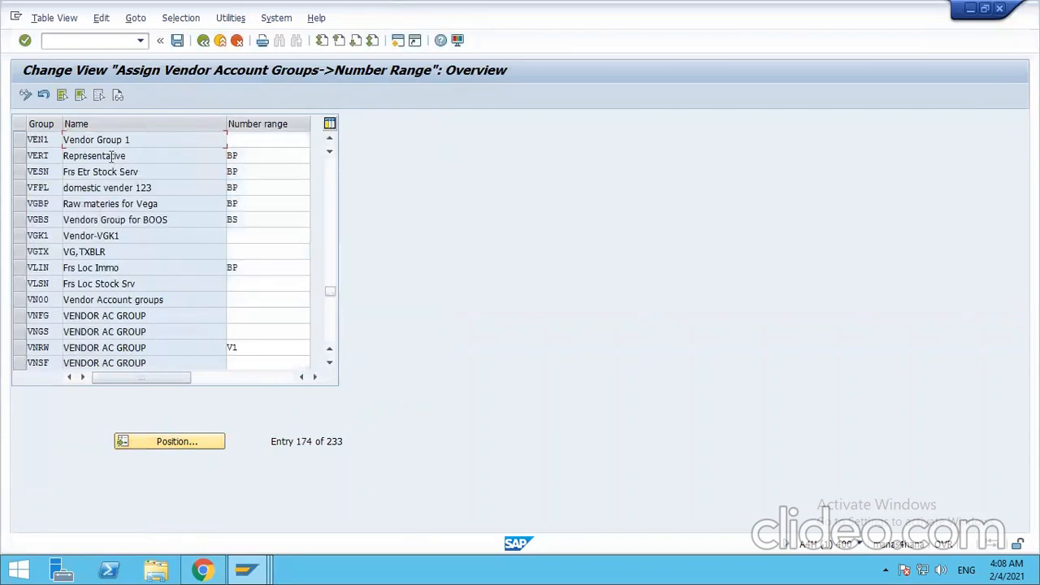
pyautogui.click(253, 139)
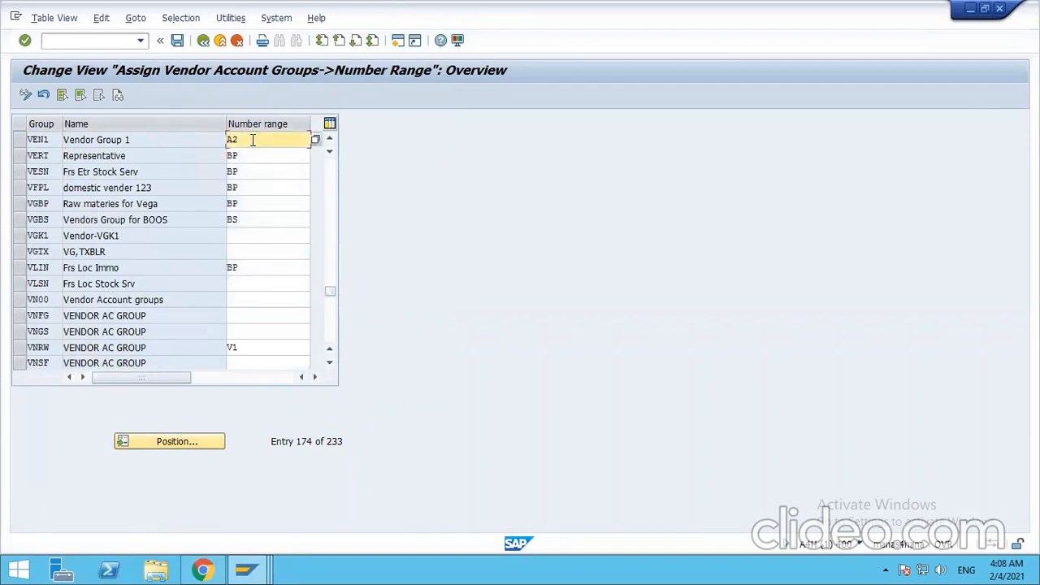
pyautogui.click(177, 41)
pyautogui.click(225, 258)
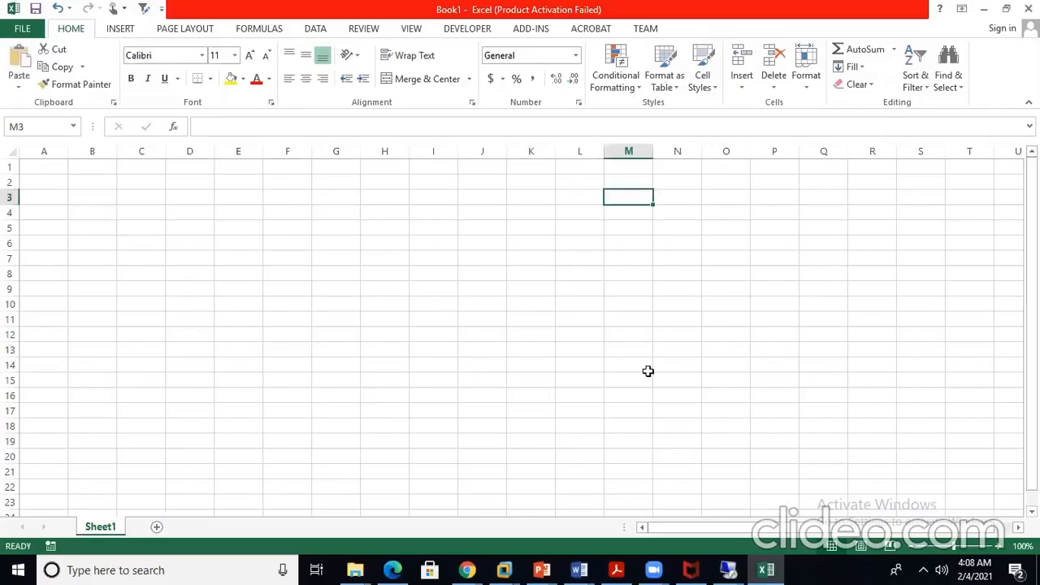
# Switch to the blank Excel workbook and enter the heading Vendor Group in cell C2
pyautogui.click(143, 183)
pyautogui.write('Ve')
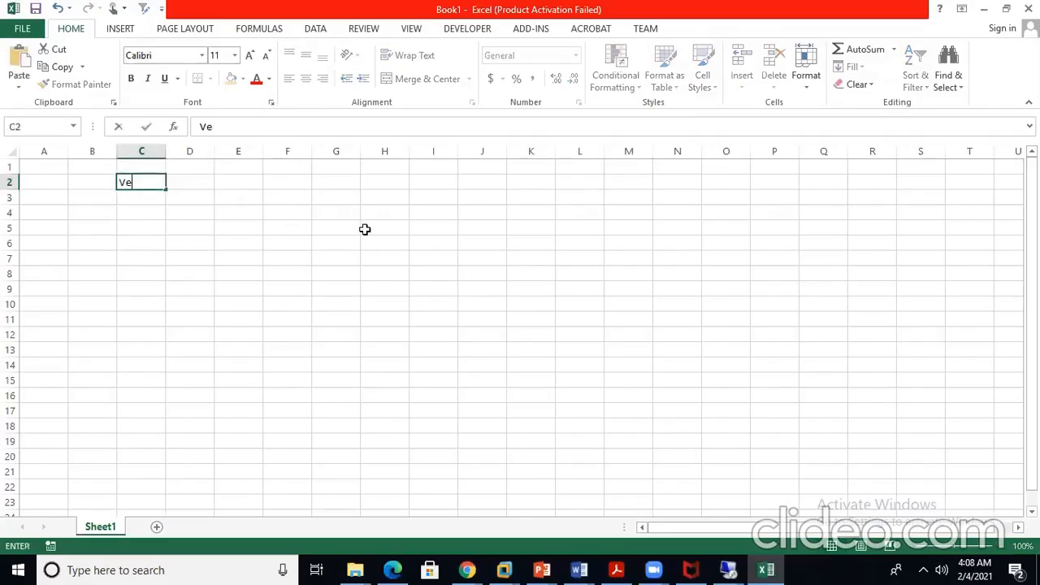
pyautogui.write('ndor Group')
pyautogui.press('Return')
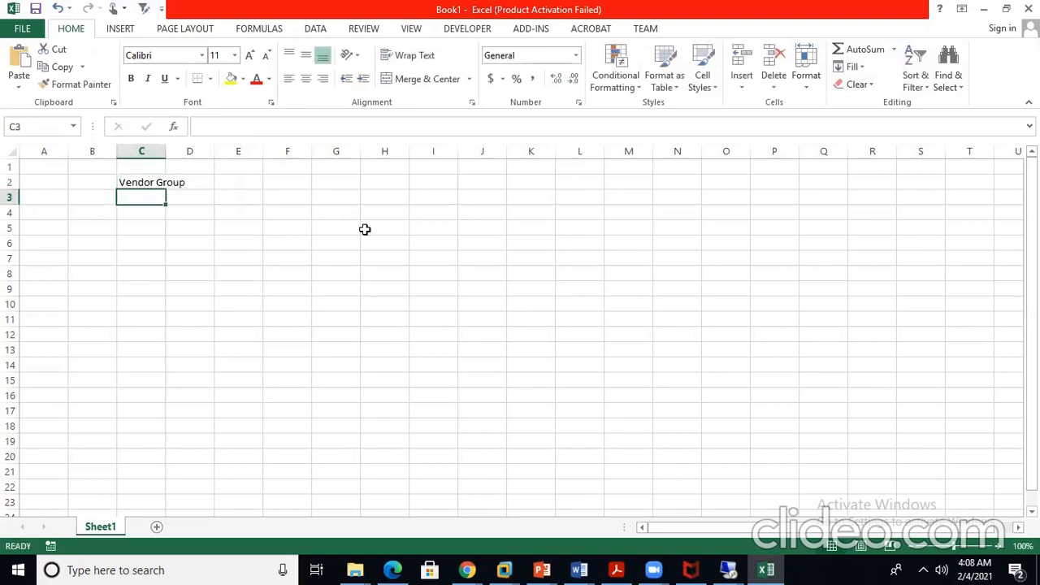
# Enter the account group VEN1 in cell C3 and the number range A2 in cell C4
pyautogui.write('VE')
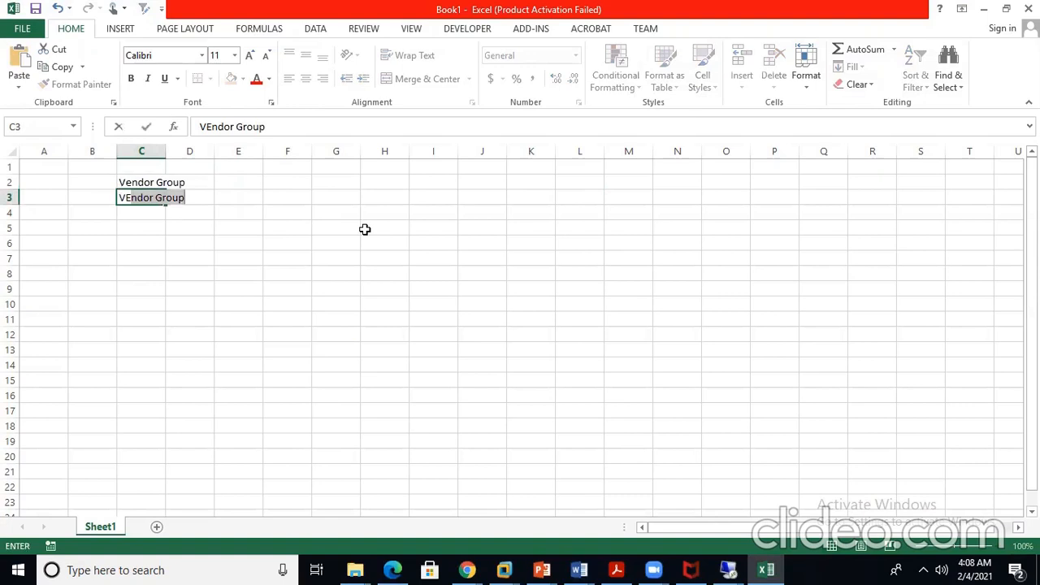
pyautogui.write('NQ')
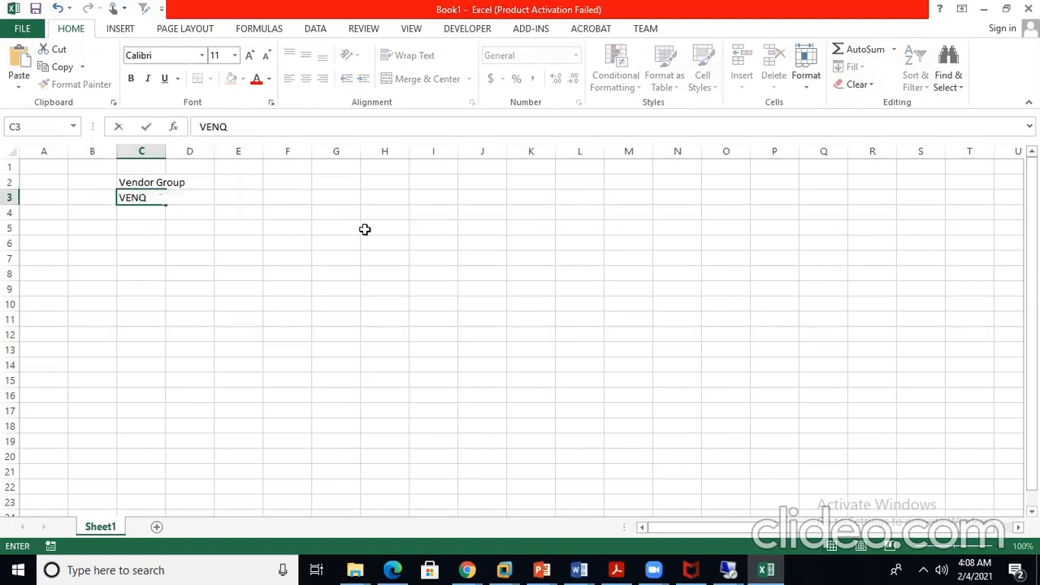
pyautogui.press('BackSpace')
pyautogui.write('1')
pyautogui.press('Return')
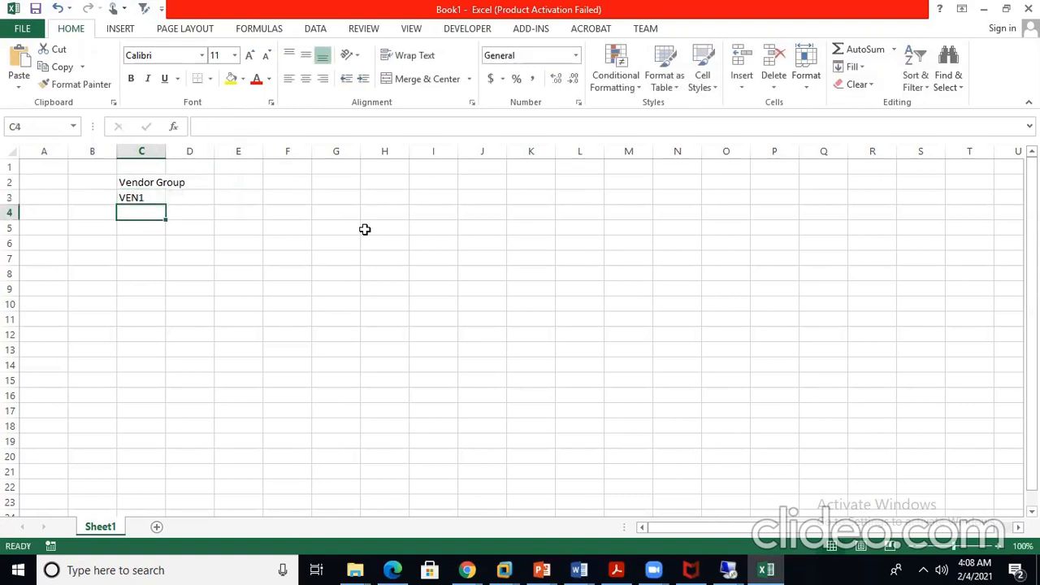
pyautogui.write('A2')
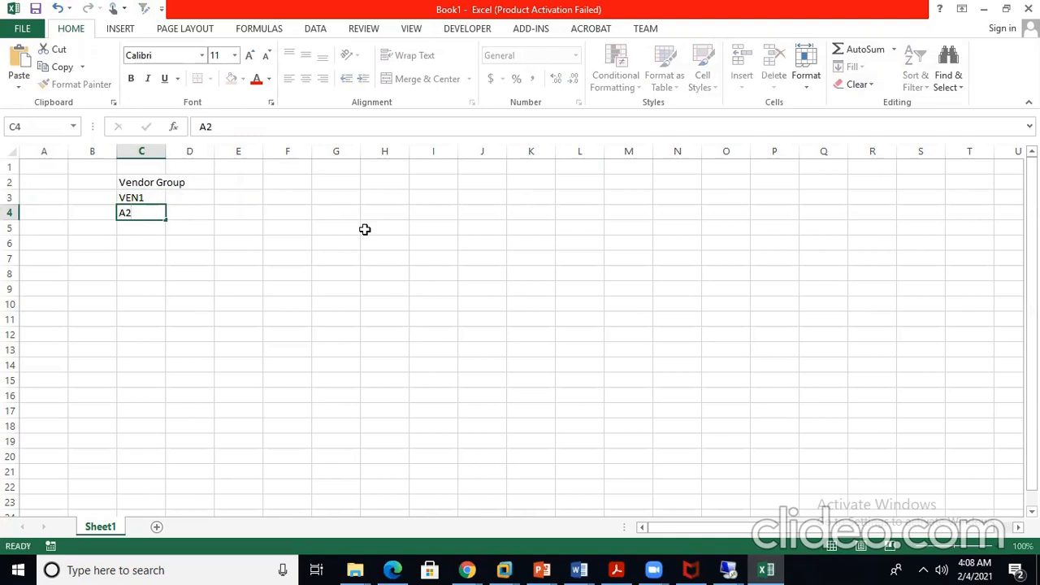
pyautogui.press('Up')
pyautogui.press('Right')
pyautogui.press('Right')
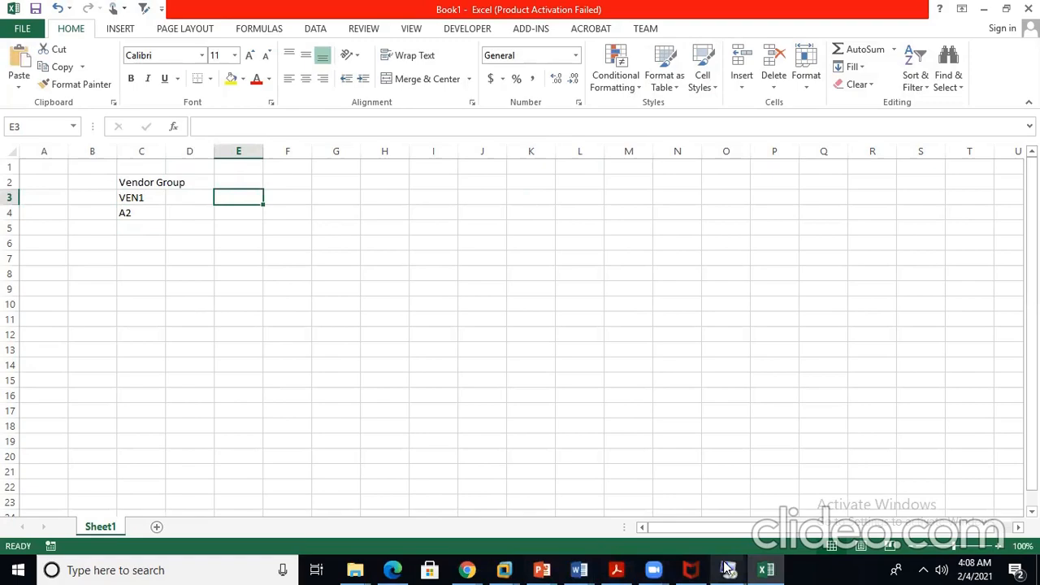
# Switch back to SAP, leave the business partner number intervals and open the customizing activity Define Groupings and Assign Number Ranges
pyautogui.moveTo(728, 569)
pyautogui.click(653, 515)
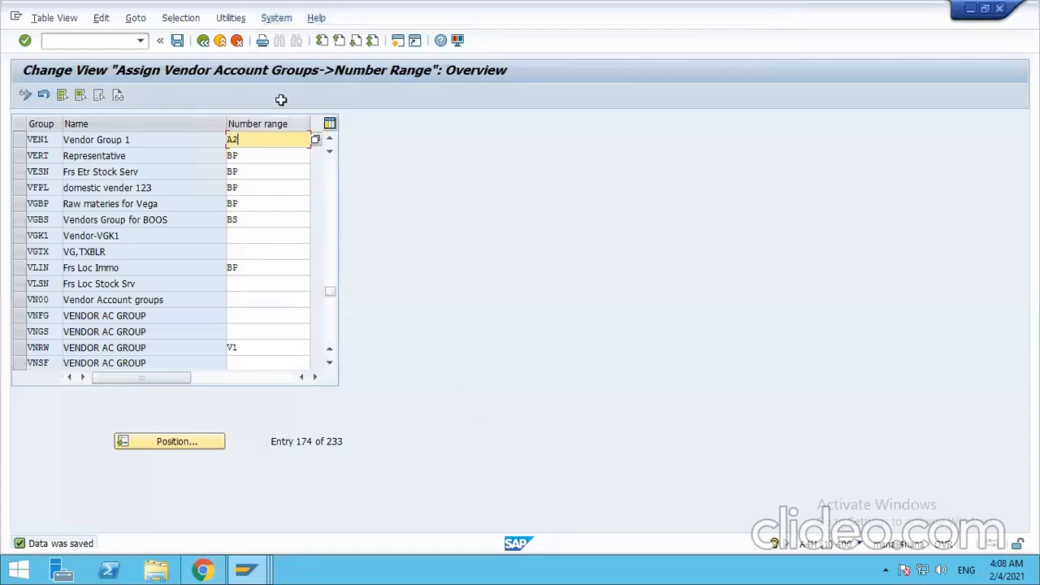
pyautogui.moveTo(252, 569)
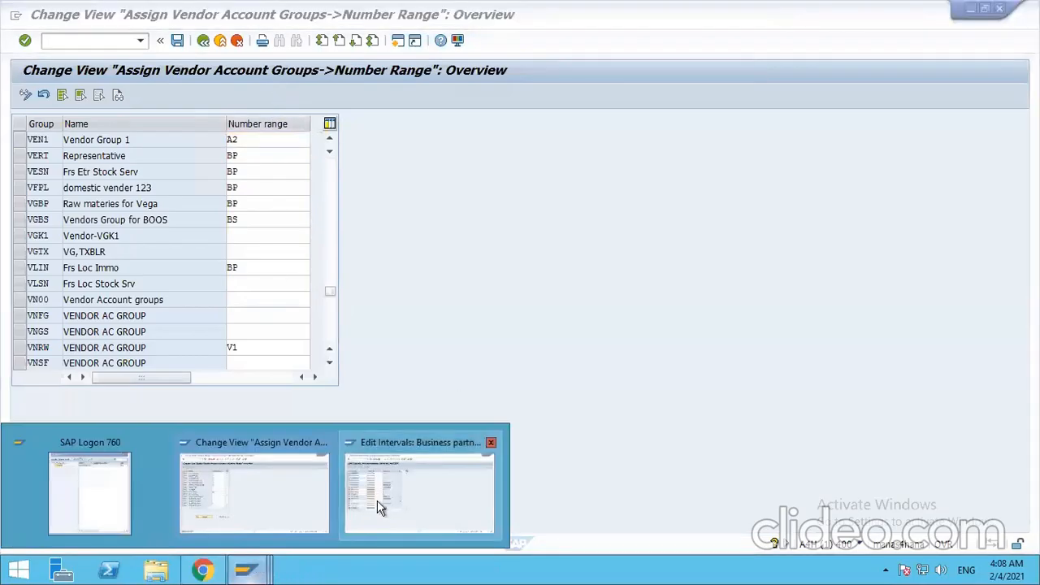
pyautogui.click(379, 506)
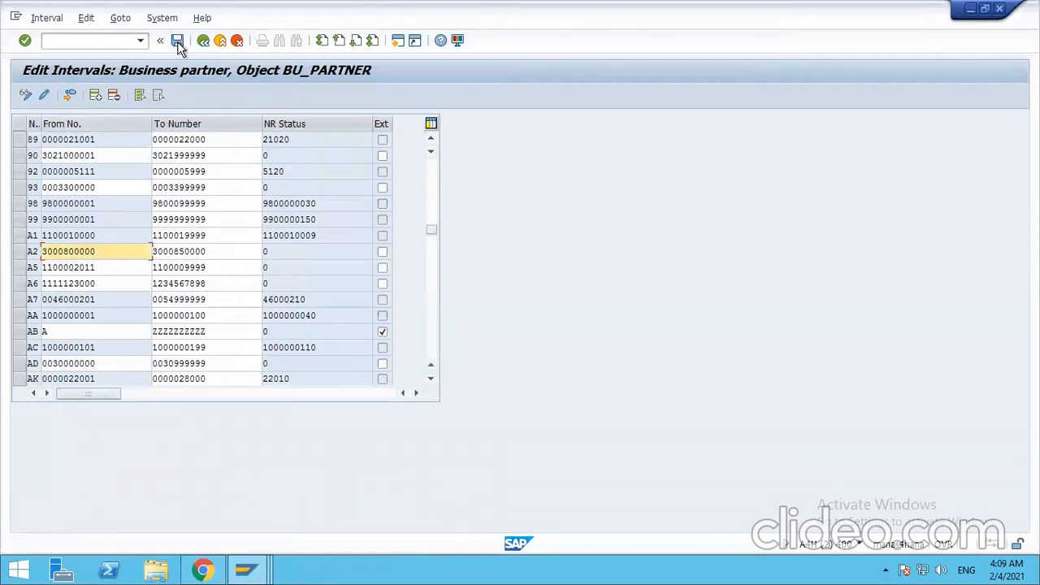
pyautogui.click(203, 41)
pyautogui.click(204, 41)
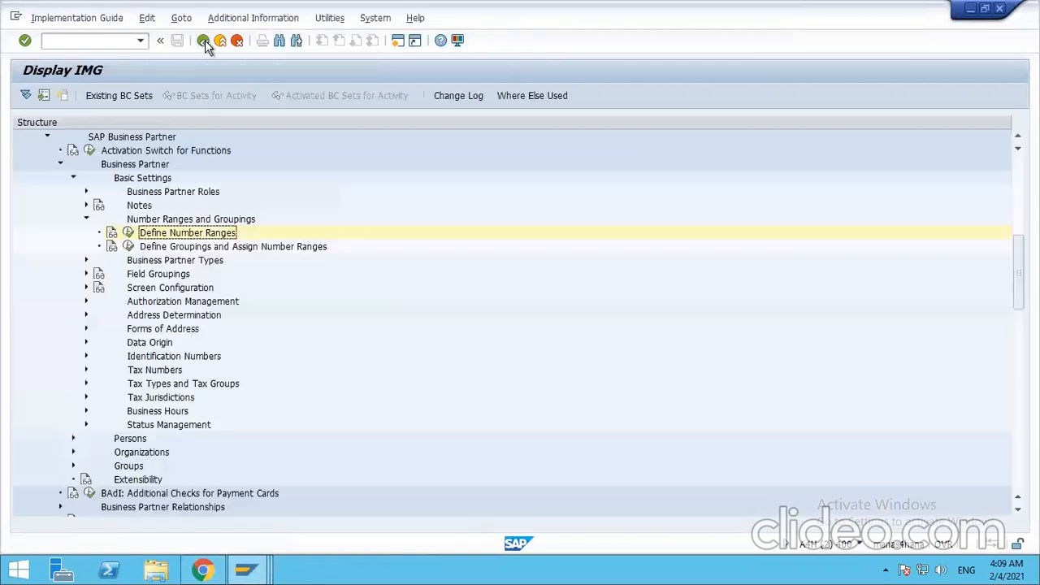
pyautogui.click(128, 246)
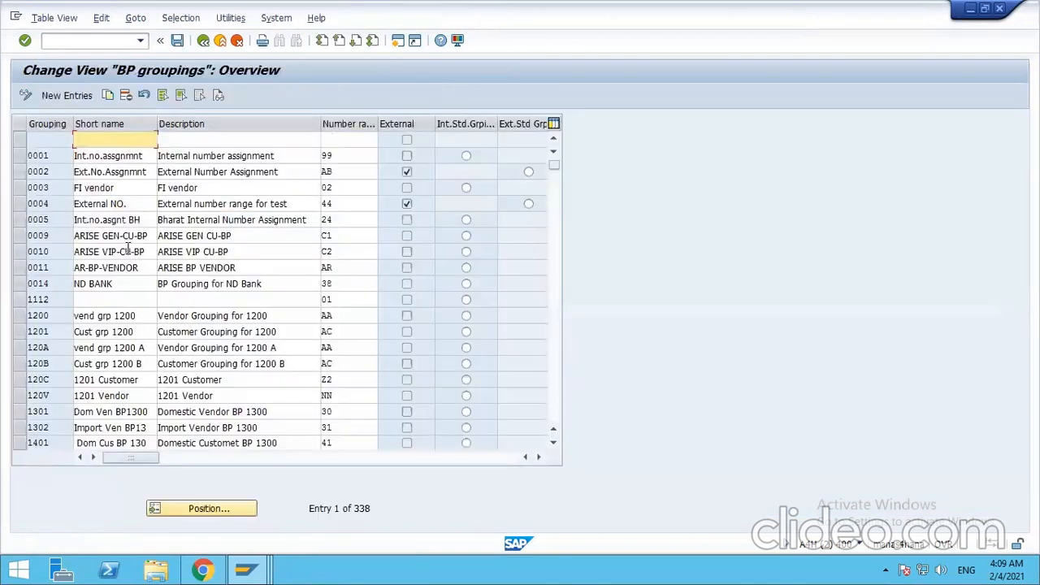
pyautogui.click(68, 96)
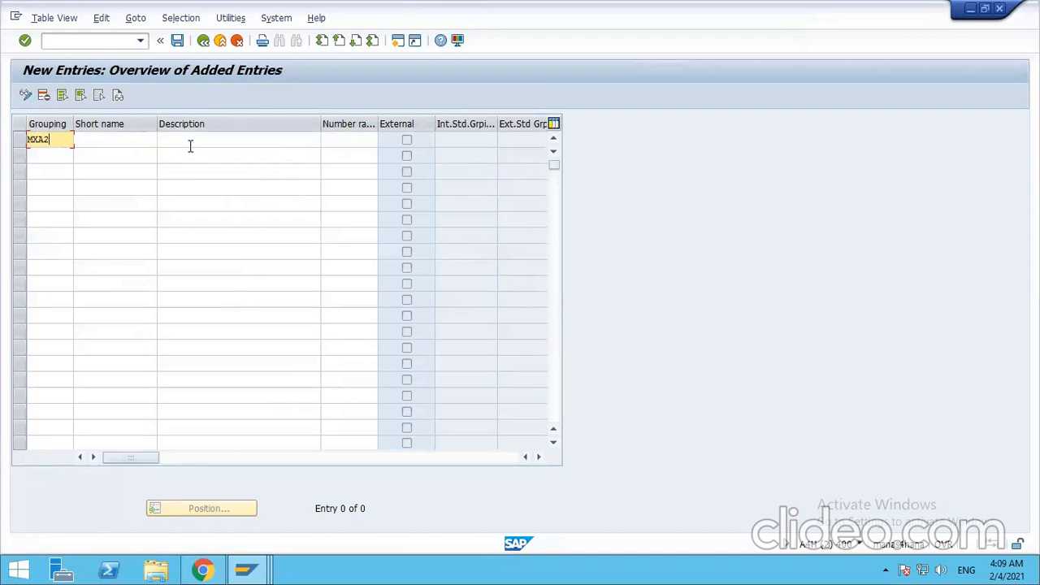
pyautogui.click(347, 139)
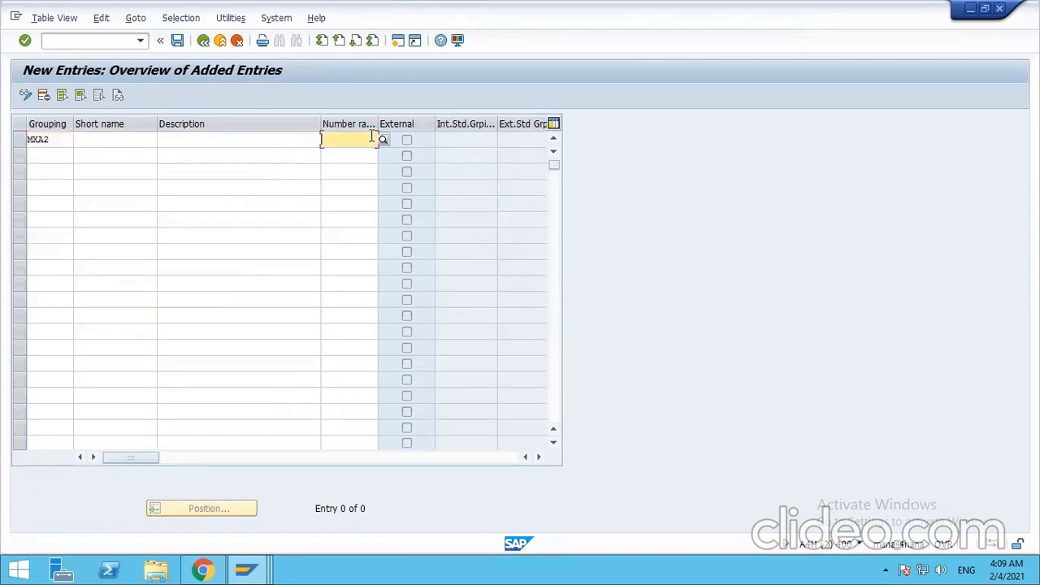
pyautogui.click(385, 139)
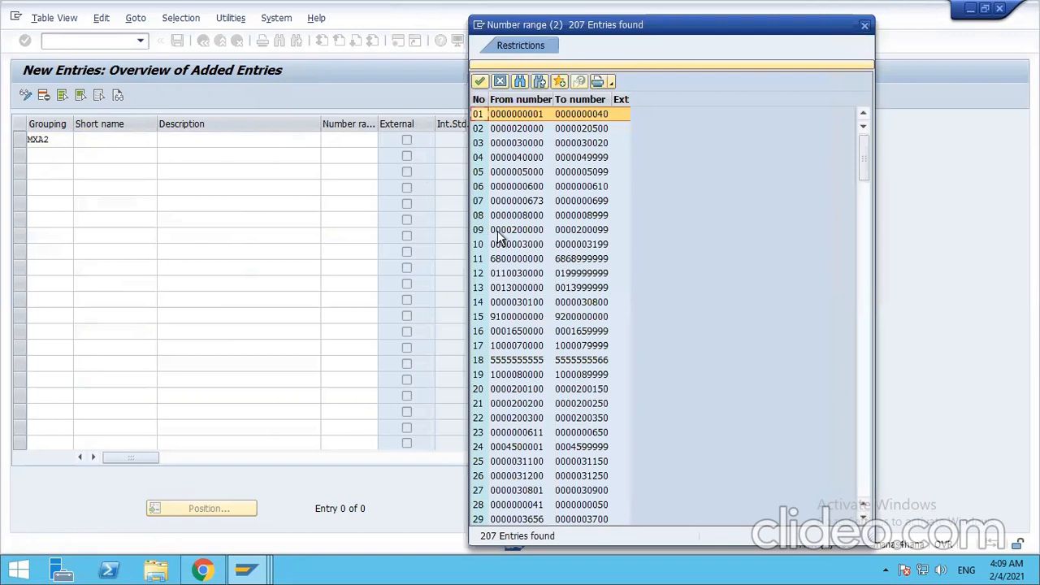
pyautogui.scroll(-10, 546, 347)
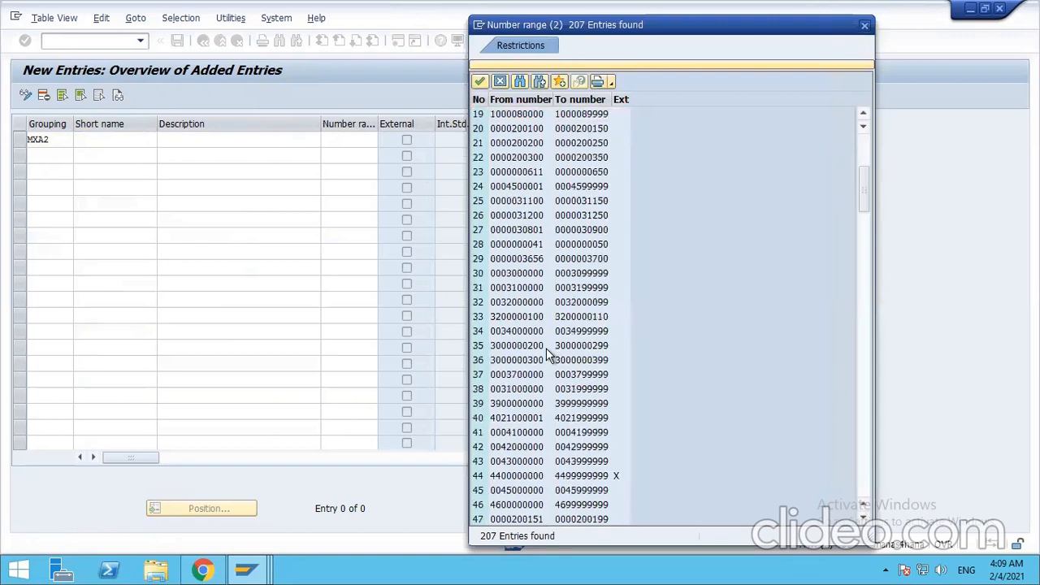
pyautogui.scroll(-6, 530, 363)
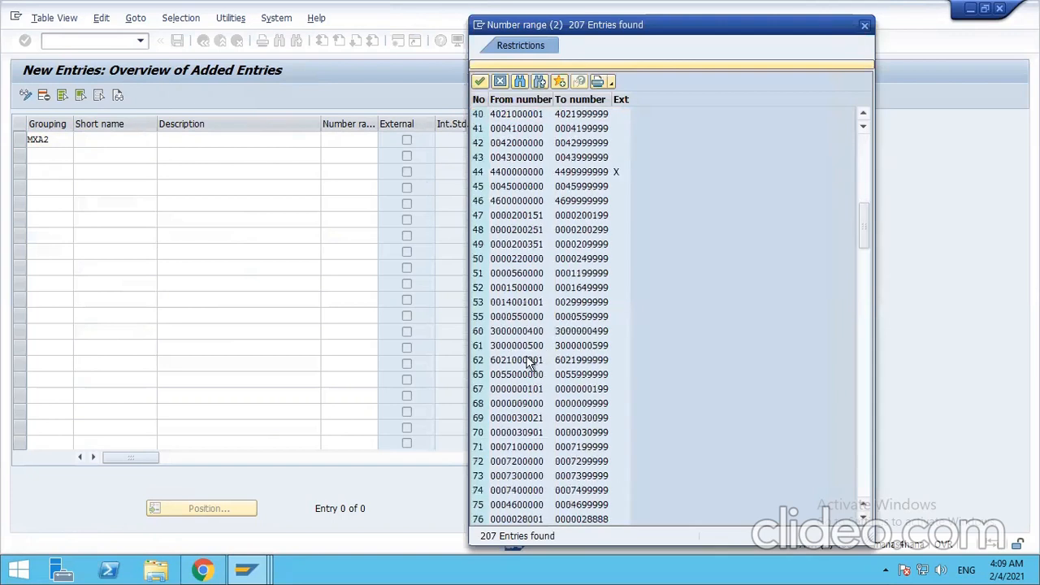
pyautogui.scroll(-9, 529, 363)
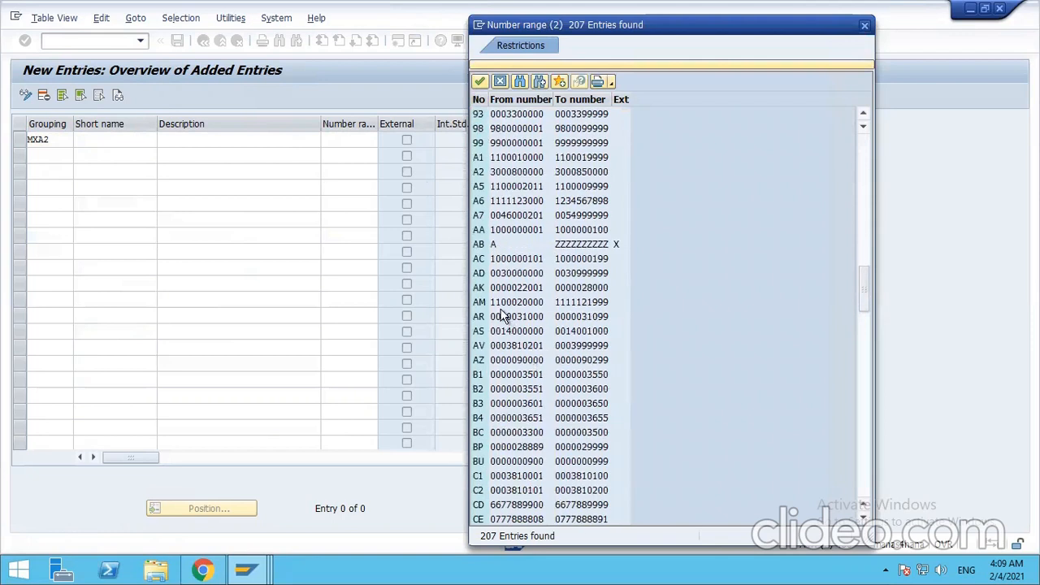
pyautogui.doubleClick(494, 171)
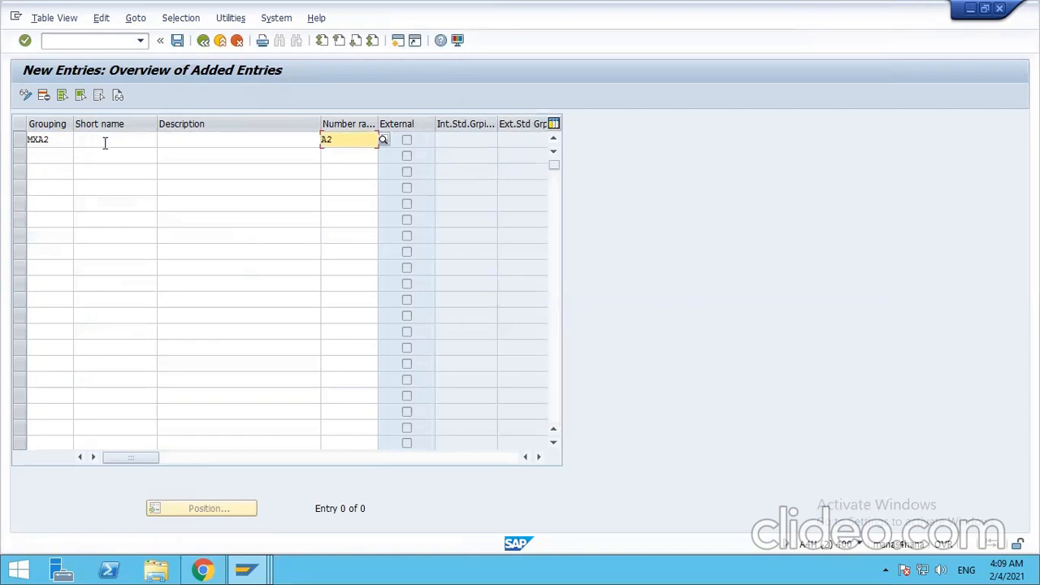
pyautogui.press('Return')
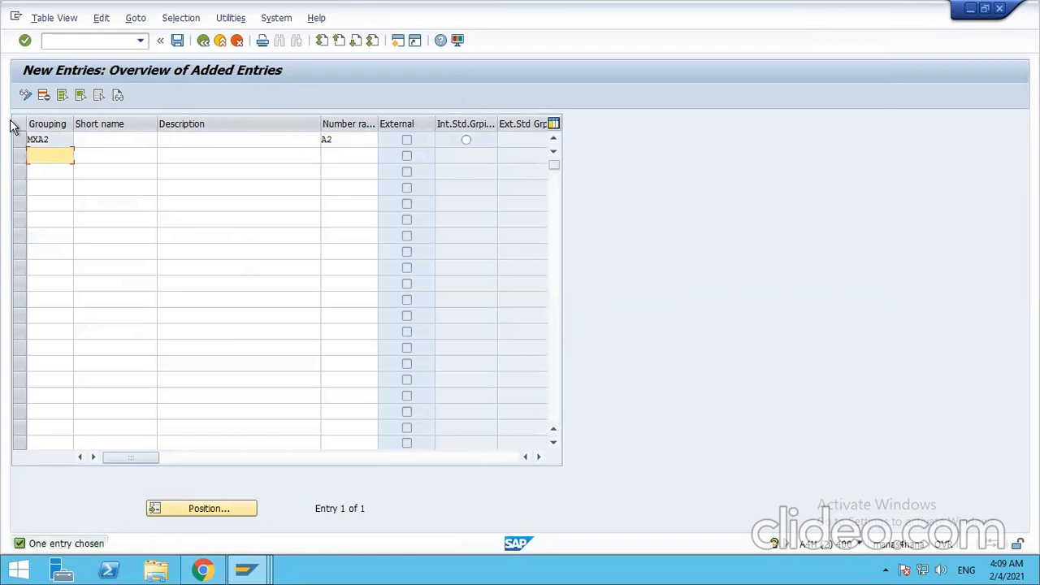
# Enter MXA2 Vend Grp as the grouping's short name and description, mark it as internal standard grouping and try to save
pyautogui.click(100, 140)
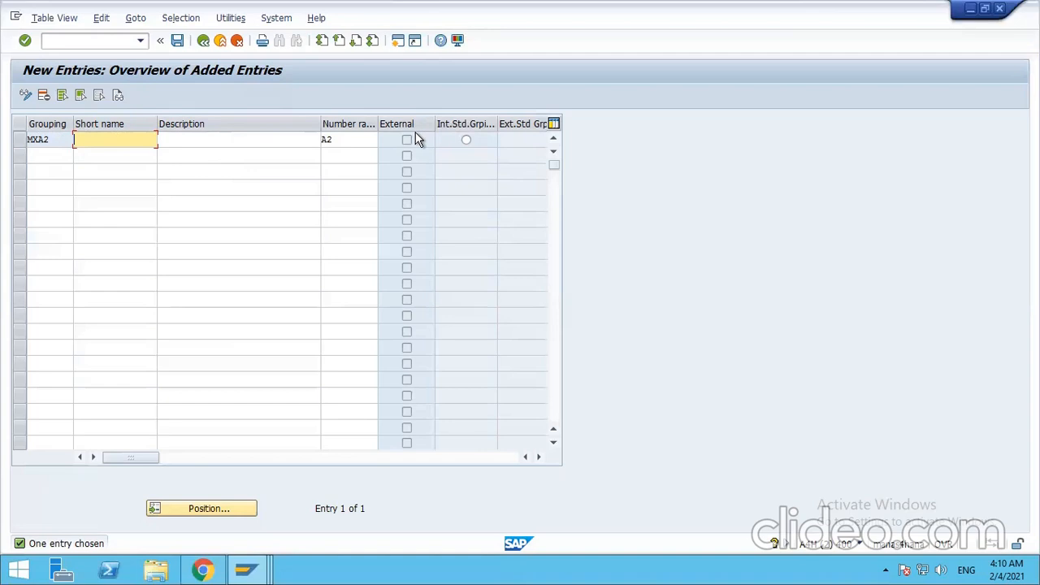
pyautogui.write('MXA2 Vend Grp')
pyautogui.click(197, 140)
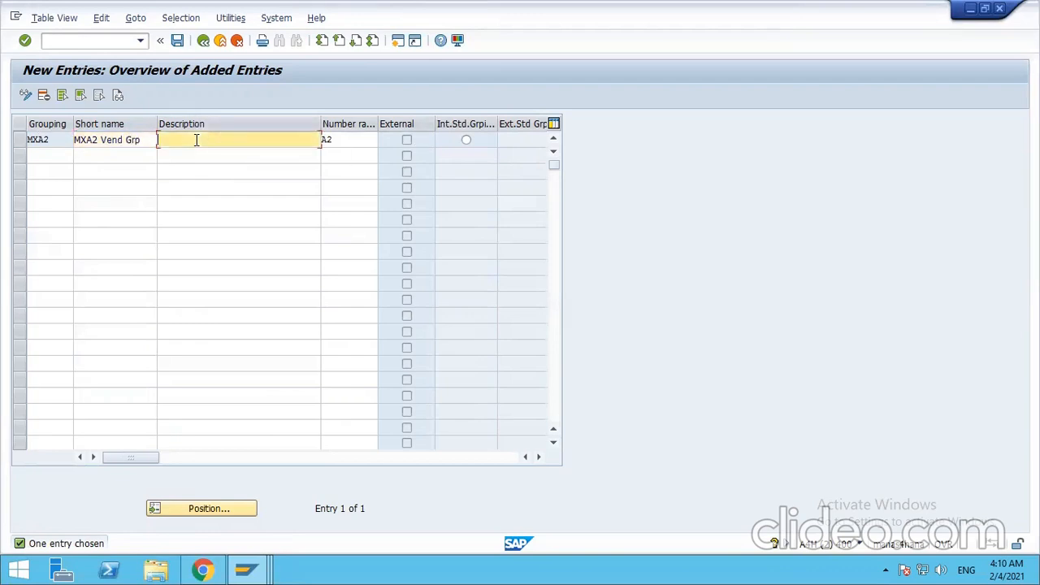
pyautogui.write('MXA2 Vend Grp')
pyautogui.click(466, 139)
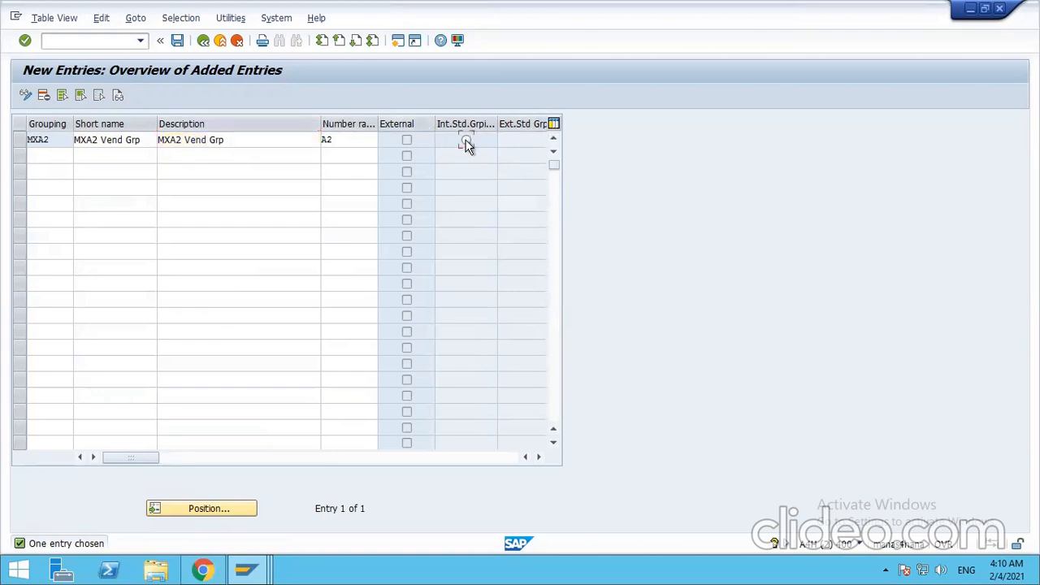
pyautogui.click(178, 40)
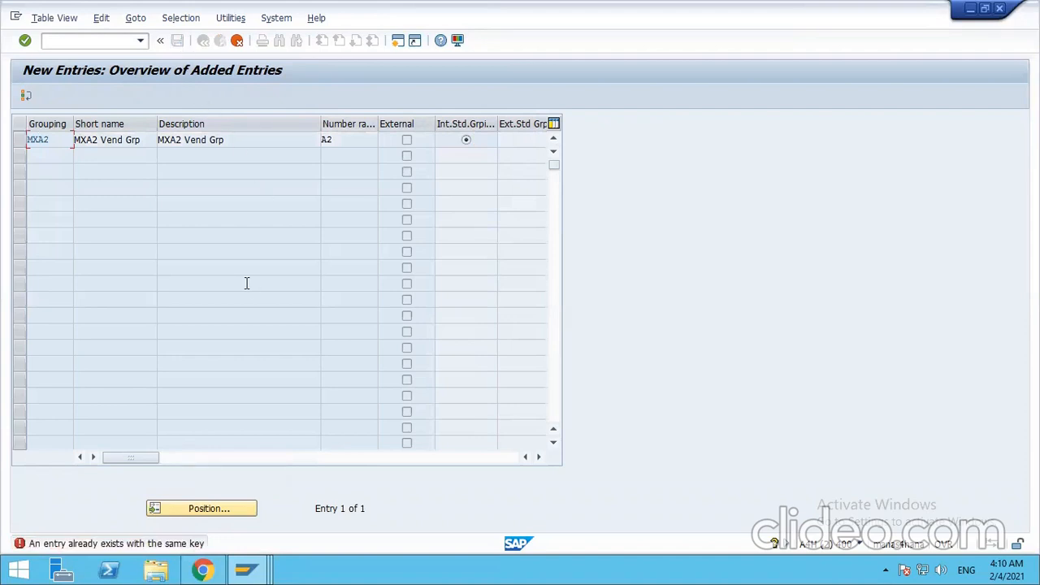
# Cancel the unsaved changes and delete the new grouping entry MXA2
pyautogui.click(237, 41)
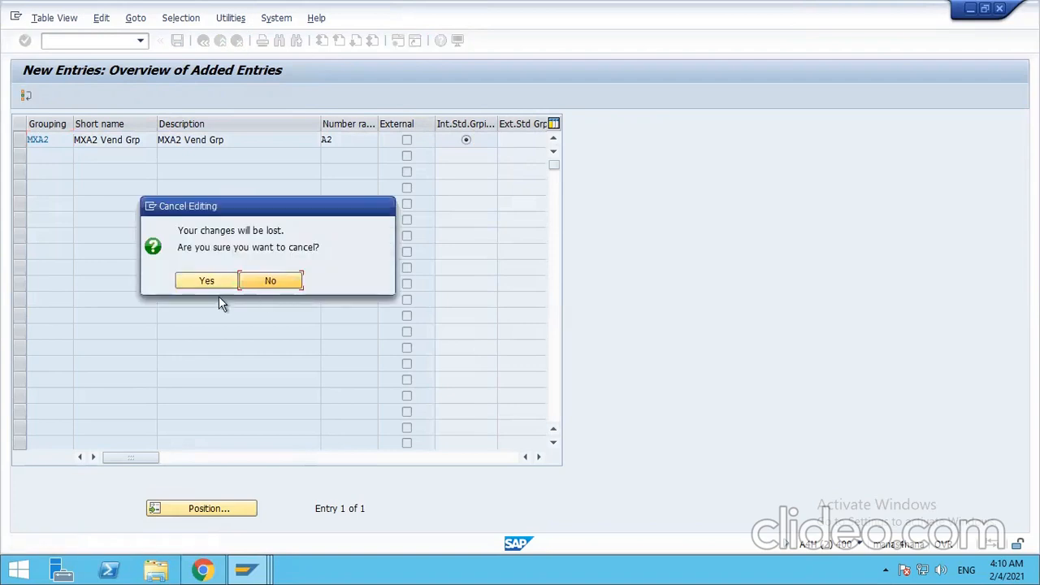
pyautogui.click(206, 279)
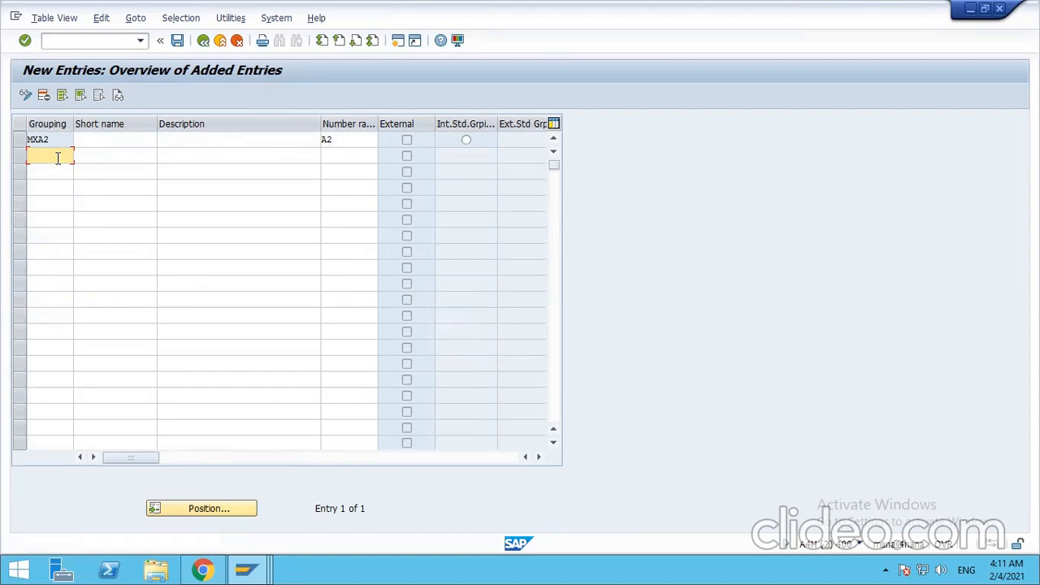
pyautogui.click(21, 141)
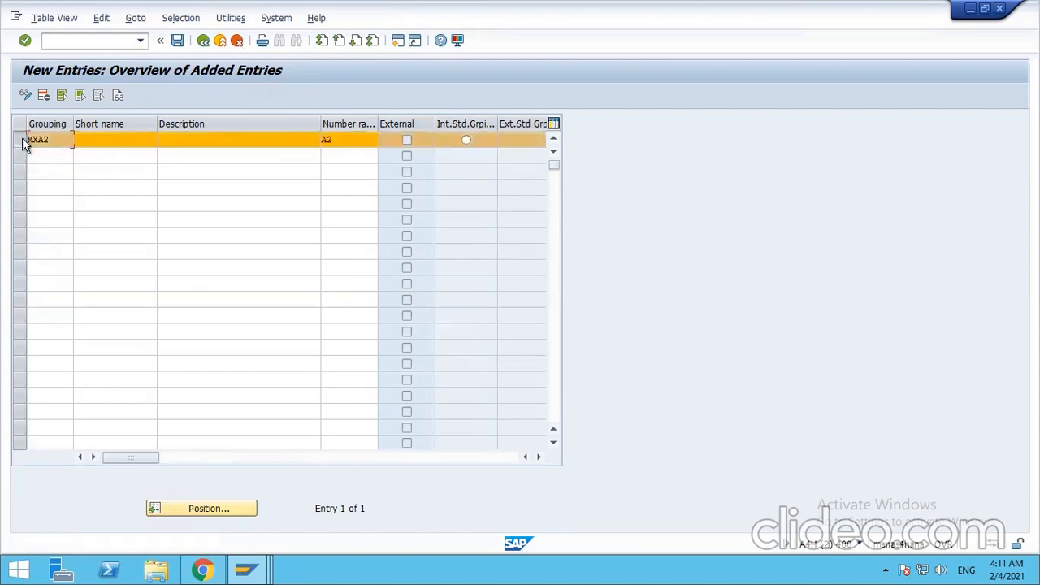
pyautogui.click(44, 96)
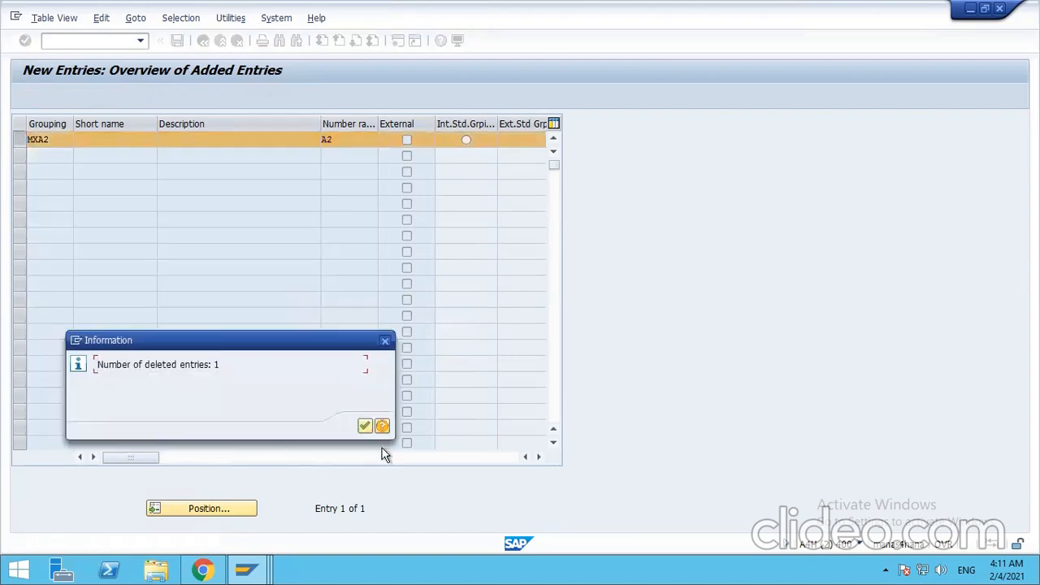
pyautogui.click(364, 426)
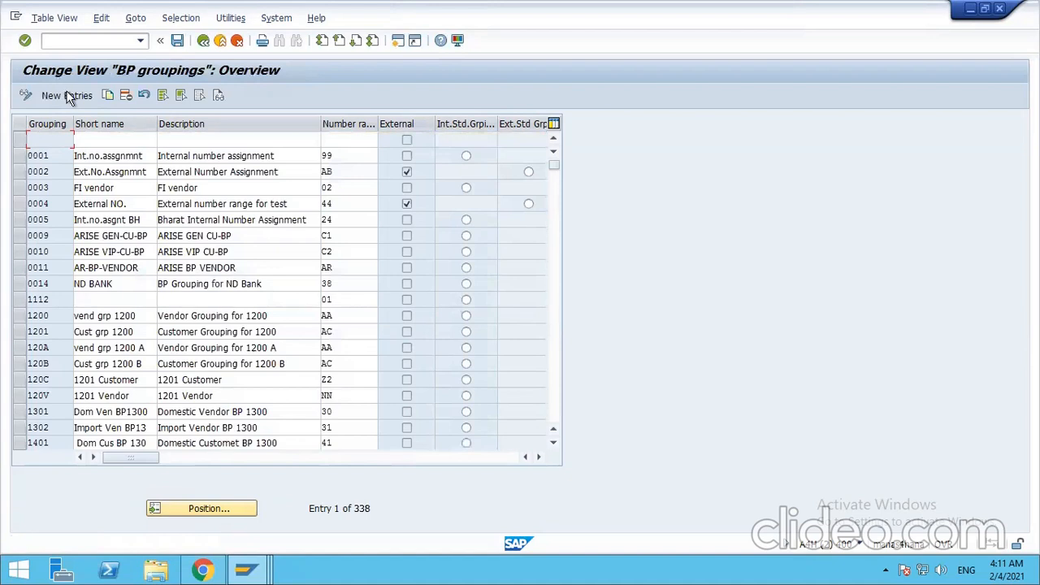
# Start another new business partner grouping MMA2 and assign number range A2 to it
pyautogui.click(80, 96)
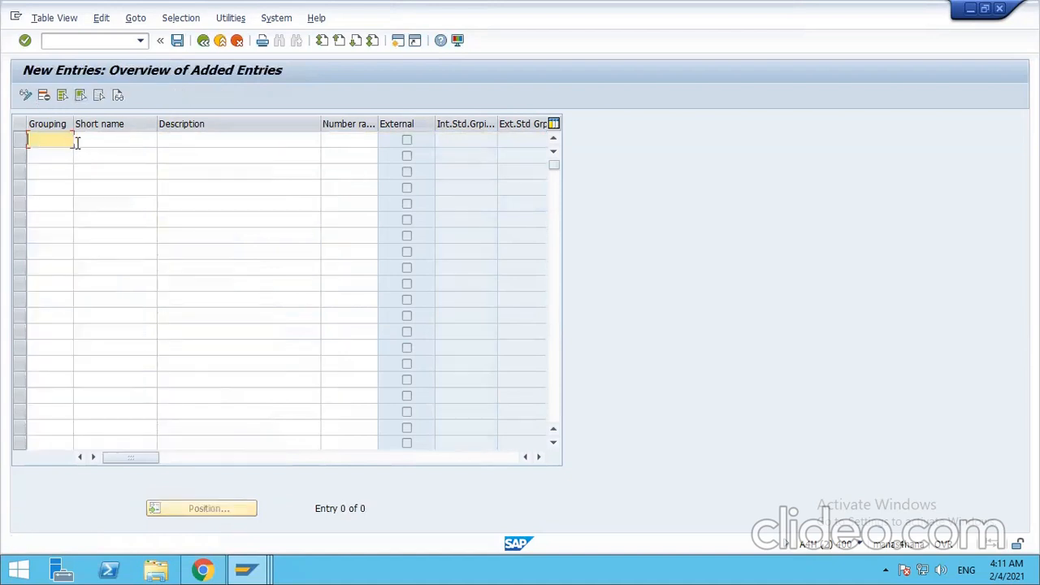
pyautogui.write('MMA2')
pyautogui.click(352, 139)
pyautogui.write('A2')
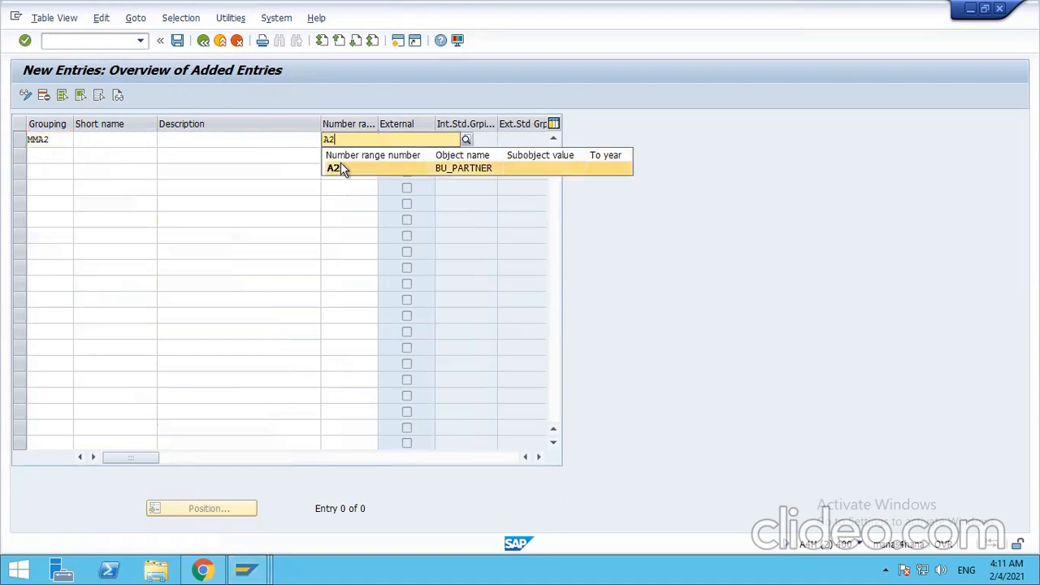
pyautogui.click(340, 166)
# Enter short name MMA2 Vend and description MMA2 VEND, mark MMA2 as internal standard grouping and try to save
pyautogui.click(130, 142)
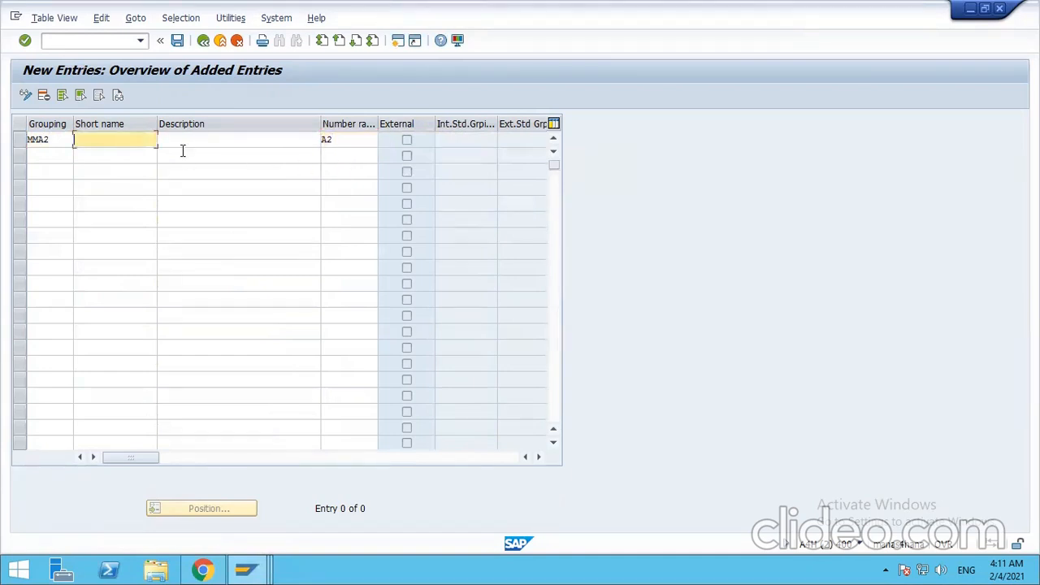
pyautogui.write('MMA2 Vend')
pyautogui.click(182, 140)
pyautogui.write('MMA2')
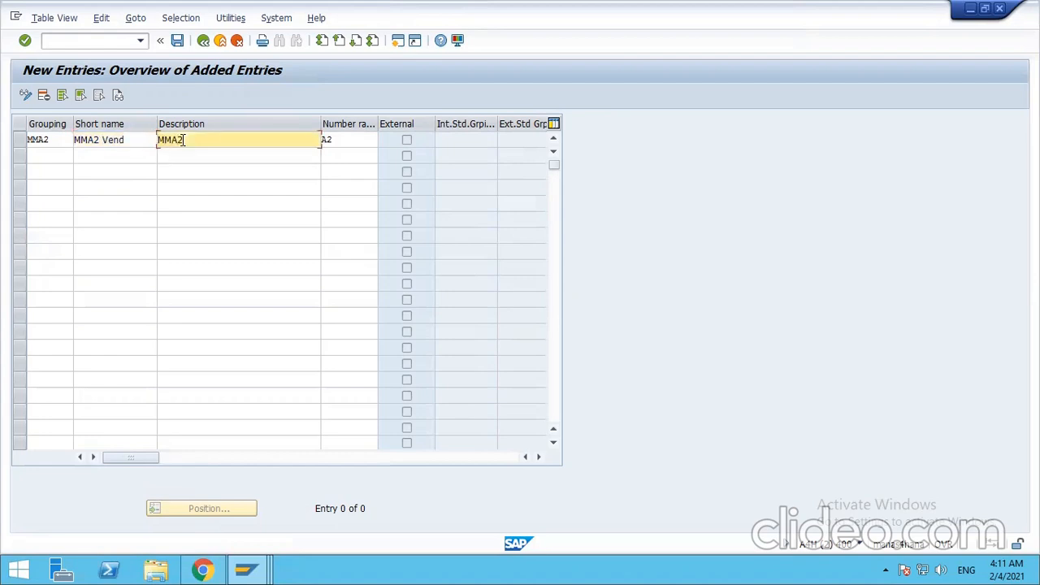
pyautogui.write(' VEND')
pyautogui.press('Return')
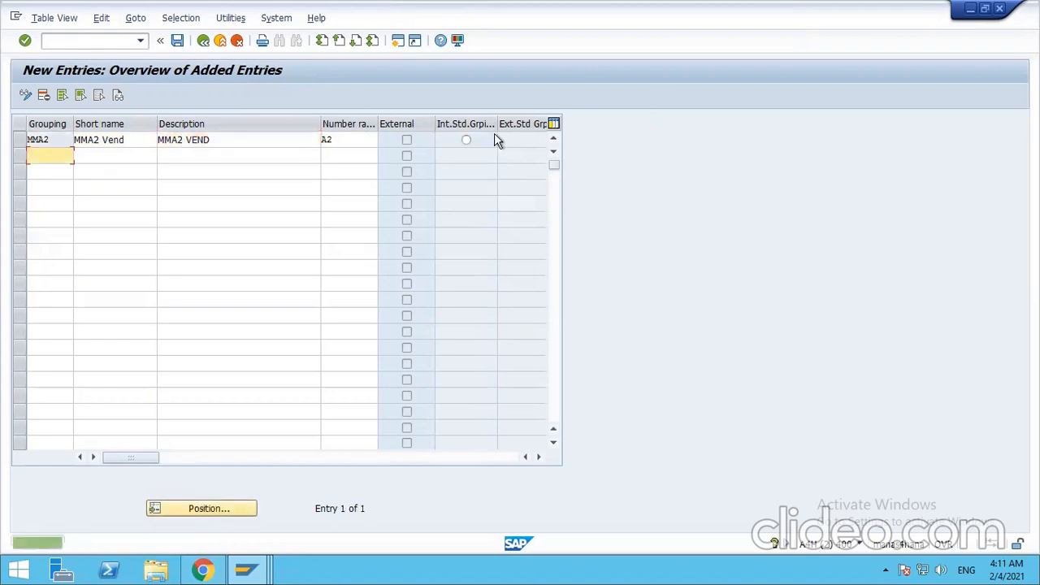
pyautogui.click(465, 140)
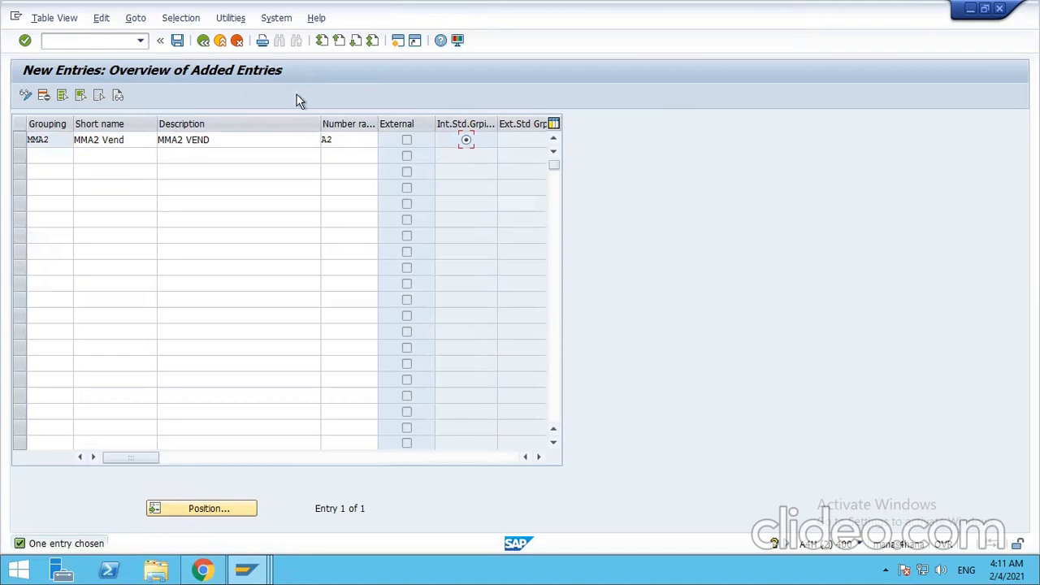
pyautogui.click(178, 42)
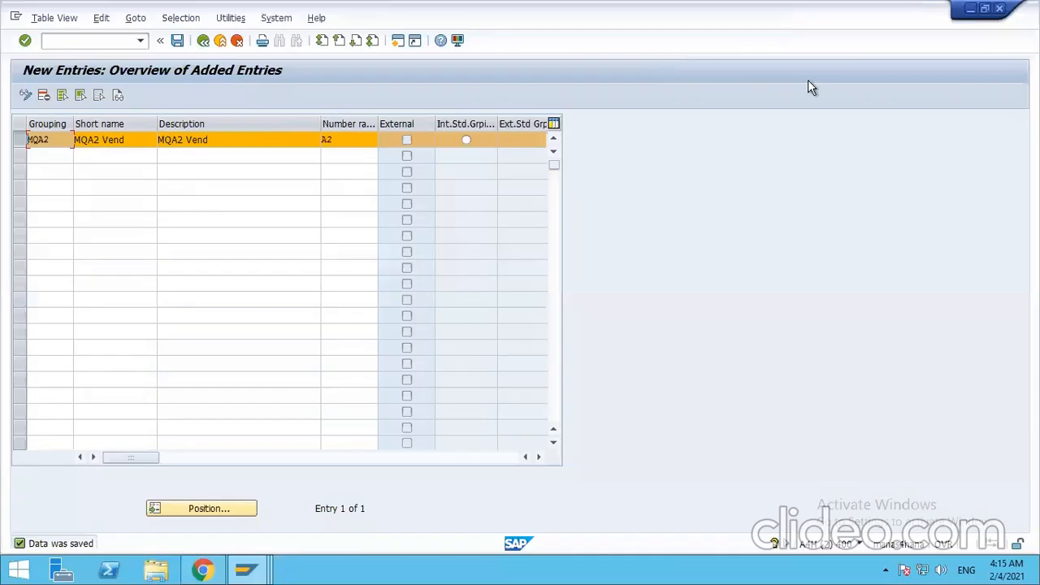
# Leave the business partner groupings and return to the IMG structure
pyautogui.click(48, 139)
pyautogui.click(203, 41)
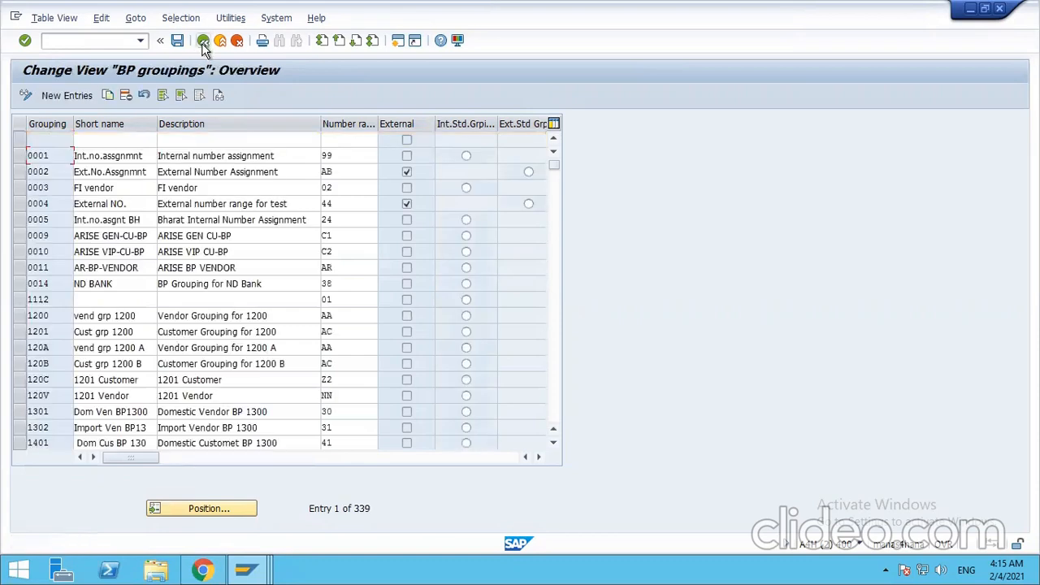
pyautogui.click(203, 41)
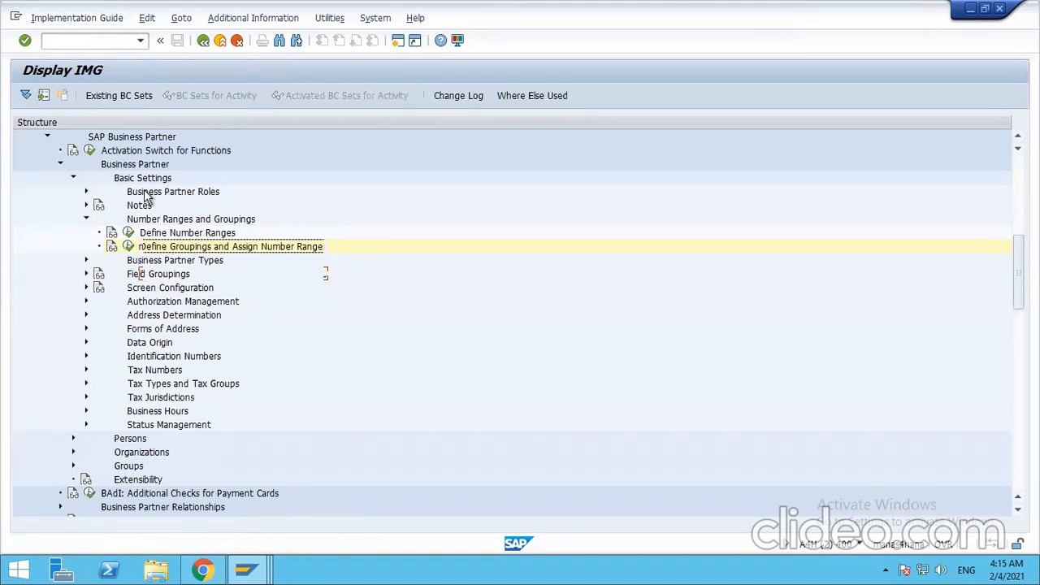
# Check the number range assignment of vendor account group VEN1 in the other SAP session, returning to the IMG structure
pyautogui.scroll(2, 213, 514)
pyautogui.click(242, 569)
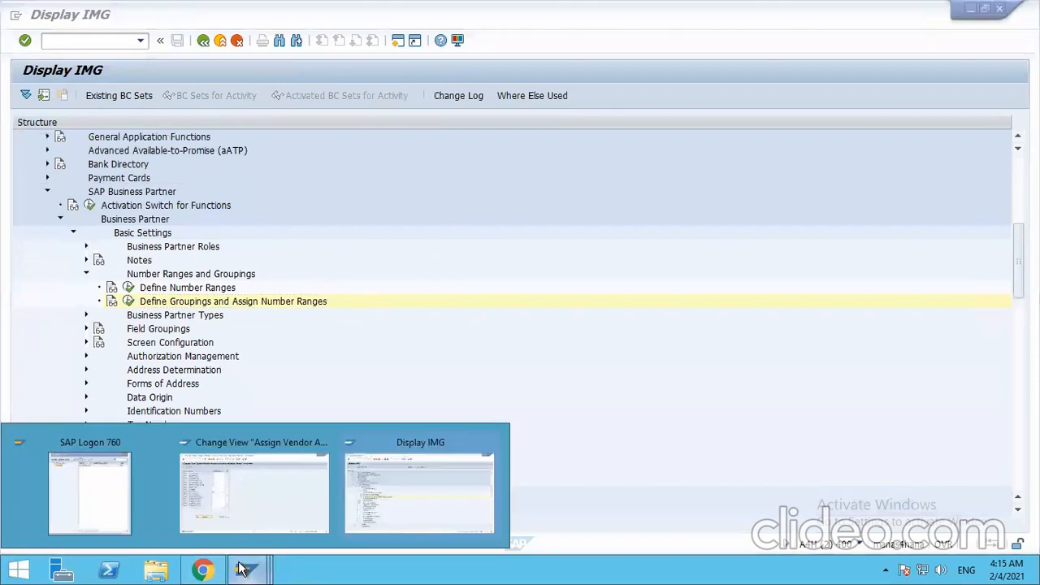
pyautogui.click(228, 498)
pyautogui.click(242, 569)
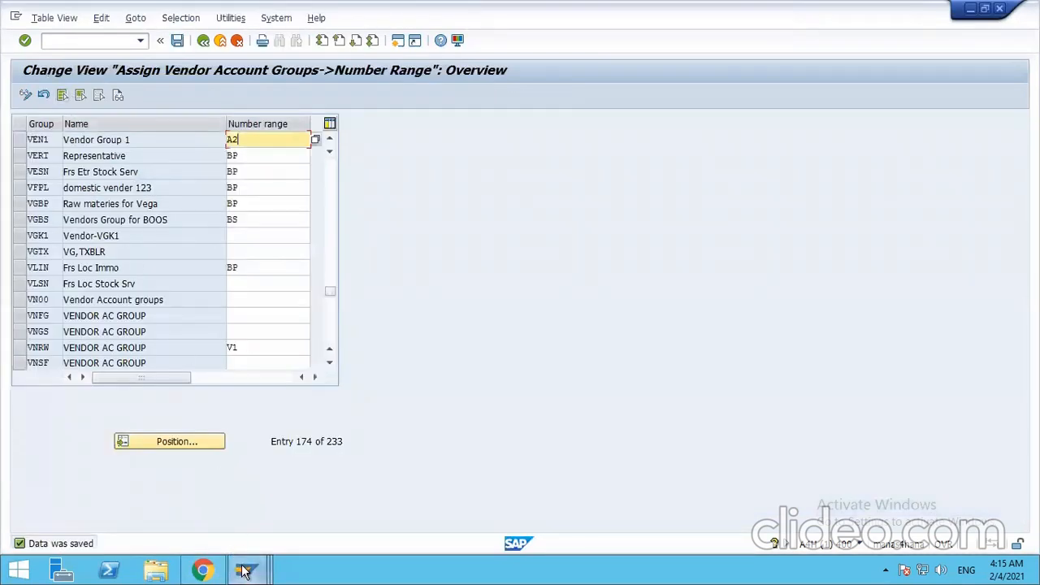
pyautogui.click(407, 497)
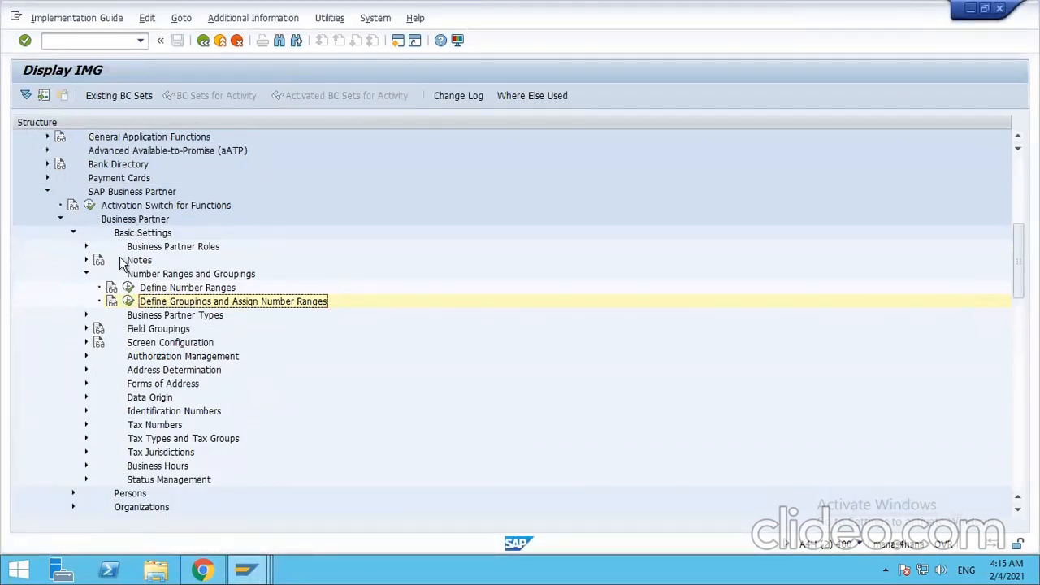
# Collapse the SAP Business Partner branch of the IMG structure and select Master Data Synchronization
pyautogui.click(73, 234)
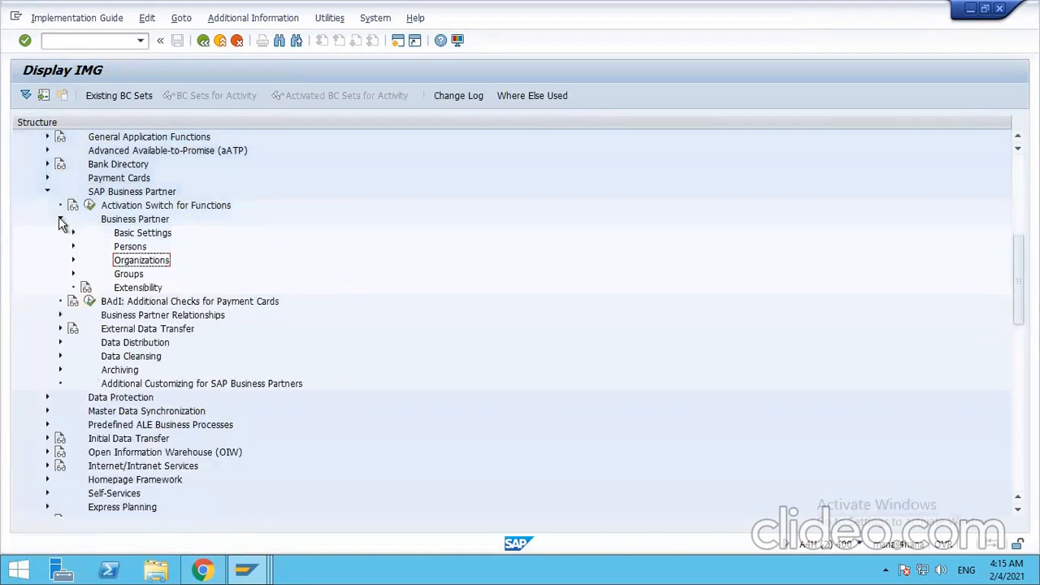
pyautogui.click(60, 219)
pyautogui.click(47, 190)
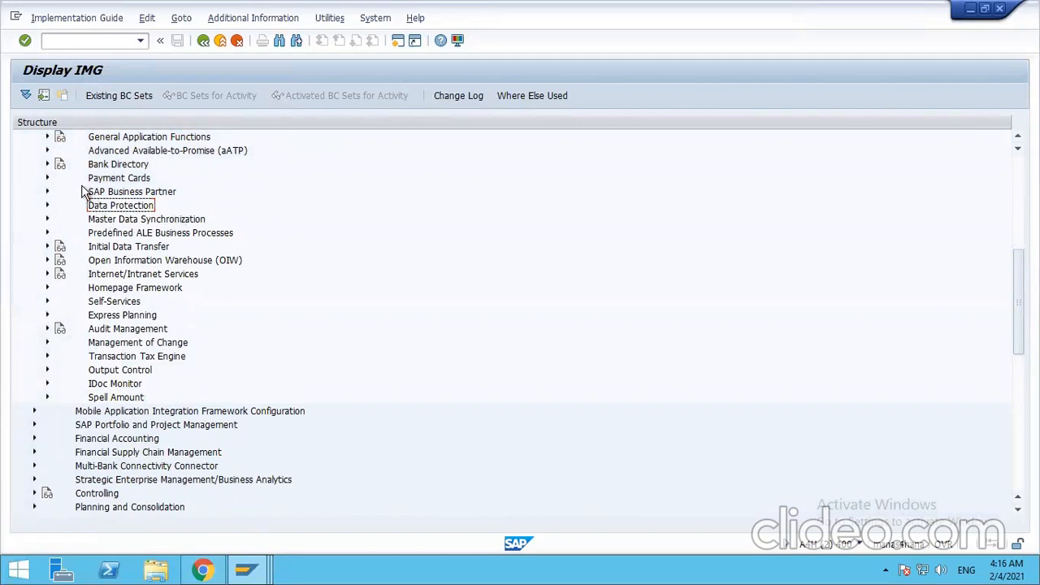
pyautogui.click(112, 192)
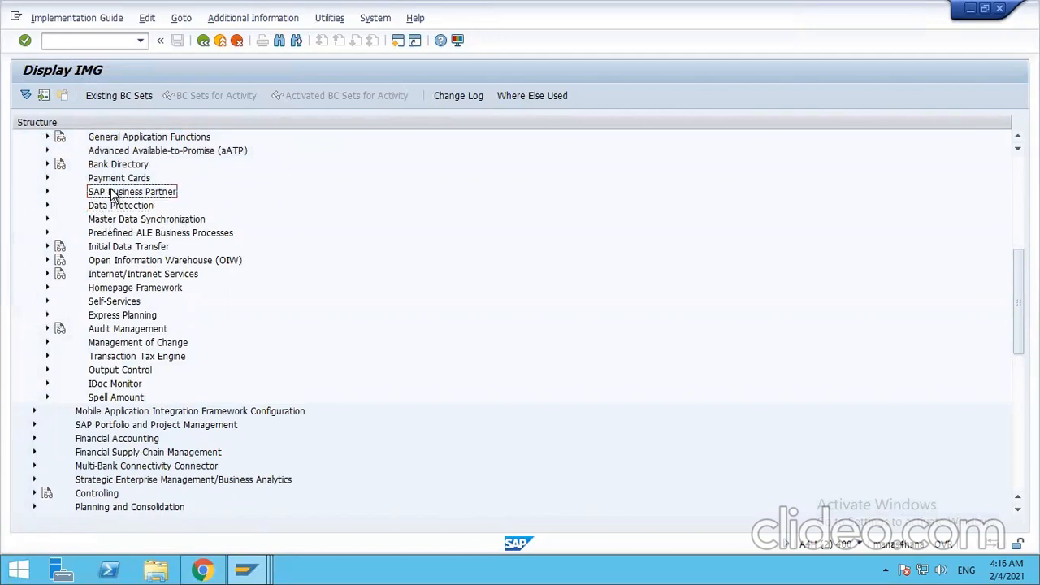
pyautogui.click(123, 221)
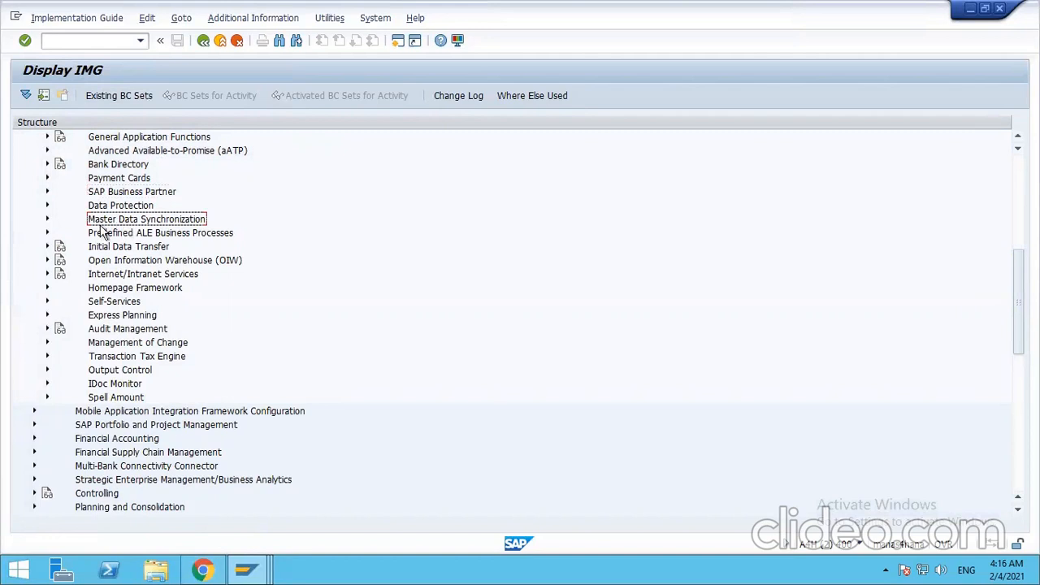
# Expand Master Data Synchronization through Customer/Vendor Integration and Business Partner Settings down to Settings for Vendor Integration
pyautogui.click(47, 219)
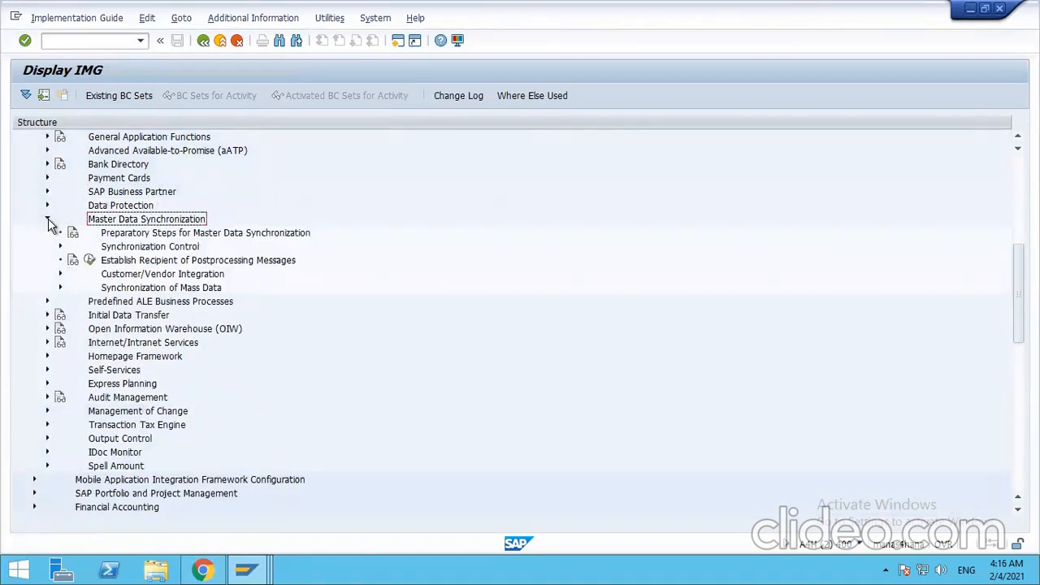
pyautogui.click(132, 275)
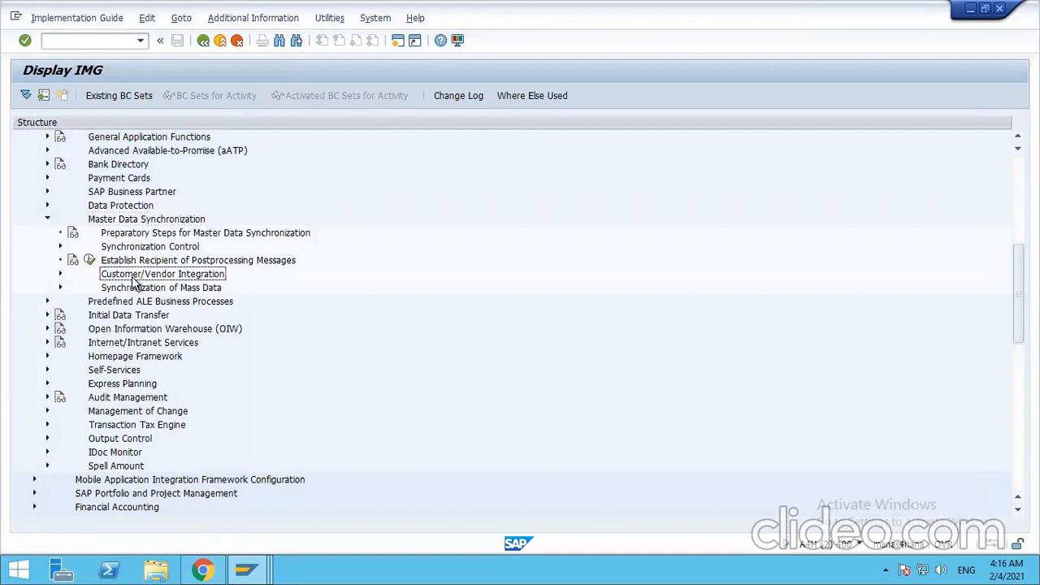
pyautogui.click(60, 274)
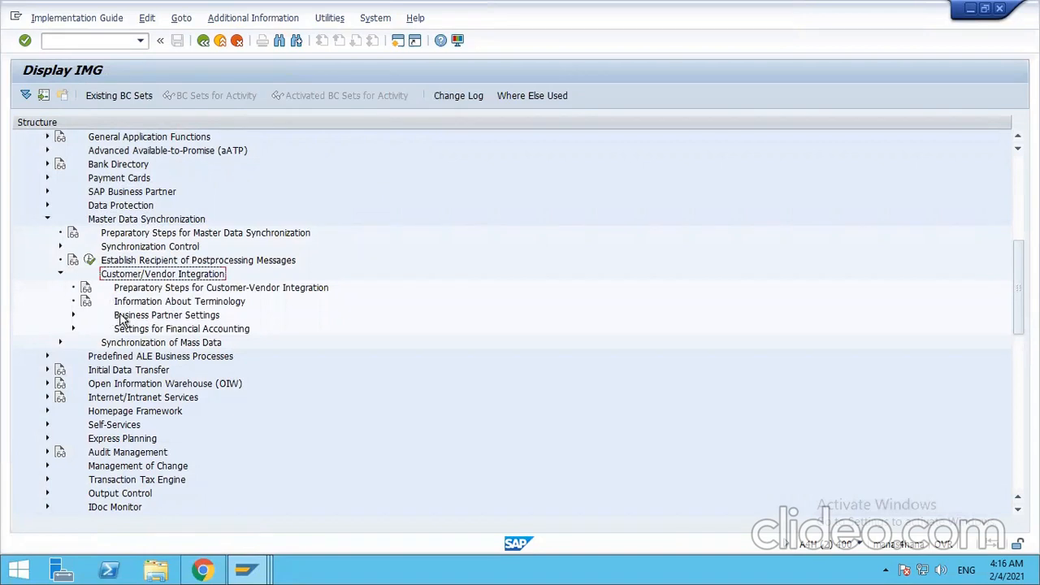
pyautogui.click(73, 316)
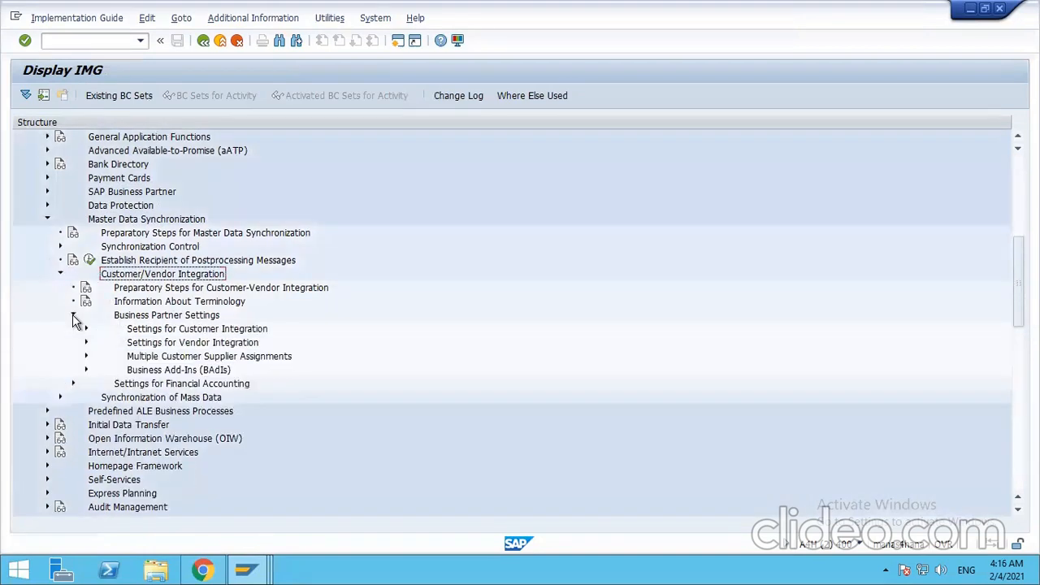
pyautogui.click(201, 346)
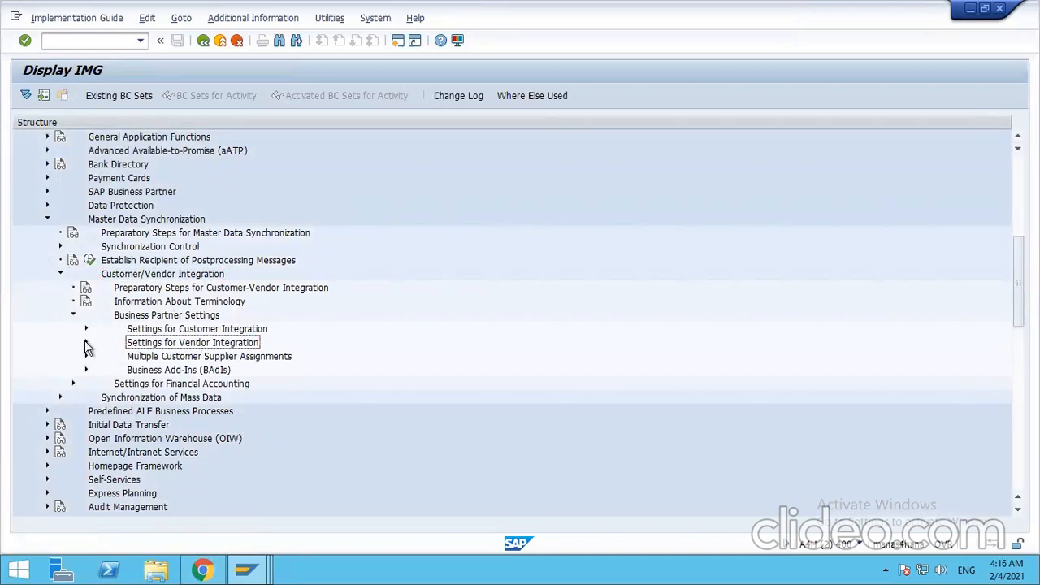
pyautogui.click(87, 344)
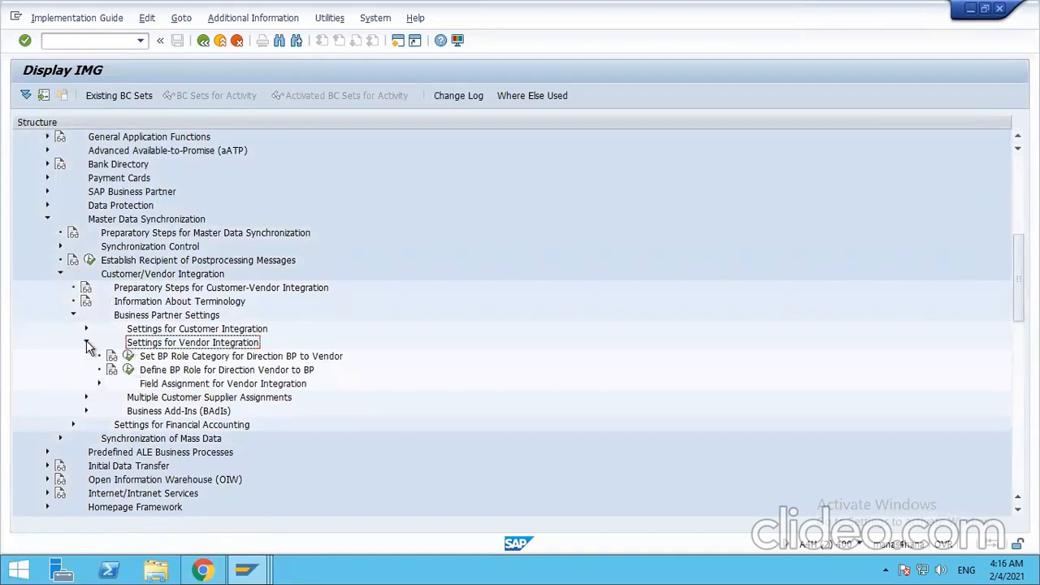
# Open the activity Define Number Assignment for Direction BP to Vendor, under the key assignments of Field Assignment for Vendor Integration
pyautogui.moveTo(796, 27)
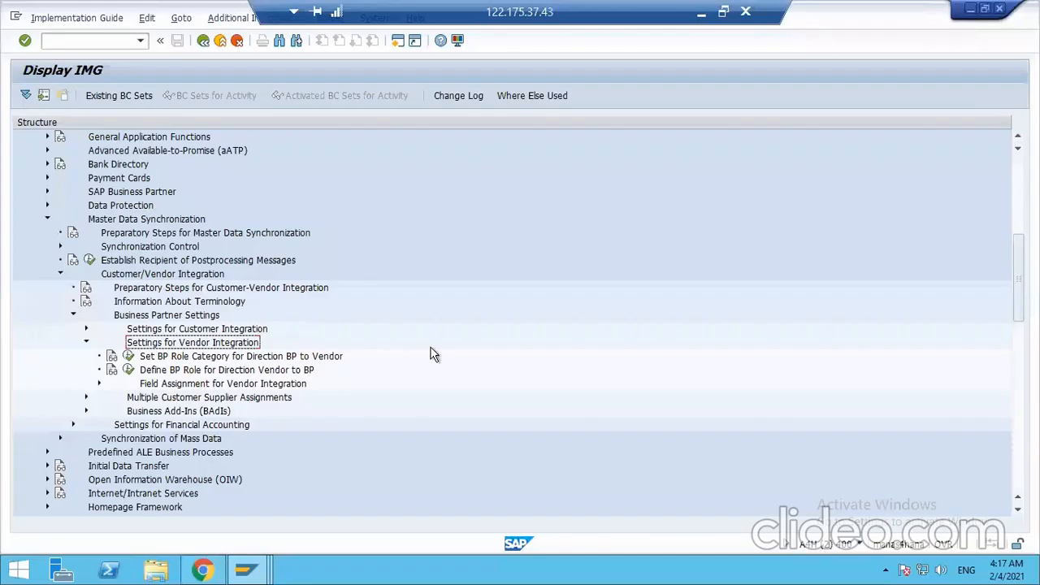
pyautogui.click(99, 384)
pyautogui.click(112, 398)
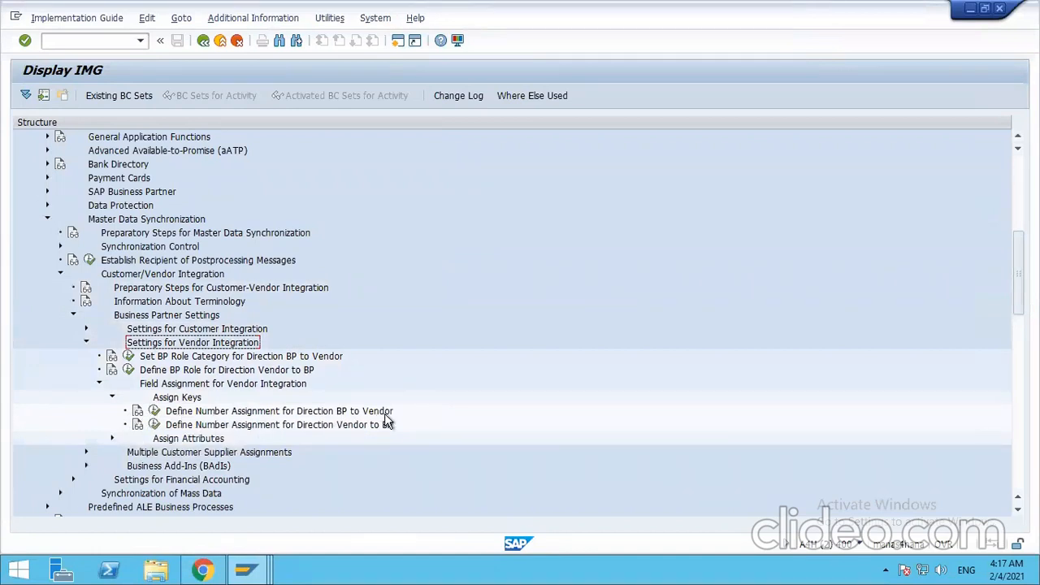
pyautogui.click(155, 423)
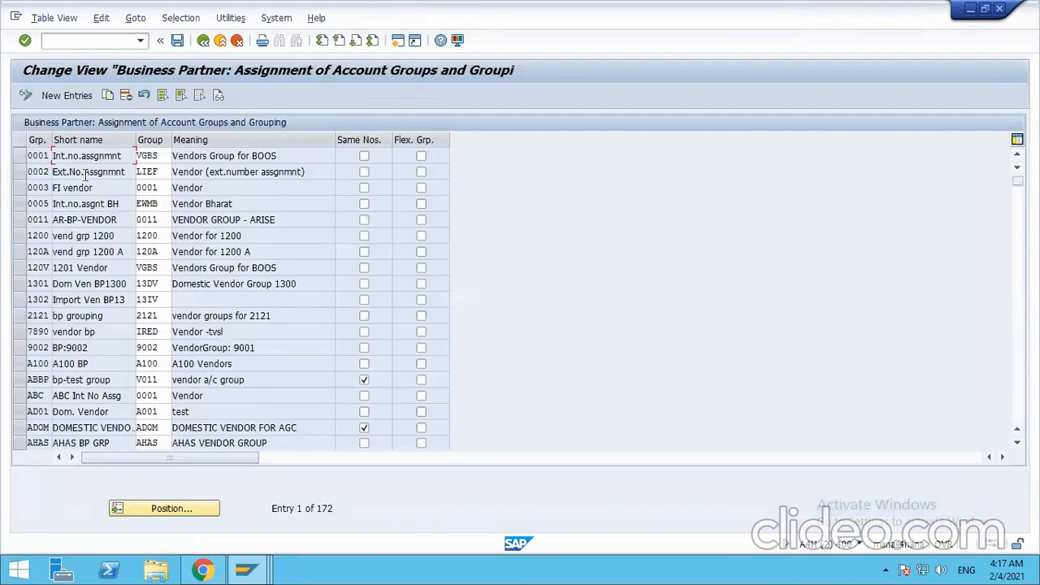
# Start new entries in the account group and grouping assignment table, widening the Grp. column
pyautogui.moveTo(50, 142); pyautogui.dragTo(56, 142)
pyautogui.click(72, 98)
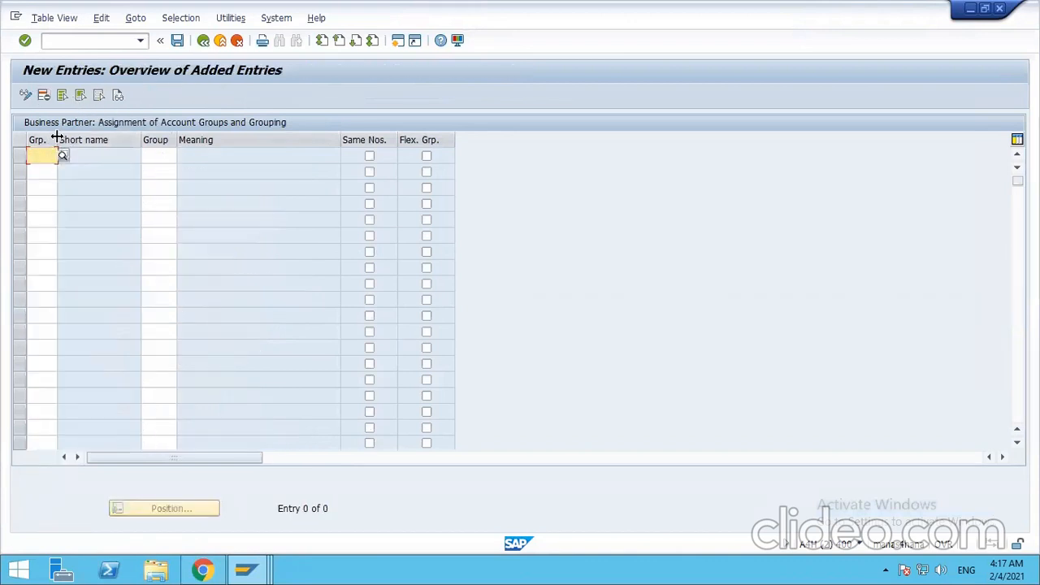
pyautogui.moveTo(57, 138); pyautogui.dragTo(64, 134)
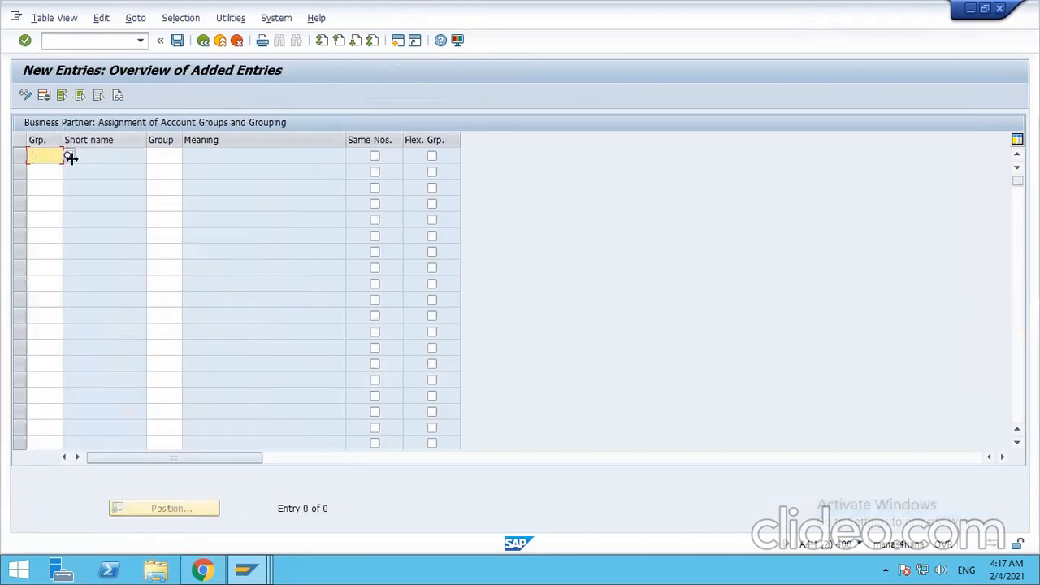
# Look through the list of available business partner groupings for the new vendor grouping, closing it without a choice
pyautogui.click(68, 157)
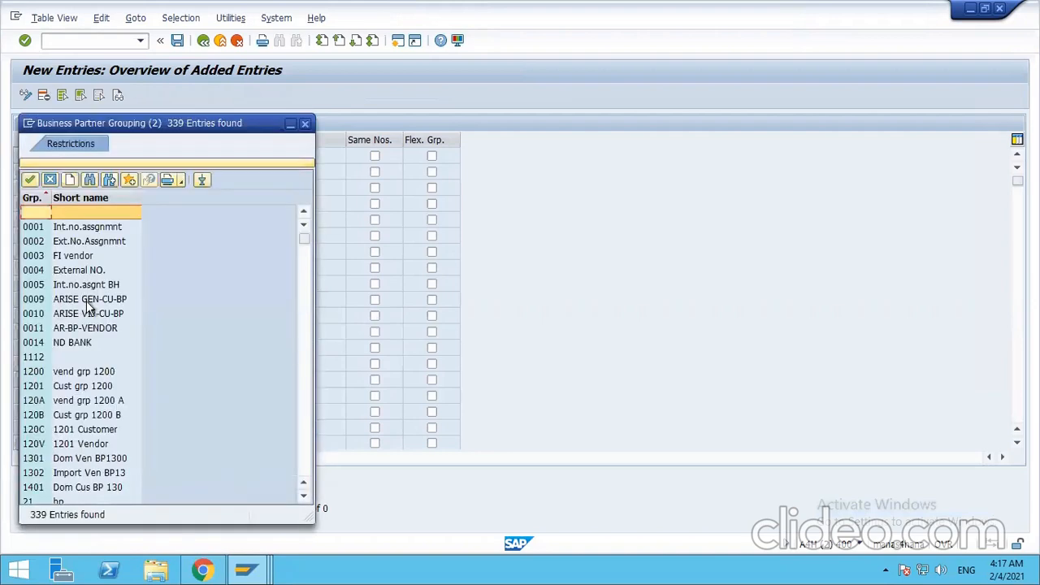
pyautogui.scroll(-4, 91, 351)
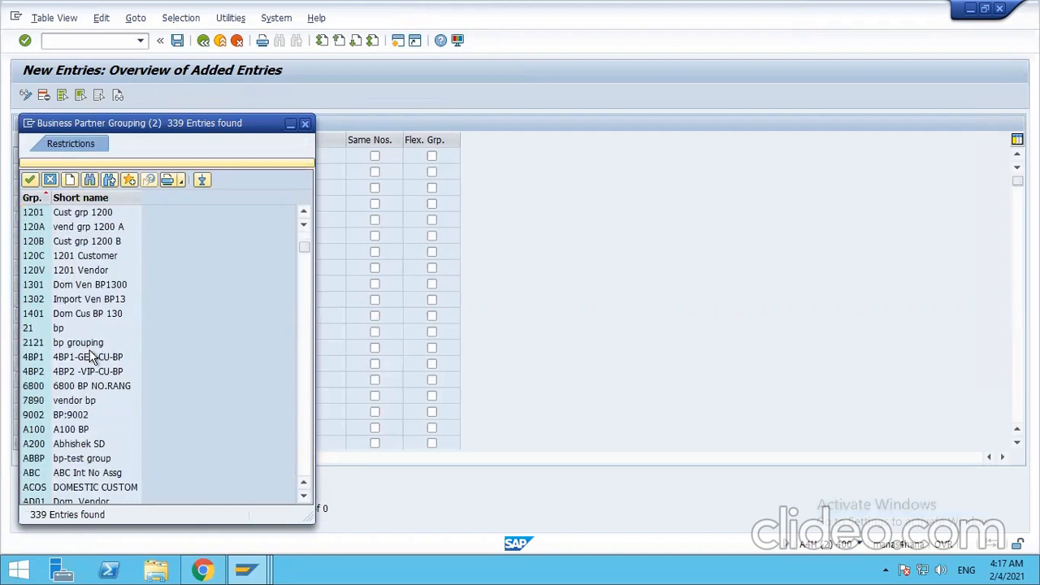
pyautogui.scroll(-6, 91, 357)
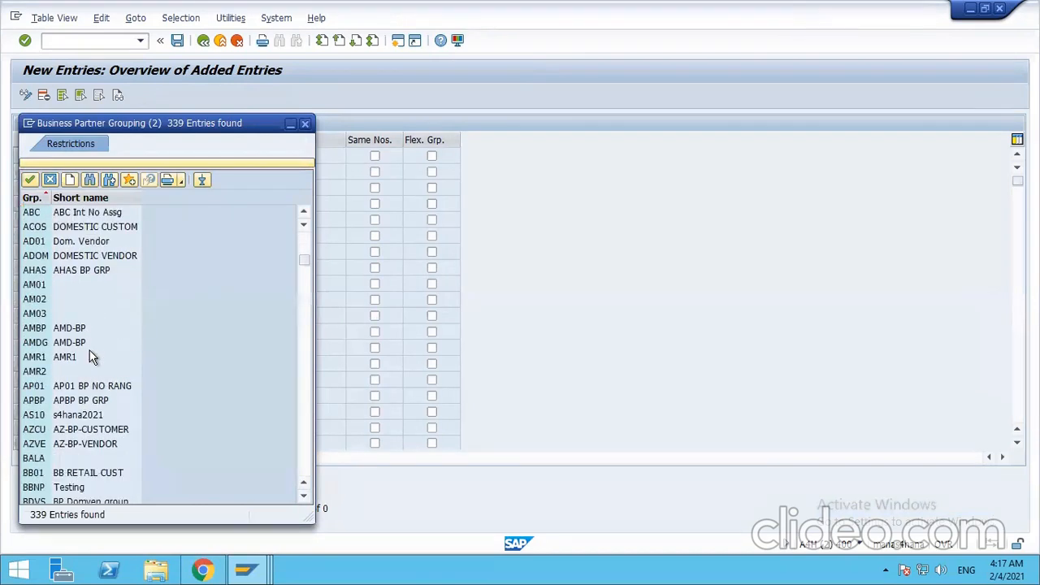
pyautogui.scroll(-3, 91, 357)
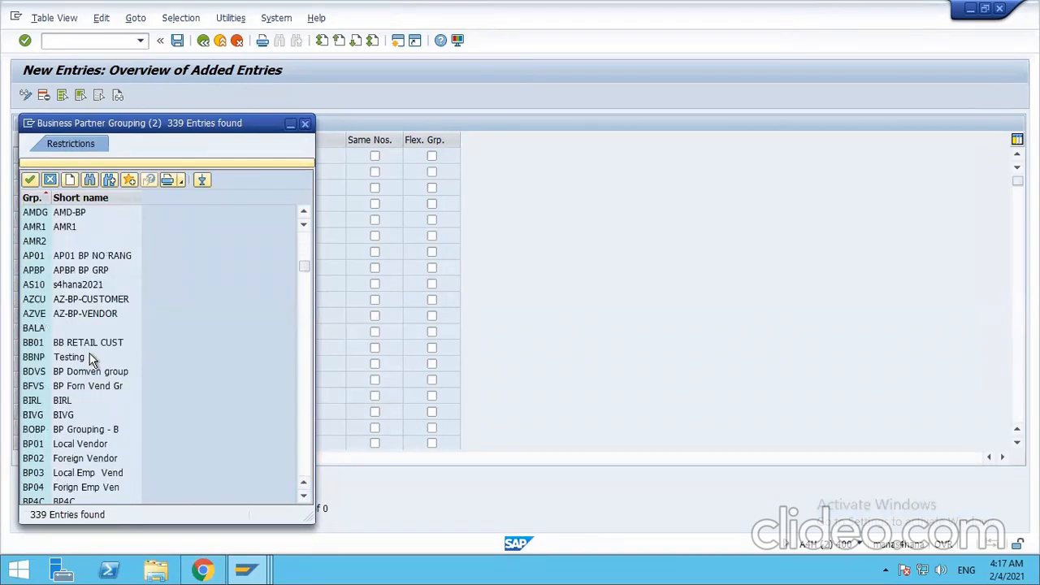
pyautogui.scroll(-18, 91, 358)
pyautogui.scroll(-20, 91, 370)
pyautogui.scroll(-10, 91, 370)
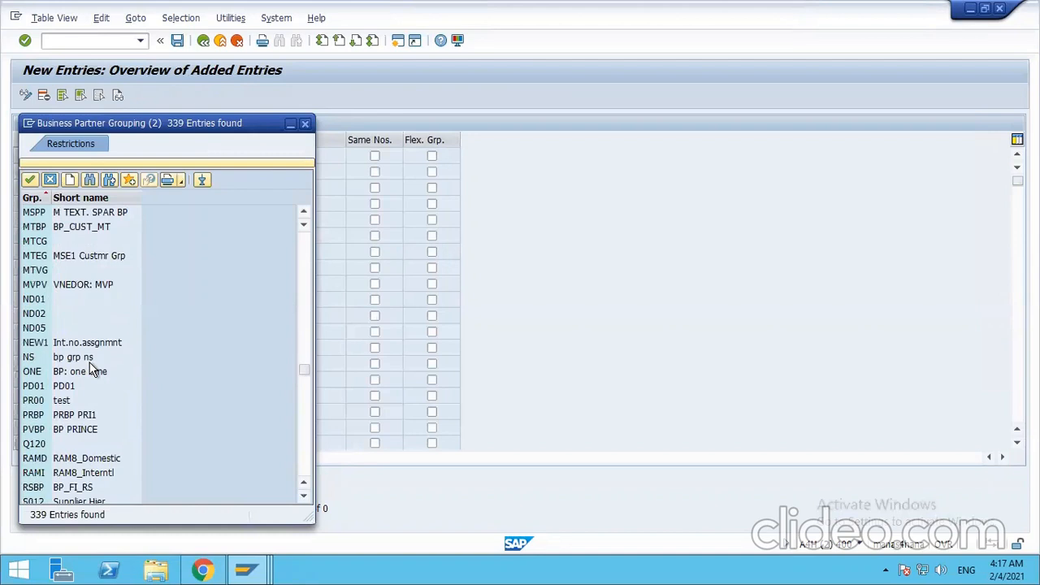
pyautogui.scroll(1, 91, 369)
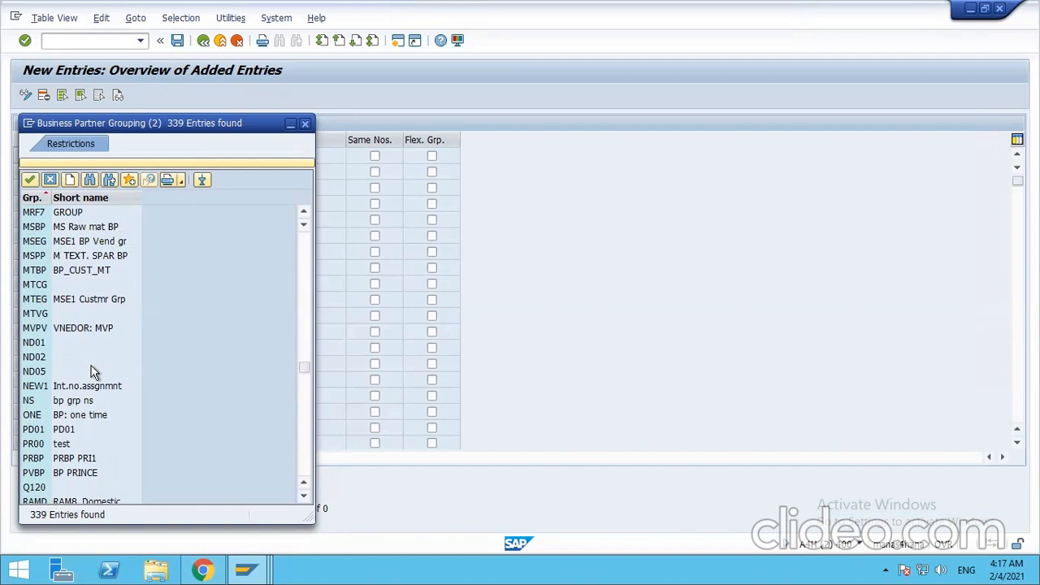
pyautogui.scroll(-2, 91, 372)
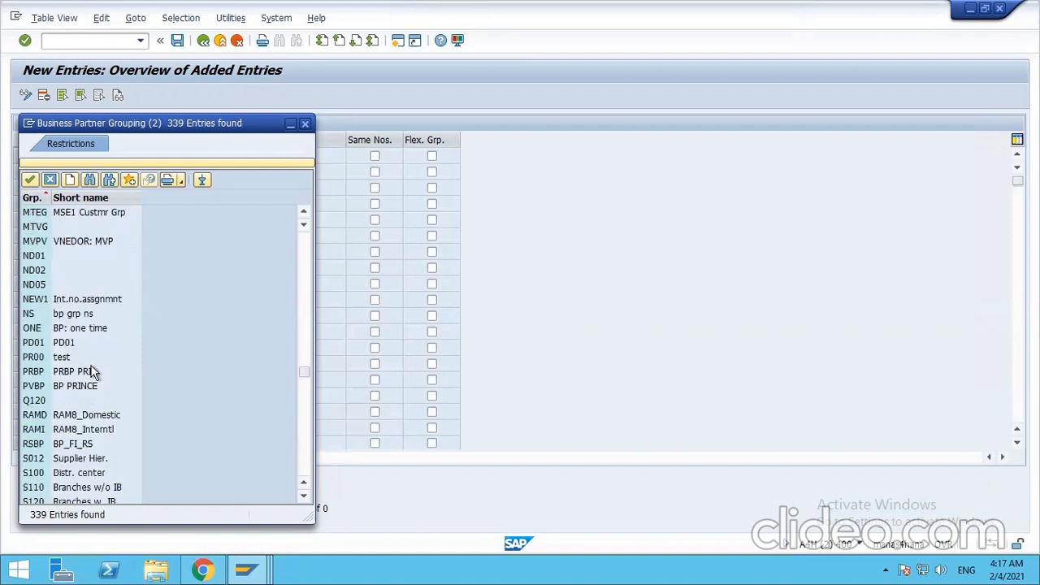
pyautogui.scroll(-15, 91, 371)
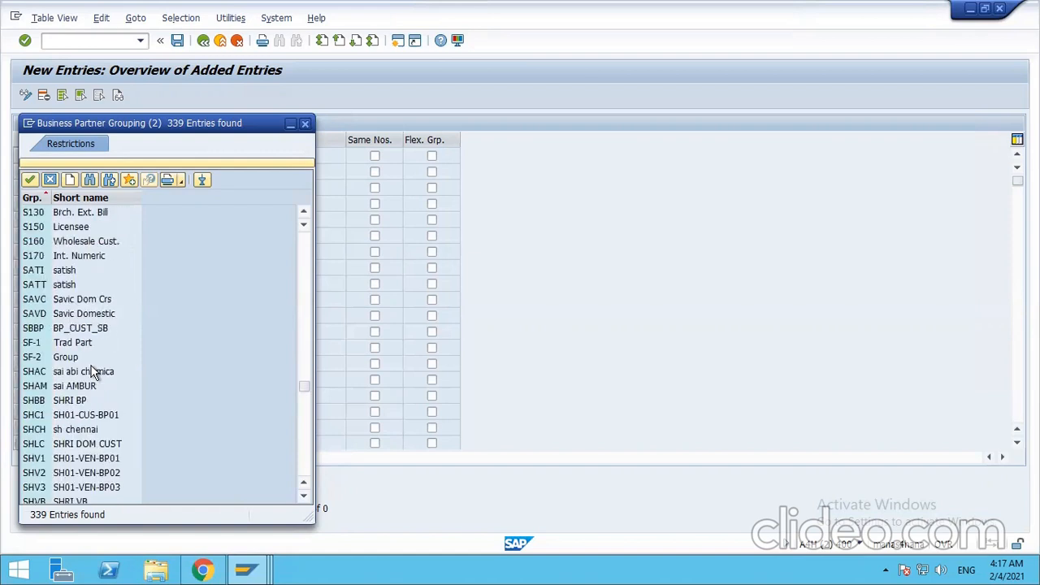
pyautogui.scroll(-11, 92, 372)
pyautogui.scroll(18, 91, 371)
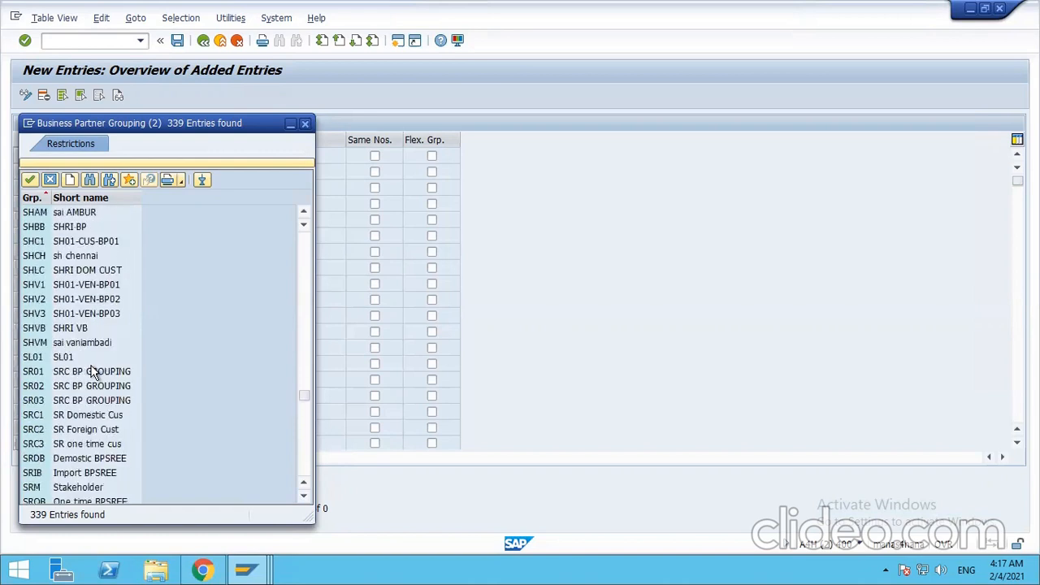
pyautogui.scroll(17, 92, 372)
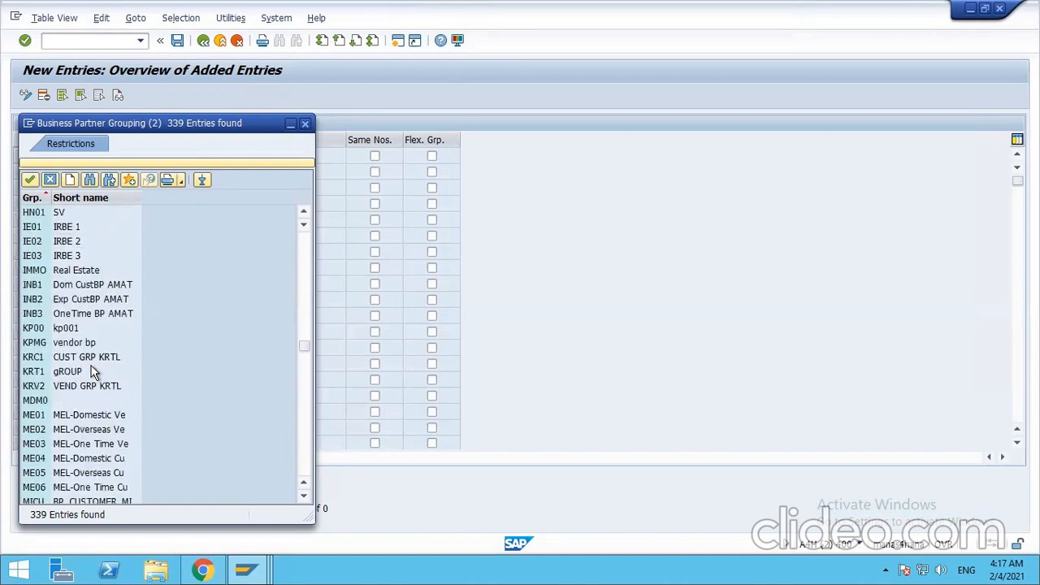
pyautogui.click(305, 123)
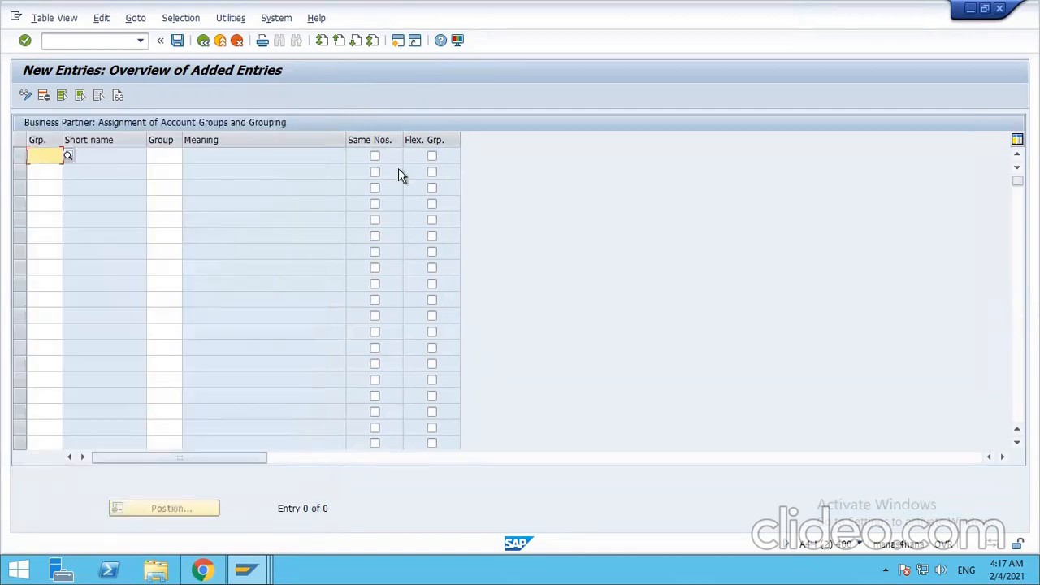
# Assign grouping MQA2 to vendor account group VEN1 and enable Same Nos. for the entry
pyautogui.write('MQ')
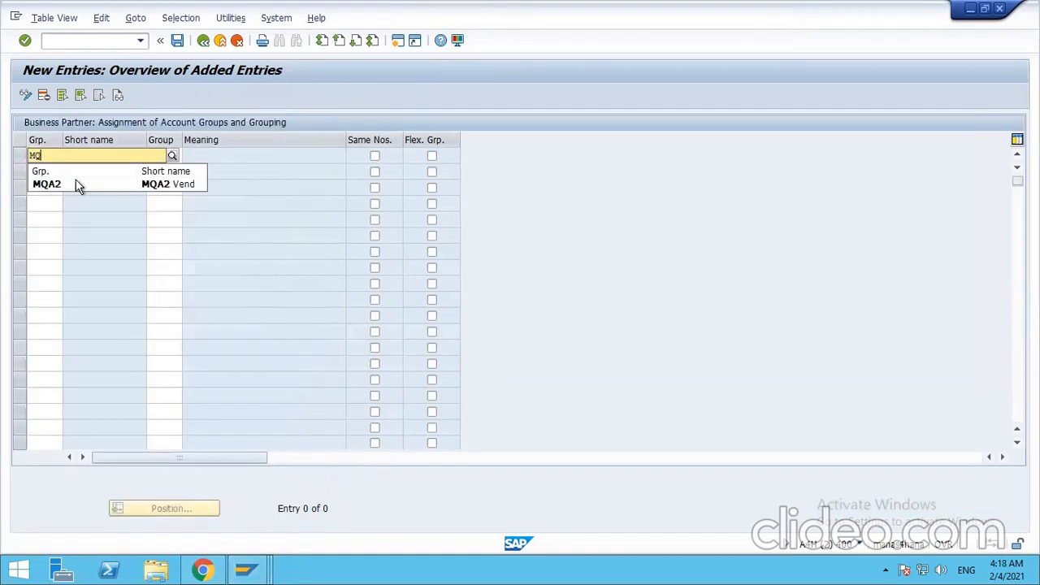
pyautogui.click(45, 186)
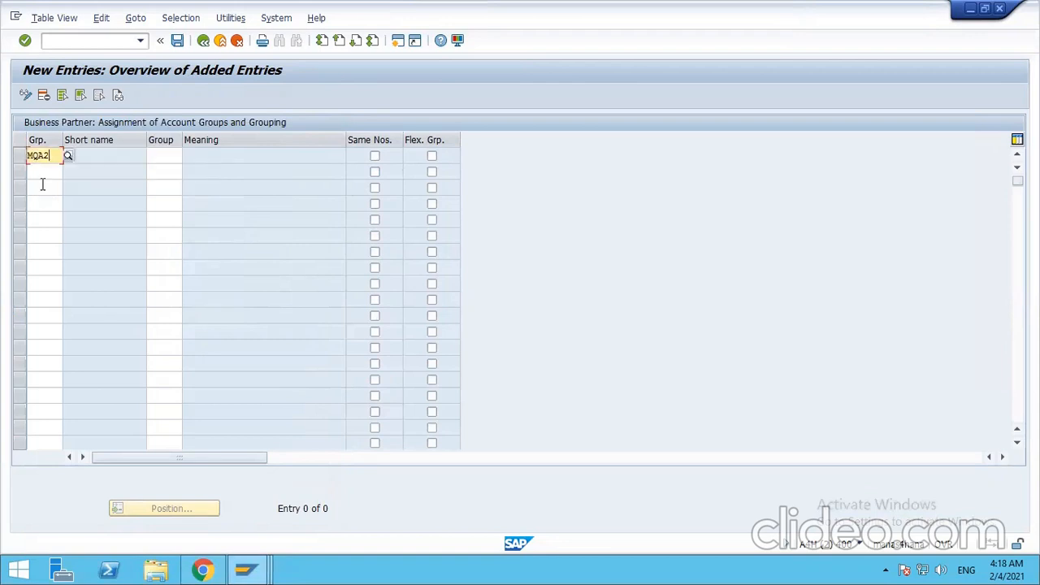
pyautogui.click(173, 157)
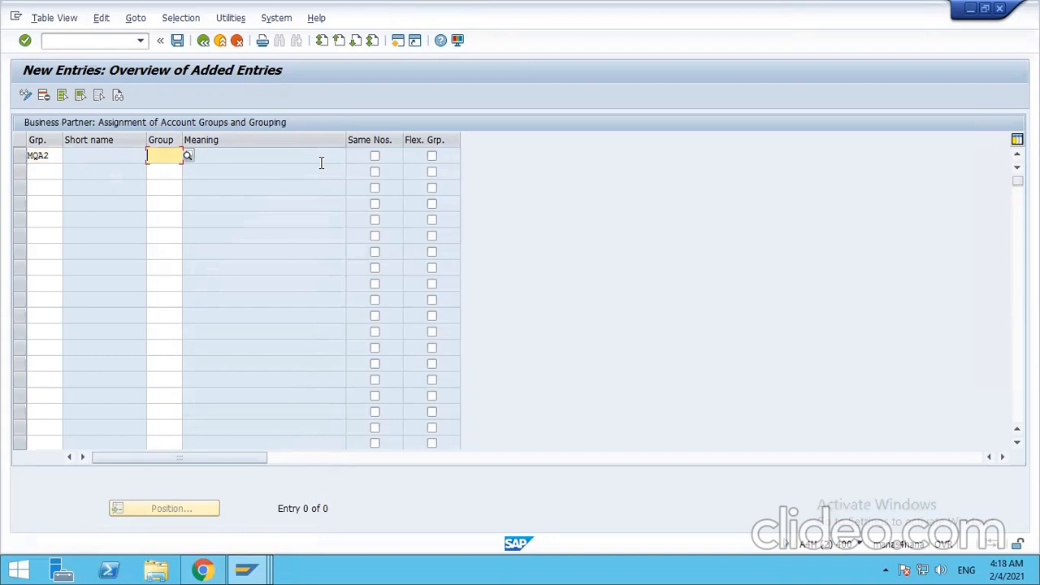
pyautogui.write('VEN')
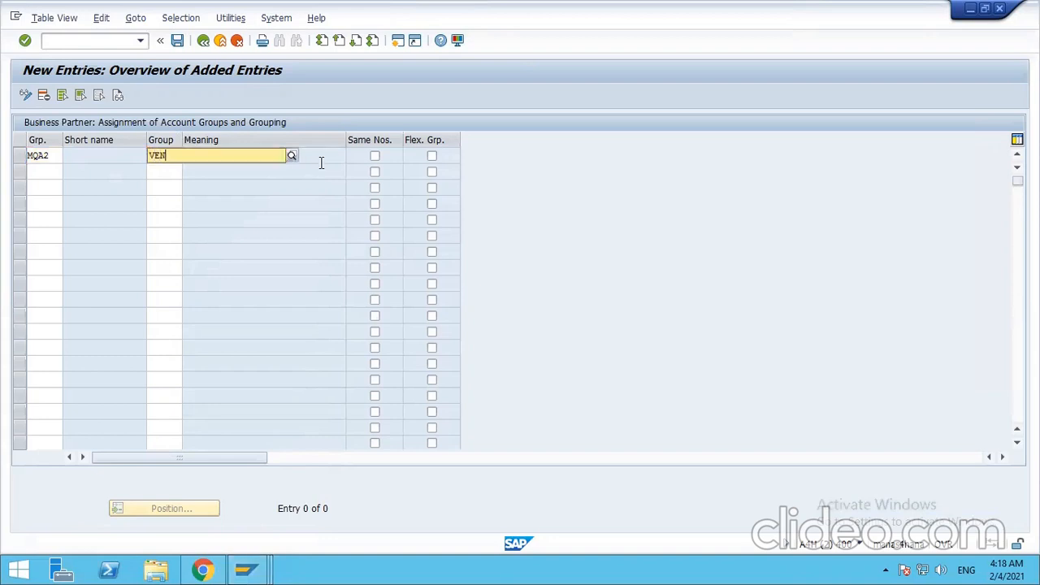
pyautogui.click(216, 186)
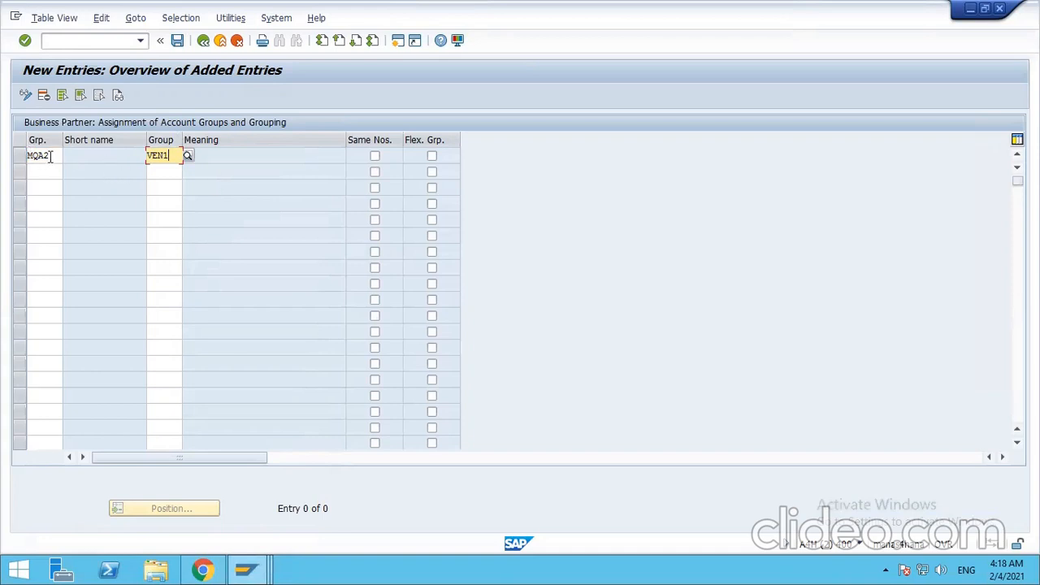
pyautogui.click(375, 156)
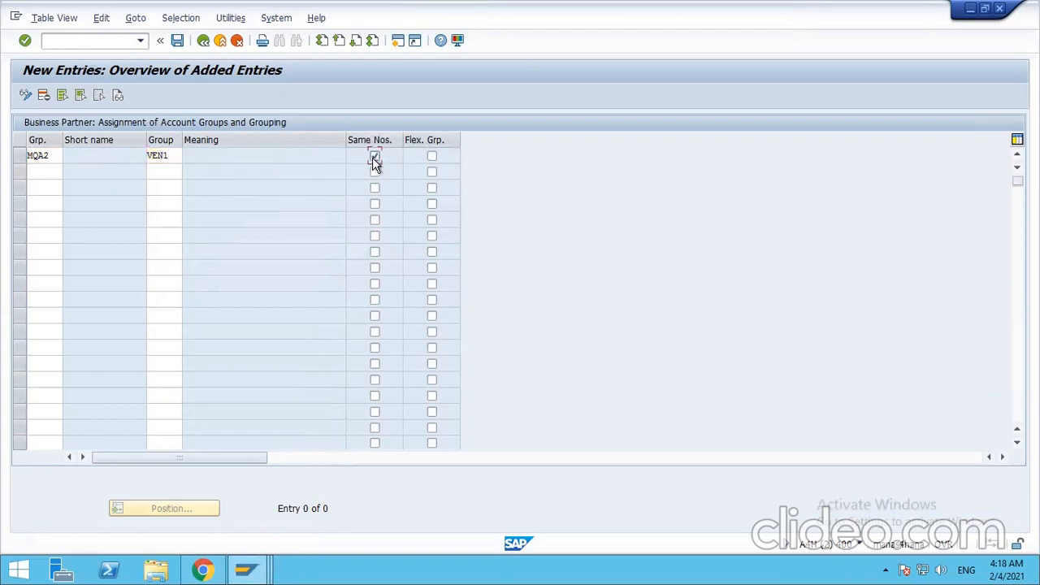
# Save the new assignment under customizing request A4HK901903 and return to the assignment overview
pyautogui.click(178, 40)
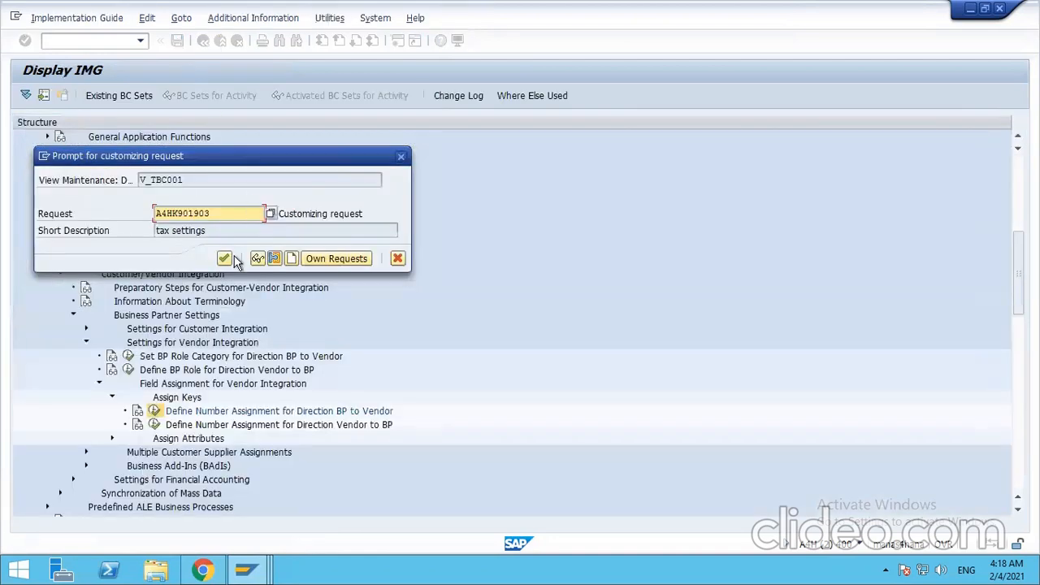
pyautogui.click(231, 259)
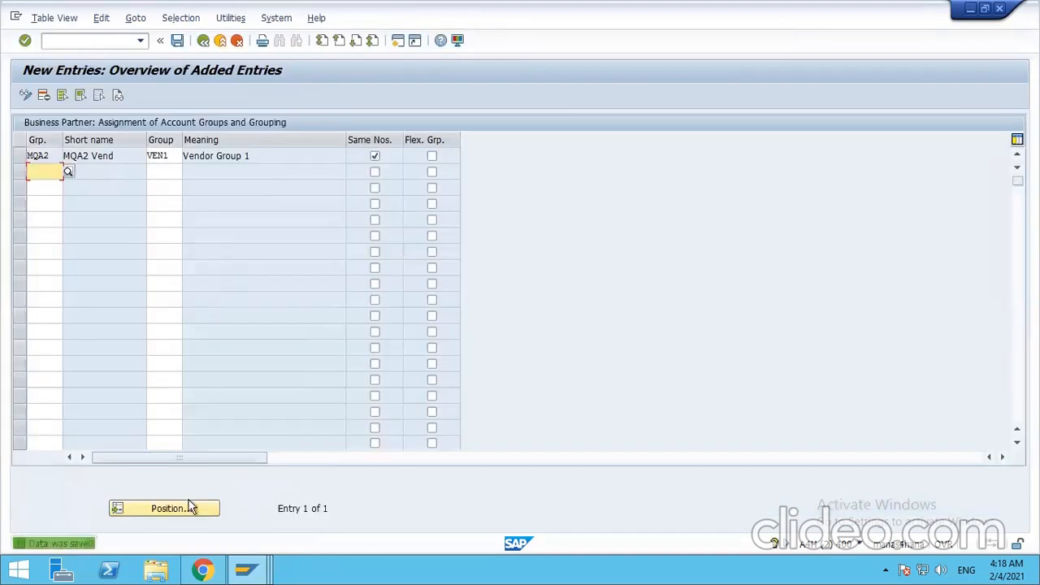
pyautogui.click(203, 42)
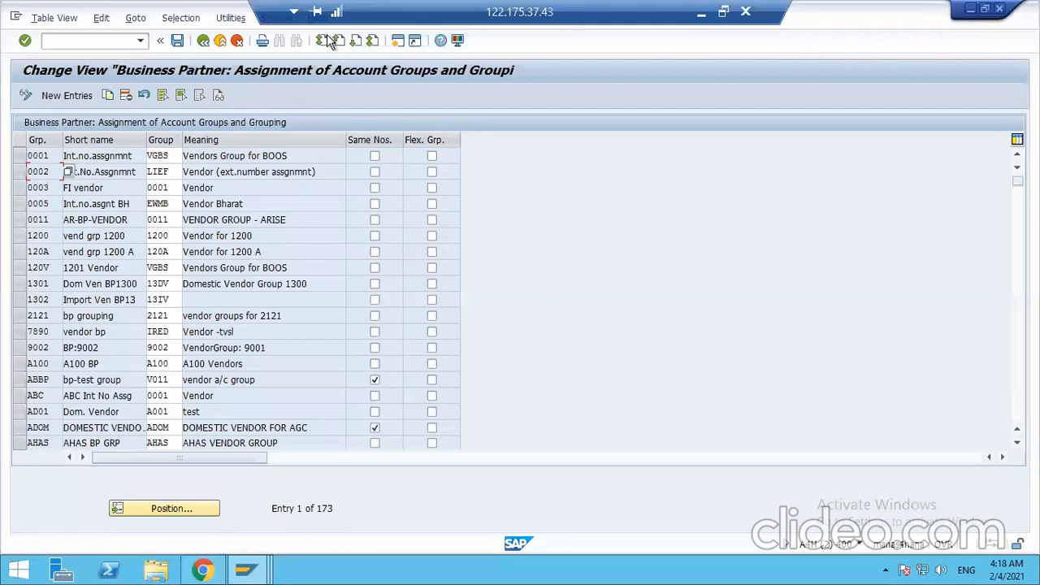
# Return to the implementation guide and expand SAP Business Partner down to the Basic Settings of Business Partner
pyautogui.click(204, 41)
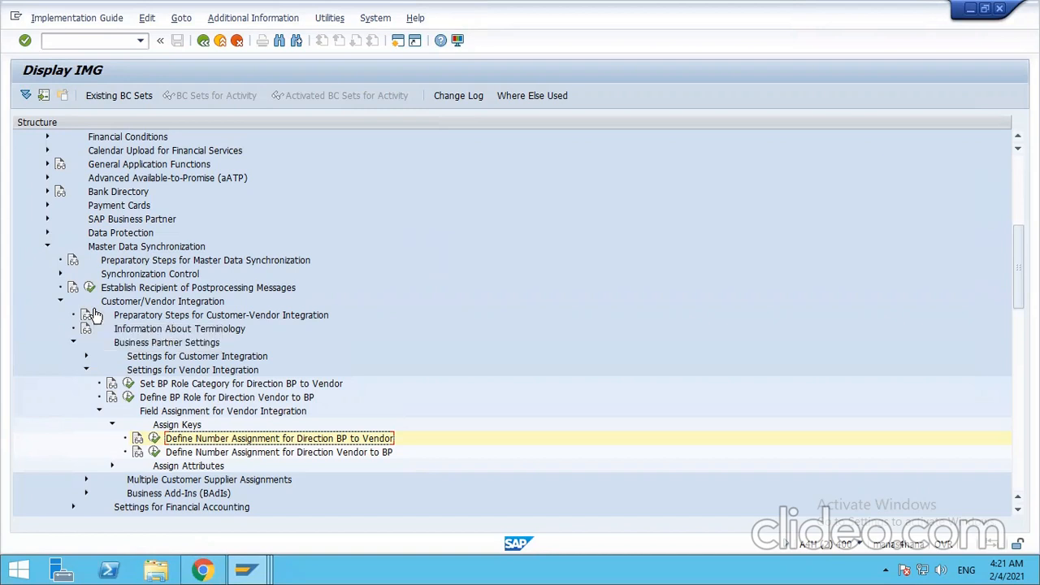
pyautogui.click(46, 221)
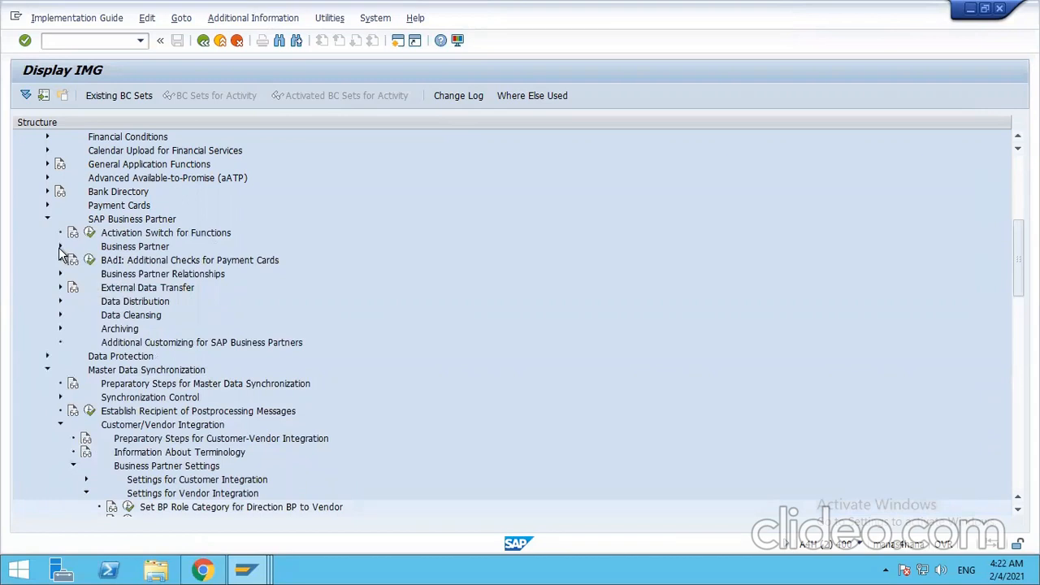
pyautogui.click(59, 248)
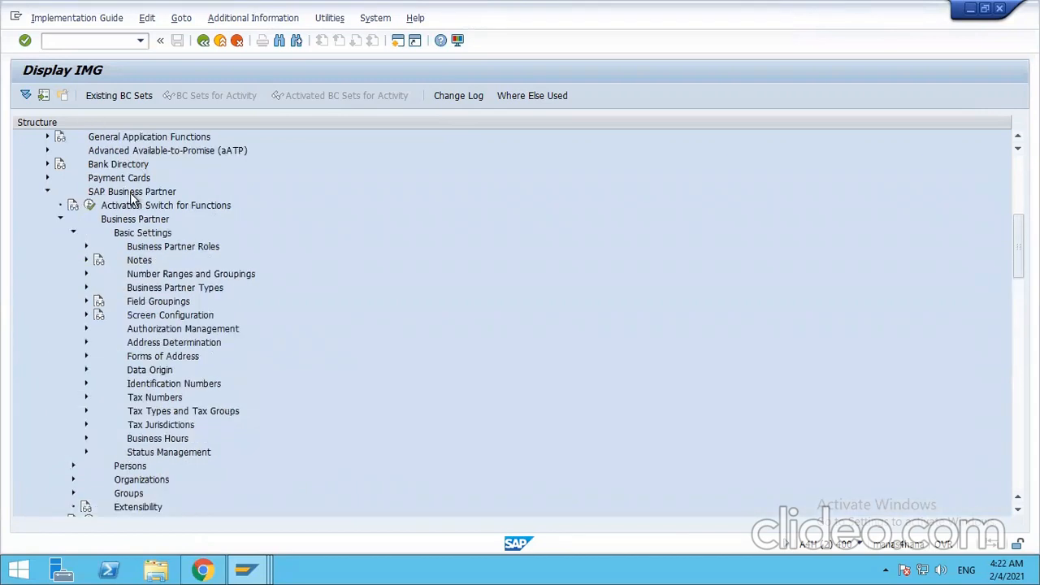
# Trace the guide path from Cross-Application Components through SAP Business Partner and Business Partner to Basic Settings, marking each level
pyautogui.scroll(1, 131, 197)
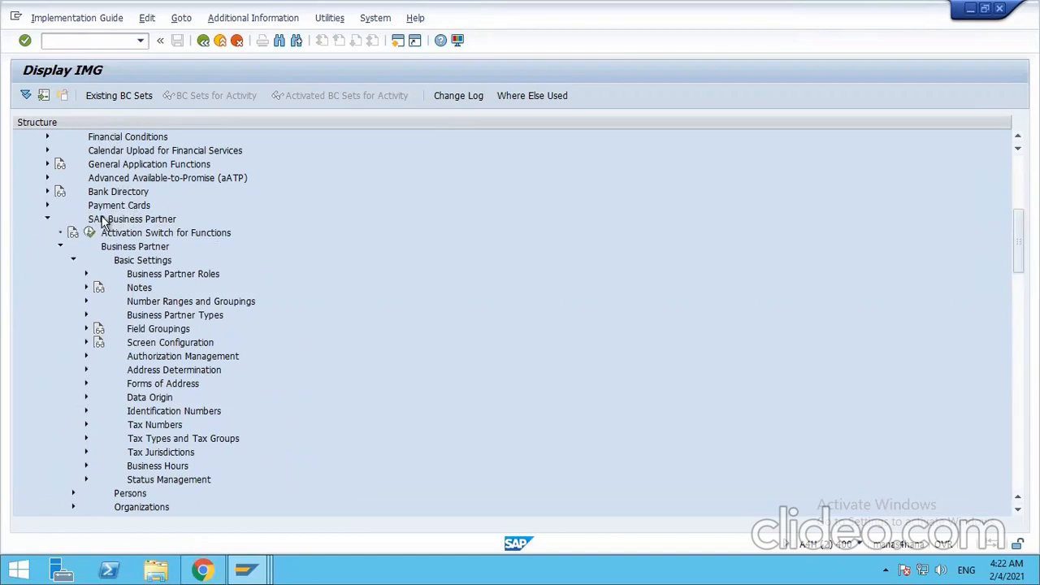
pyautogui.scroll(1, 91, 210)
pyautogui.scroll(1, 91, 210)
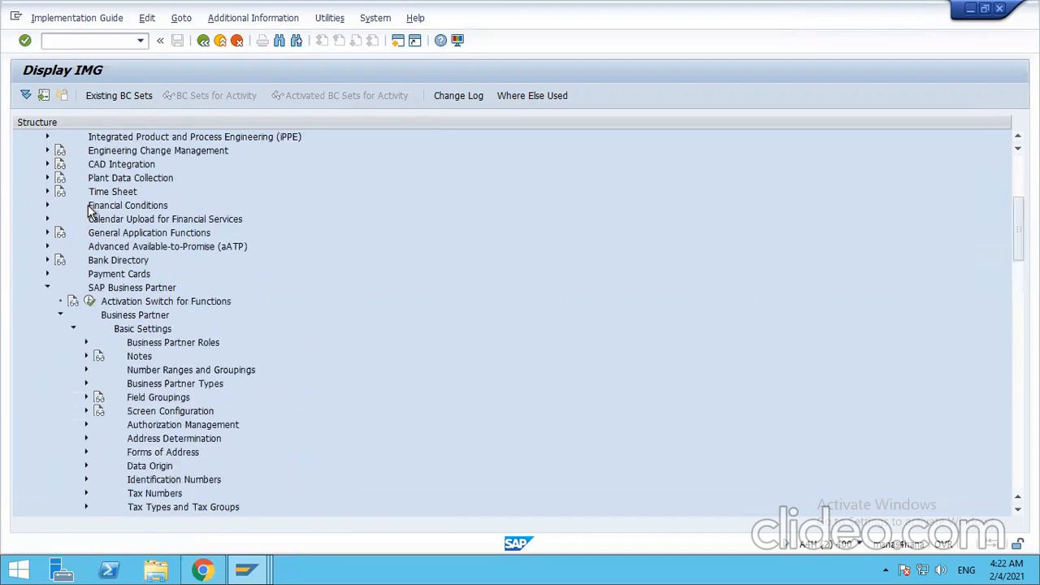
pyautogui.scroll(1, 90, 210)
pyautogui.scroll(-1, 89, 210)
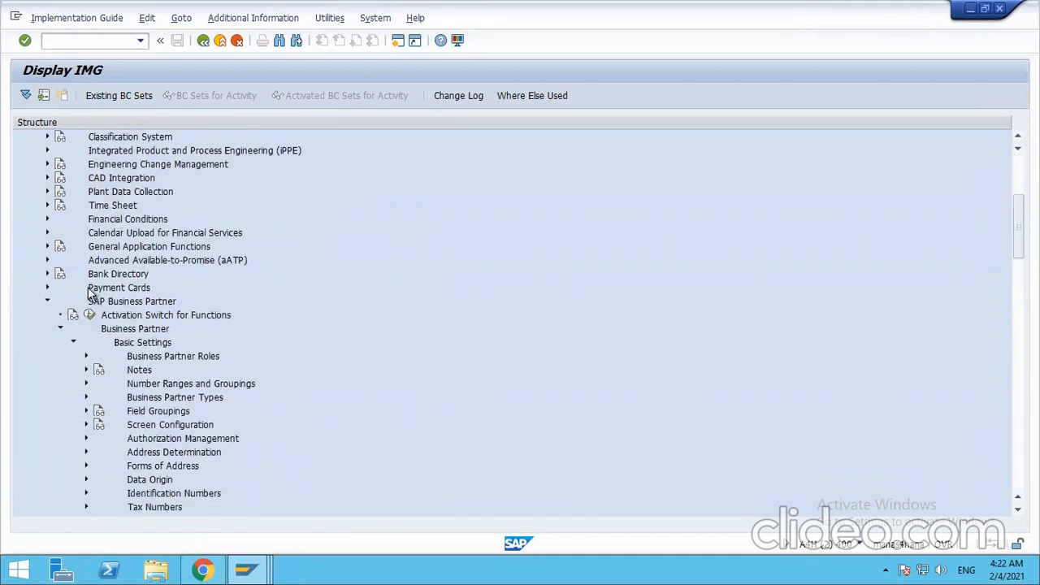
pyautogui.scroll(2, 71, 289)
pyautogui.scroll(5, 71, 287)
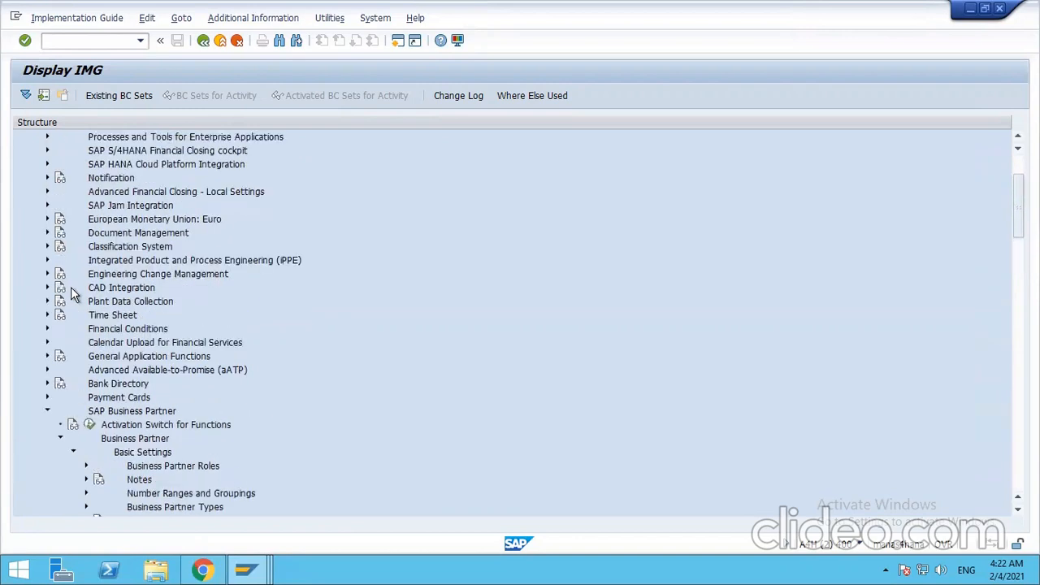
pyautogui.click(114, 219)
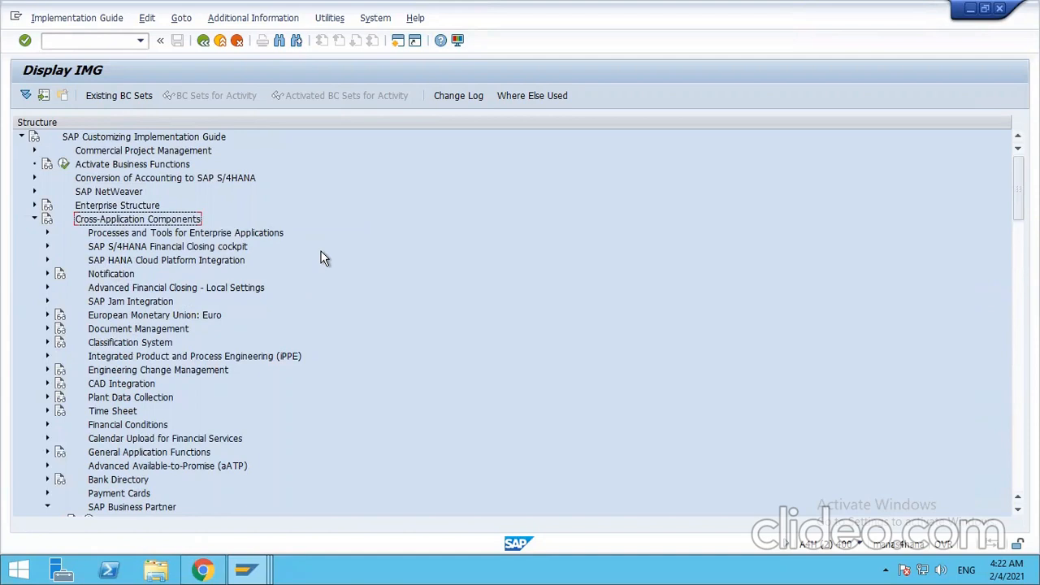
pyautogui.scroll(-3, 323, 257)
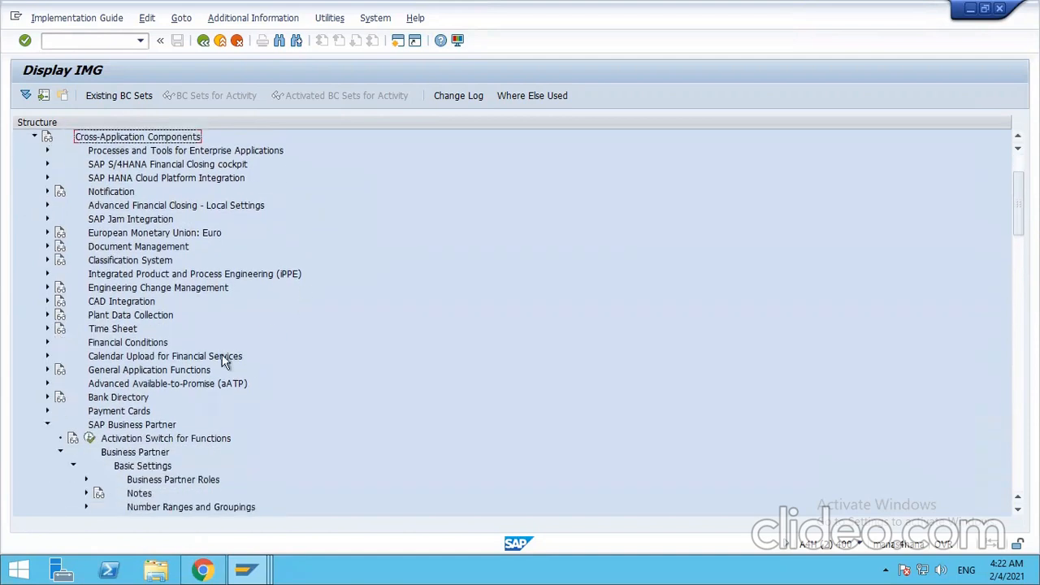
pyautogui.click(128, 425)
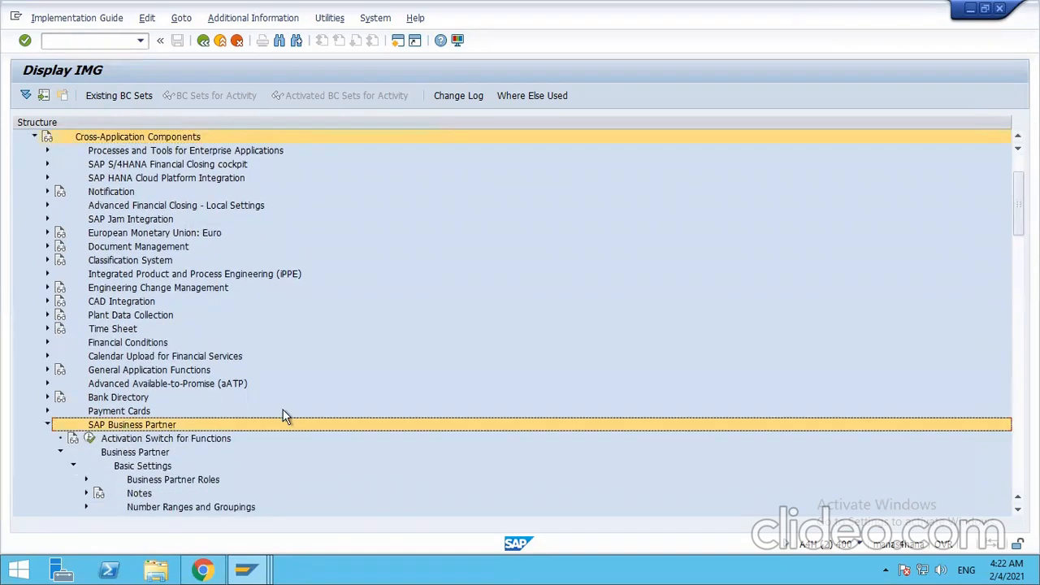
pyautogui.scroll(-3, 285, 416)
pyautogui.click(132, 385)
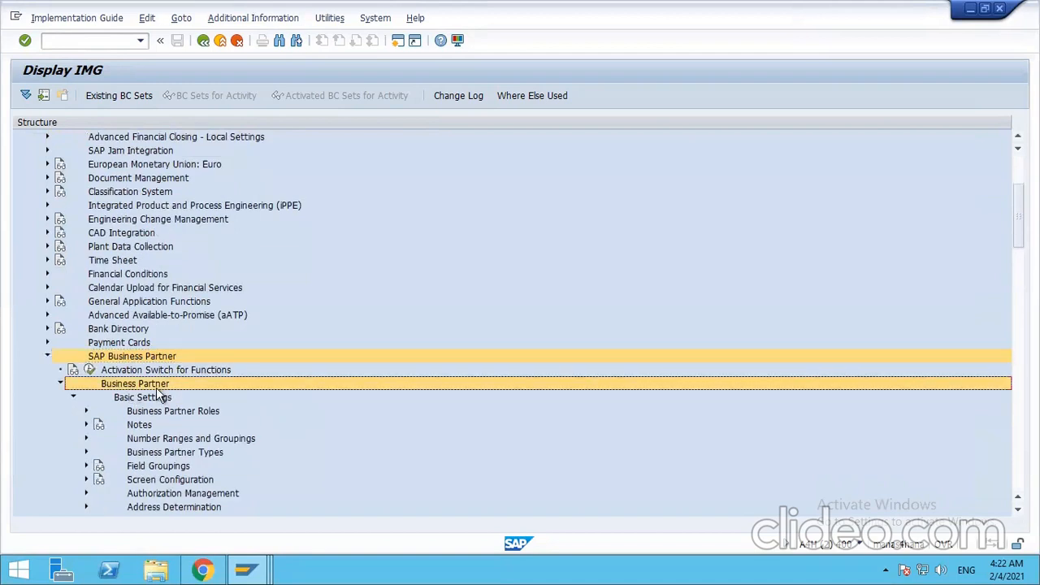
pyautogui.scroll(-1, 263, 415)
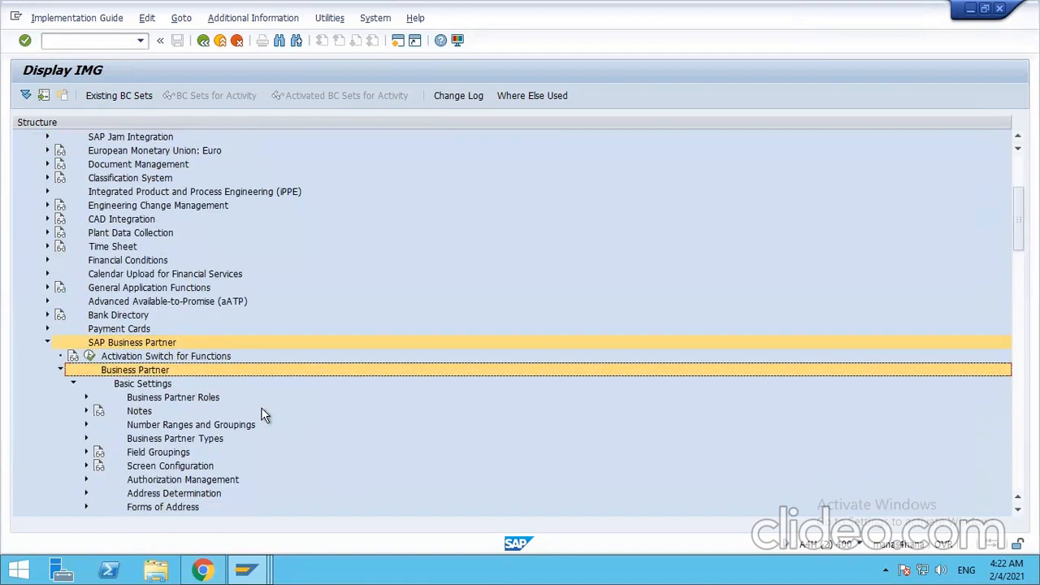
pyautogui.scroll(-1, 260, 412)
pyautogui.click(221, 374)
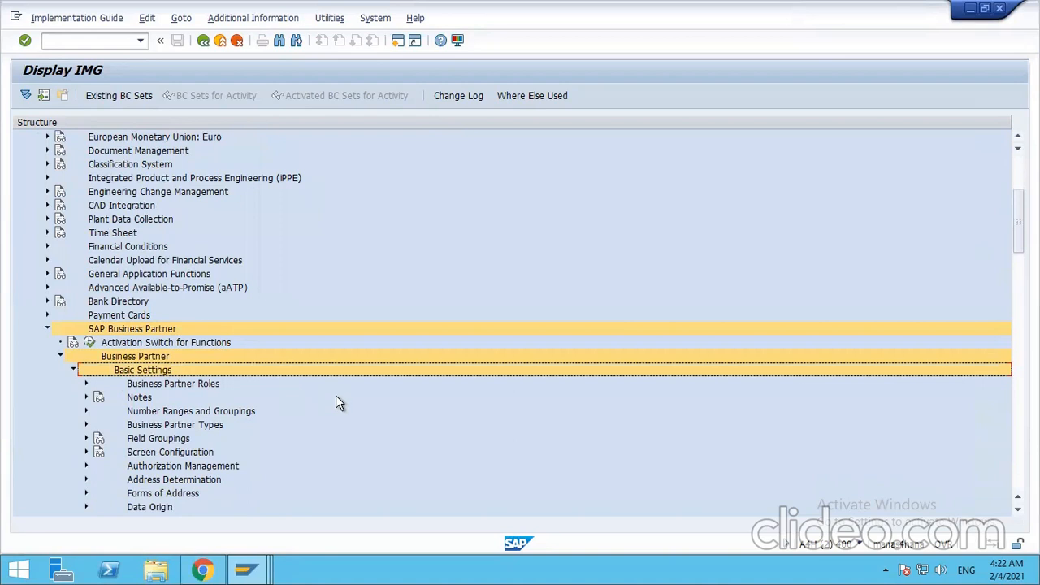
# Open Configure Field Attributes per BP Role under Field Groupings, choosing the activity Configure Field Attributes for Each Role Category
pyautogui.scroll(-3, 335, 395)
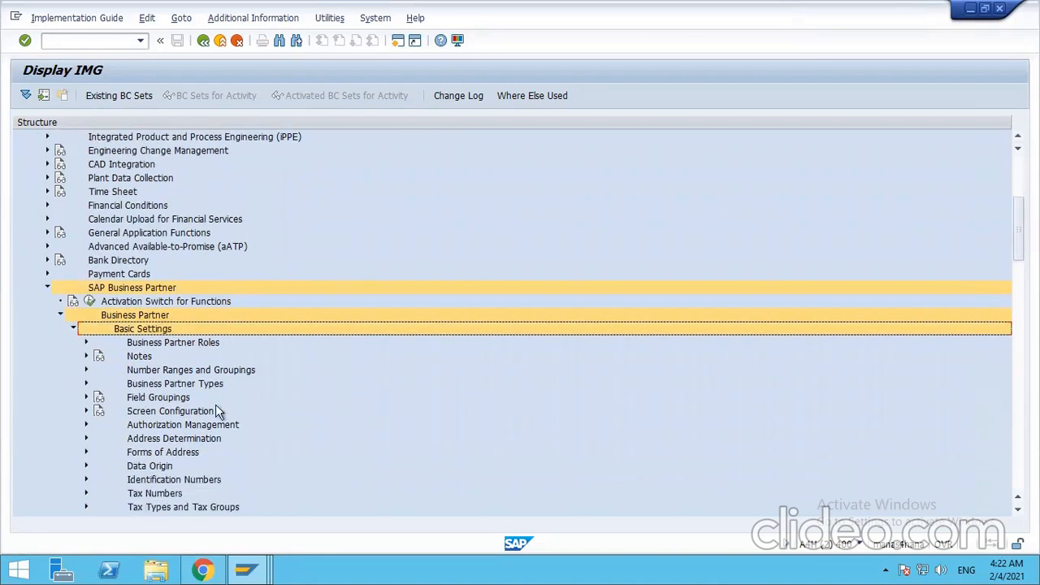
pyautogui.click(87, 398)
pyautogui.click(148, 402)
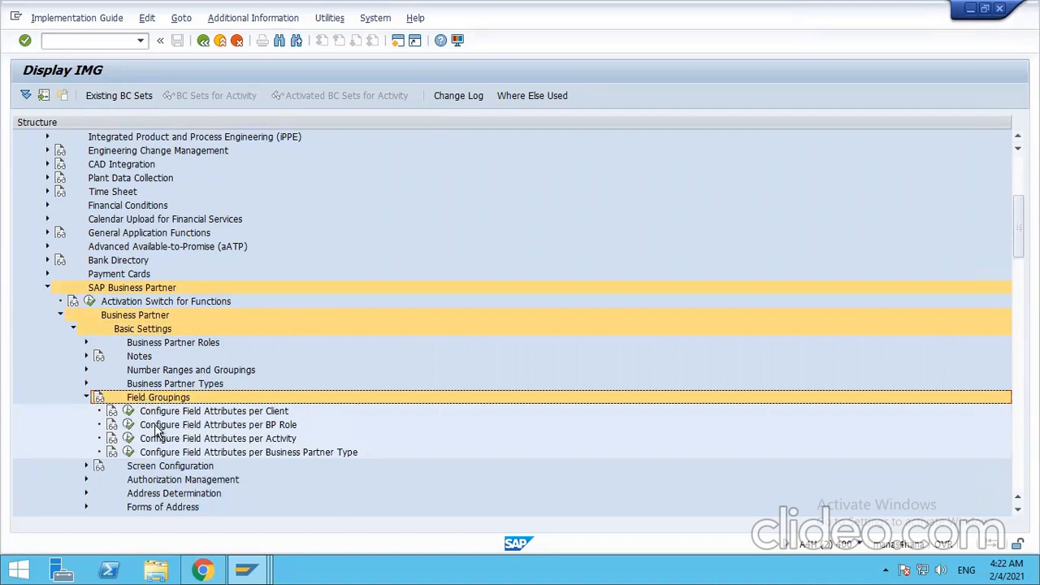
pyautogui.click(134, 429)
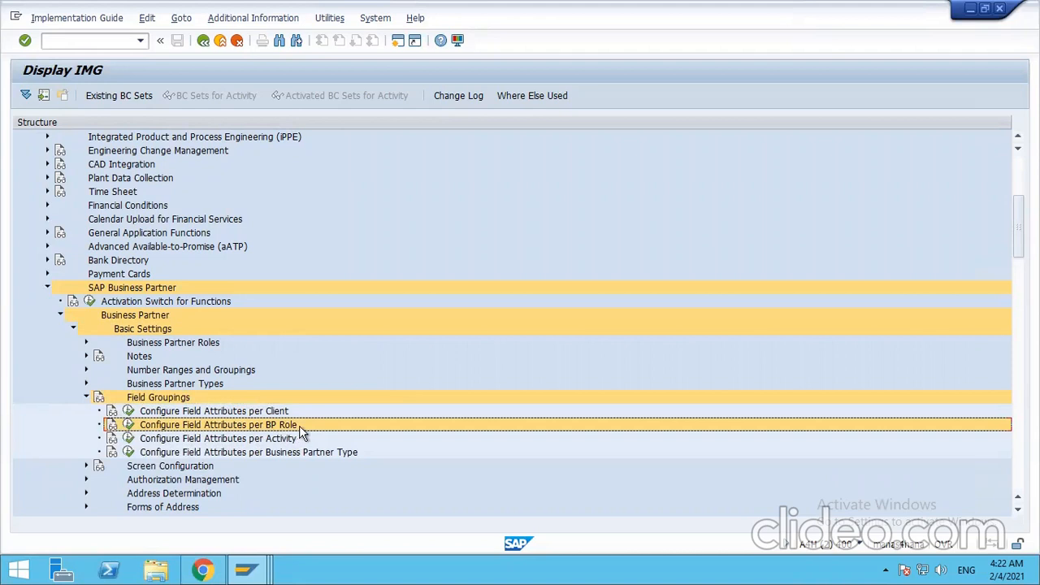
pyautogui.click(128, 426)
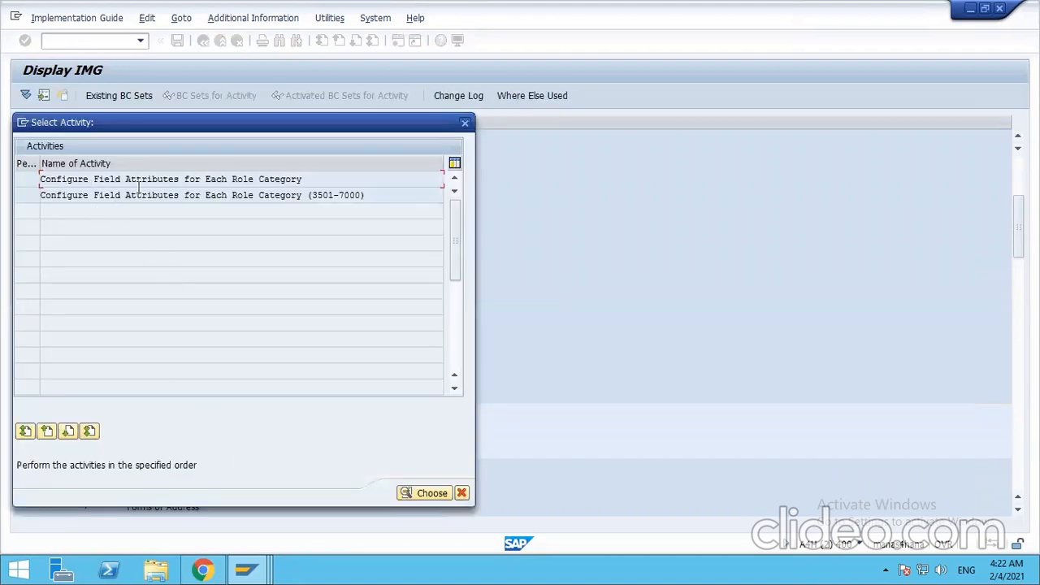
pyautogui.doubleClick(260, 178)
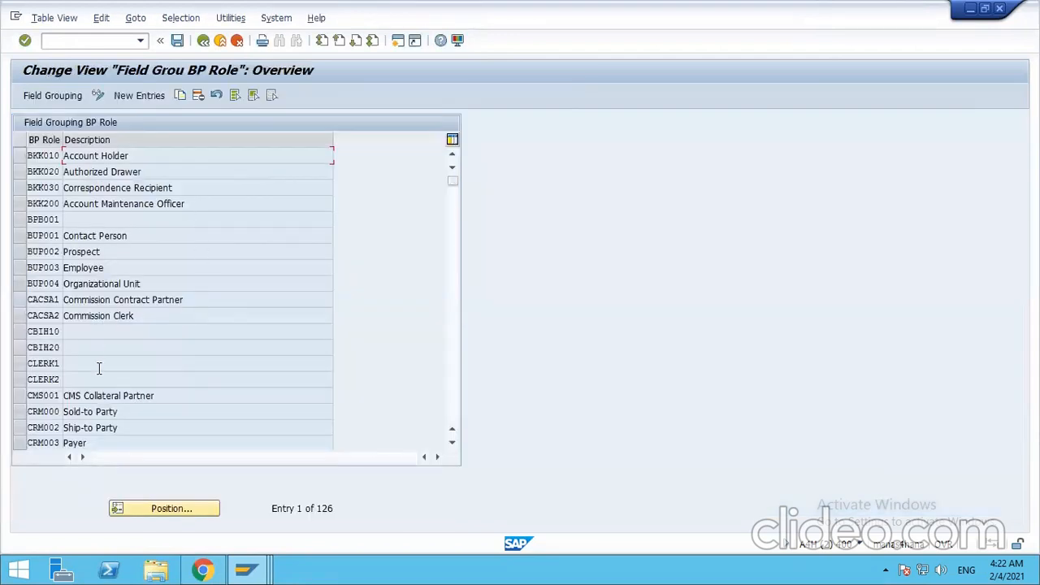
# Find BP role FLVN00 in the role overview and open its field grouping settings
pyautogui.click(166, 509)
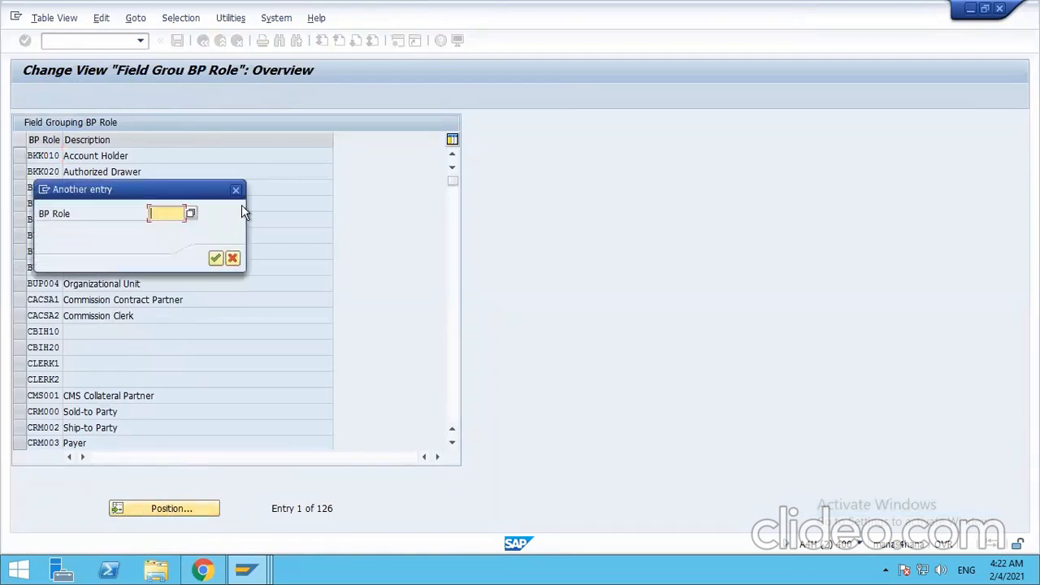
pyautogui.write('FLVN00')
pyautogui.press('Return')
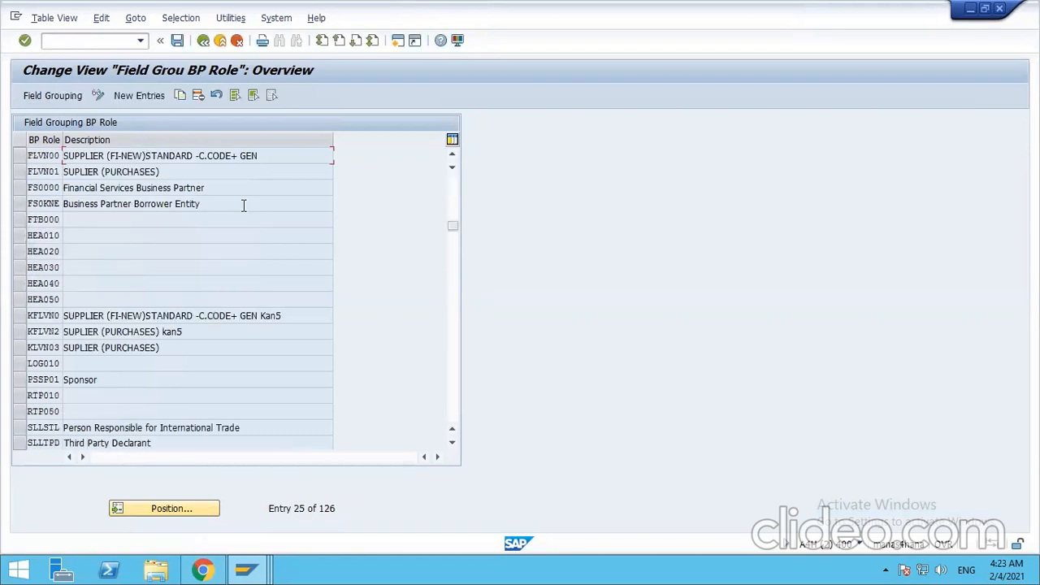
pyautogui.click(20, 158)
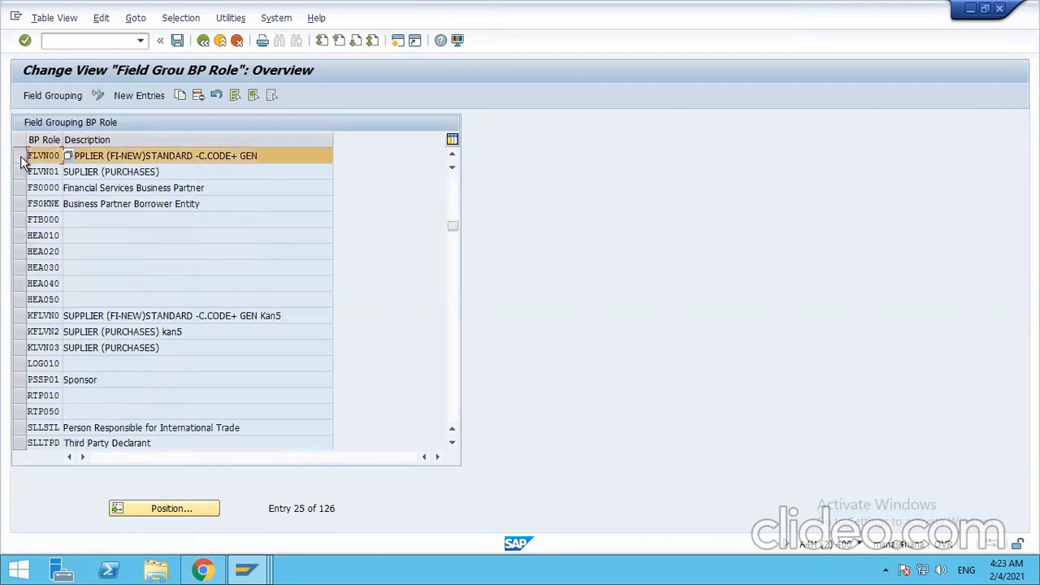
pyautogui.doubleClick(40, 158)
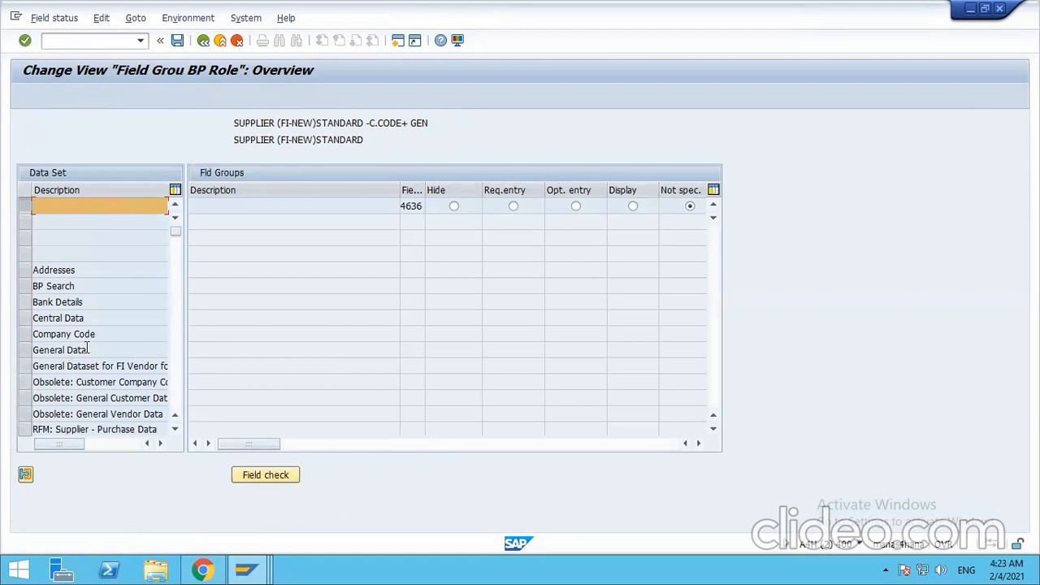
# Display the field groups of the Vendor: Company Code data set for role FLVN00
pyautogui.scroll(-3, 87, 348)
pyautogui.scroll(-3, 87, 348)
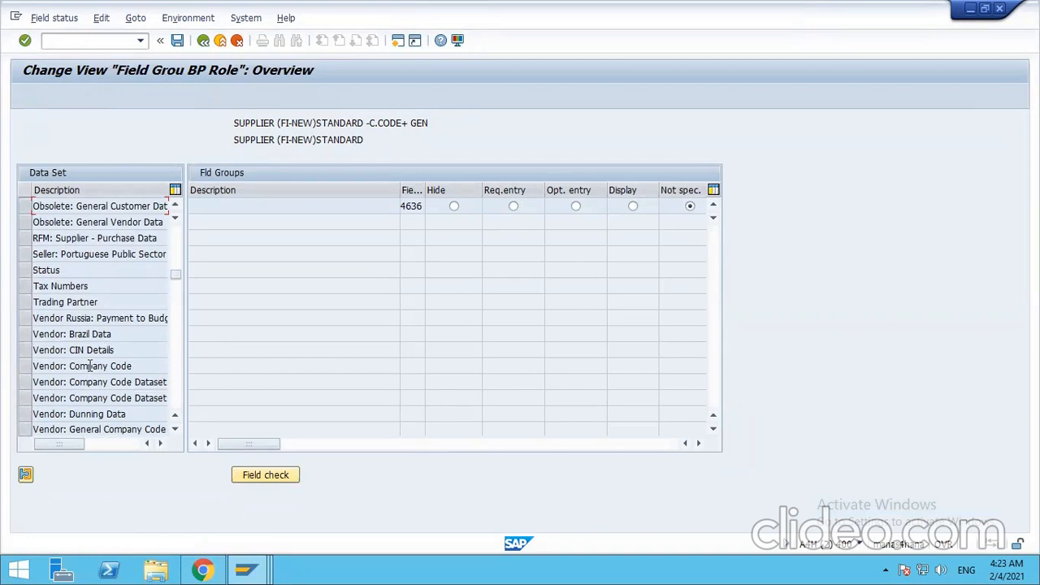
pyautogui.click(90, 367)
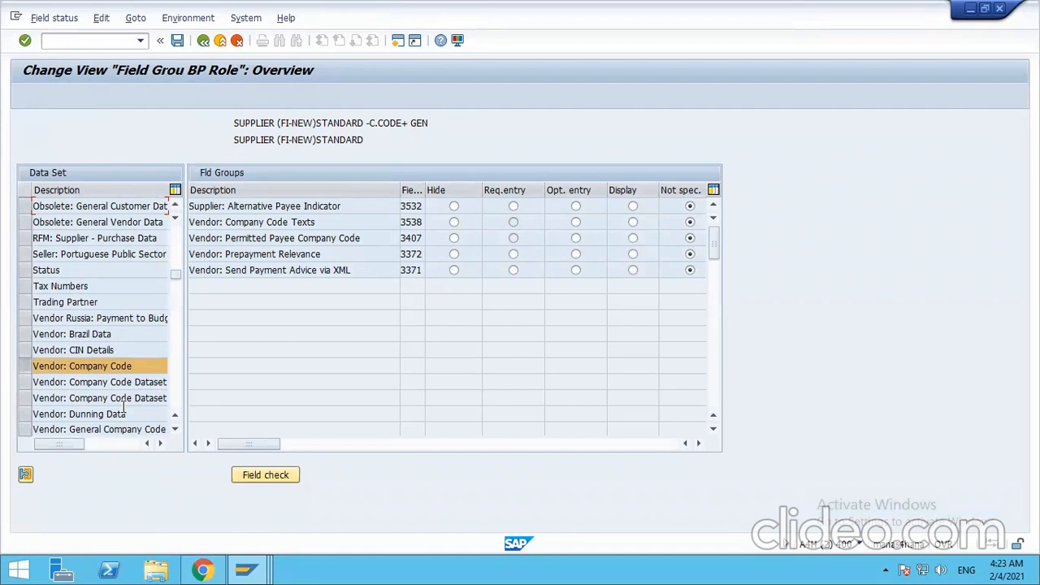
# Display the field groups of the Vendor: General Company Code data set
pyautogui.scroll(-1, 130, 411)
pyautogui.scroll(-1, 136, 411)
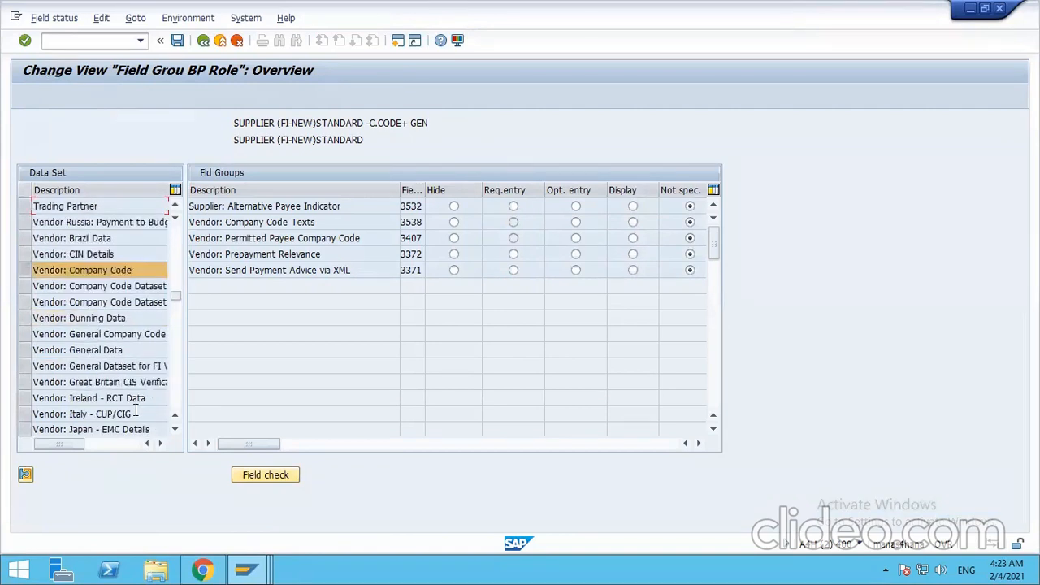
pyautogui.click(72, 333)
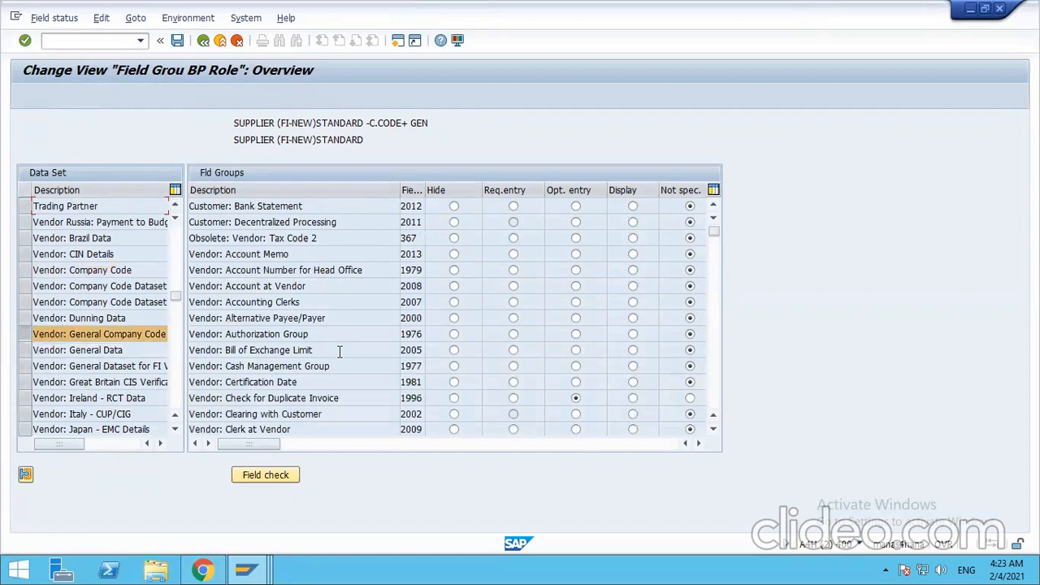
# Examine which general company code fields of the vendor are required, optional or not specified for role FLVN00
pyautogui.scroll(-2, 325, 342)
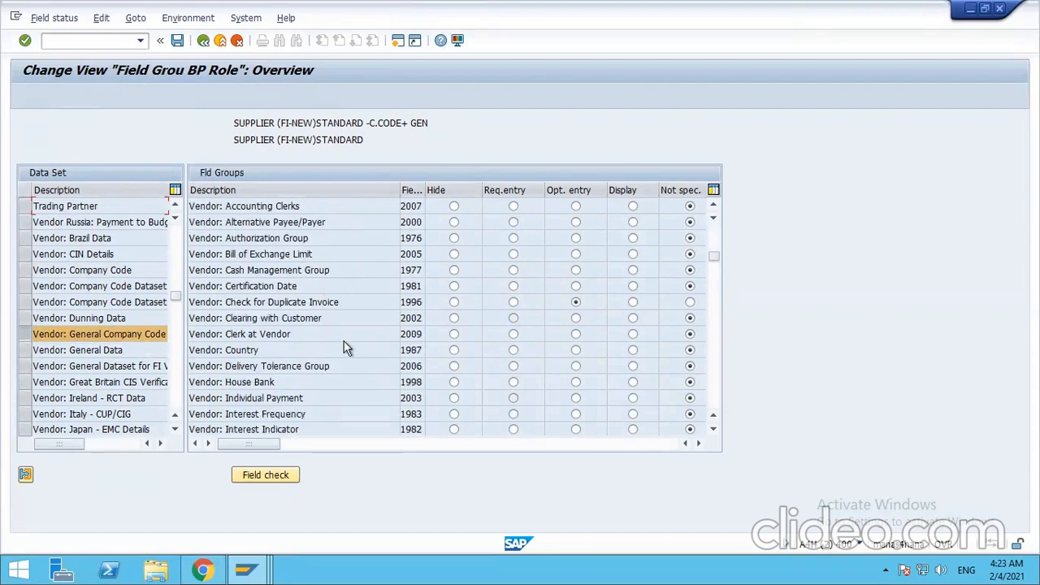
pyautogui.scroll(-2, 345, 348)
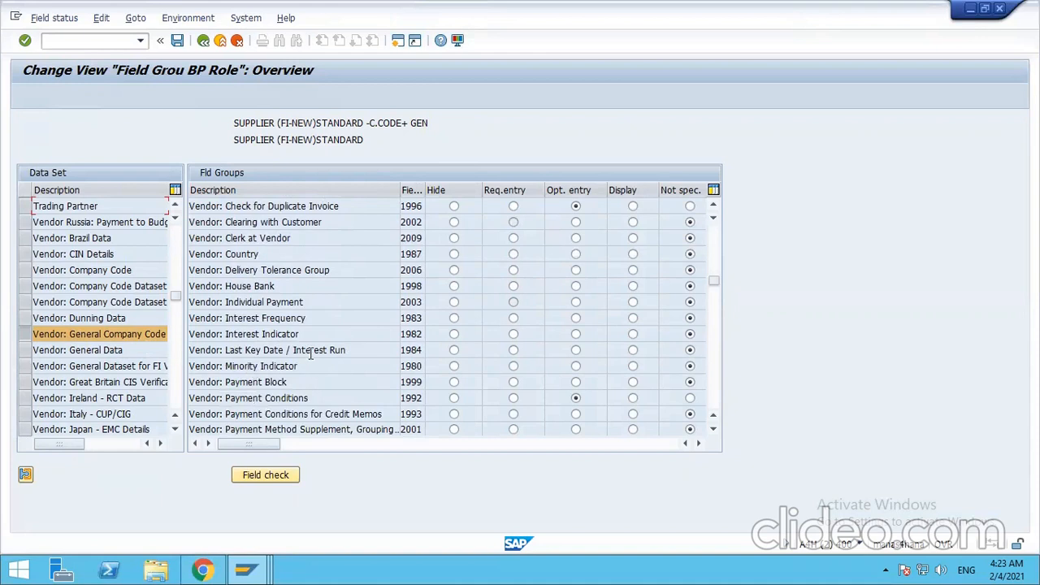
pyautogui.scroll(-1, 342, 357)
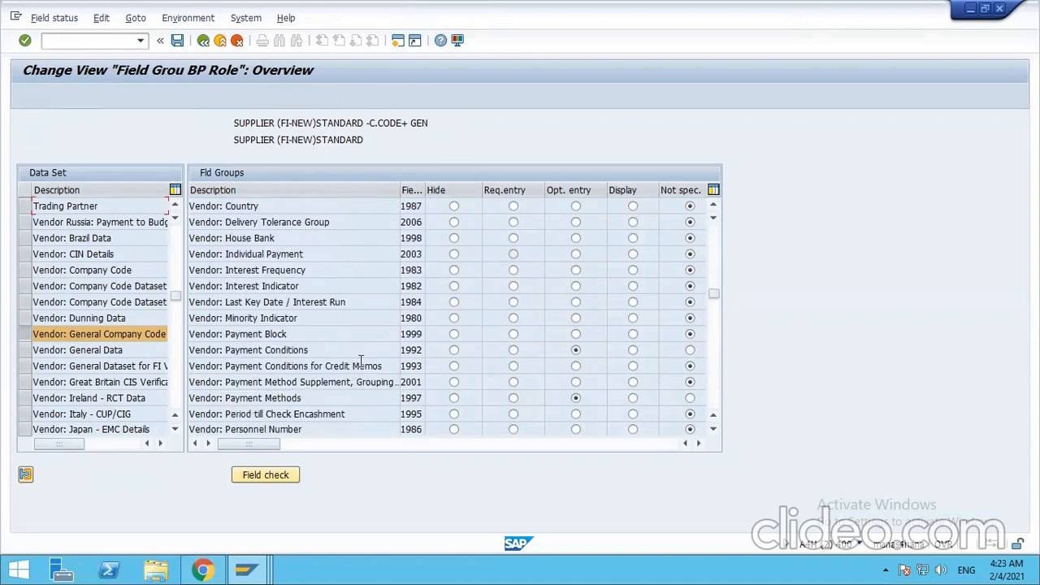
pyautogui.scroll(-1, 350, 366)
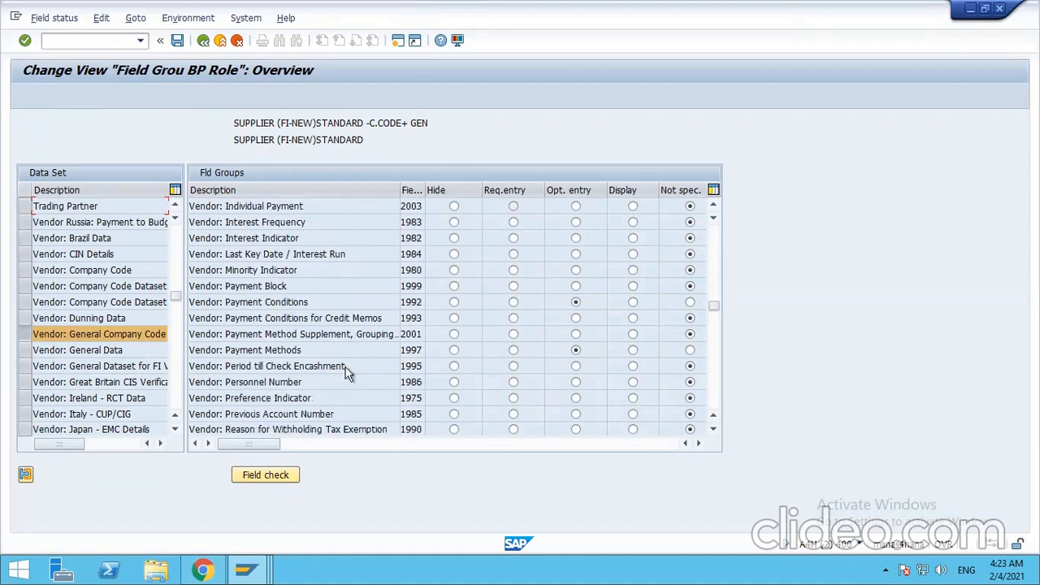
pyautogui.scroll(-1, 347, 367)
pyautogui.scroll(-2, 346, 368)
pyautogui.scroll(-1, 345, 367)
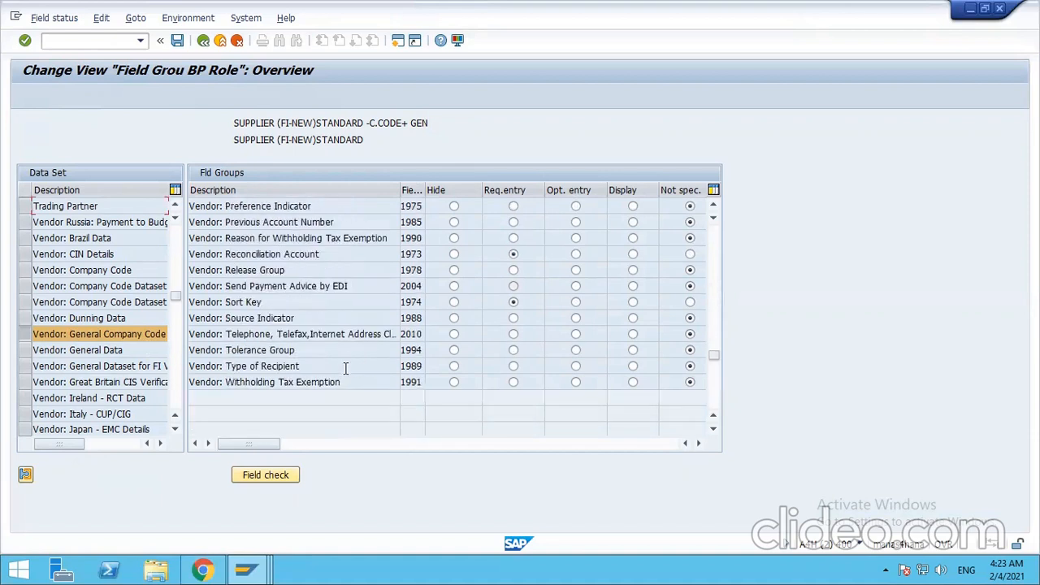
pyautogui.scroll(2, 344, 369)
pyautogui.scroll(2, 343, 372)
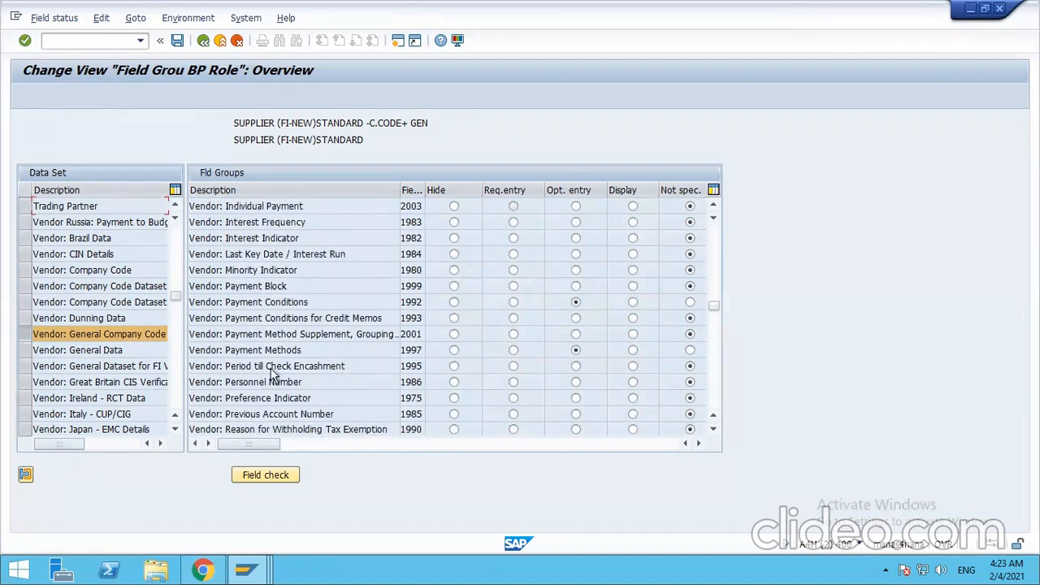
pyautogui.scroll(1, 230, 355)
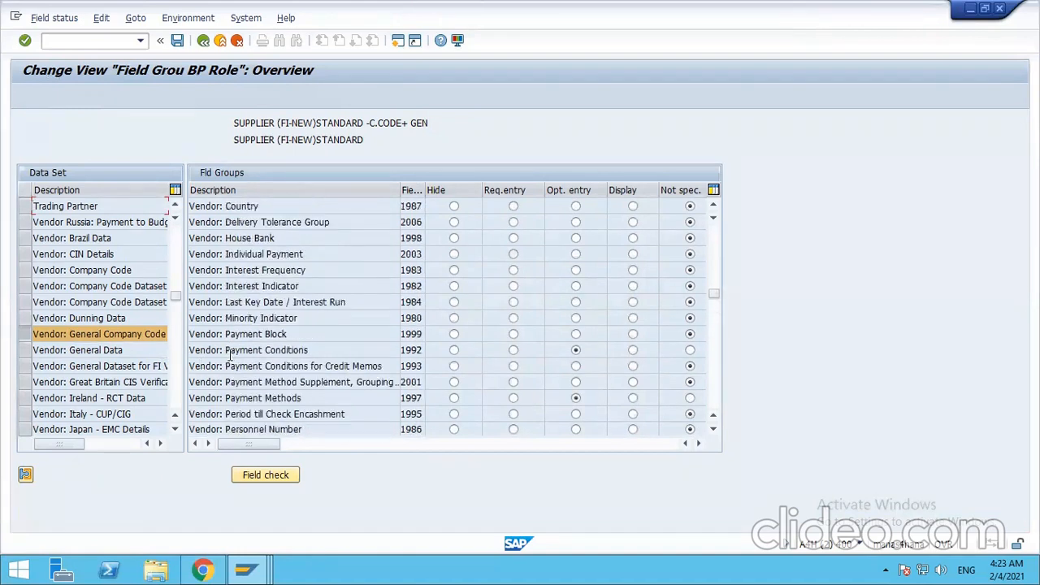
pyautogui.scroll(2, 270, 344)
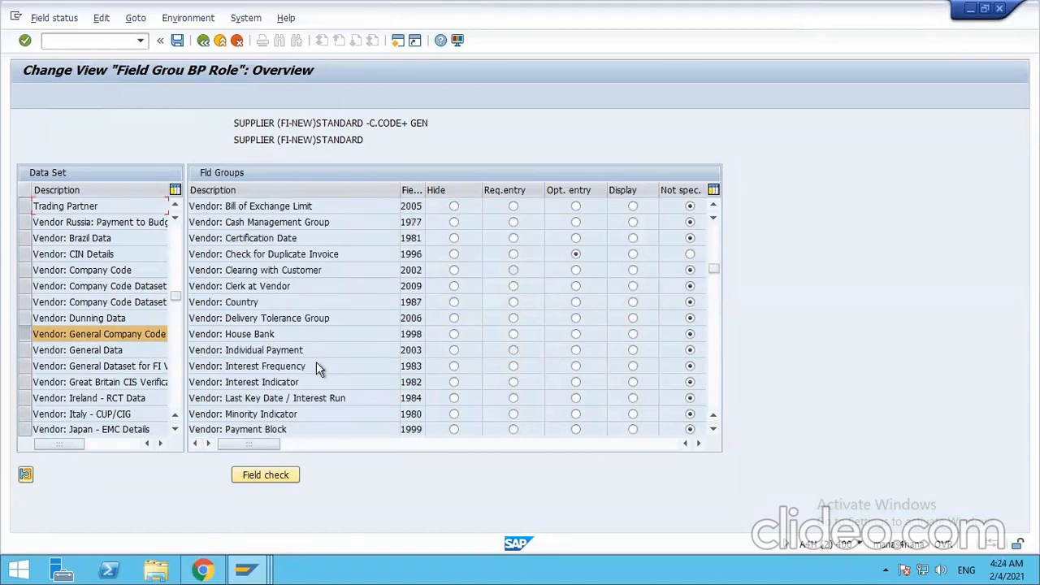
pyautogui.scroll(1, 316, 362)
pyautogui.scroll(1, 317, 355)
pyautogui.scroll(1, 316, 350)
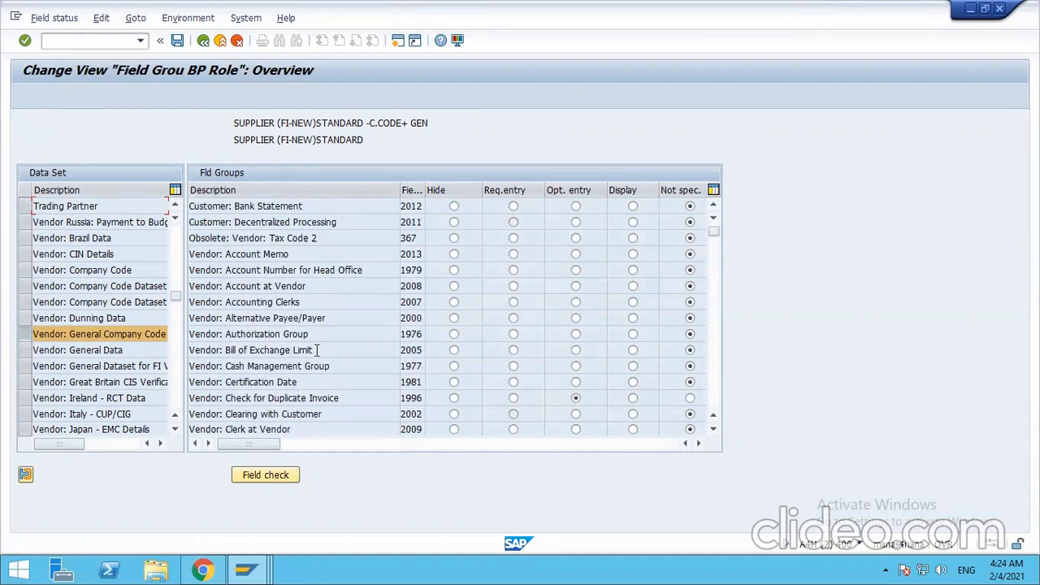
# Make Vendor: Payment Conditions a required entry for role FLVN00 and save the change in the tax settings customizing request
pyautogui.scroll(-3, 317, 330)
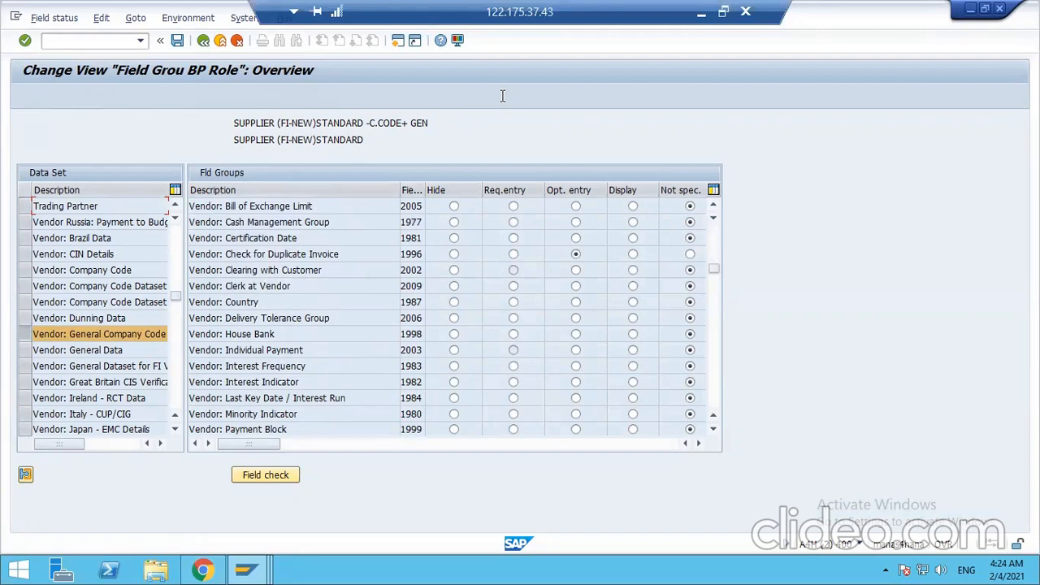
pyautogui.scroll(2, 307, 318)
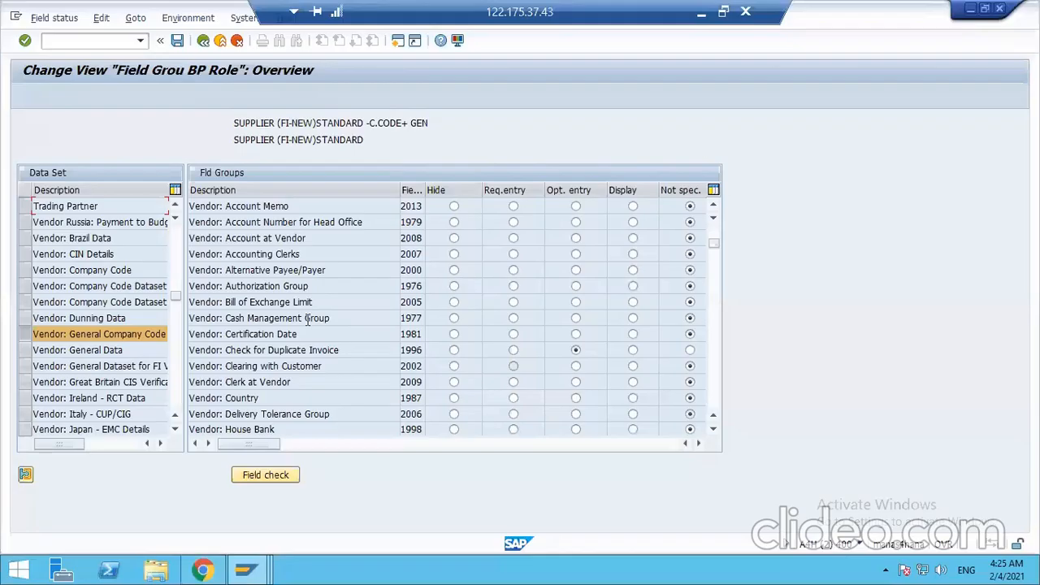
pyautogui.scroll(-4, 308, 318)
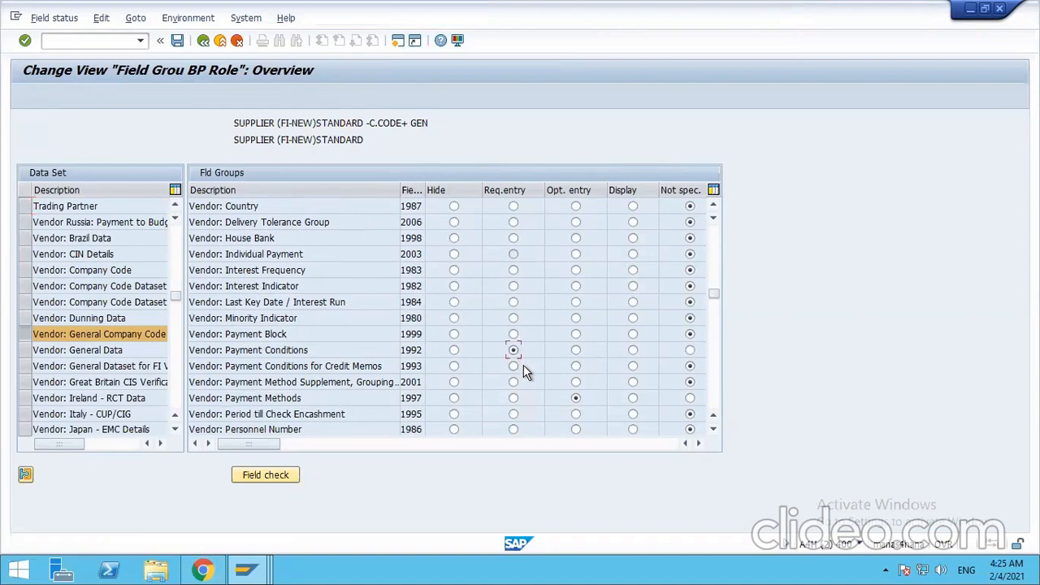
pyautogui.click(177, 42)
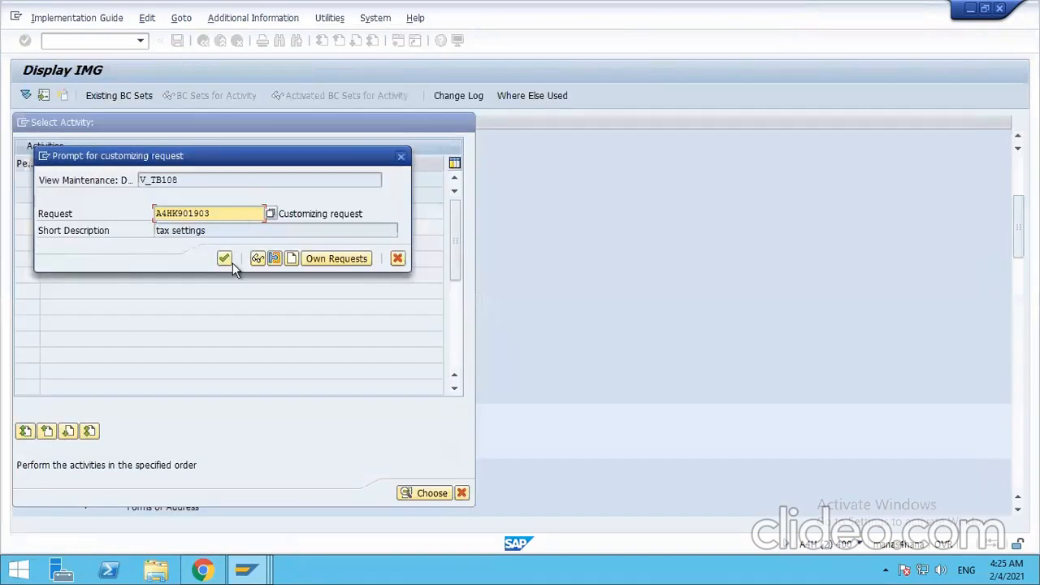
pyautogui.click(228, 259)
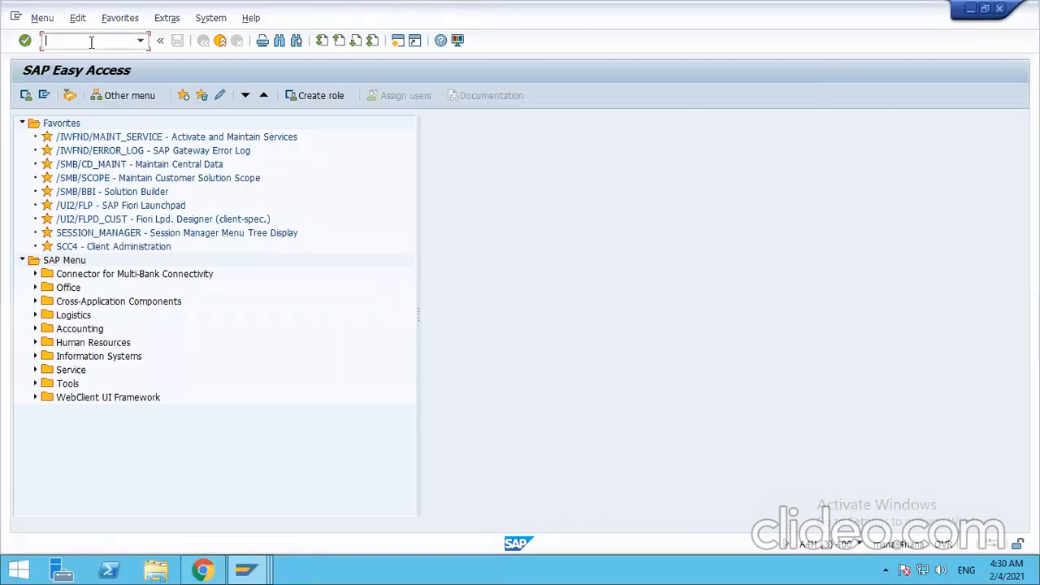
# Open the BP transaction for maintaining business partners and start creating an organization
pyautogui.write('bp')
pyautogui.press('Return')
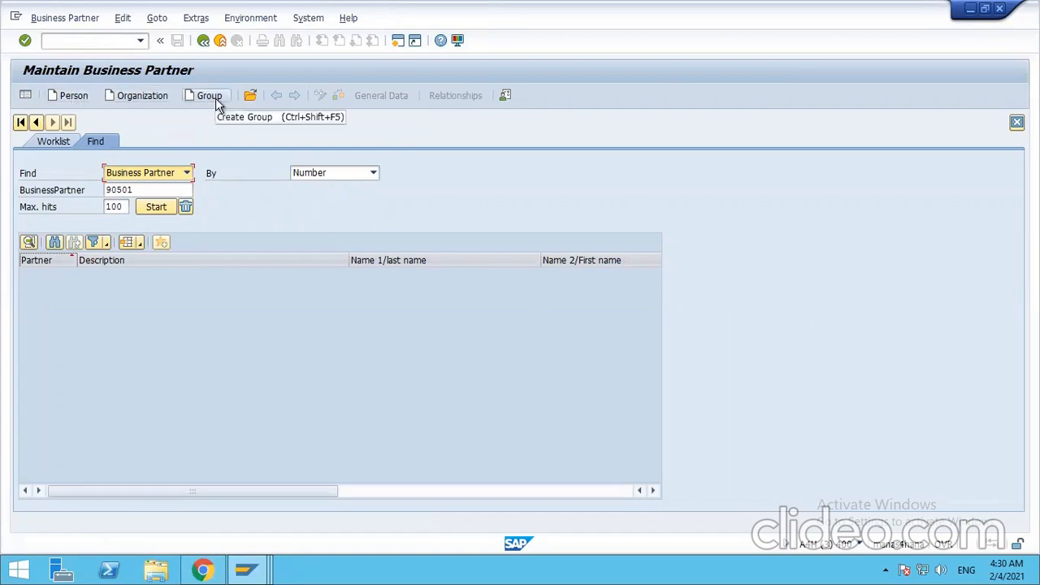
pyautogui.click(142, 96)
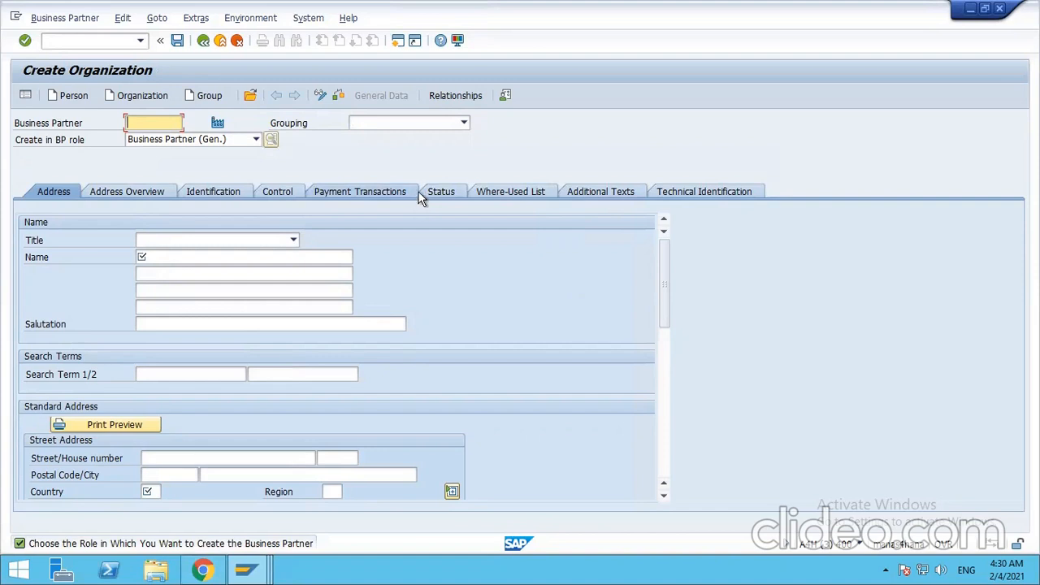
# Set the new organization's grouping to MQA2 Vend
pyautogui.click(425, 123)
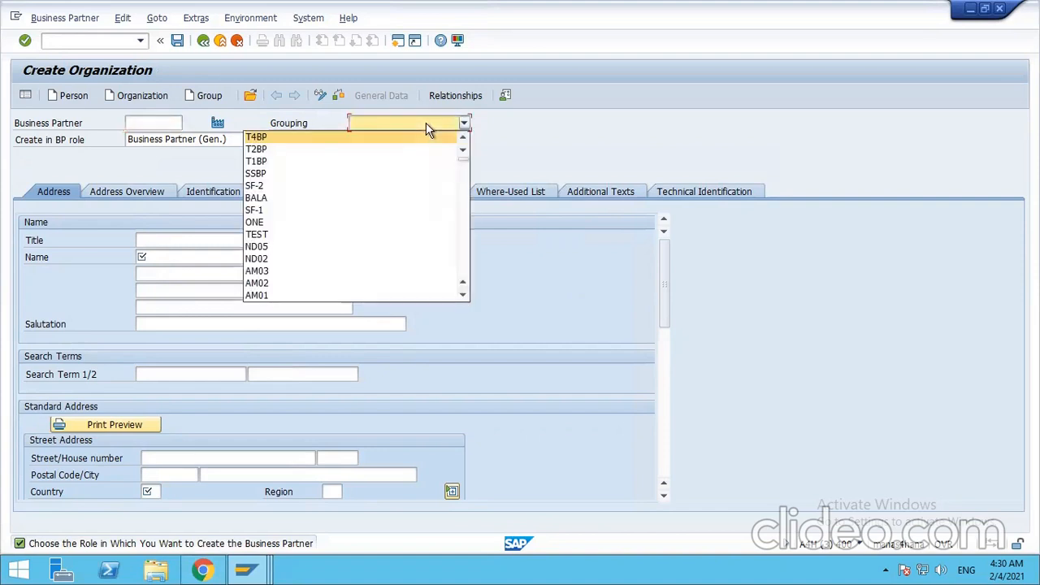
pyautogui.scroll(-2, 413, 167)
pyautogui.scroll(-10, 411, 172)
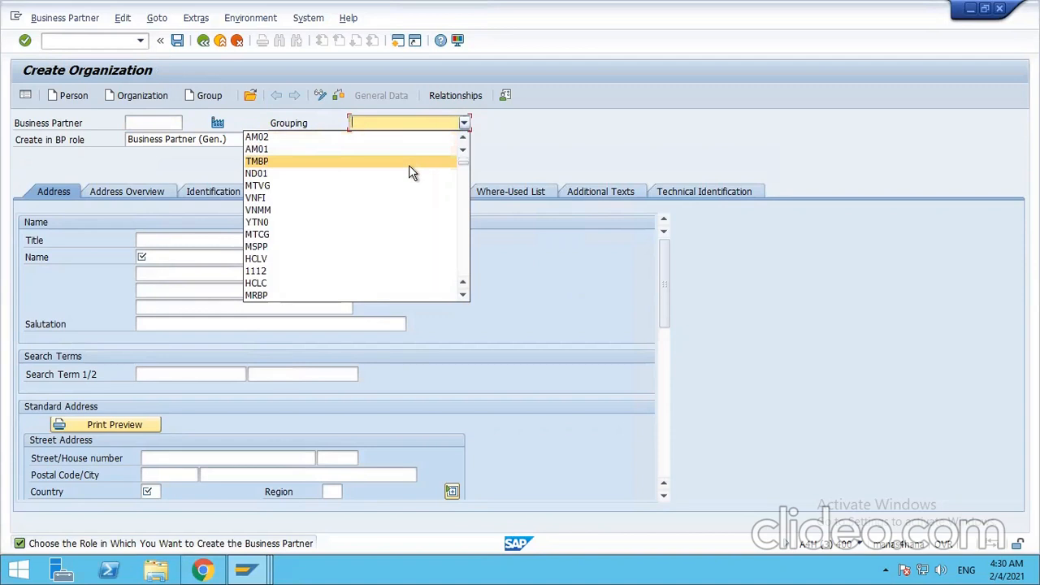
pyautogui.scroll(-4, 410, 171)
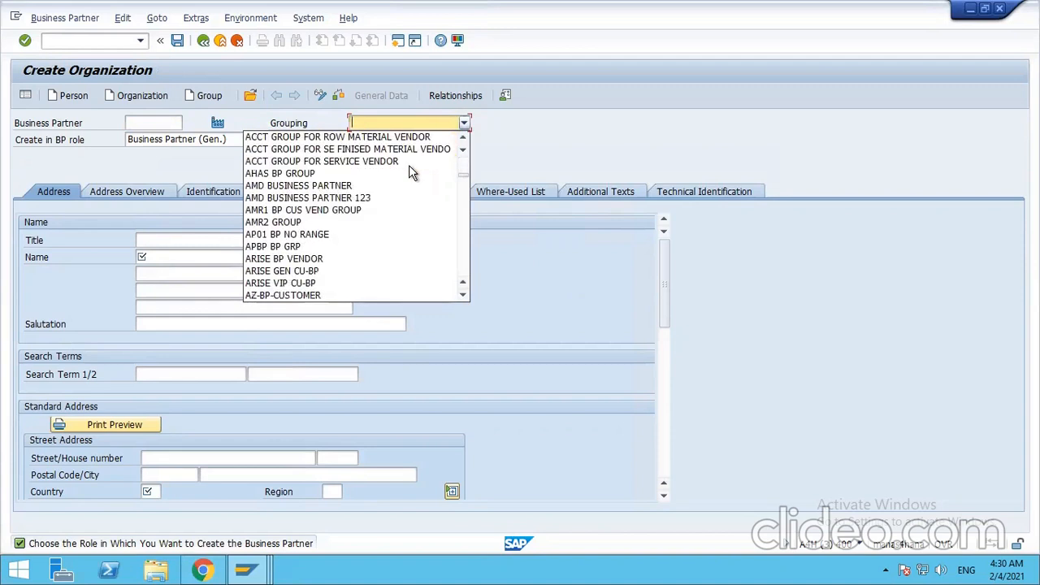
pyautogui.scroll(-8, 410, 171)
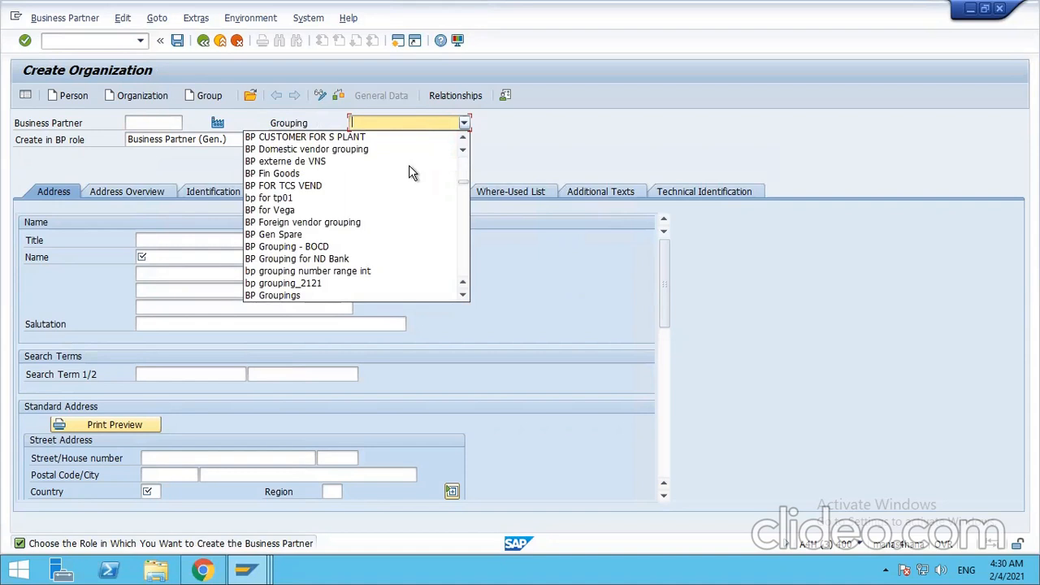
pyautogui.scroll(-3, 406, 193)
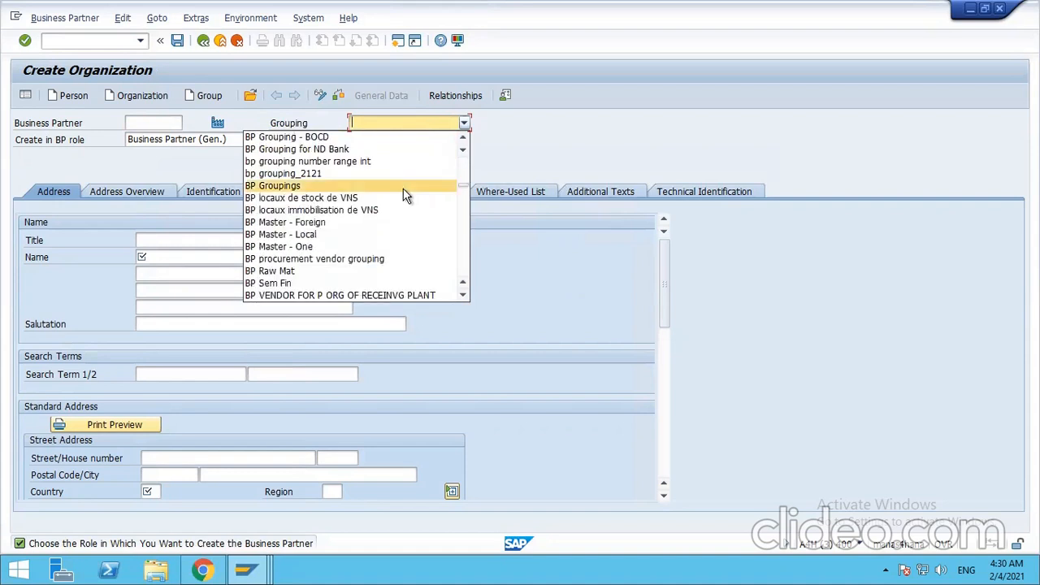
pyautogui.scroll(-2, 406, 196)
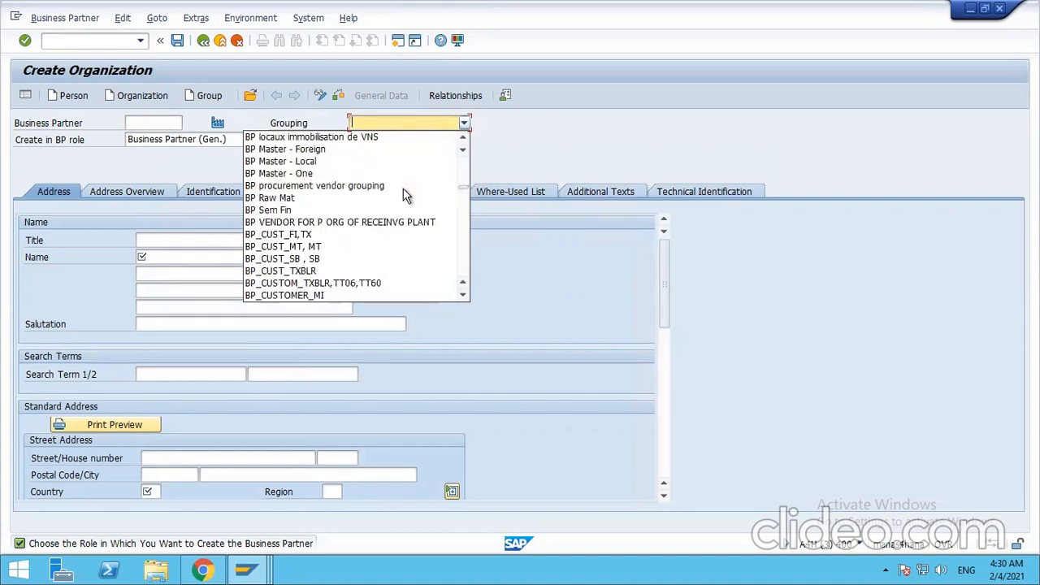
pyautogui.scroll(-3, 406, 196)
pyautogui.scroll(-3, 407, 196)
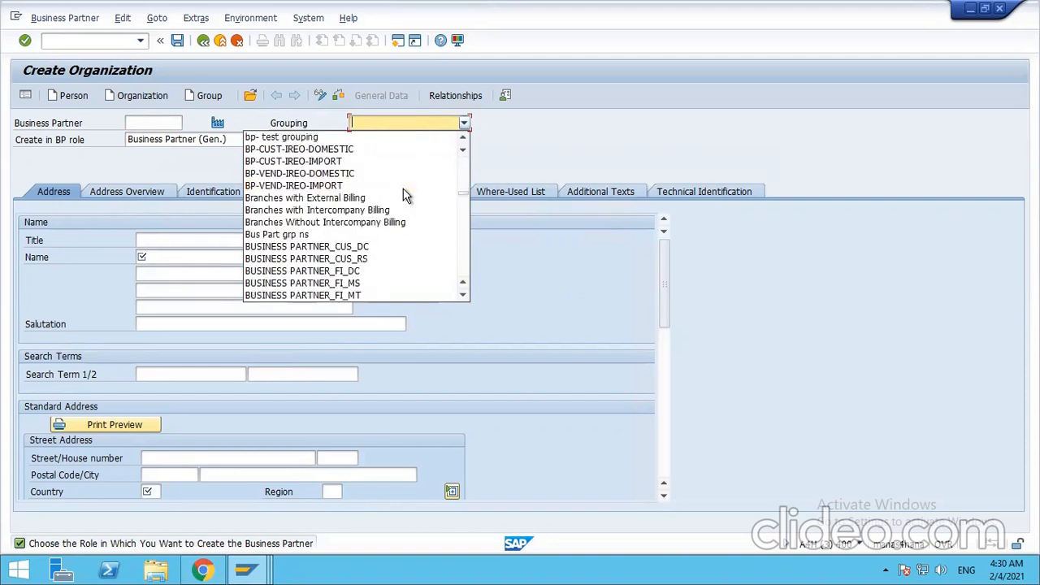
pyautogui.scroll(-3, 407, 196)
pyautogui.scroll(-4, 406, 196)
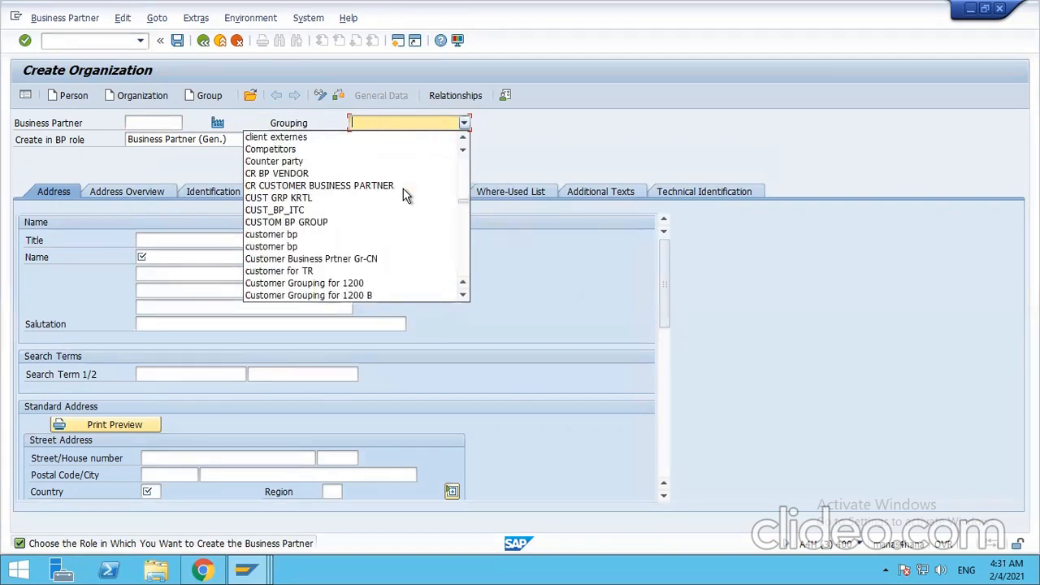
pyautogui.scroll(-4, 406, 195)
pyautogui.scroll(-4, 407, 196)
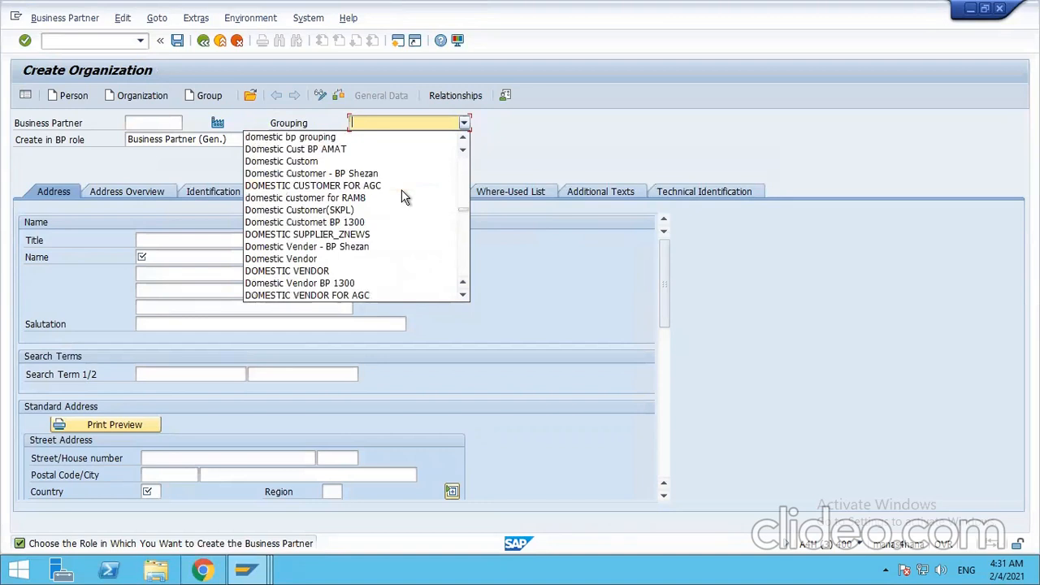
pyautogui.scroll(-4, 404, 197)
pyautogui.scroll(-7, 402, 192)
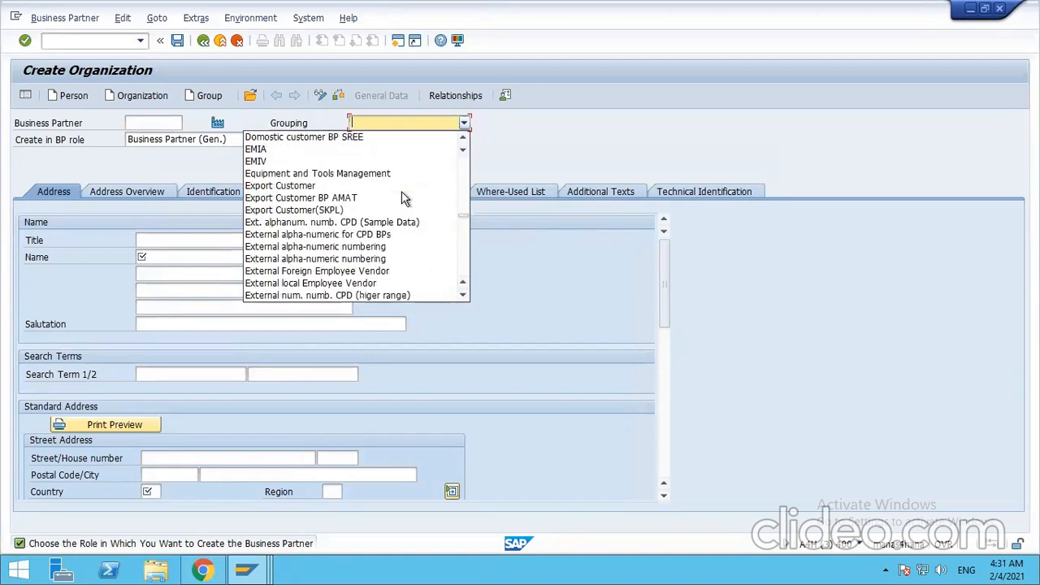
pyautogui.scroll(-4, 401, 193)
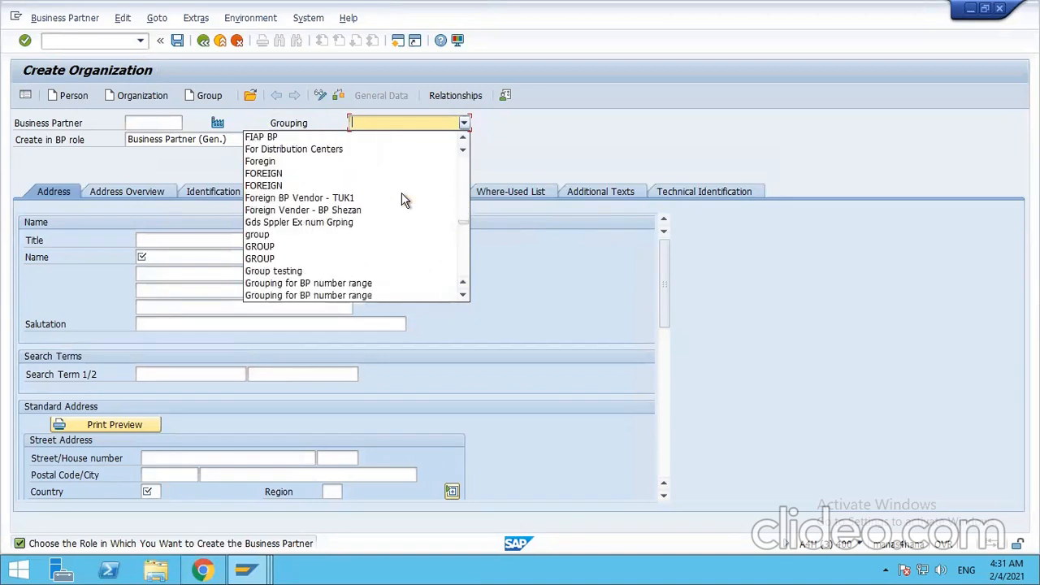
pyautogui.scroll(-3, 401, 197)
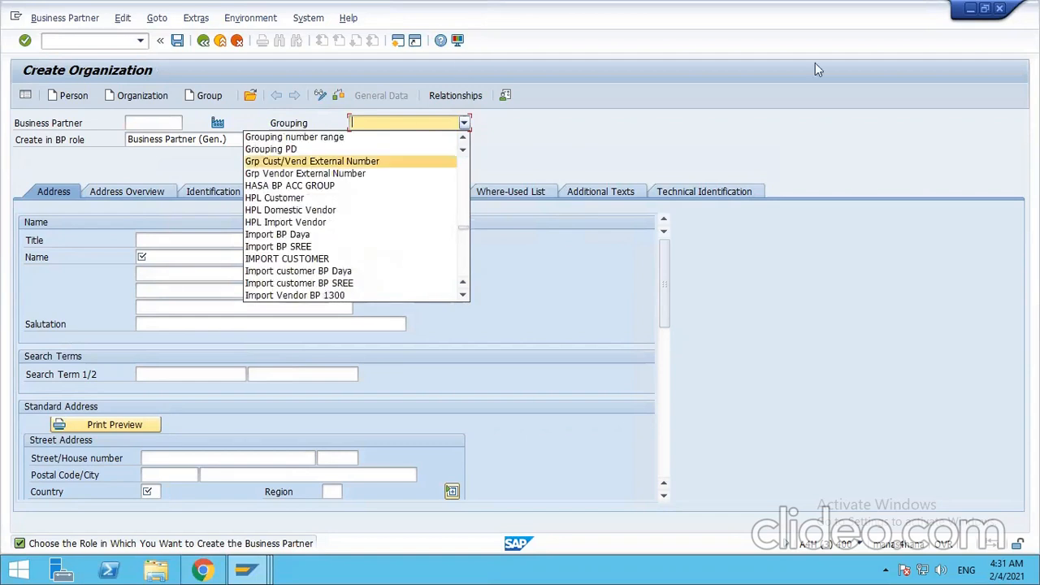
pyautogui.press('m')
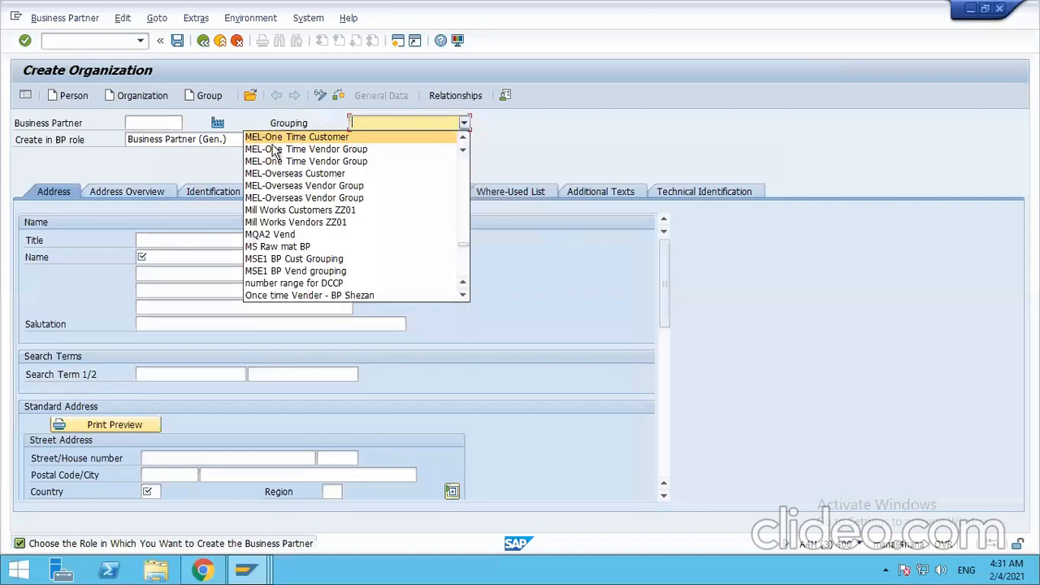
pyautogui.click(288, 235)
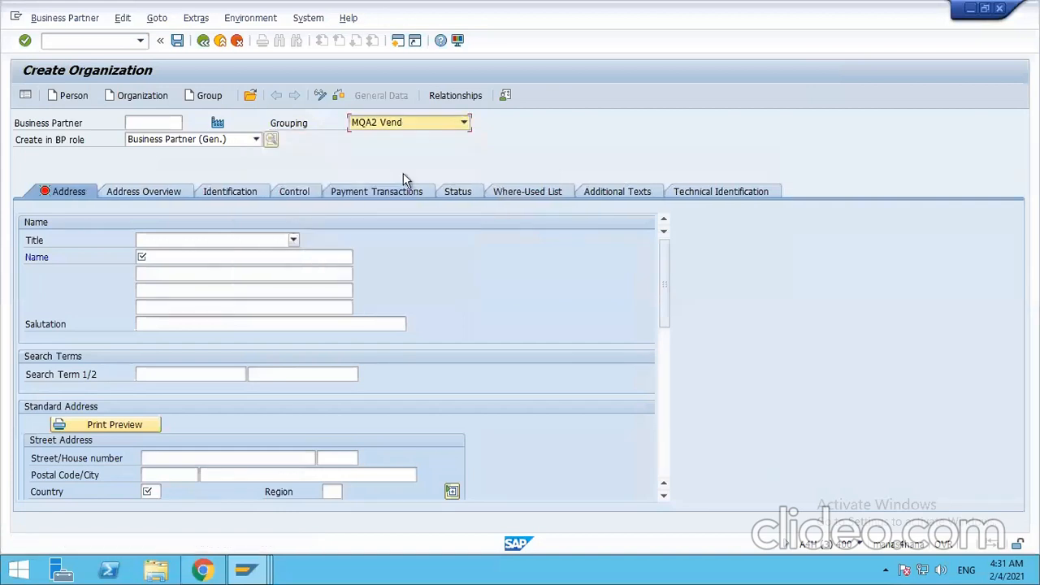
# Give the organization the title Company, the name lines ARAZONA Vendor and Arazona, and the first search term Arazona
pyautogui.click(182, 240)
pyautogui.click(179, 256)
pyautogui.click(181, 257)
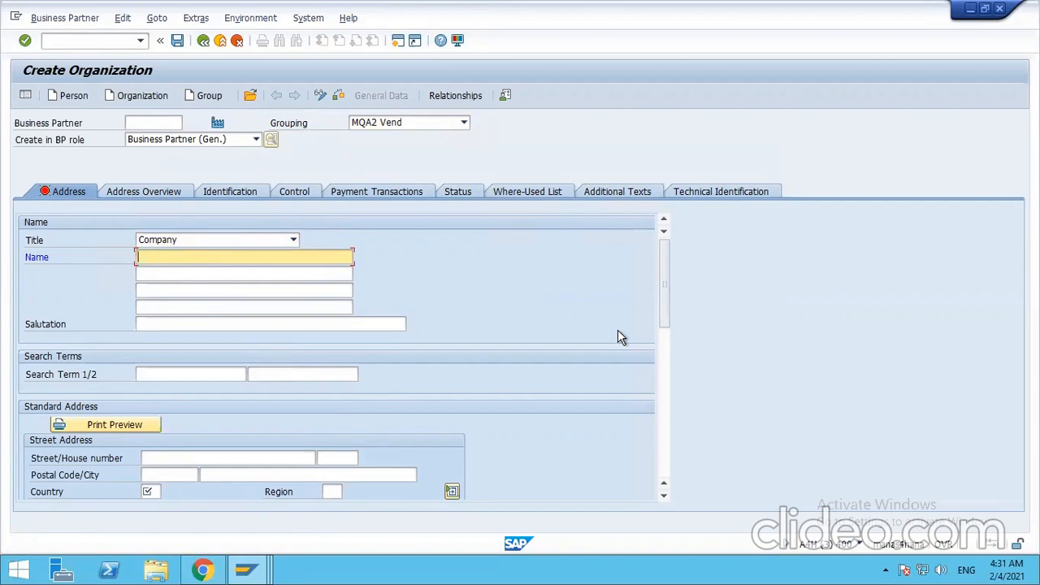
pyautogui.write('ARAZONA Vendor')
pyautogui.click(217, 289)
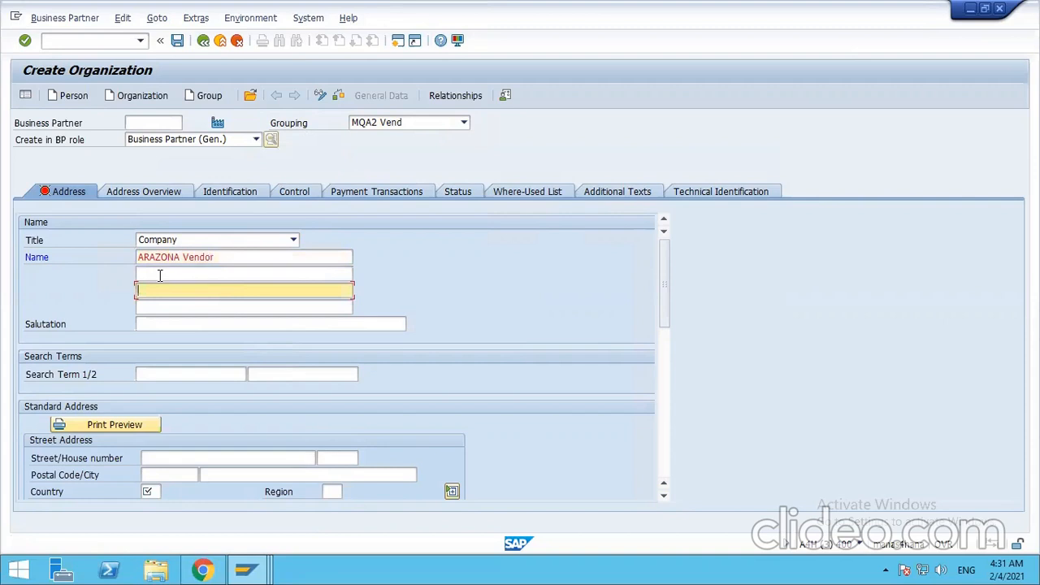
pyautogui.click(161, 275)
pyautogui.write('Ara')
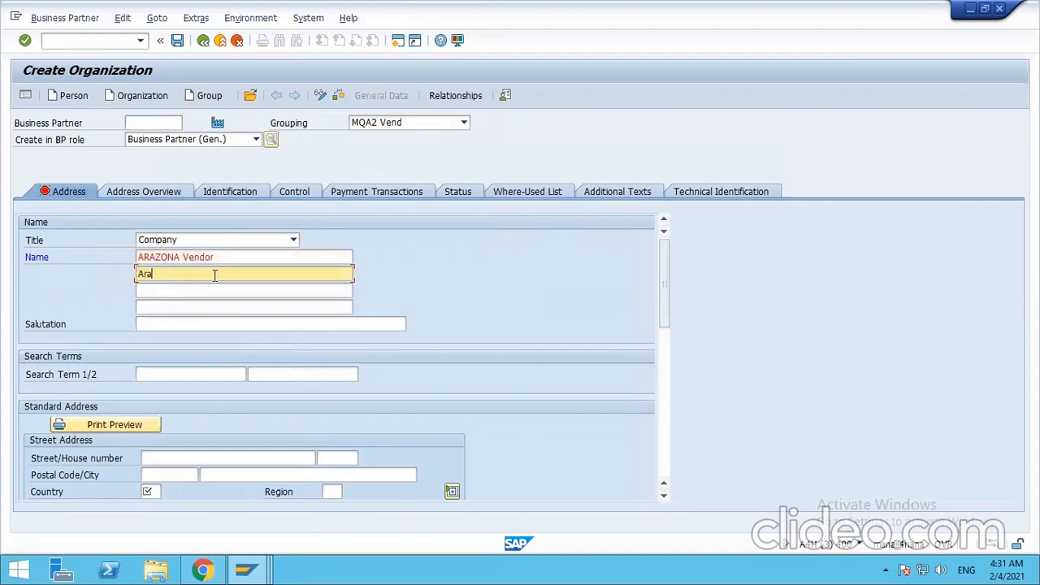
pyautogui.write('zona')
pyautogui.click(198, 293)
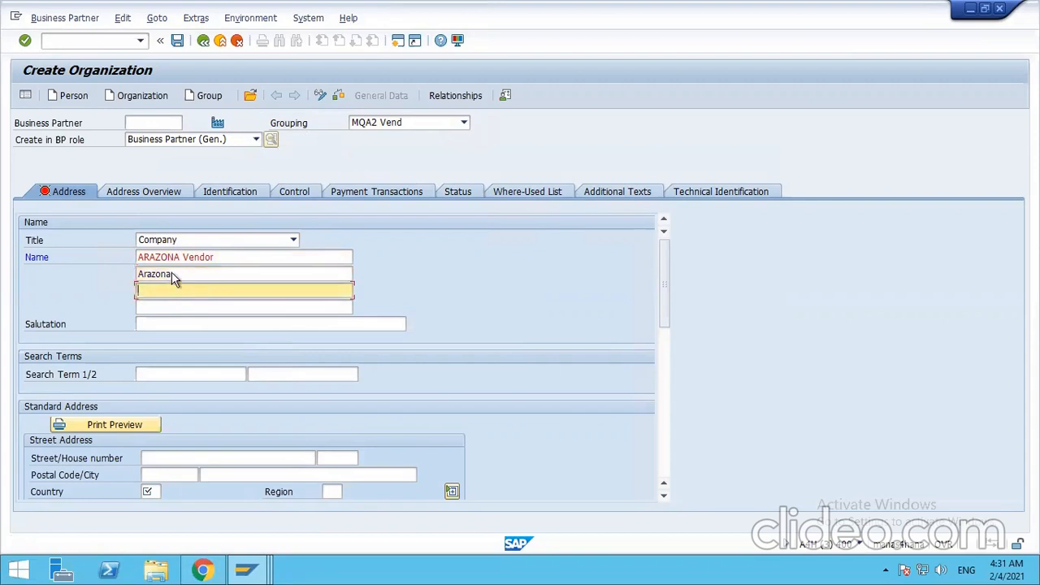
pyautogui.click(191, 275)
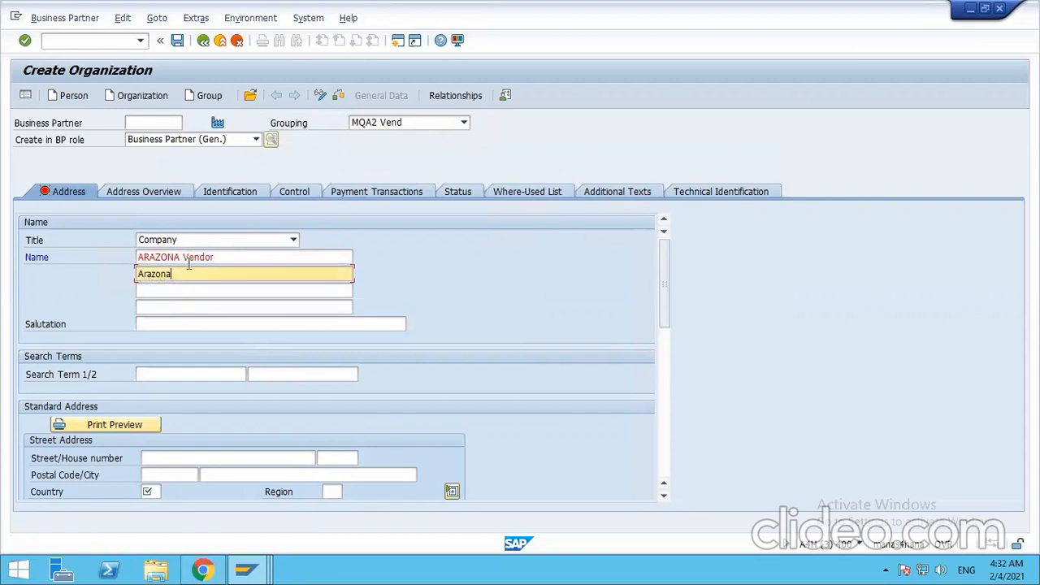
pyautogui.click(191, 377)
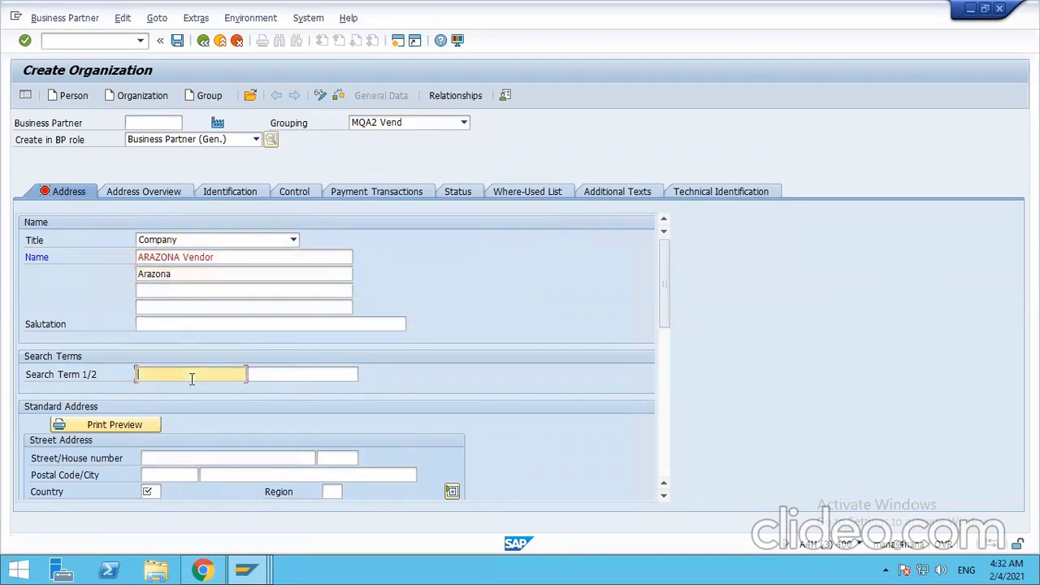
pyautogui.write('Arazona')
# Enter the vendor's street, house number and postal code in the standard address
pyautogui.click(187, 459)
pyautogui.write('234')
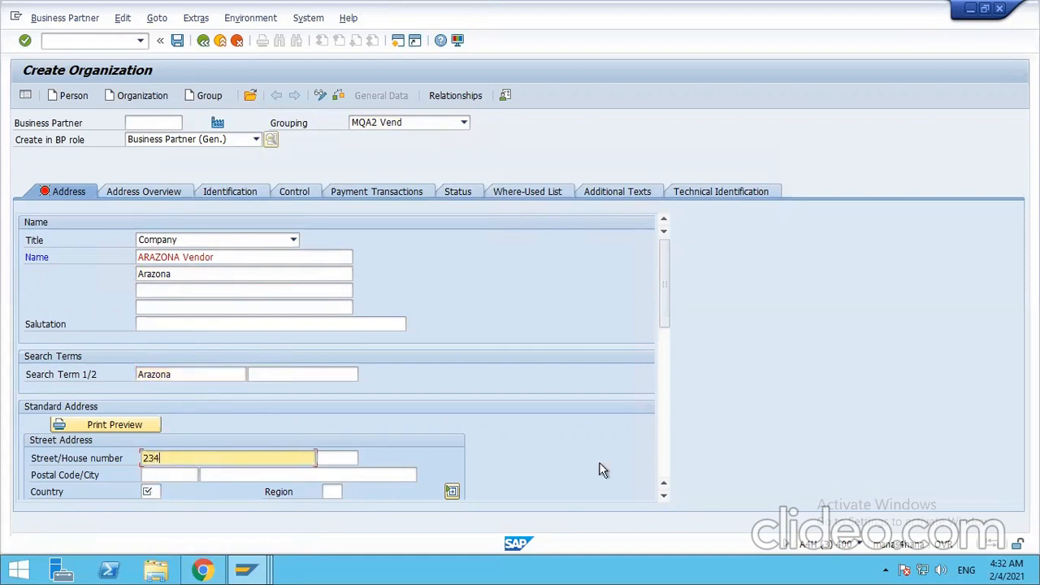
pyautogui.click(335, 458)
pyautogui.write('12')
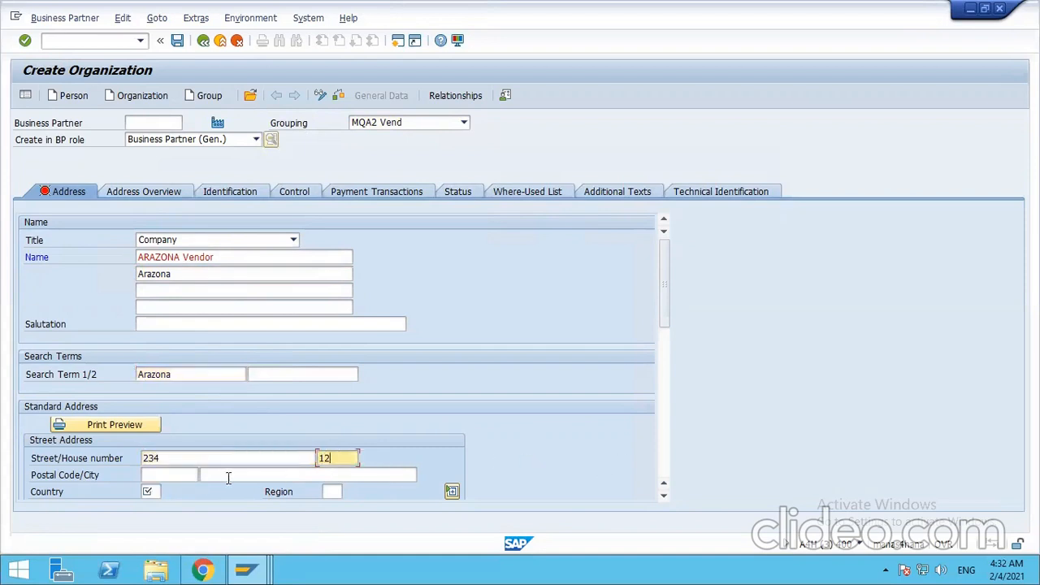
pyautogui.click(162, 477)
pyautogui.write('111')
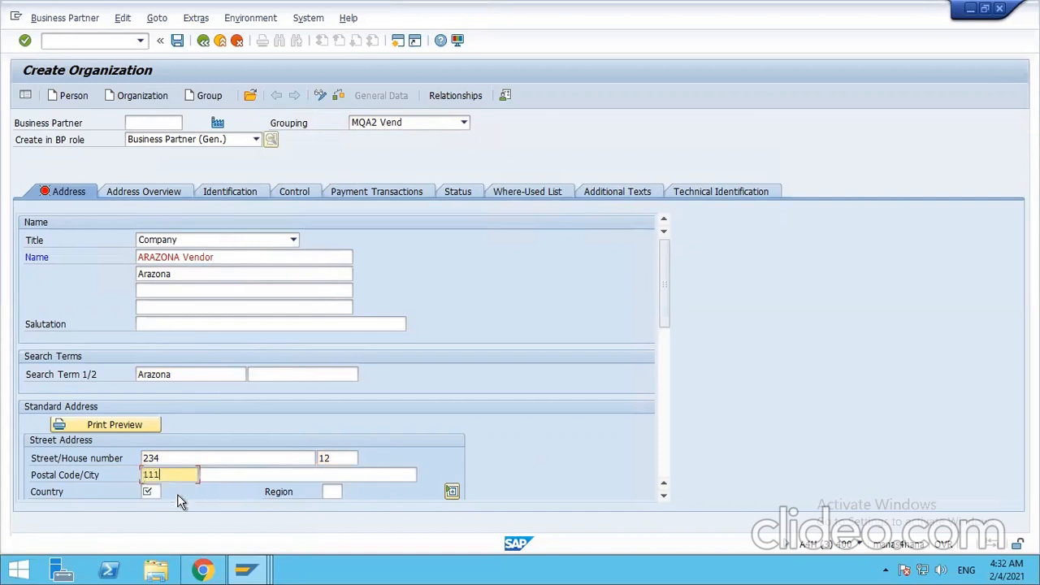
pyautogui.press('BackSpace')
pyautogui.write('002')
# Enter the vendor's city and set the country to IN in the standard address
pyautogui.click(251, 461)
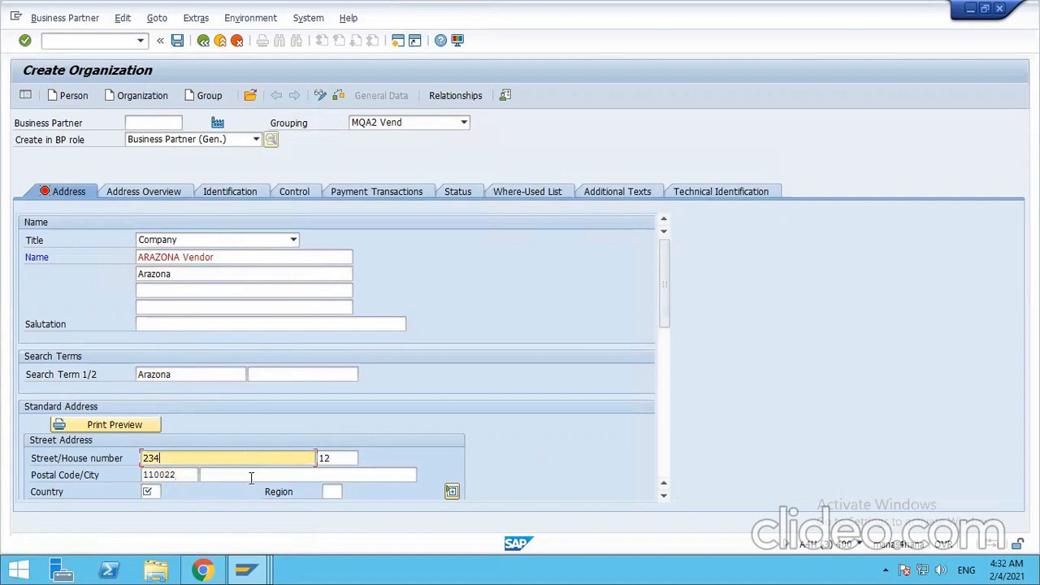
pyautogui.click(251, 477)
pyautogui.write('new d')
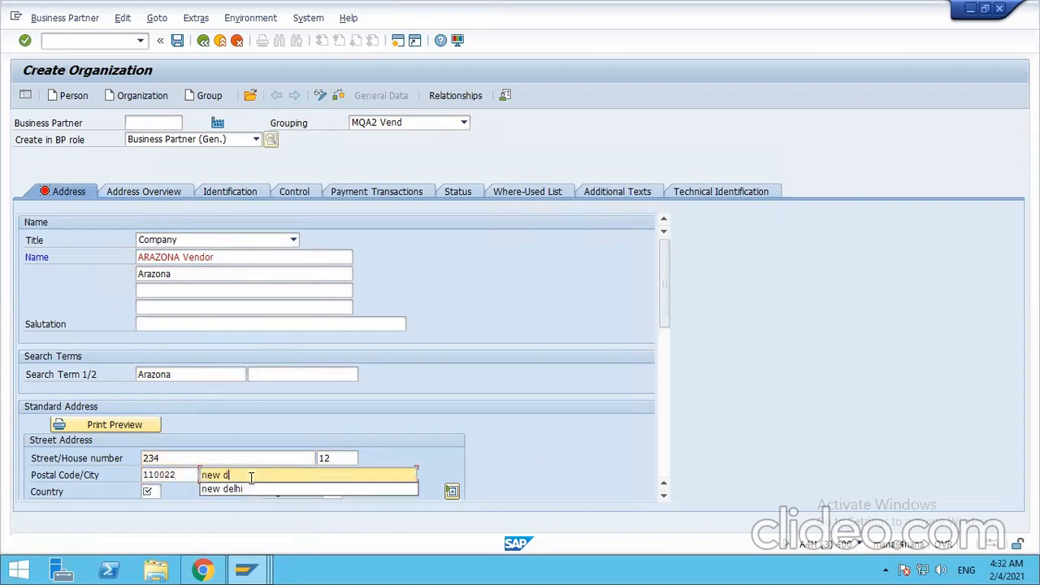
pyautogui.write('elhi')
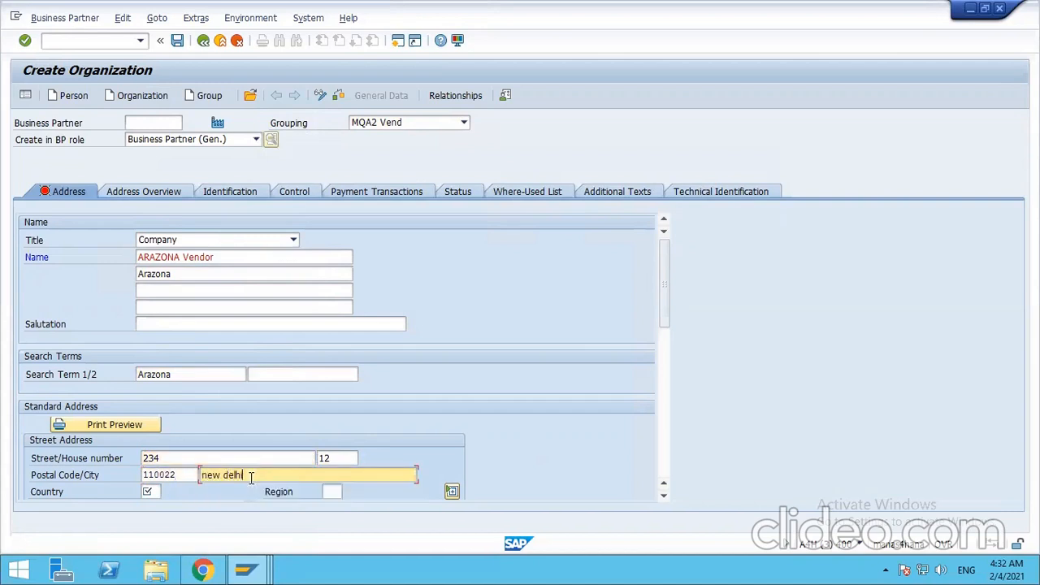
pyautogui.click(147, 491)
pyautogui.write('in')
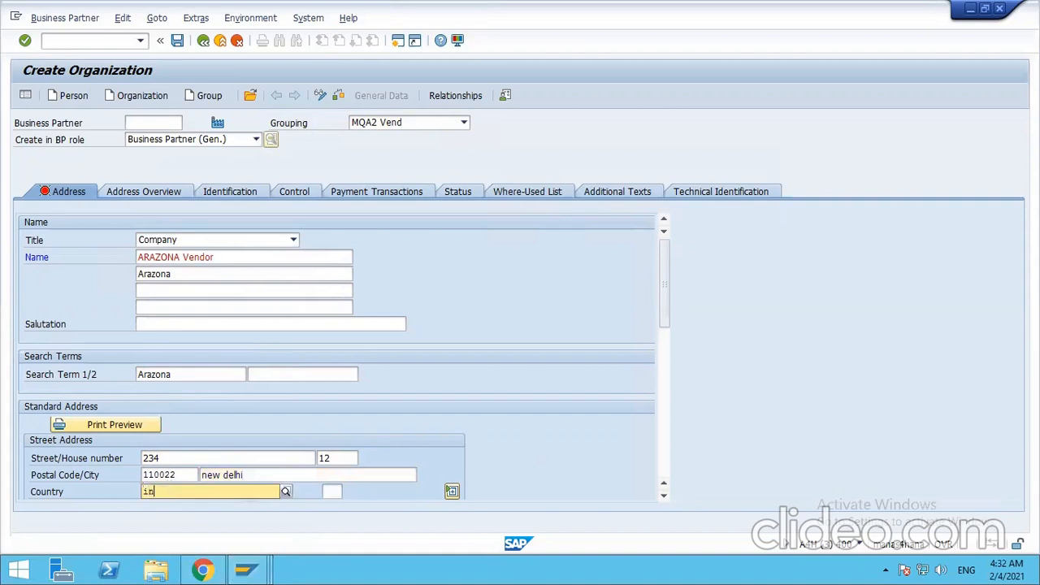
pyautogui.click(175, 421)
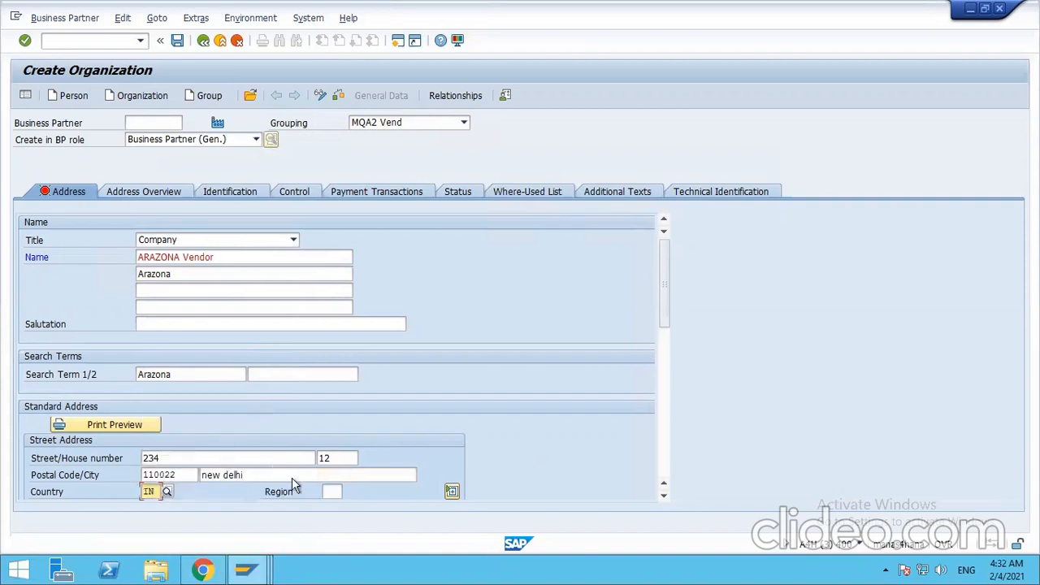
# Set the region to DL in the vendor's standard address
pyautogui.click(332, 491)
pyautogui.write('dl')
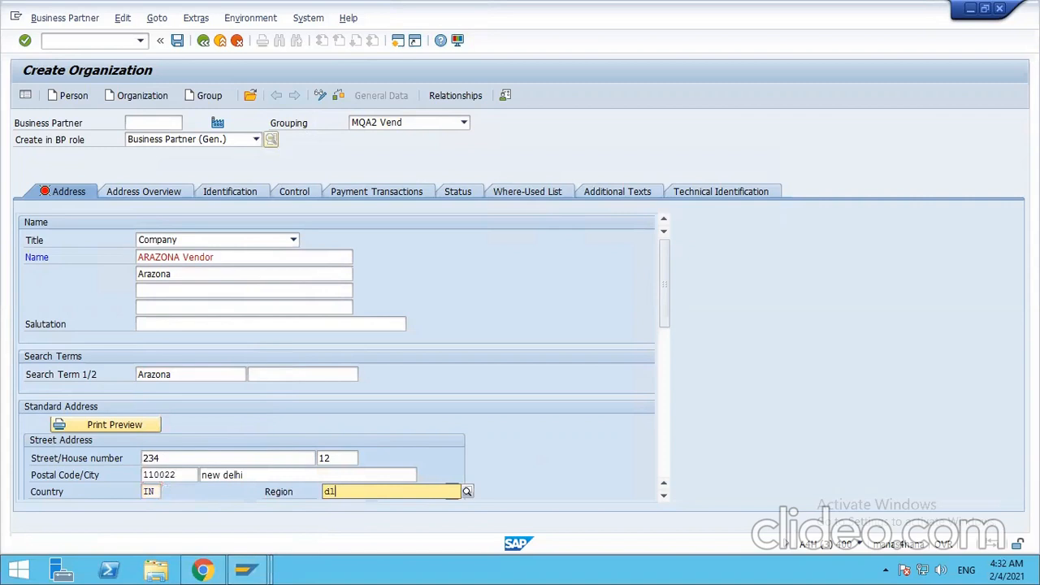
pyautogui.click(347, 522)
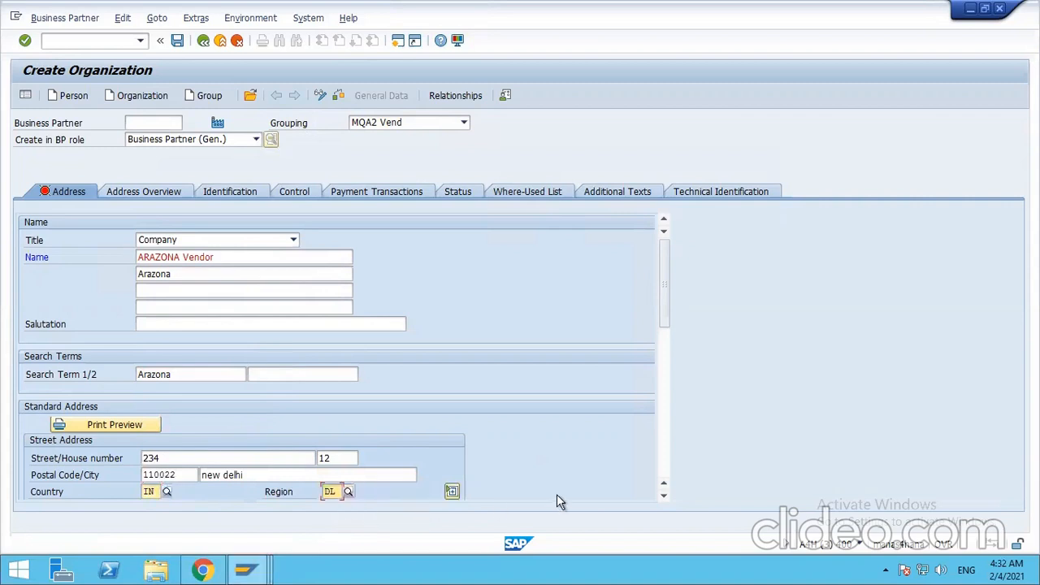
# Review the remaining address fields, address overview, identification, control and payment transaction data of the new organization
pyautogui.click(664, 496)
pyautogui.click(664, 496)
pyautogui.click(664, 496)
pyautogui.click(664, 496)
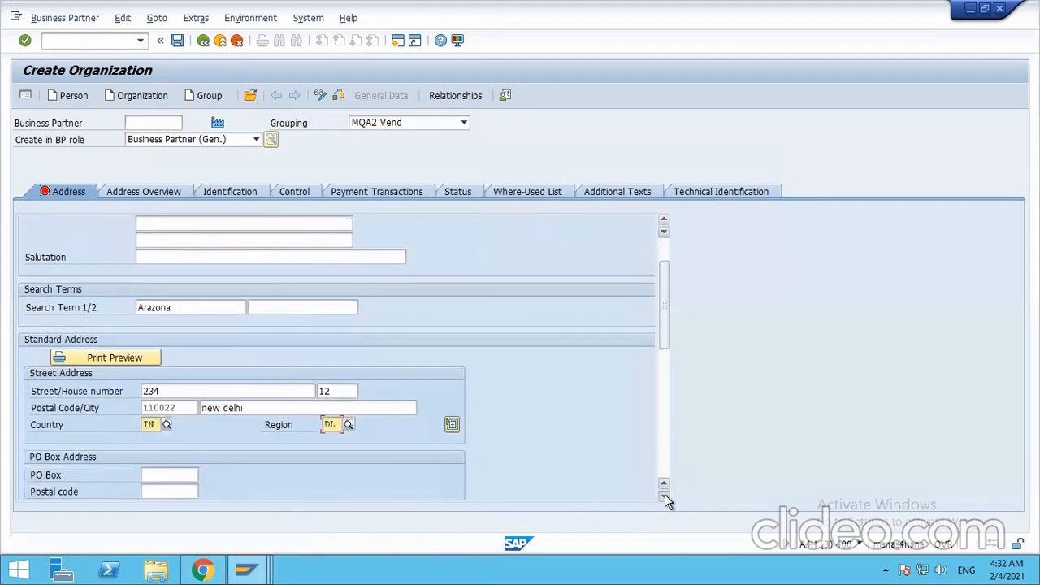
pyautogui.scroll(-10, 665, 495)
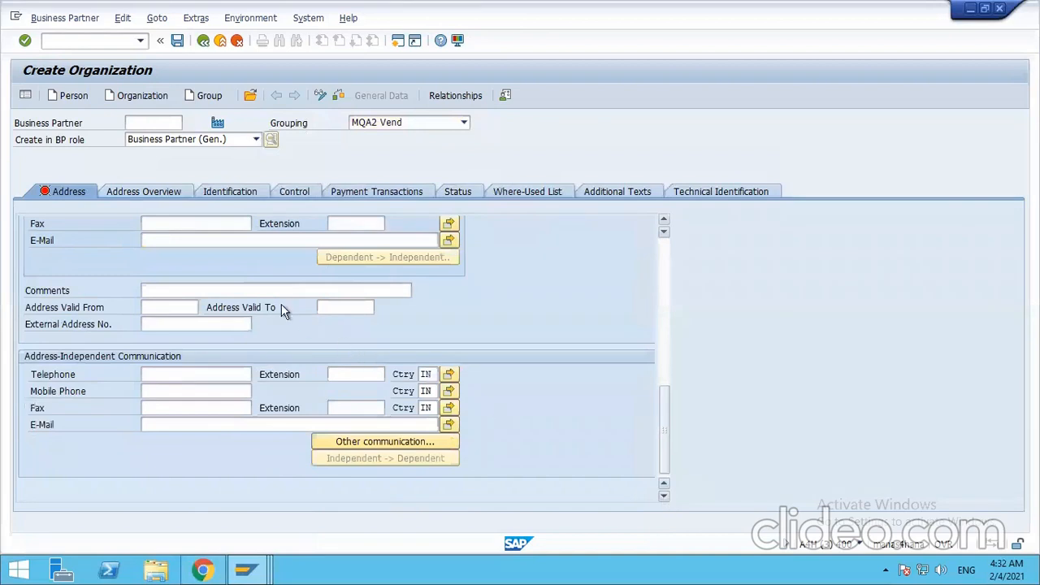
pyautogui.click(135, 192)
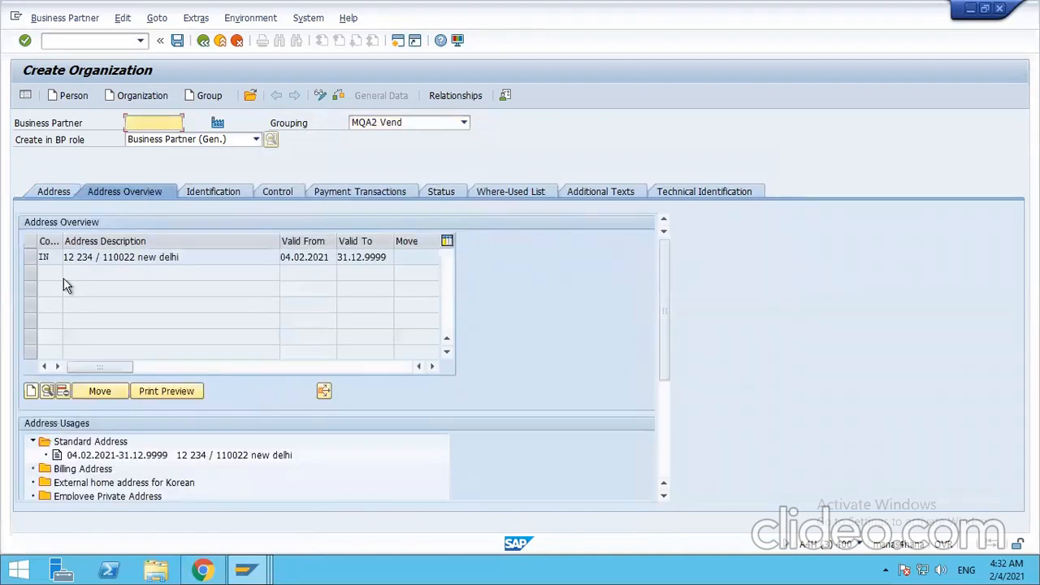
pyautogui.click(203, 200)
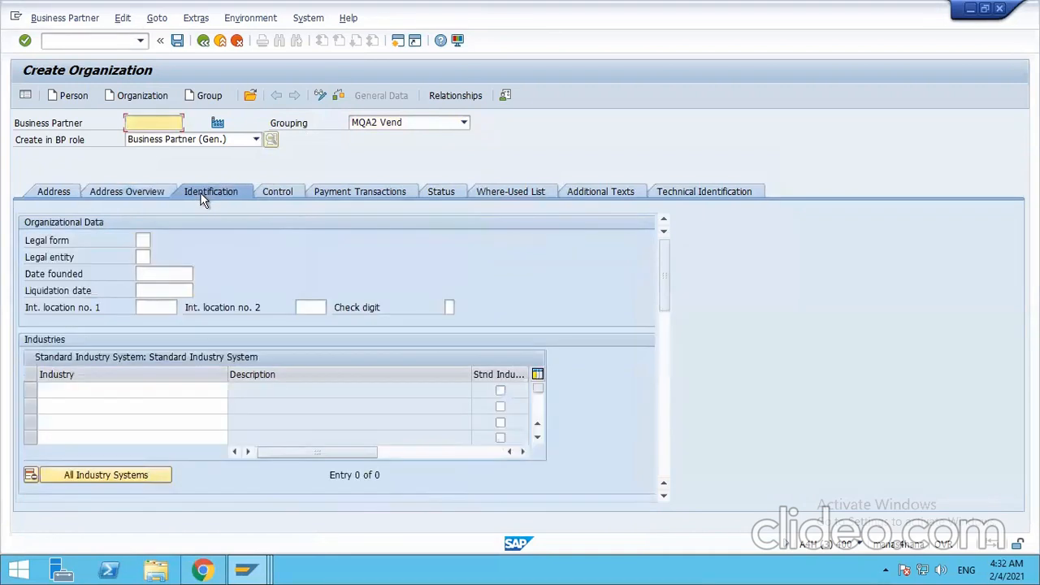
pyautogui.click(278, 197)
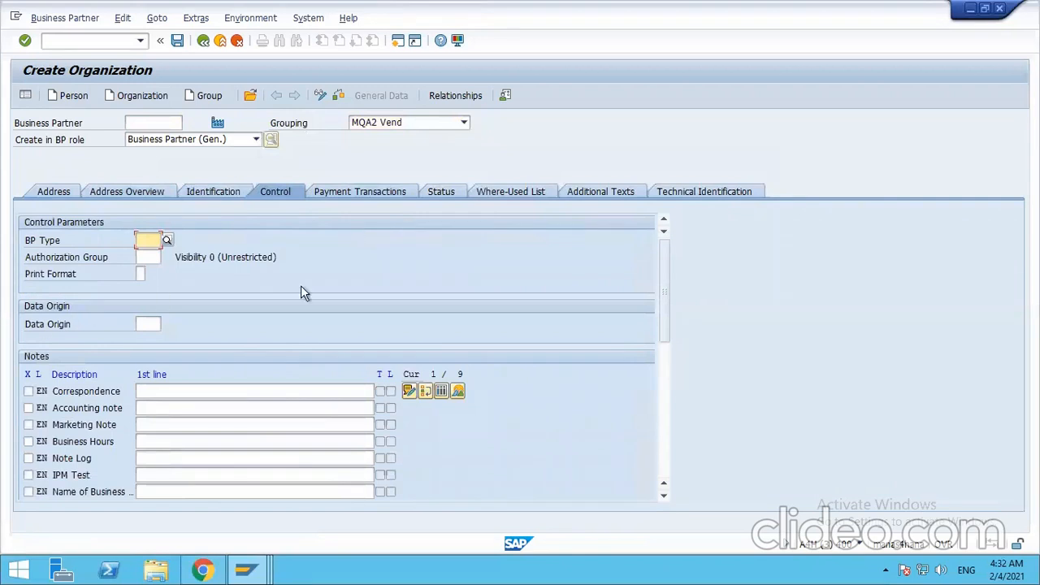
pyautogui.click(332, 197)
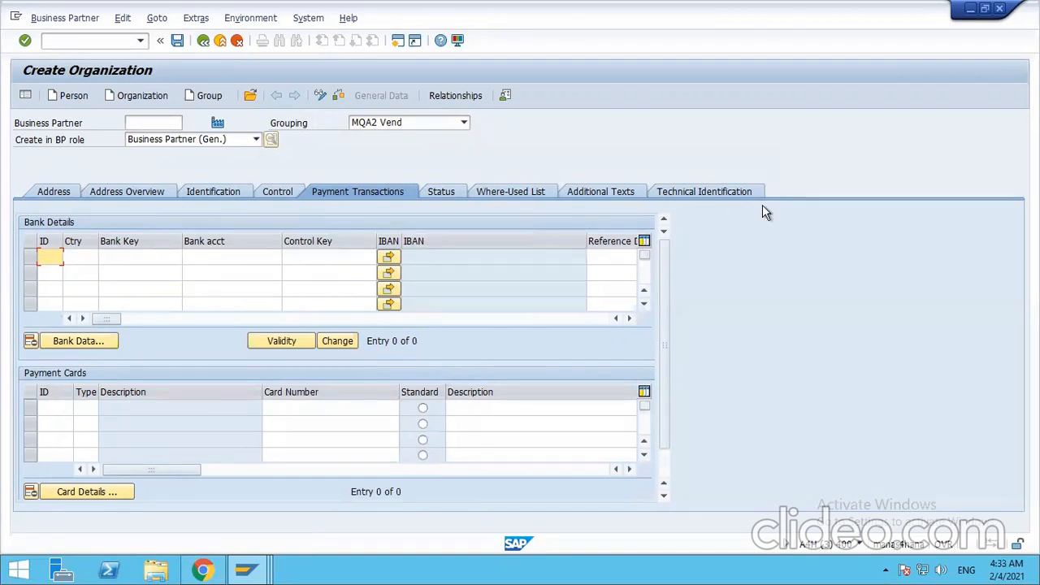
# Save the new vendor organization and switch the created business partner to change mode
pyautogui.click(178, 41)
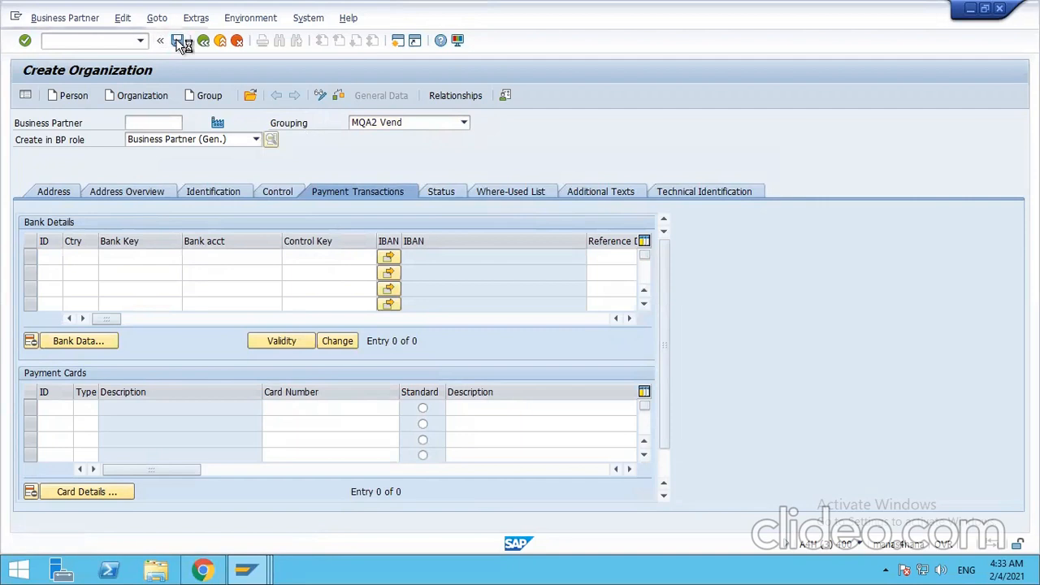
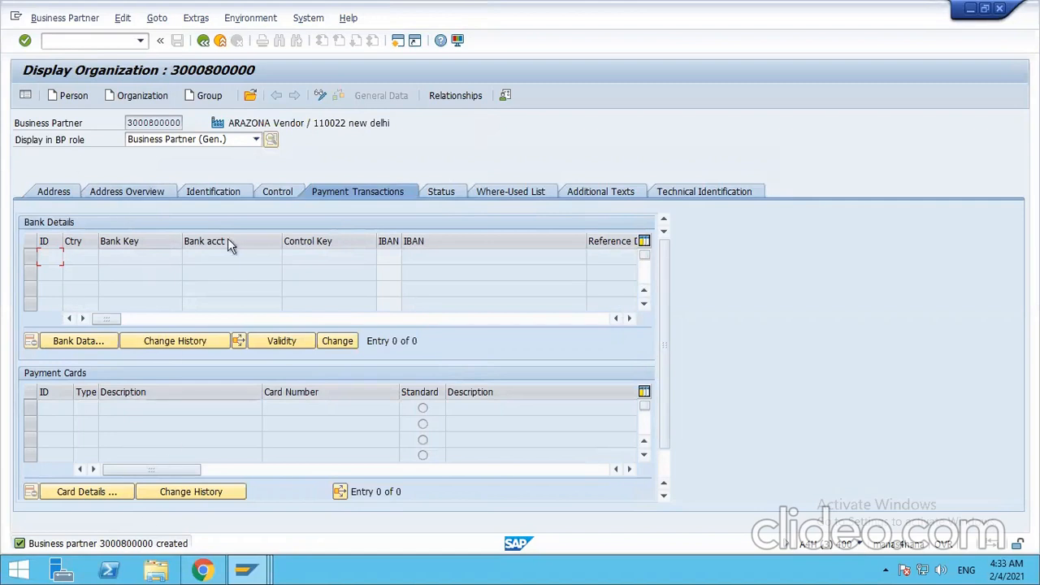
pyautogui.click(49, 17)
pyautogui.click(78, 73)
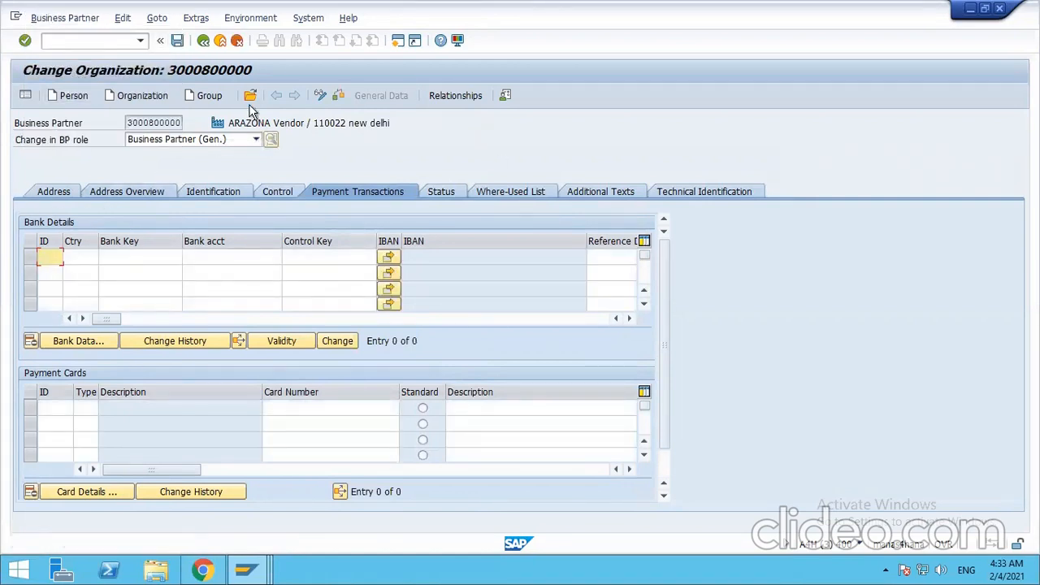
pyautogui.doubleClick(140, 122)
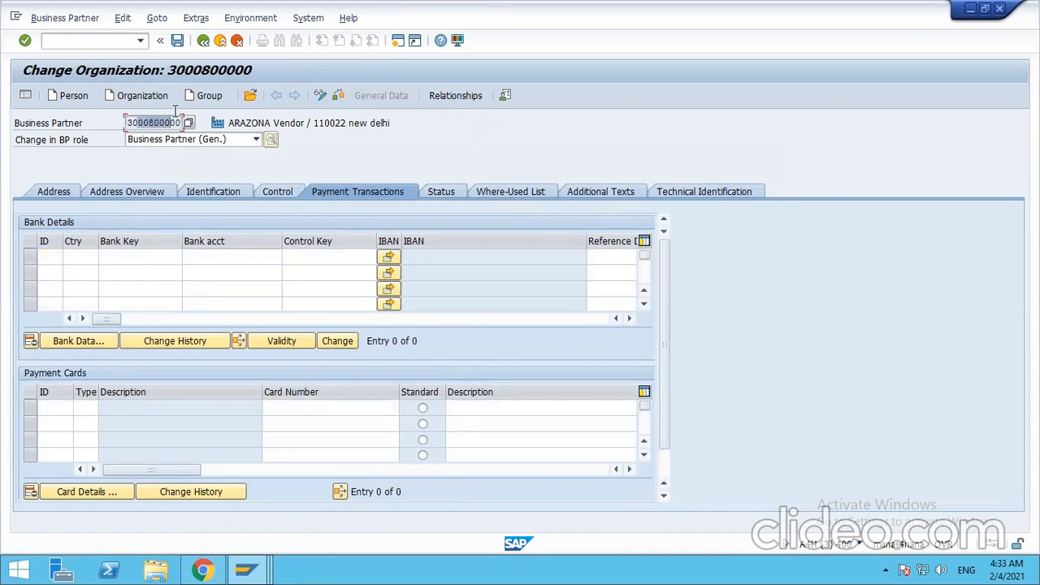
# Extend the business partner with the BP role SUPPLIER (FI-NEW)STANDARD
pyautogui.click(256, 140)
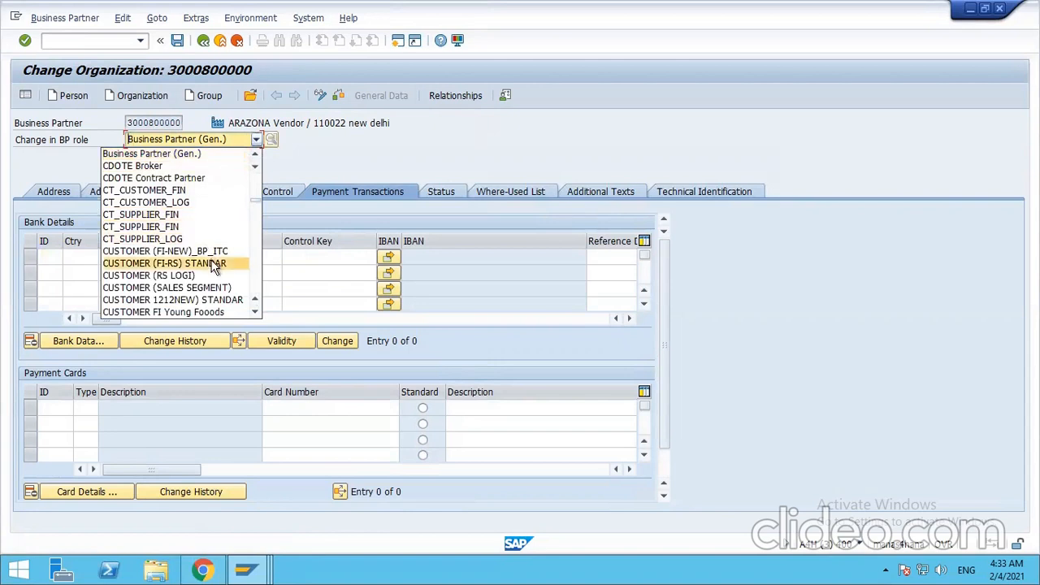
pyautogui.scroll(-2, 213, 269)
pyautogui.scroll(-7, 211, 269)
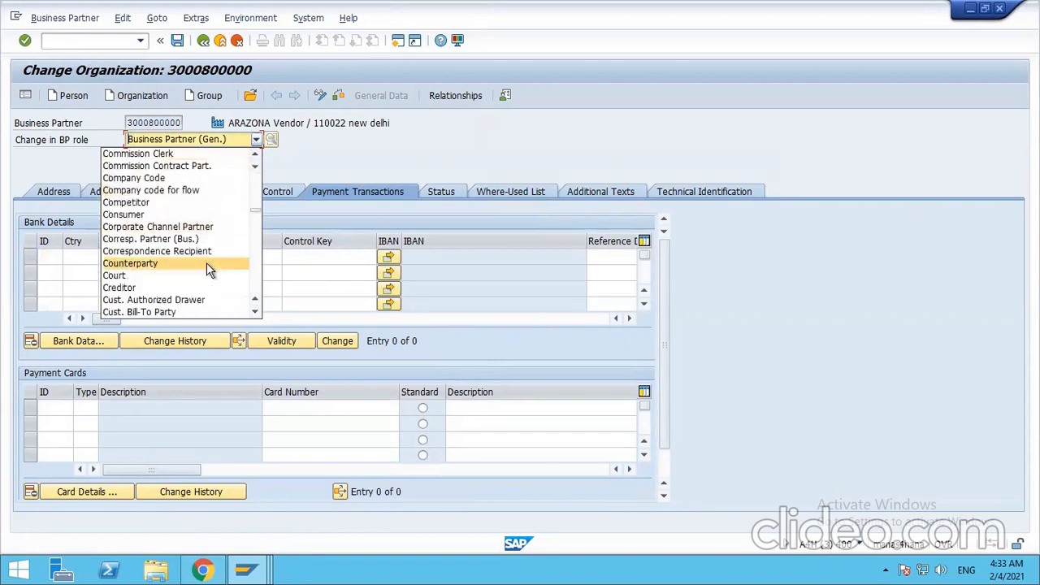
pyautogui.scroll(-4, 209, 268)
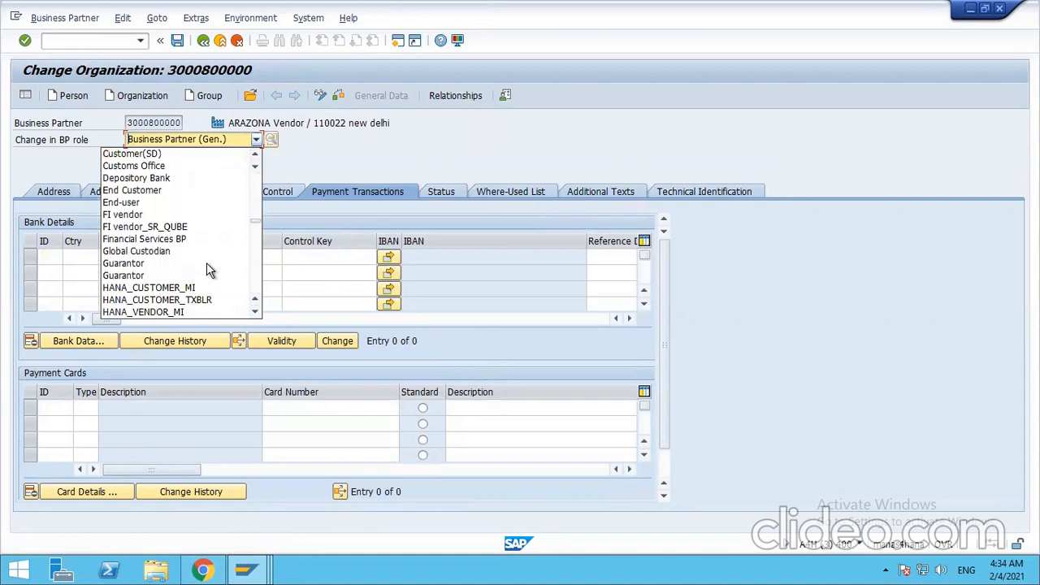
pyautogui.scroll(-2, 206, 268)
pyautogui.scroll(-3, 206, 262)
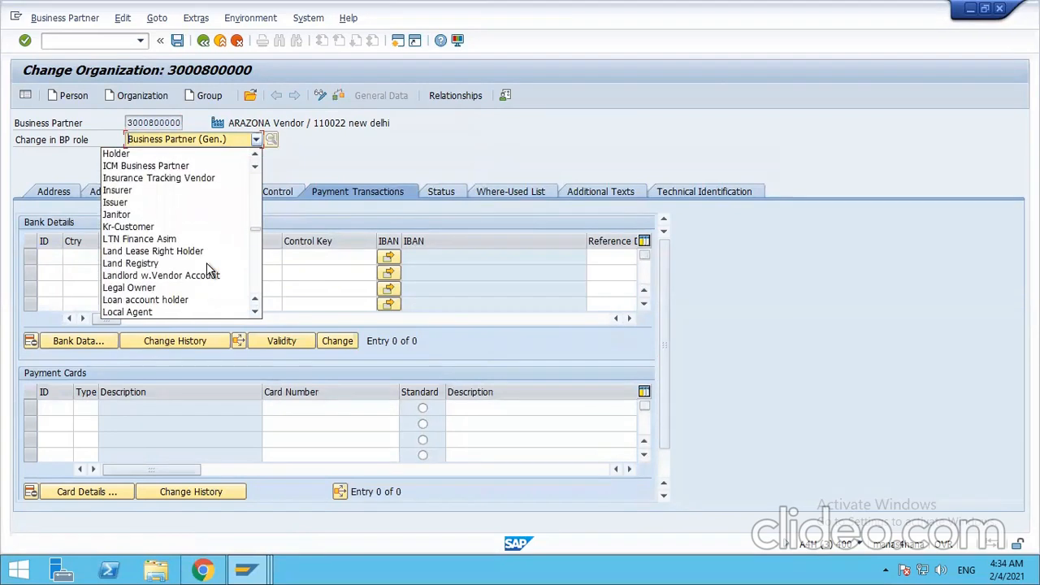
pyautogui.scroll(-7, 205, 266)
pyautogui.scroll(-6, 205, 272)
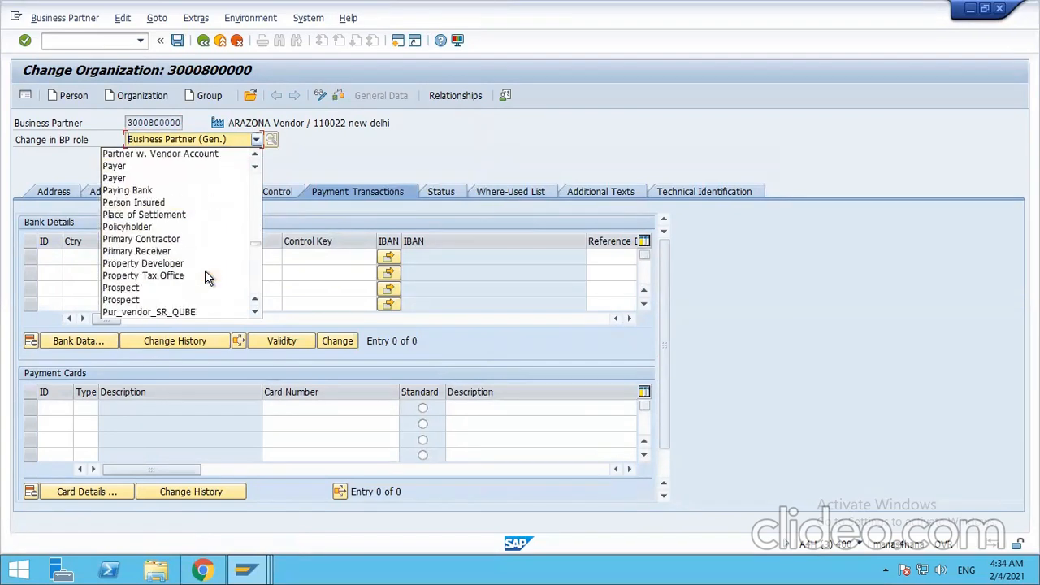
pyautogui.scroll(-4, 205, 270)
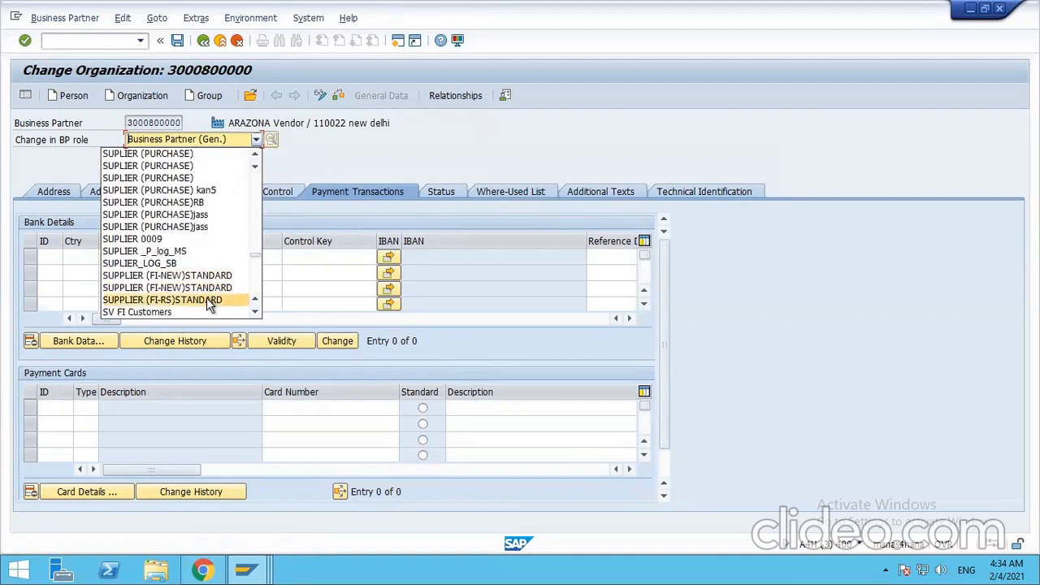
pyautogui.scroll(-1, 203, 293)
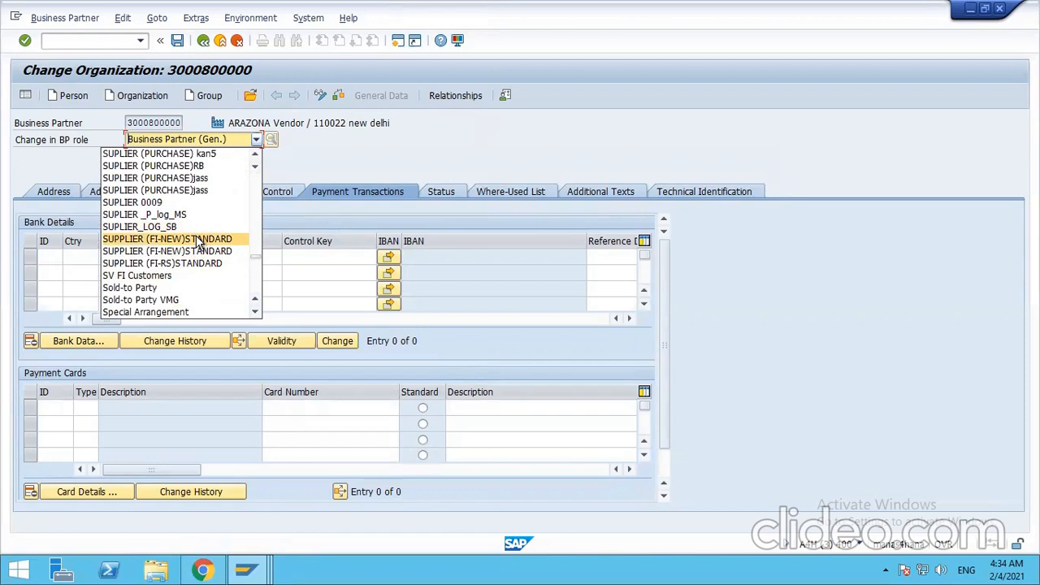
pyautogui.click(196, 239)
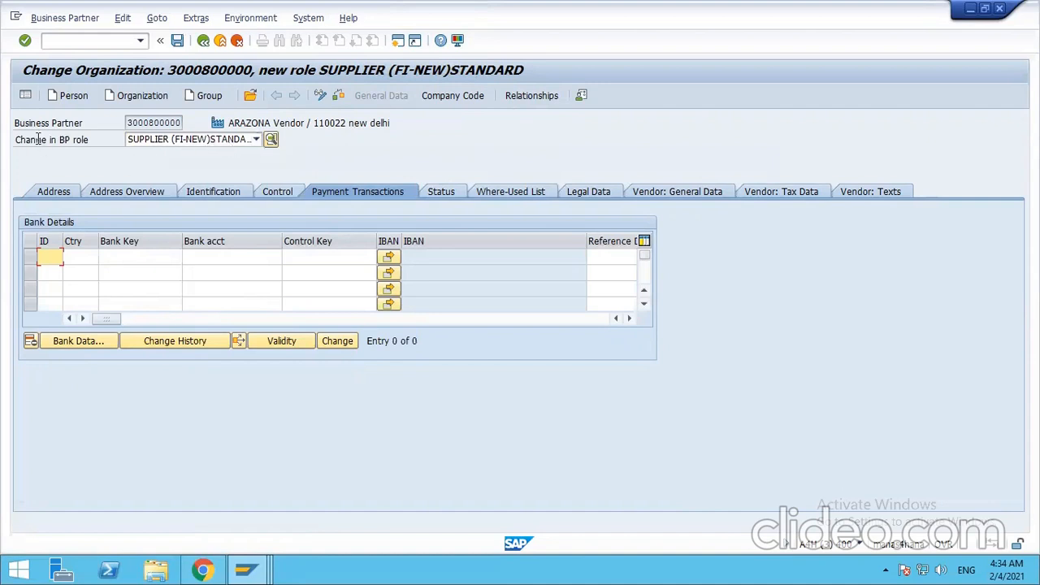
# Open the vendor's company code data and assign company code REC1
pyautogui.click(458, 103)
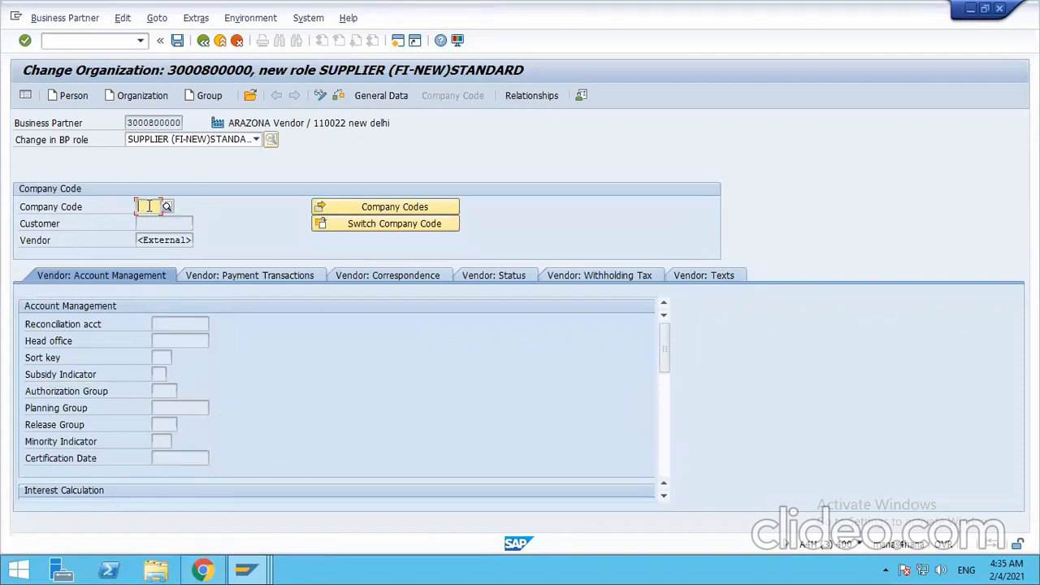
pyautogui.write('rec')
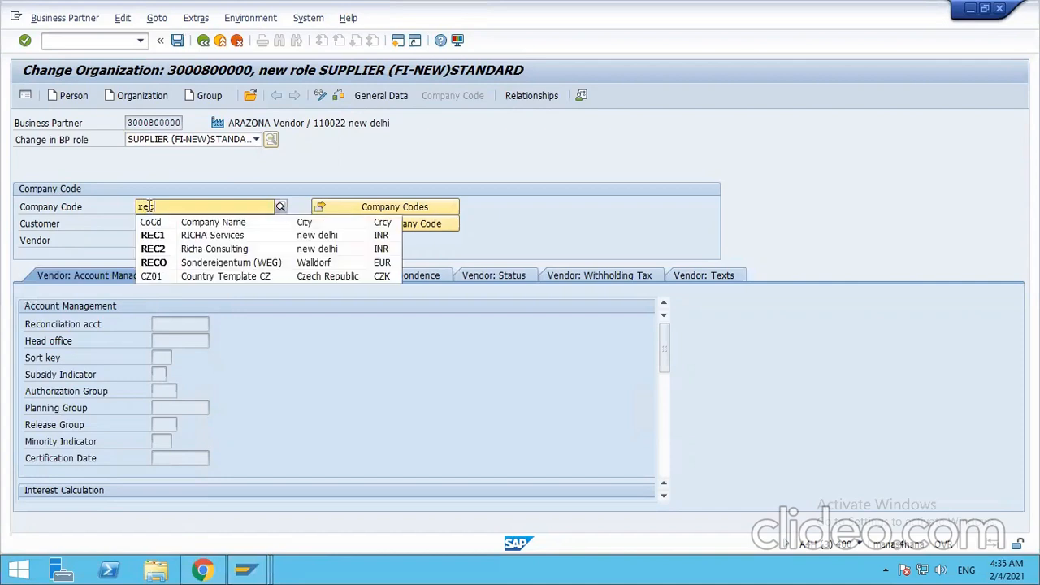
pyautogui.click(189, 236)
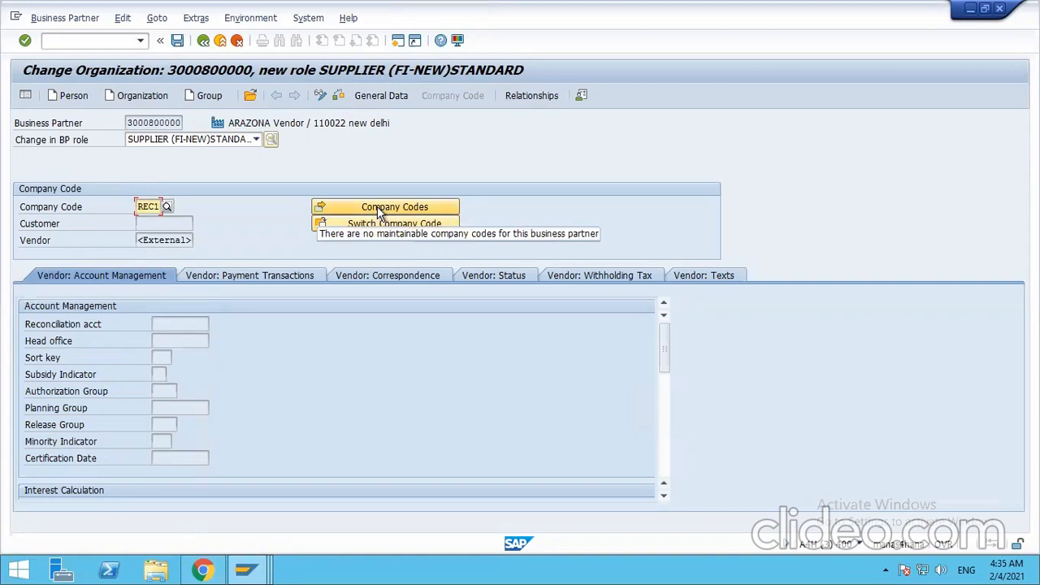
pyautogui.press('Return')
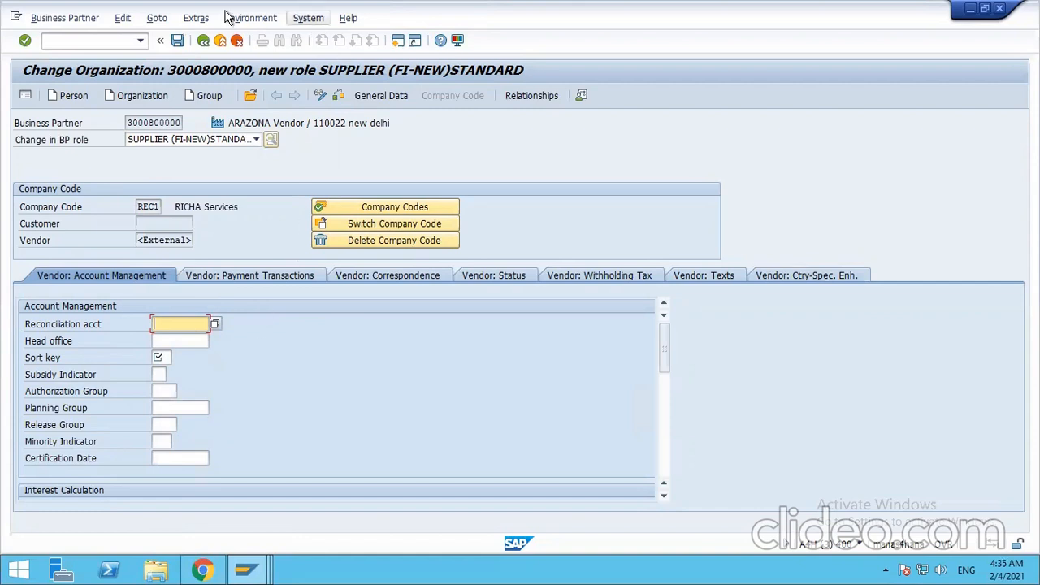
# Open transaction FS00 in a new session for central G/L account maintenance
pyautogui.click(398, 40)
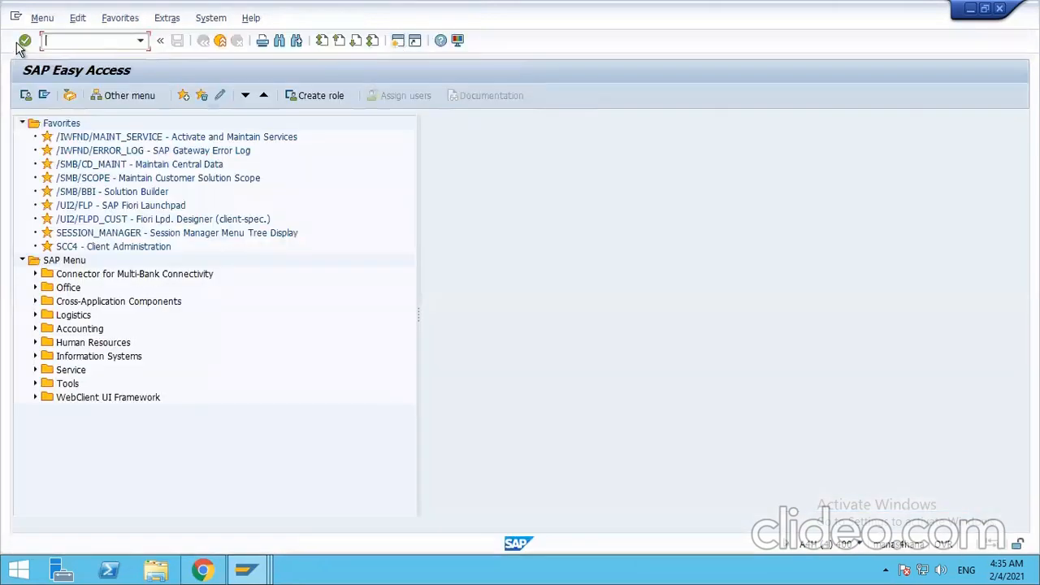
pyautogui.write('fs00')
pyautogui.press('Return')
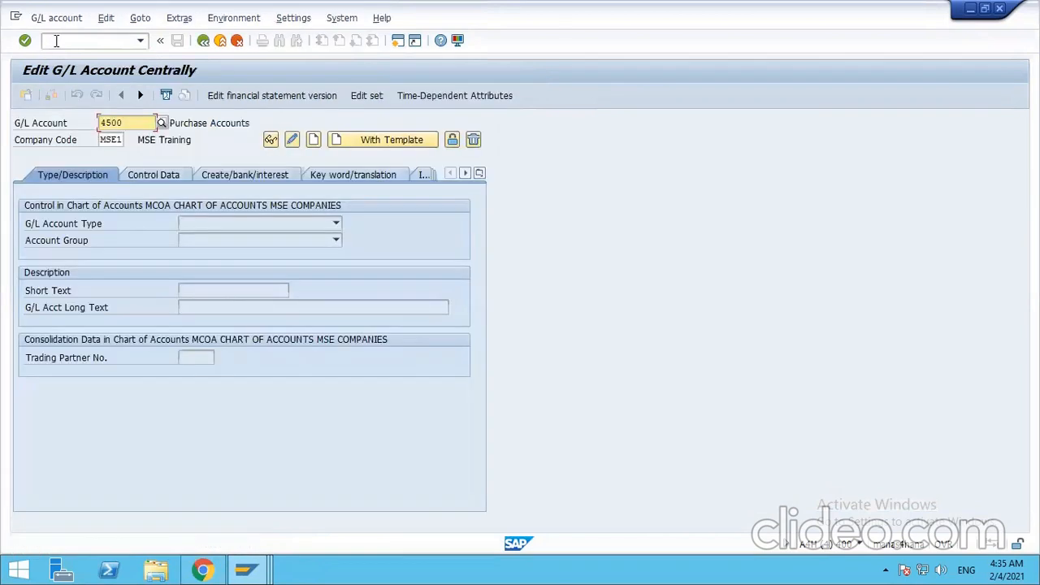
# Set the company code to REC1 and clear the prefilled G/L account
pyautogui.moveTo(102, 142); pyautogui.dragTo(132, 135)
pyautogui.write('rec1')
pyautogui.press('Return')
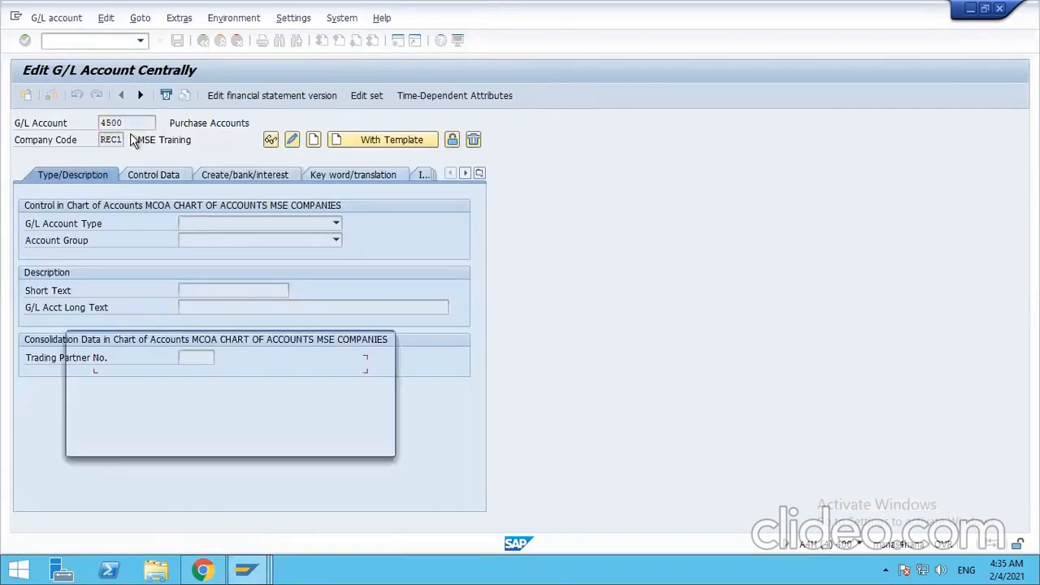
pyautogui.click(365, 443)
pyautogui.moveTo(143, 122); pyautogui.dragTo(11, 118)
pyautogui.press('BackSpace')
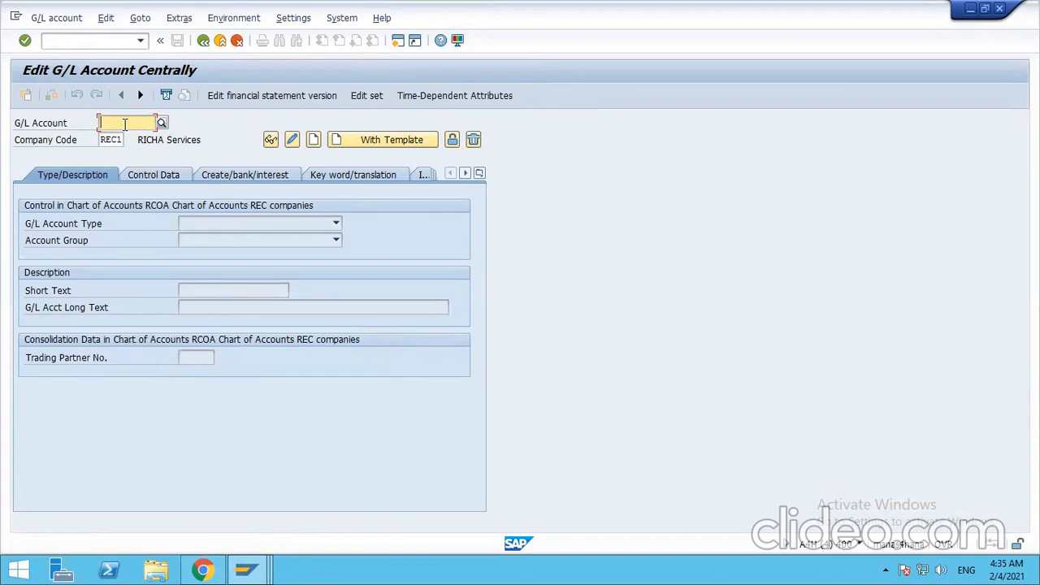
pyautogui.write('1')
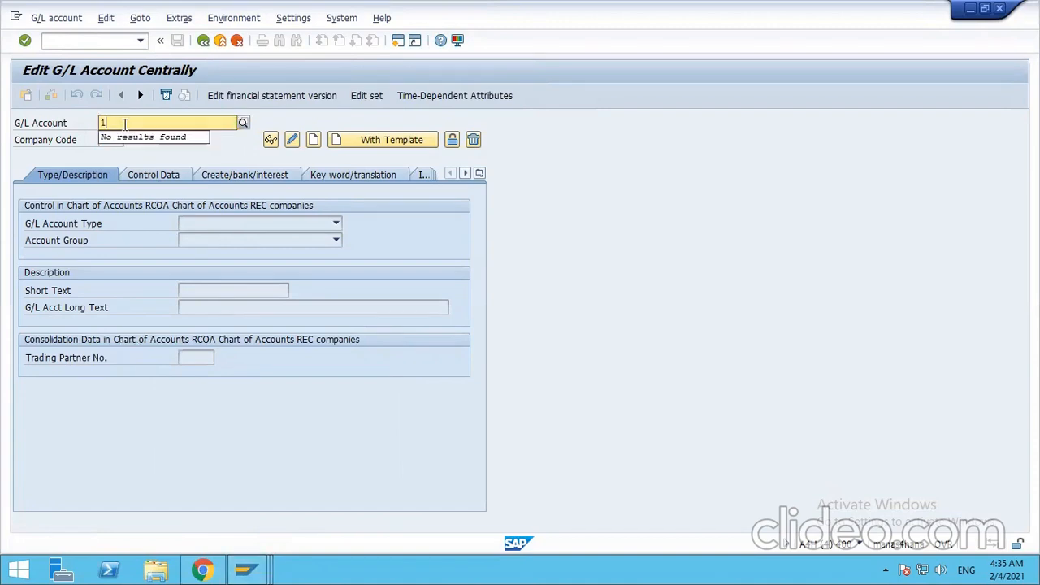
pyautogui.press('BackSpace')
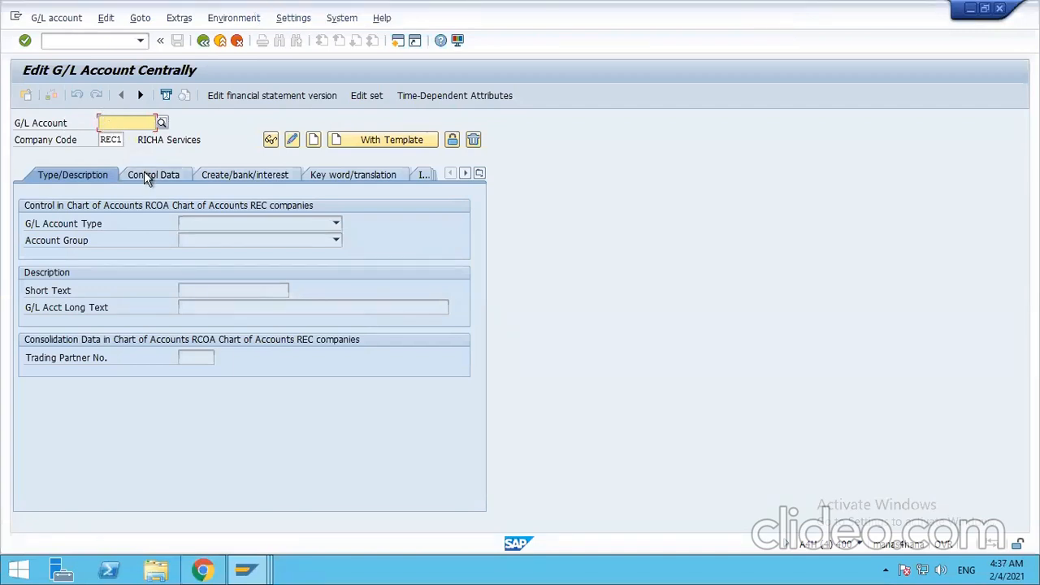
pyautogui.click(379, 142)
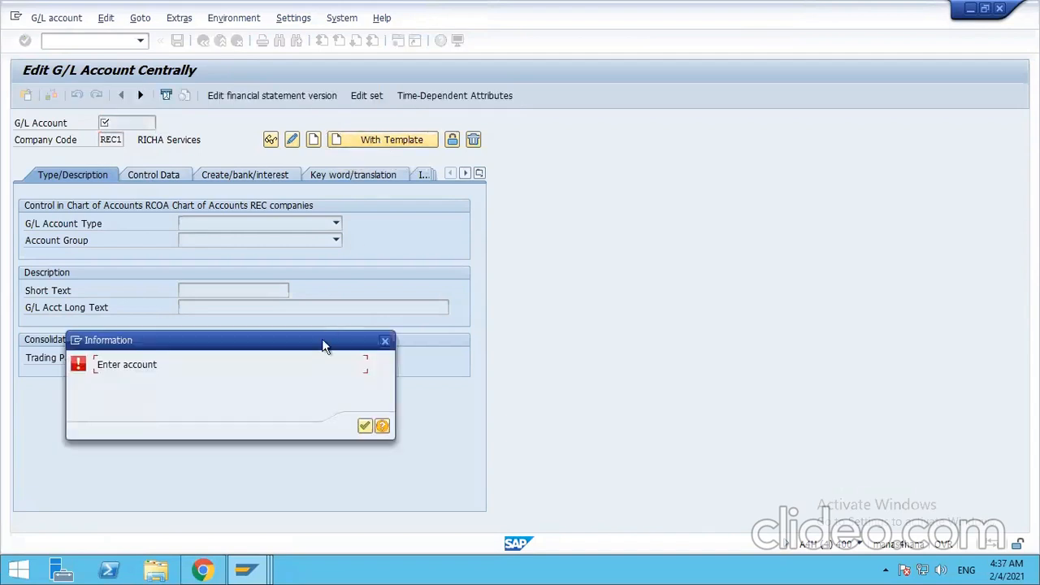
pyautogui.click(365, 425)
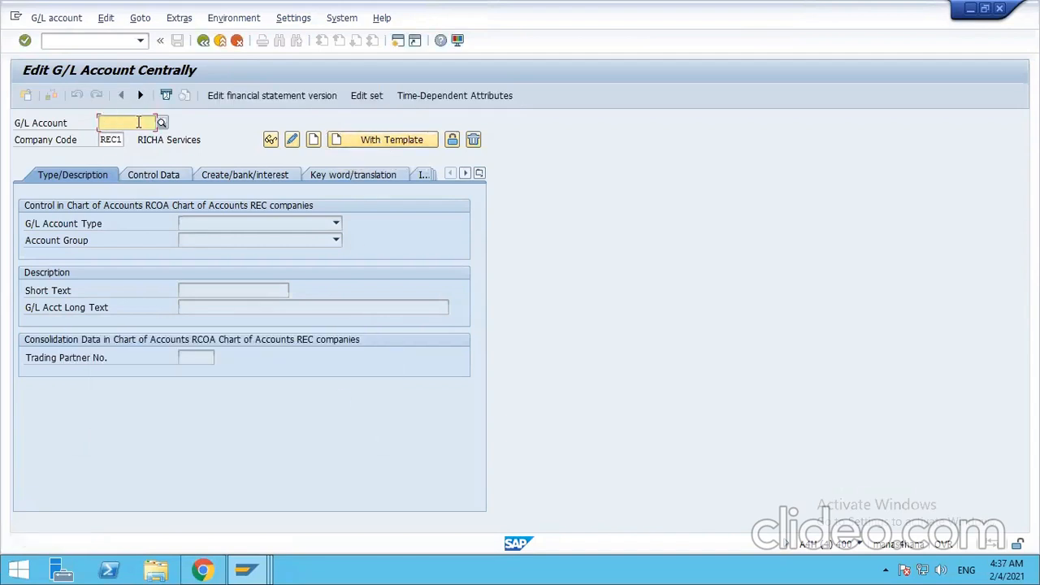
pyautogui.click(162, 123)
pyautogui.click(250, 257)
pyautogui.press('Return')
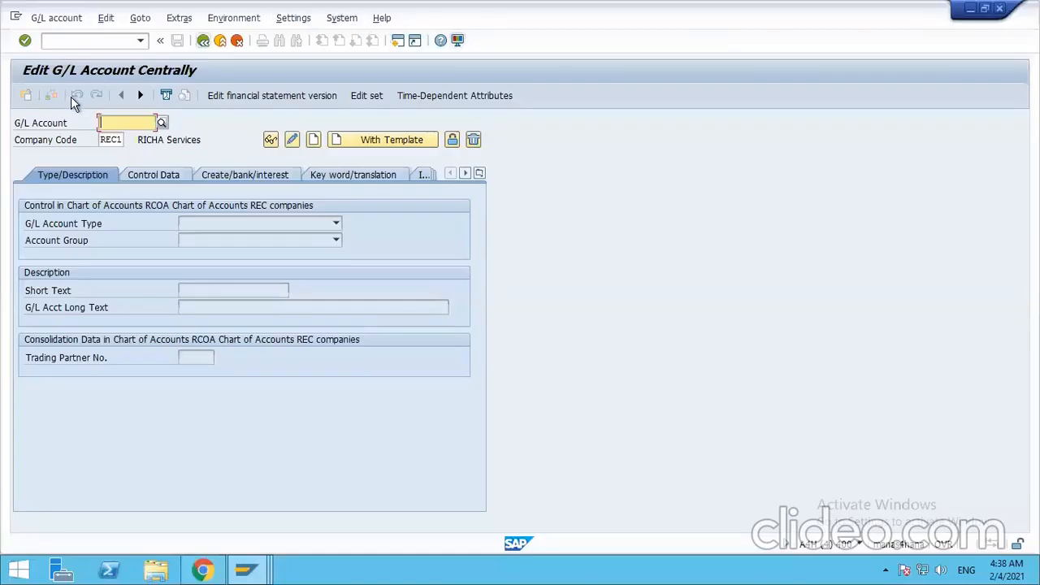
# Start creating G/L account 1210 with a template, using MSE1 as the reference company code
pyautogui.write('1210')
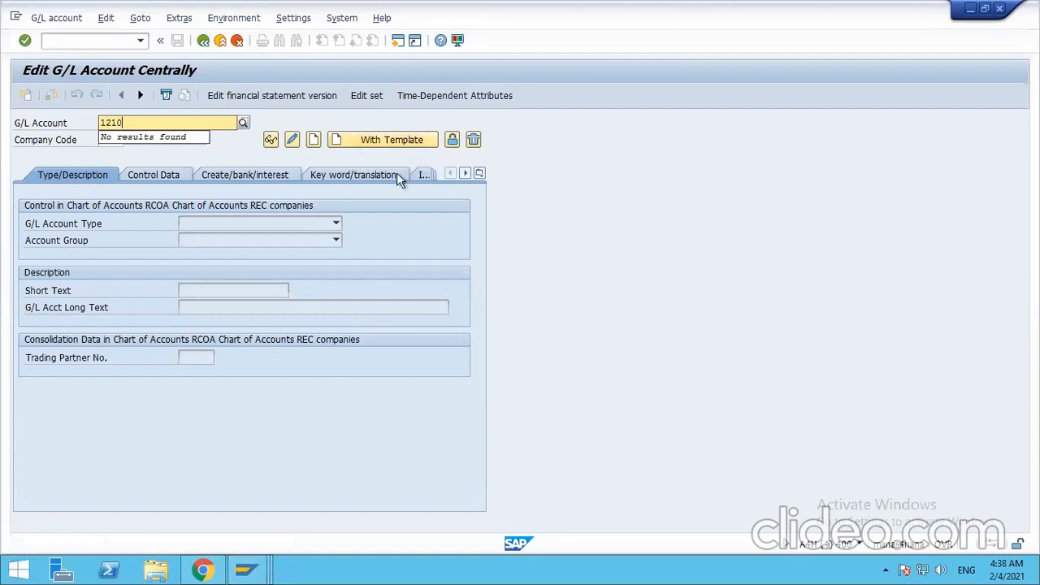
pyautogui.click(395, 139)
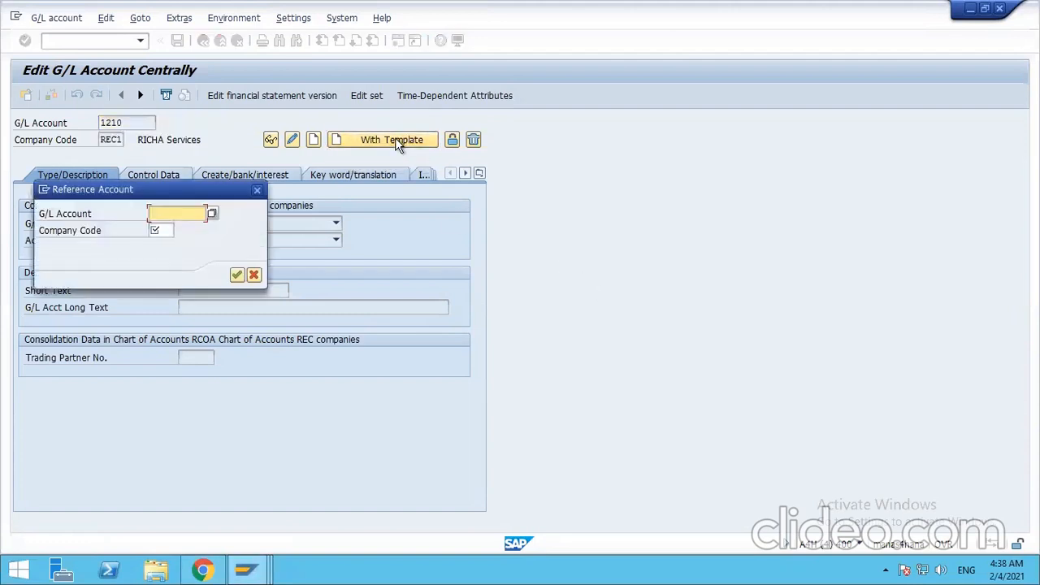
pyautogui.click(163, 231)
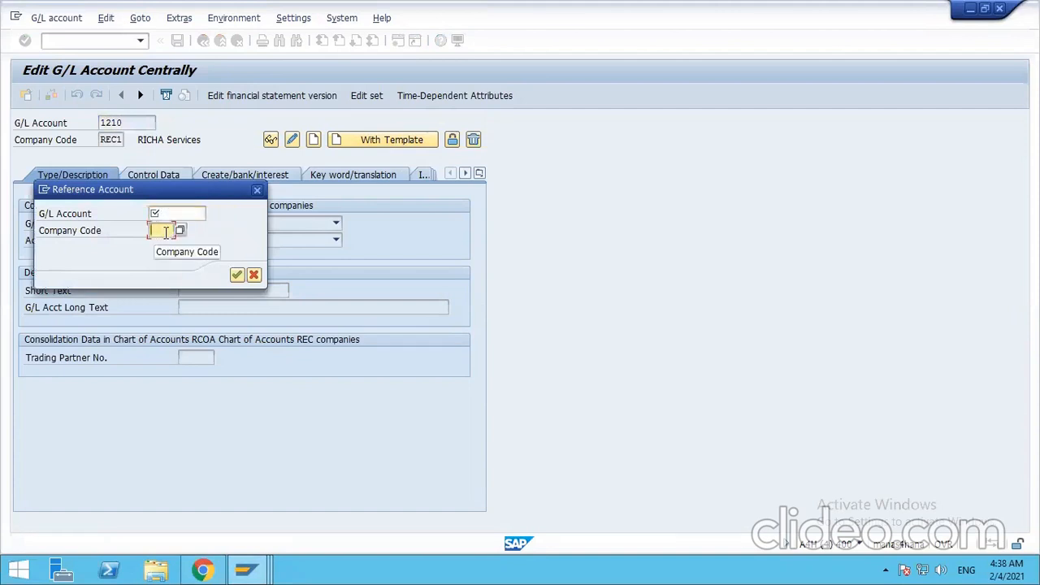
pyautogui.write('mse1')
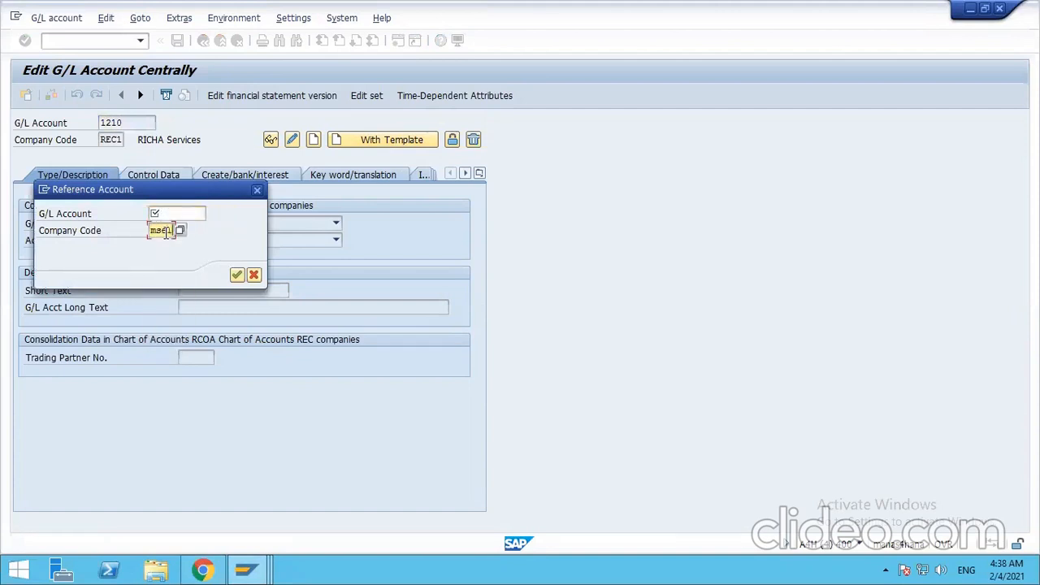
pyautogui.click(176, 213)
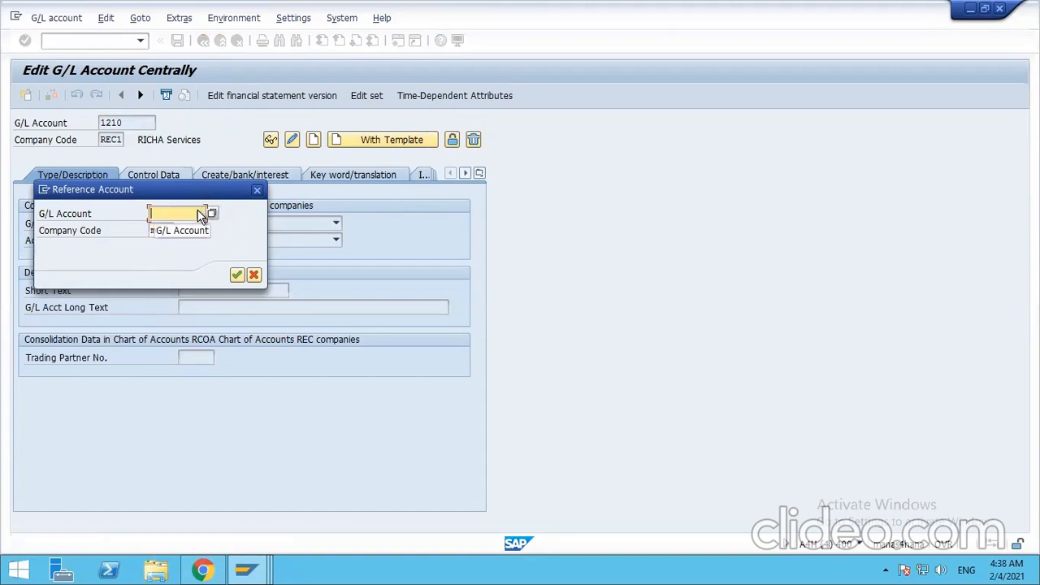
pyautogui.press('Return')
pyautogui.click(365, 428)
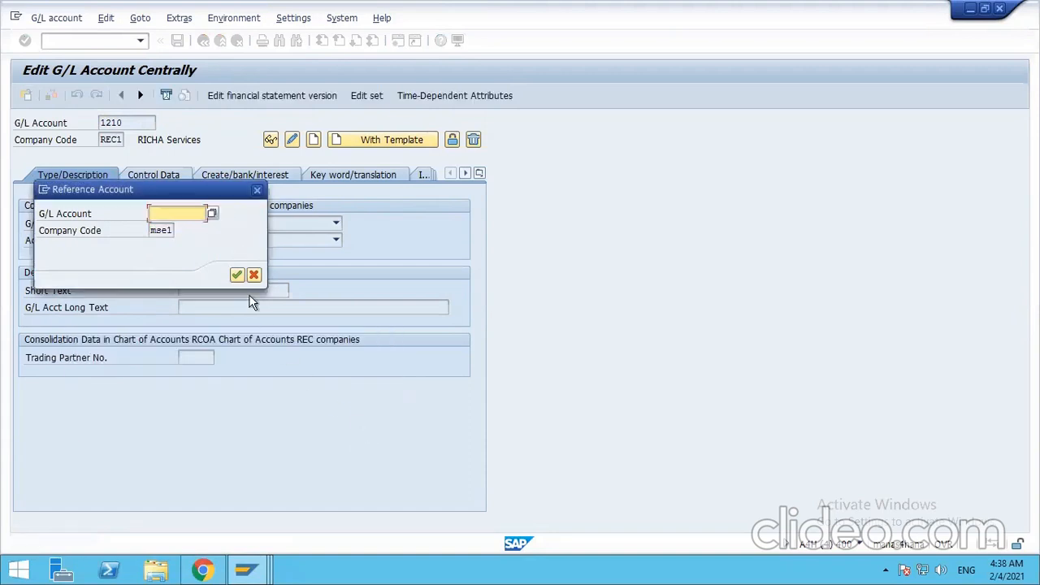
# Look up the reference company code's accounts by number and use 1210, Vendors Account MSE2, as the template
pyautogui.click(212, 214)
pyautogui.click(196, 307)
pyautogui.press('Return')
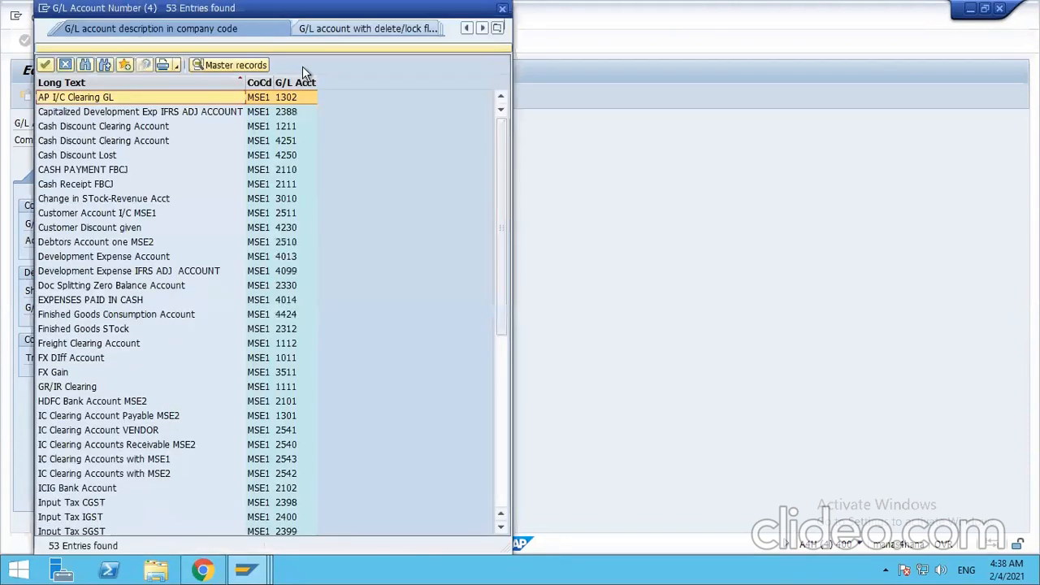
pyautogui.click(296, 84)
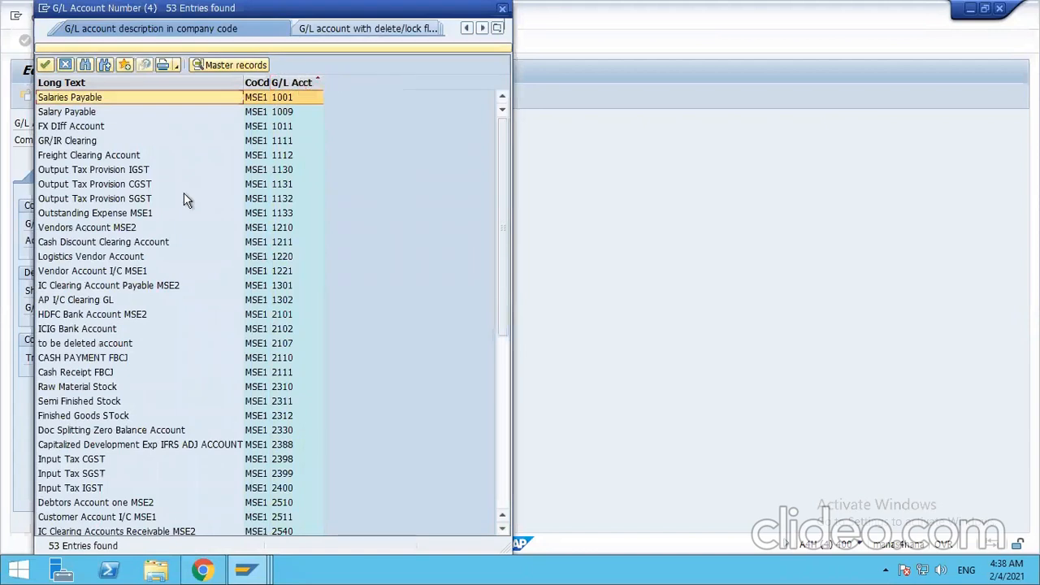
pyautogui.click(287, 226)
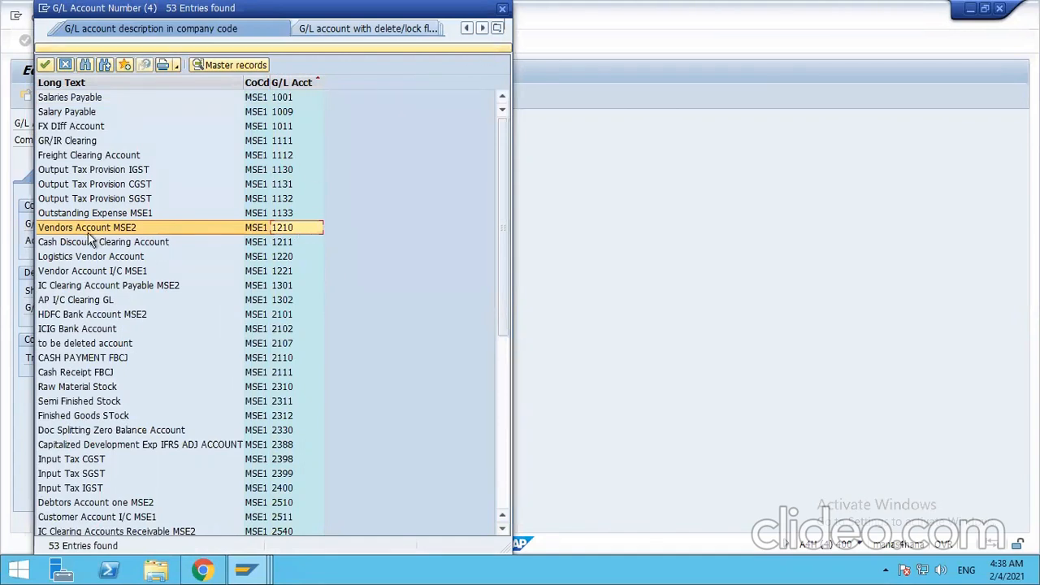
pyautogui.doubleClick(297, 232)
pyautogui.click(235, 275)
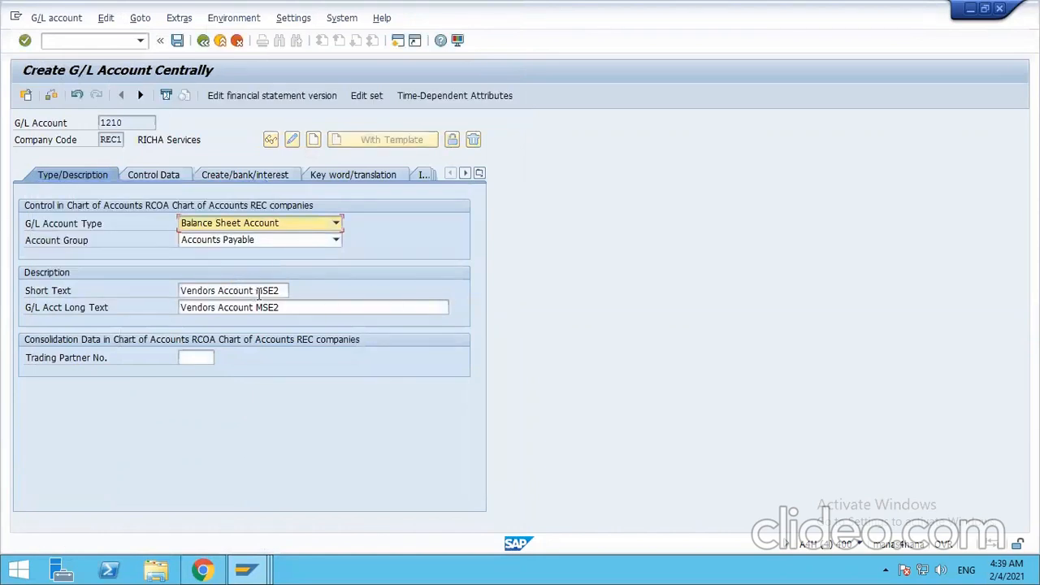
# Change the G/L account's short text and long text to Vendors Account REC
pyautogui.moveTo(256, 291); pyautogui.dragTo(288, 287)
pyautogui.write('REC')
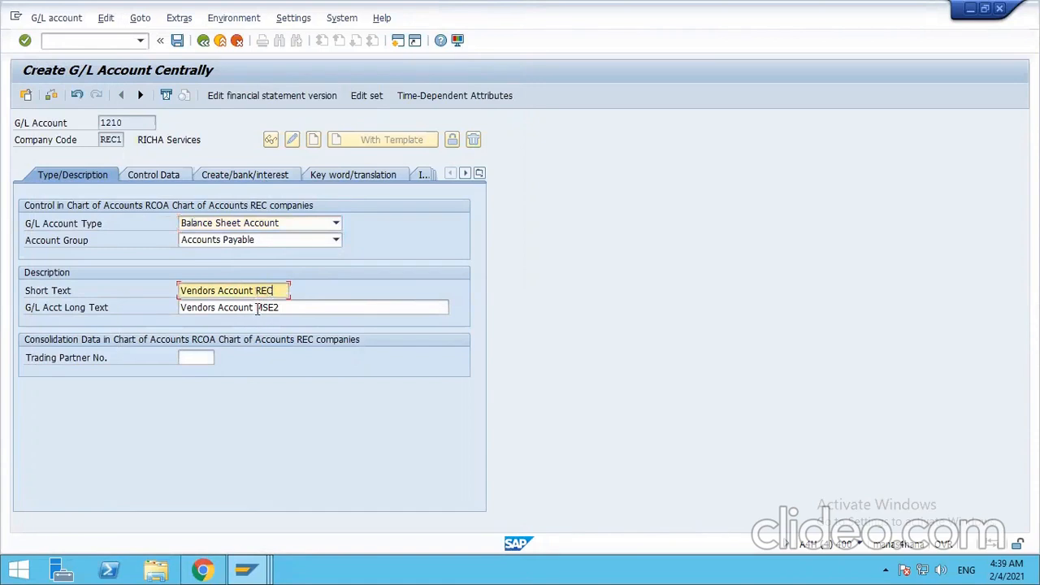
pyautogui.moveTo(257, 309); pyautogui.dragTo(294, 305)
pyautogui.write('RC')
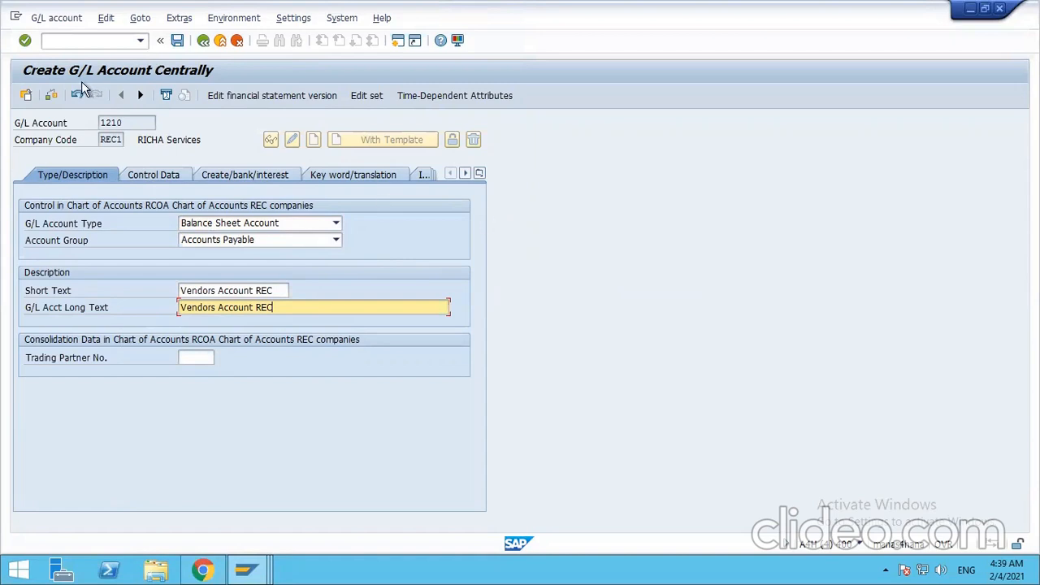
# In the control data, clear the exchange rate difference key and keep Vendors as the reconciliation account type
pyautogui.click(159, 177)
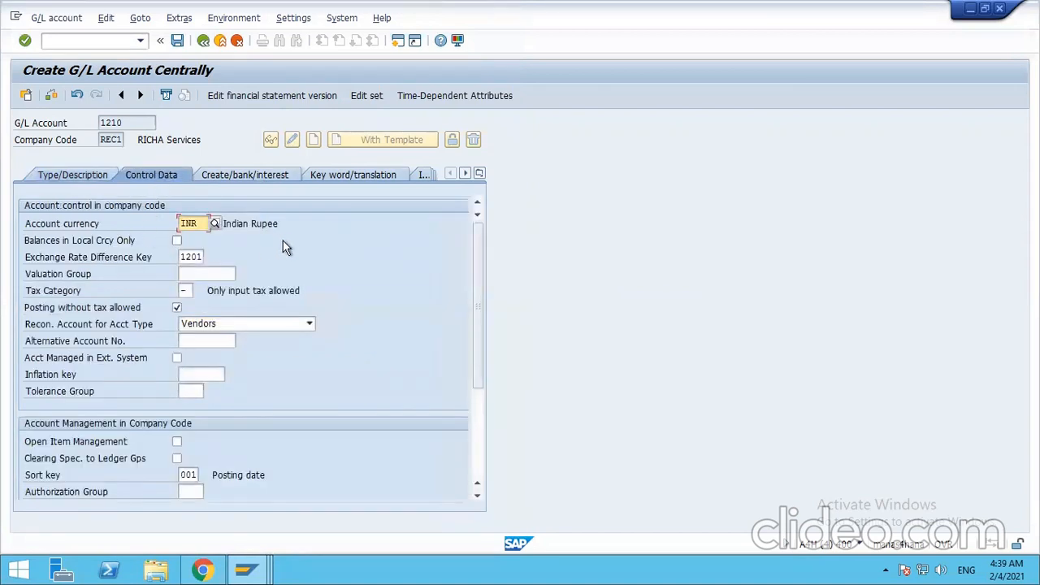
pyautogui.click(196, 256)
pyautogui.doubleClick(196, 256)
pyautogui.press('BackSpace')
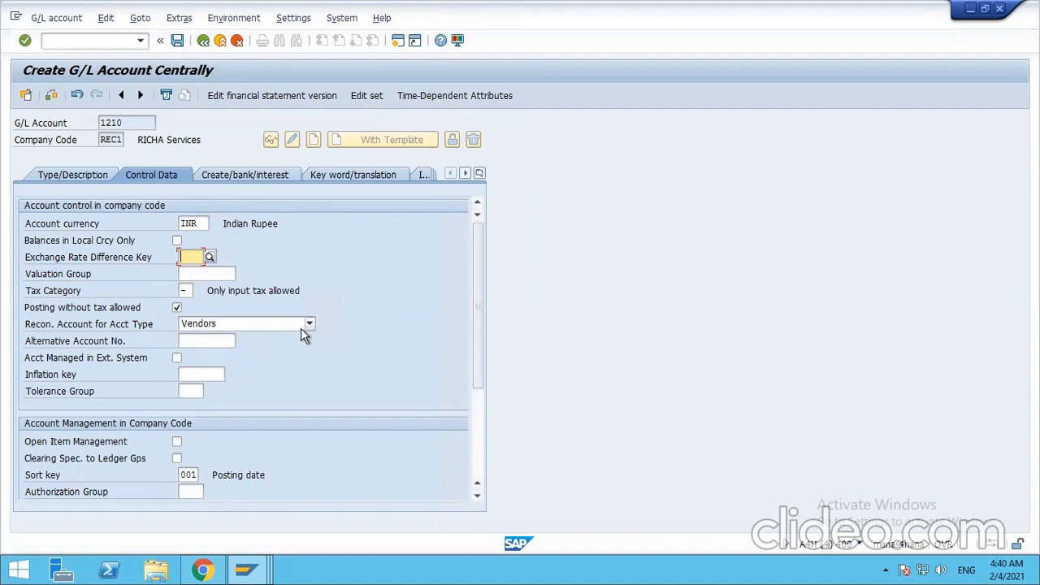
pyautogui.click(268, 322)
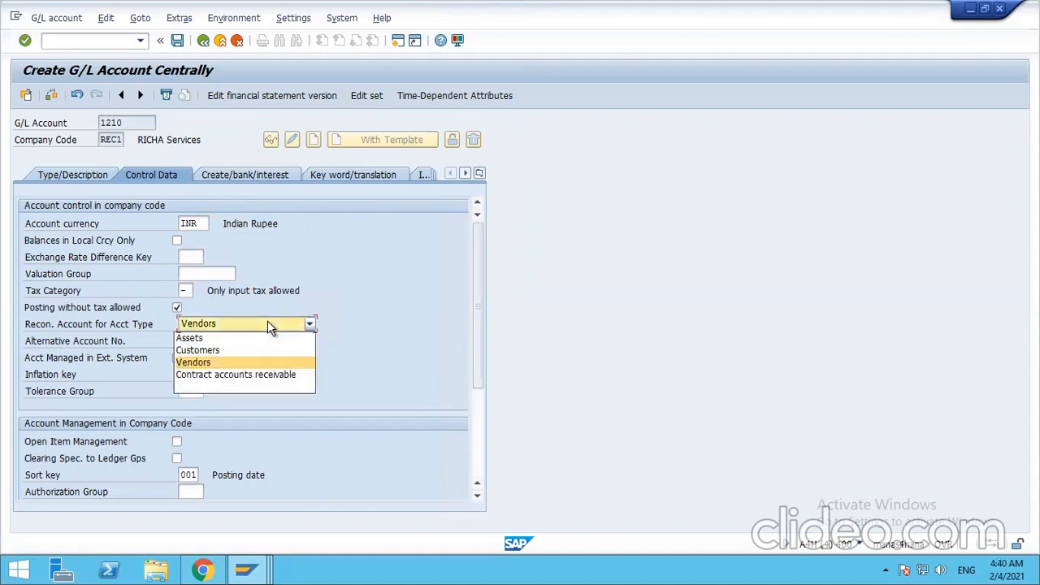
pyautogui.click(210, 366)
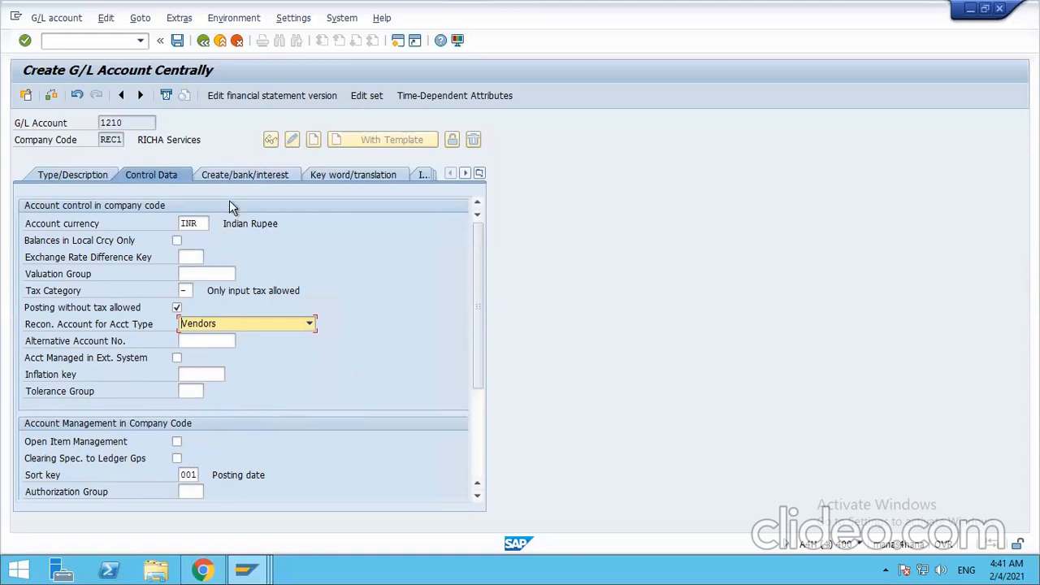
pyautogui.click(191, 474)
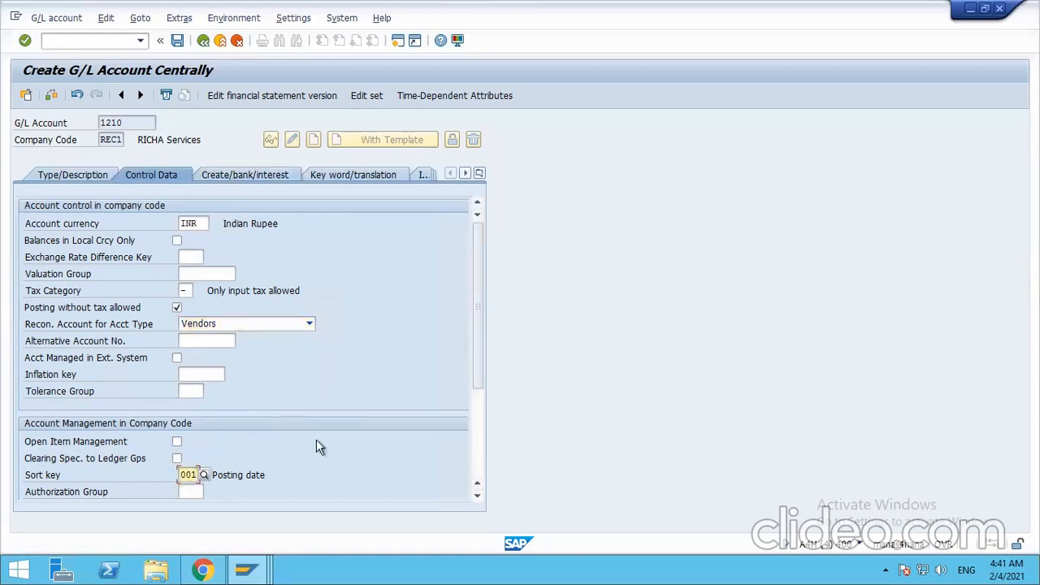
# Check the account's field status group and control data, save the G/L account, and leave account maintenance
pyautogui.click(227, 179)
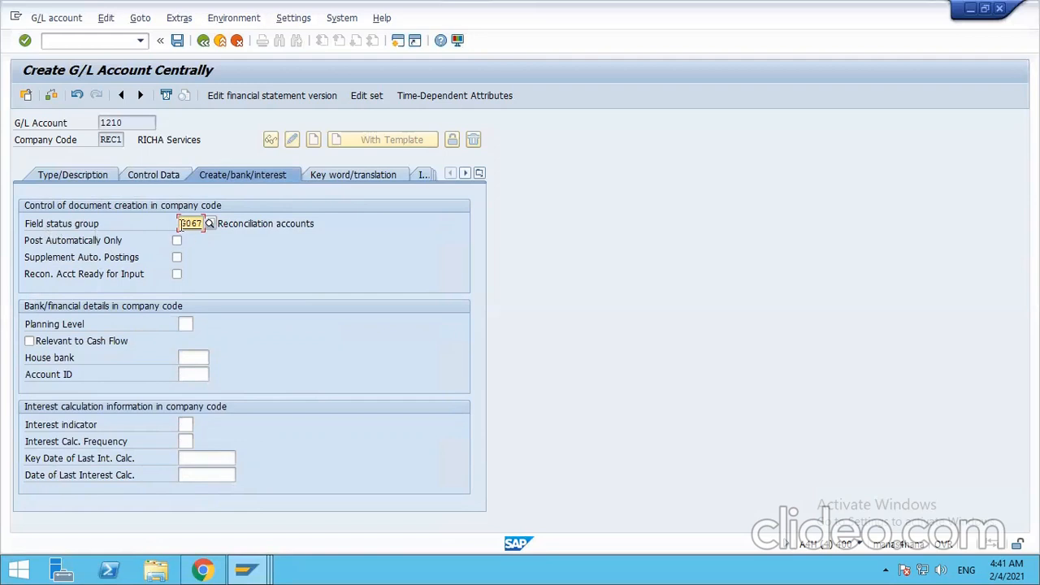
pyautogui.doubleClick(185, 224)
pyautogui.click(246, 224)
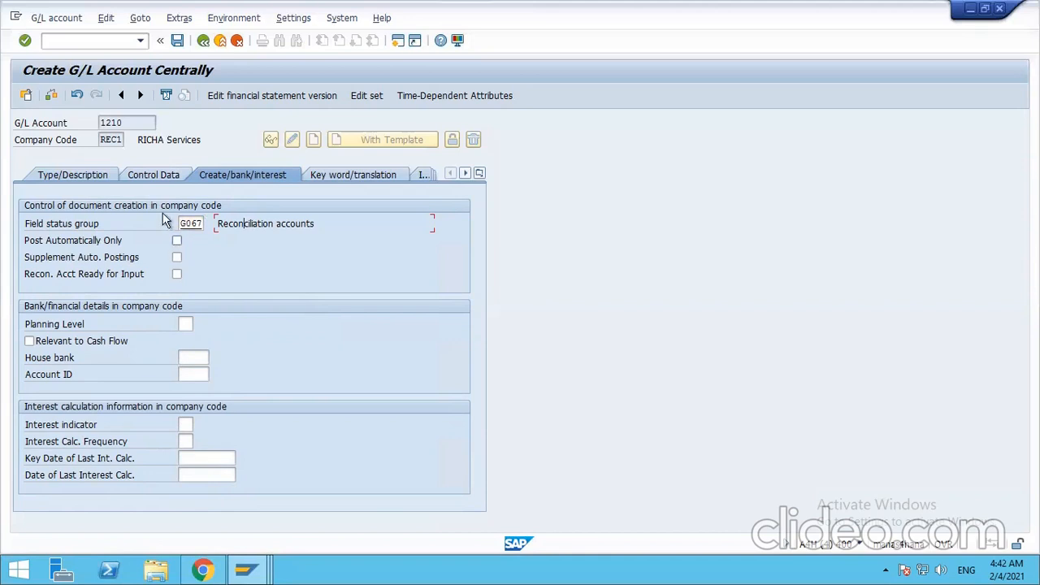
pyautogui.click(137, 176)
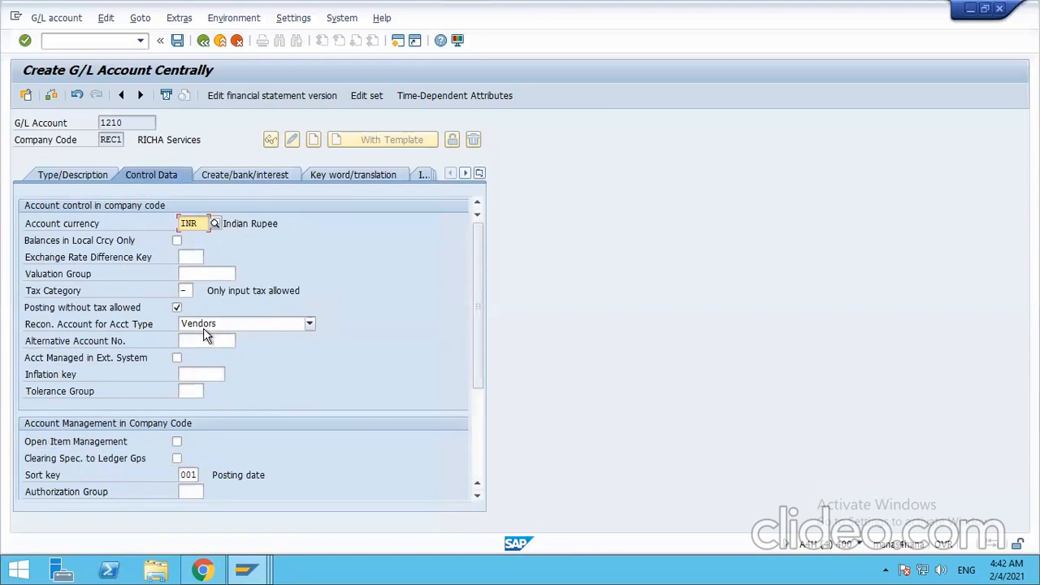
pyautogui.click(176, 41)
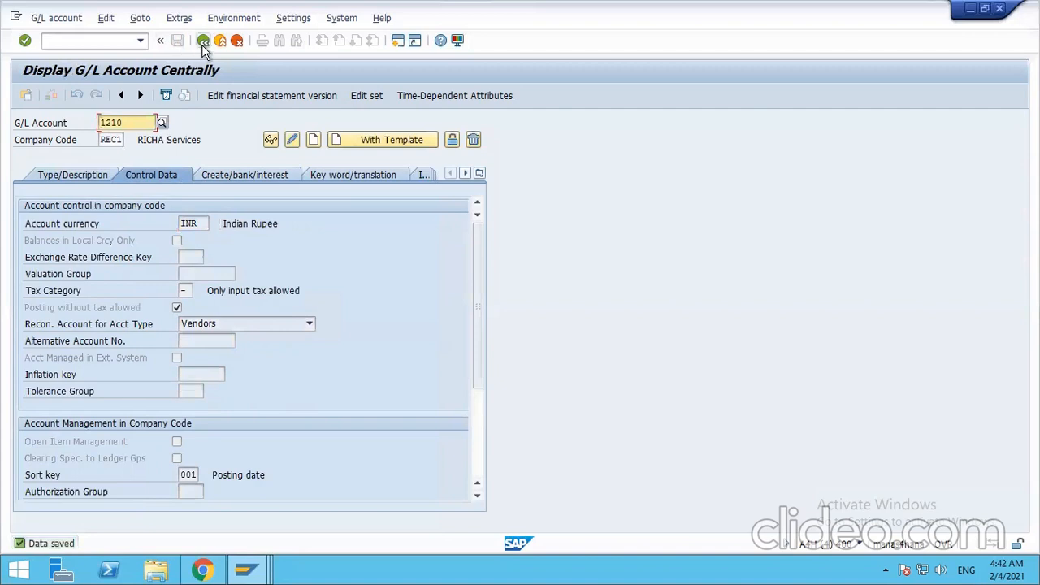
pyautogui.click(203, 42)
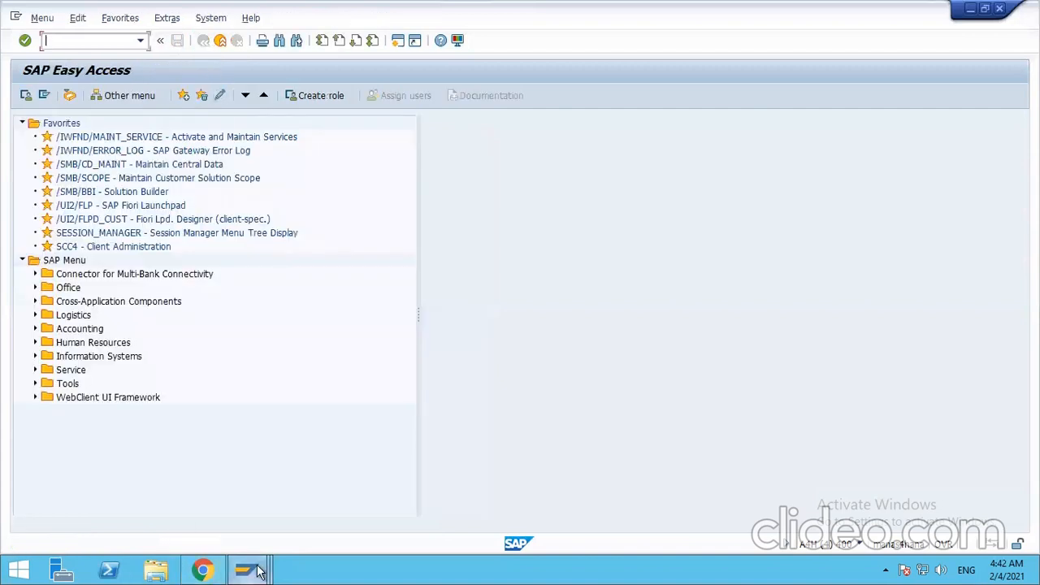
# Return to the business partner session and set the vendor's reconciliation account to 1210 and sort key to 001
pyautogui.moveTo(258, 571)
pyautogui.click(552, 491)
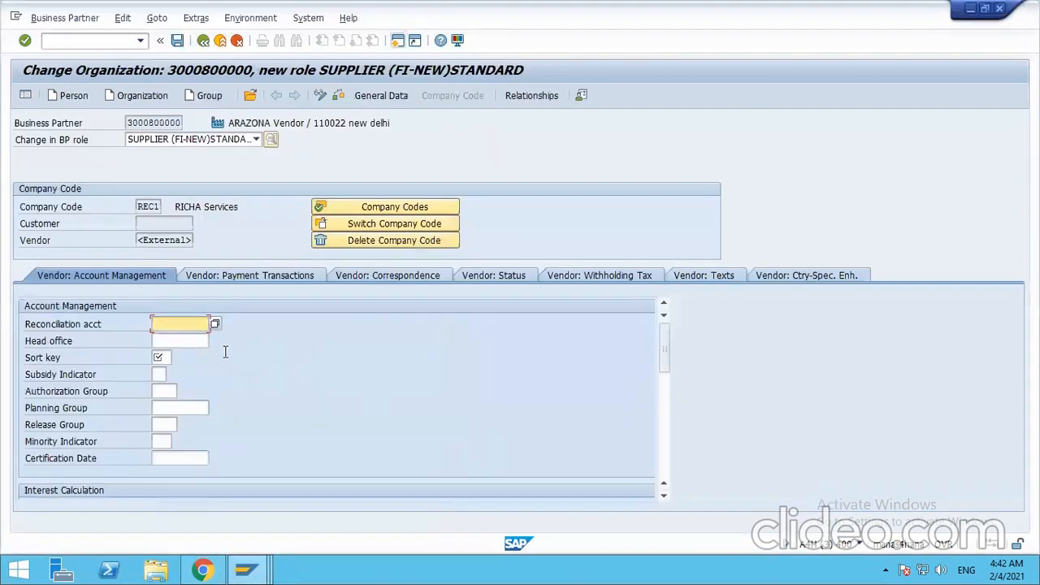
pyautogui.write('1210')
pyautogui.click(165, 358)
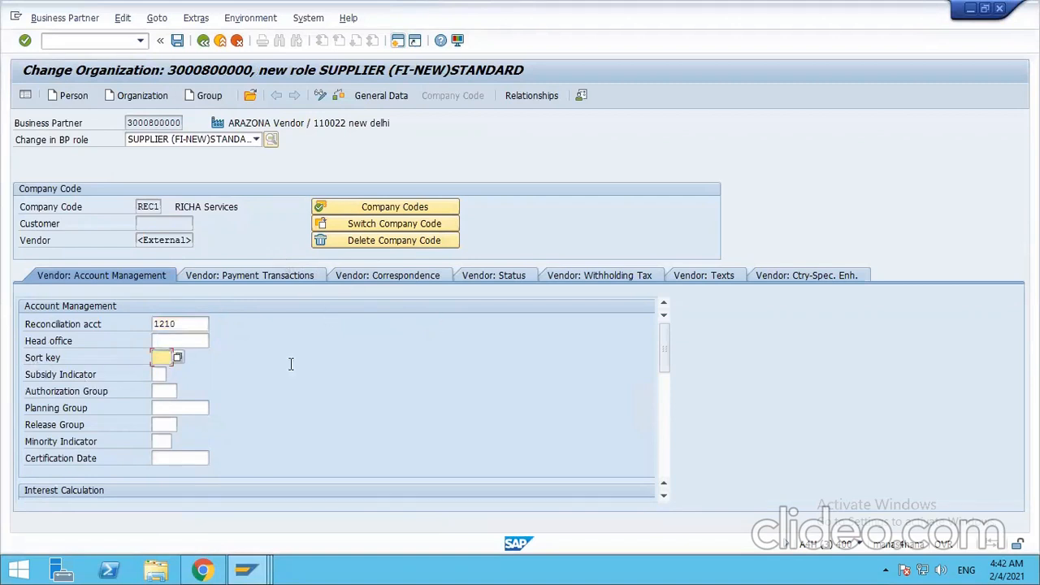
pyautogui.write('001')
pyautogui.click(175, 408)
pyautogui.scroll(-6, 180, 431)
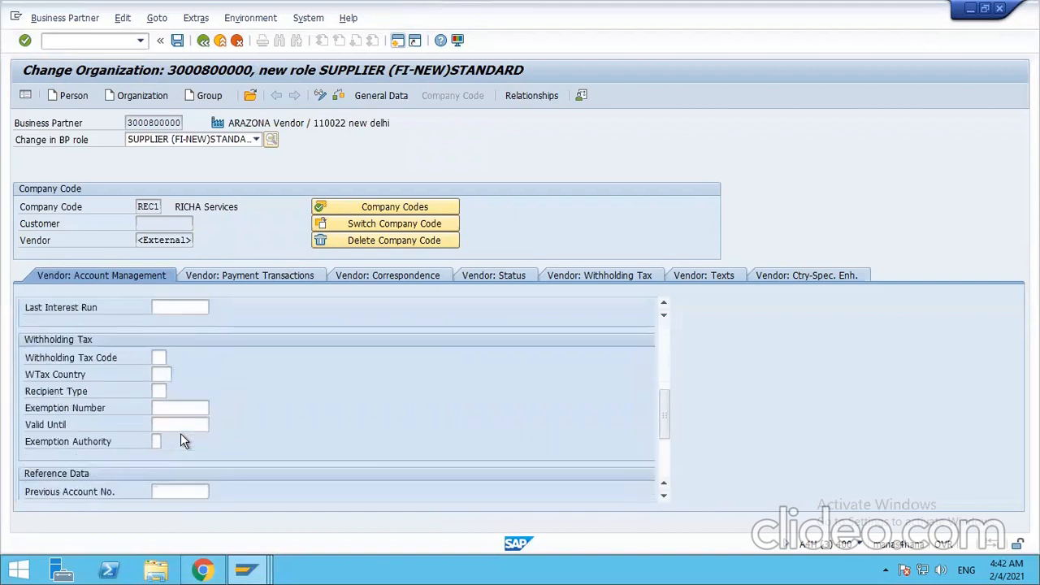
pyautogui.scroll(-3, 181, 439)
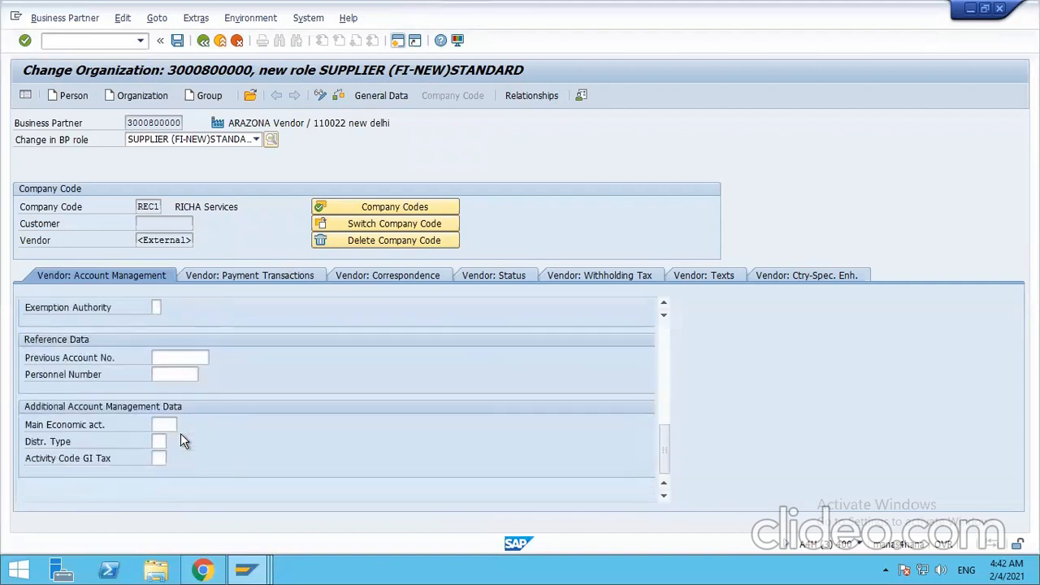
# Set the vendor's payment terms to 0001 and enable the double invoice check
pyautogui.click(252, 277)
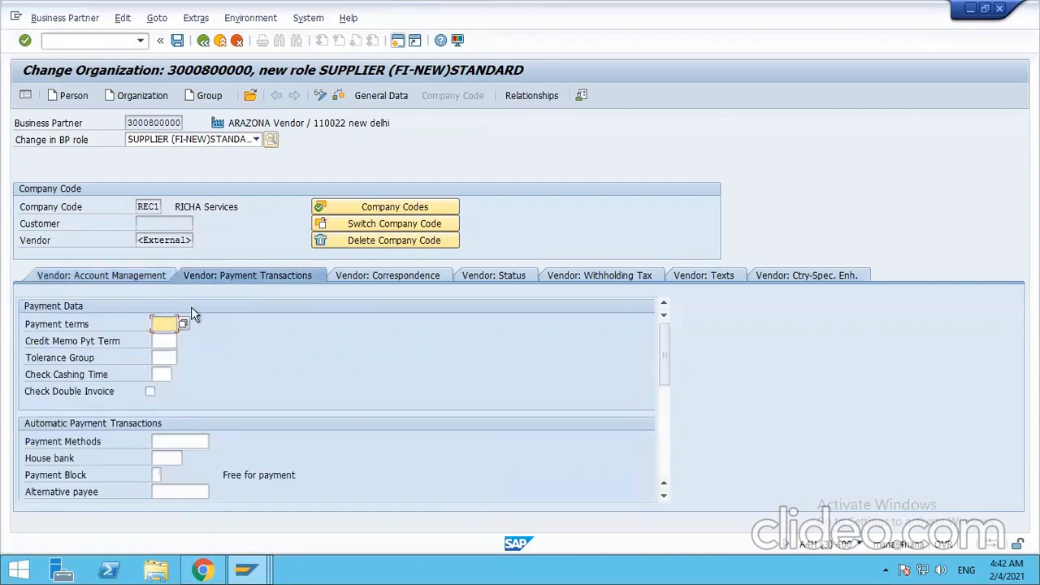
pyautogui.write('0001')
pyautogui.click(162, 339)
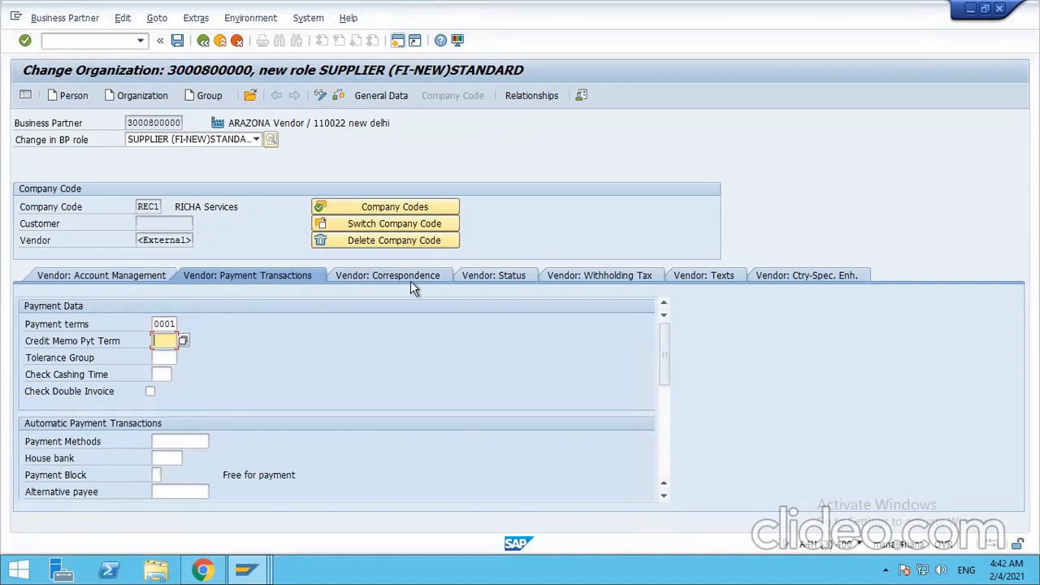
pyautogui.scroll(-5, 193, 390)
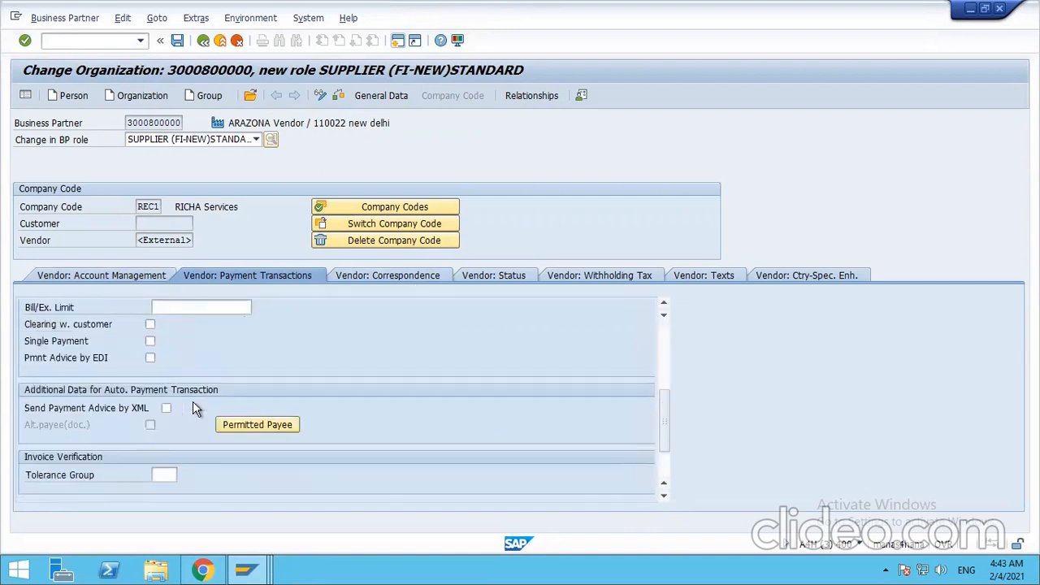
pyautogui.scroll(5, 196, 408)
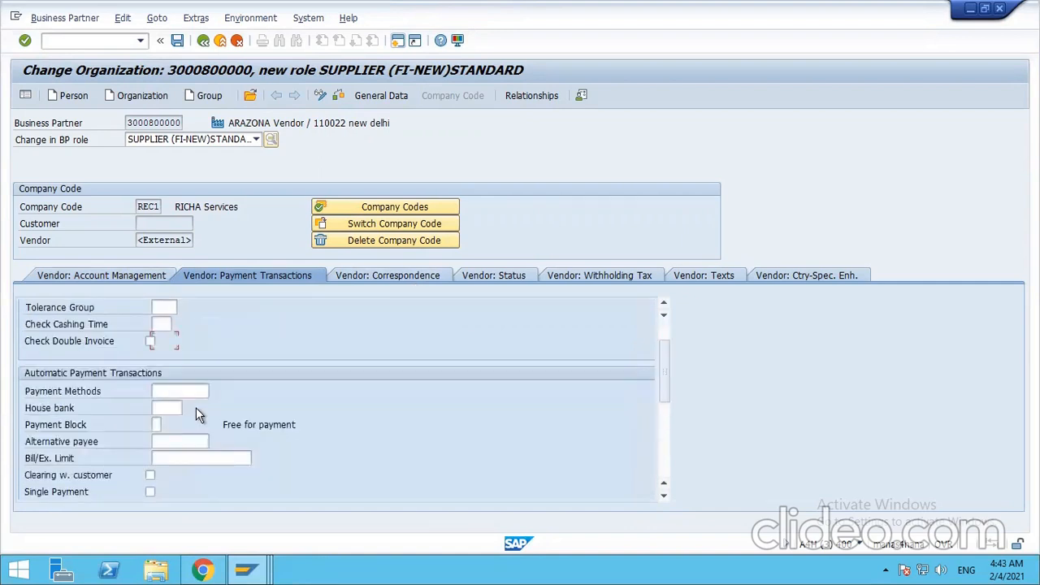
pyautogui.click(178, 41)
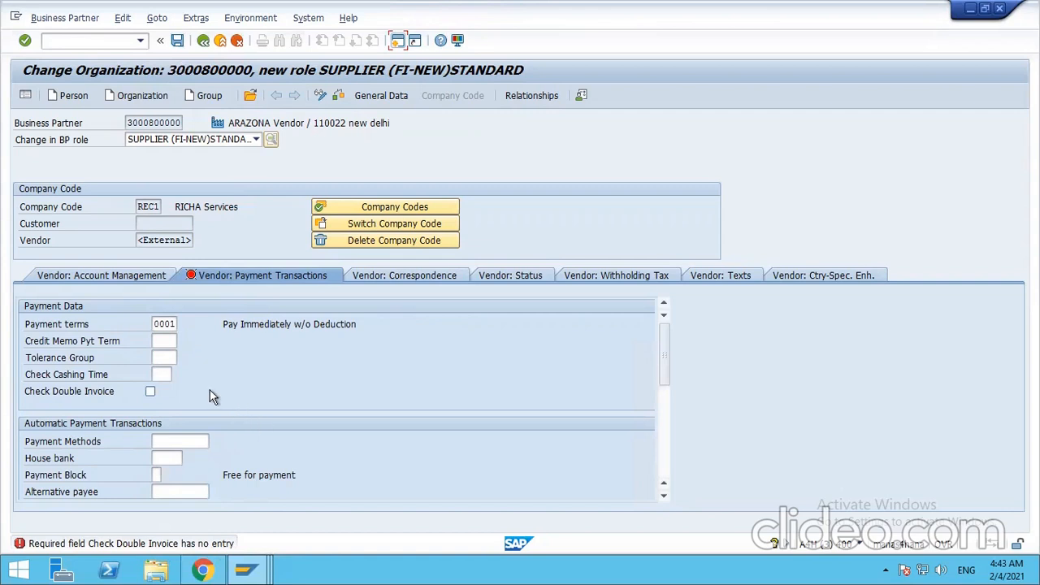
pyautogui.click(25, 395)
pyautogui.click(153, 394)
# Set the communication language in the vendor's standard address to English and save the business partner
pyautogui.click(178, 43)
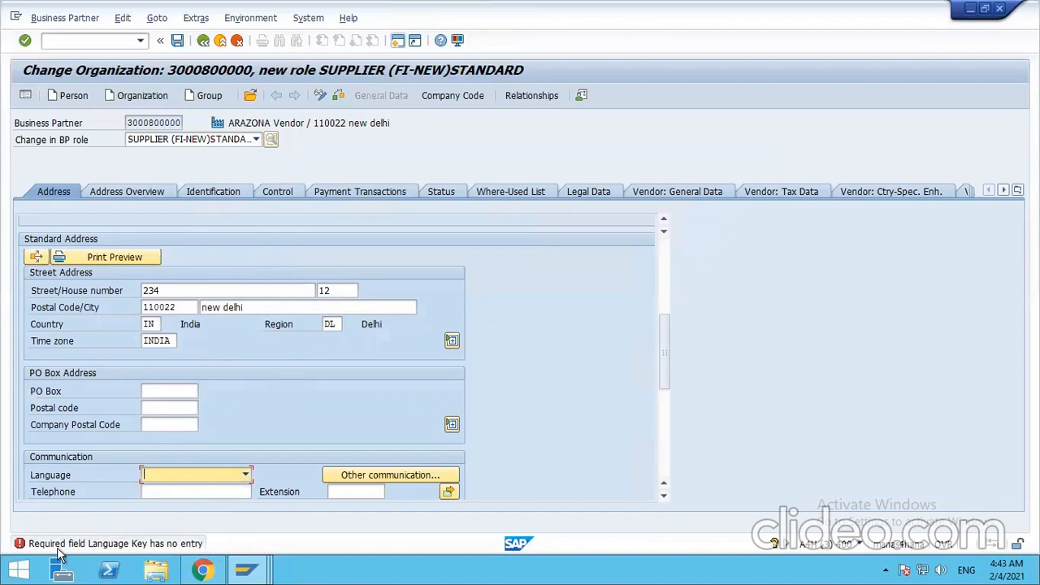
pyautogui.click(202, 477)
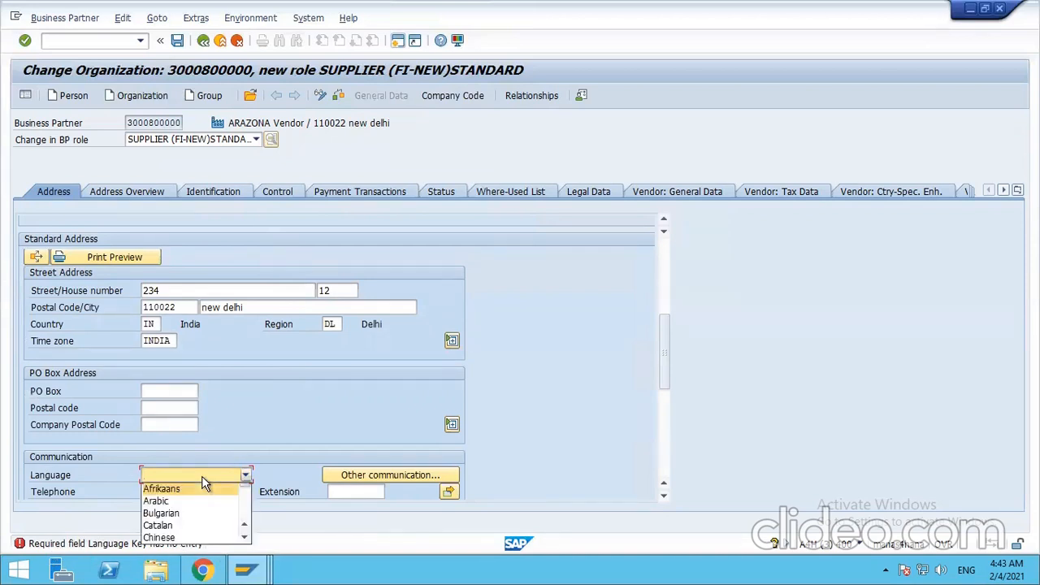
pyautogui.click(202, 476)
pyautogui.press('e')
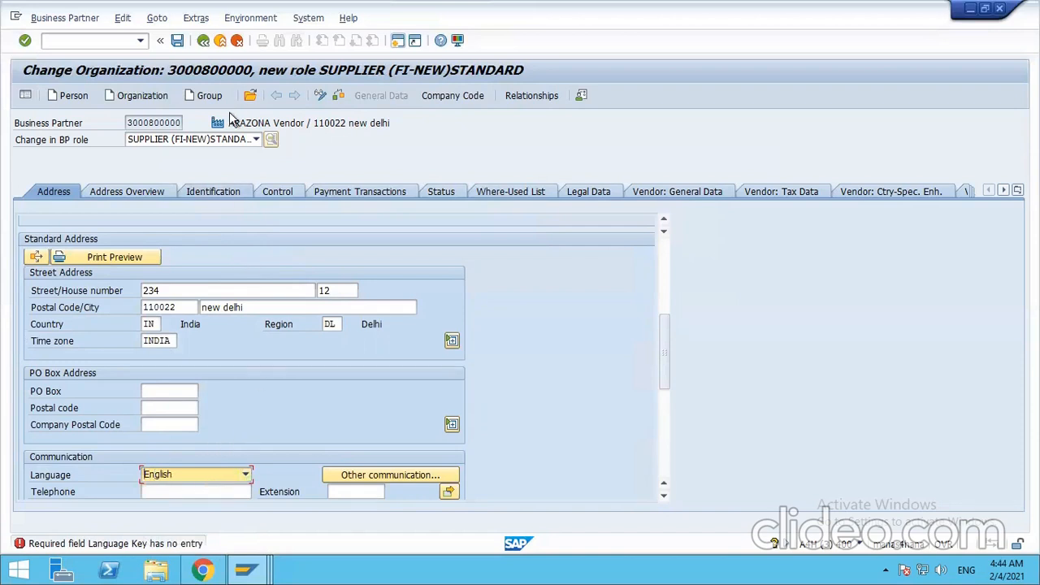
pyautogui.click(178, 40)
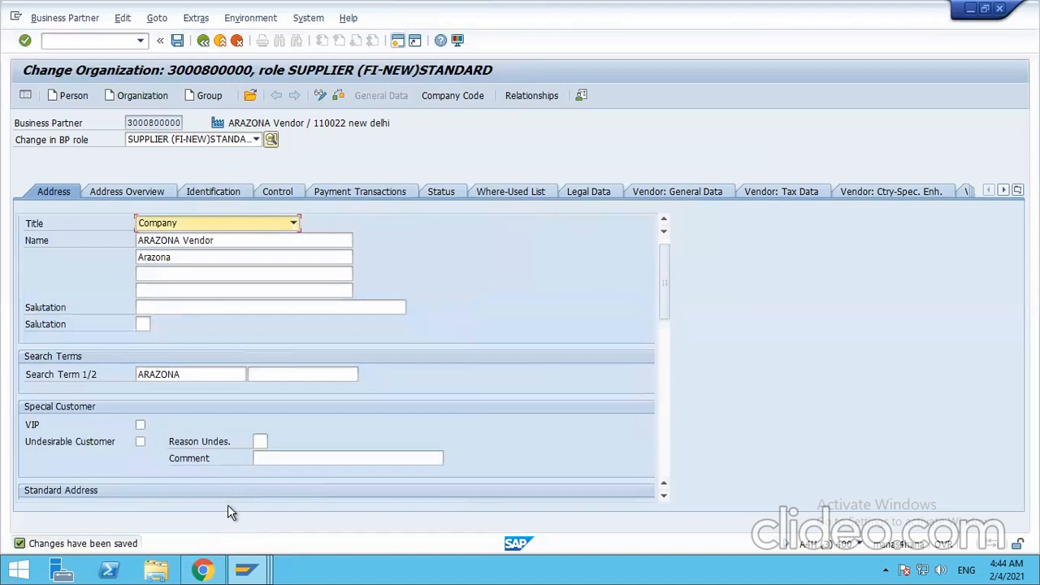
# Copy the business partner number of ARAZONA Vendor from the saved record
pyautogui.doubleClick(182, 122)
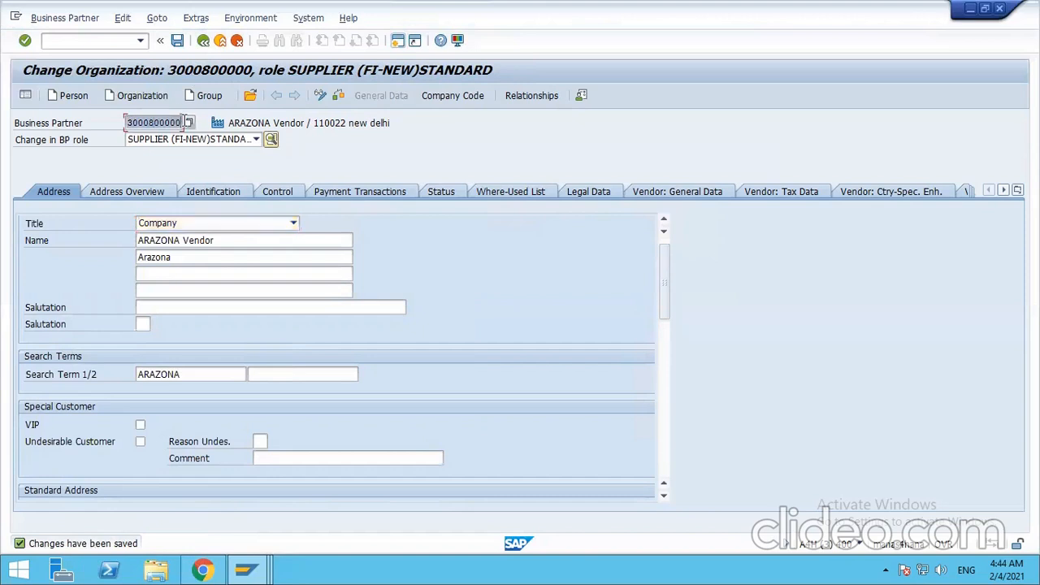
pyautogui.click(456, 248)
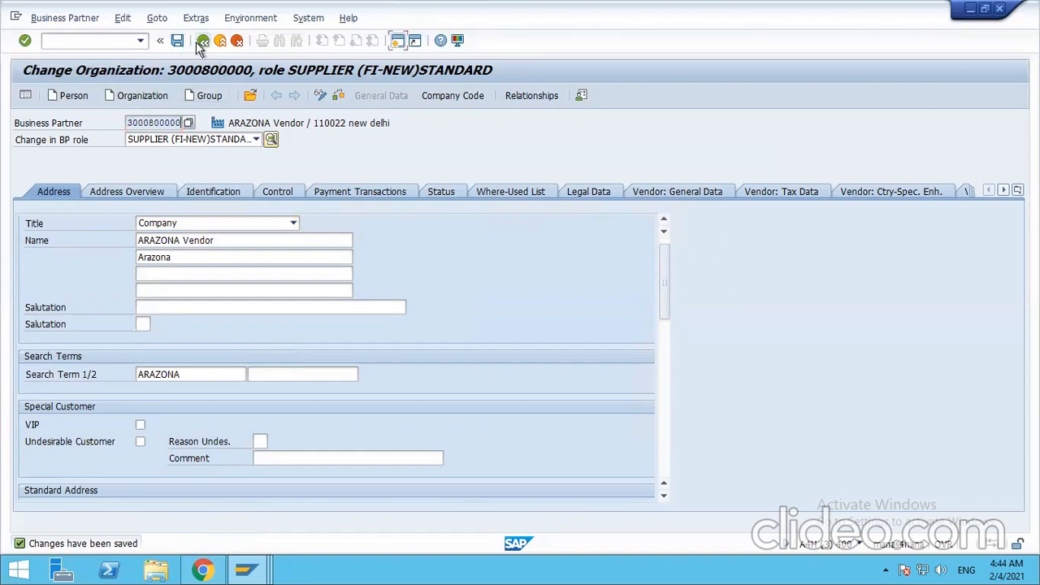
pyautogui.moveTo(130, 122); pyautogui.dragTo(184, 122)
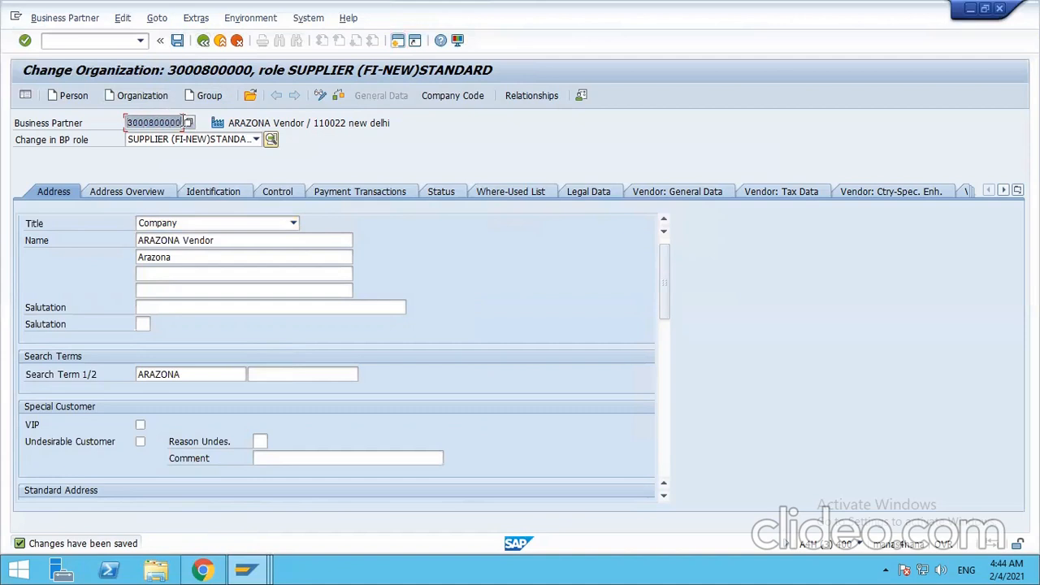
pyautogui.click(183, 122)
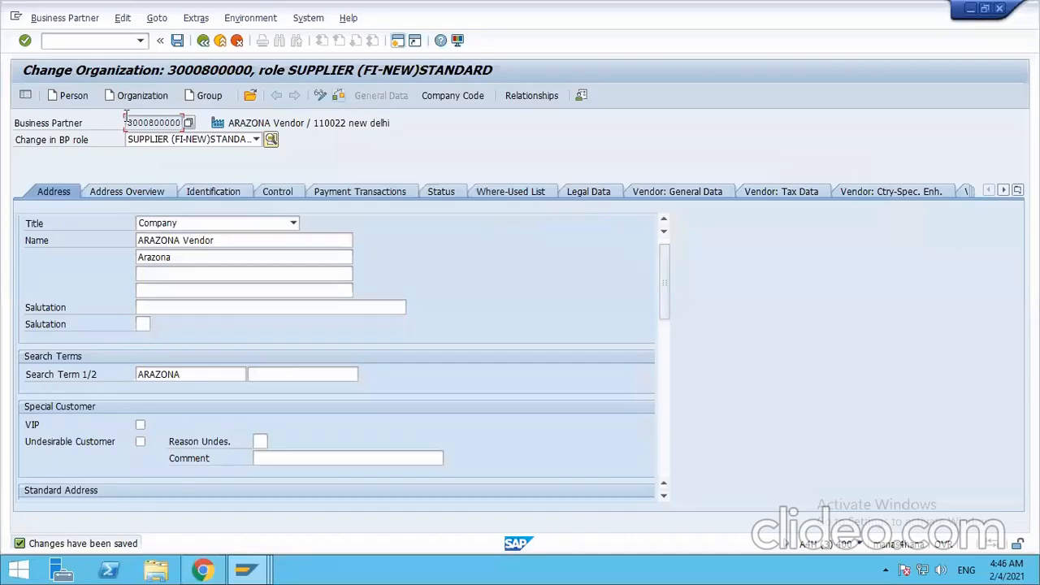
pyautogui.moveTo(127, 122); pyautogui.dragTo(183, 122)
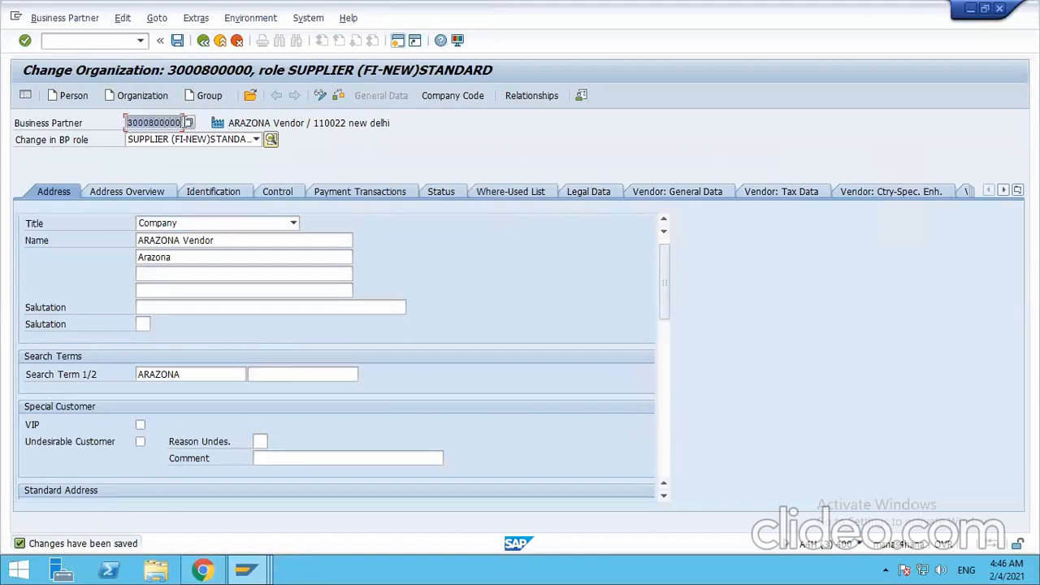
pyautogui.hotkey('ctrl', 'c')
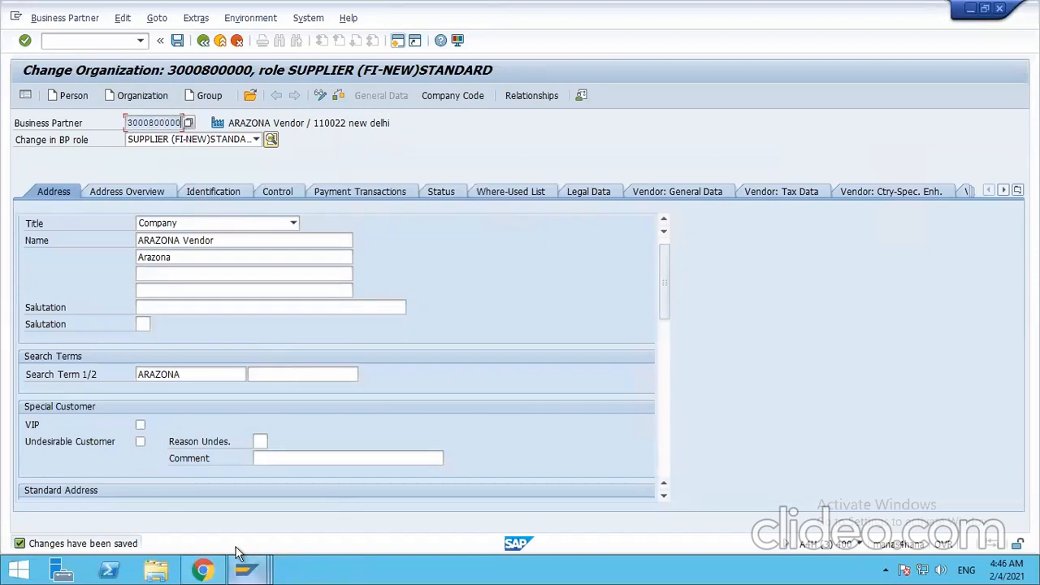
# Switch to the SAP Easy Access session and open FK03 - Display from the Accounts Payable master records
pyautogui.moveTo(243, 569)
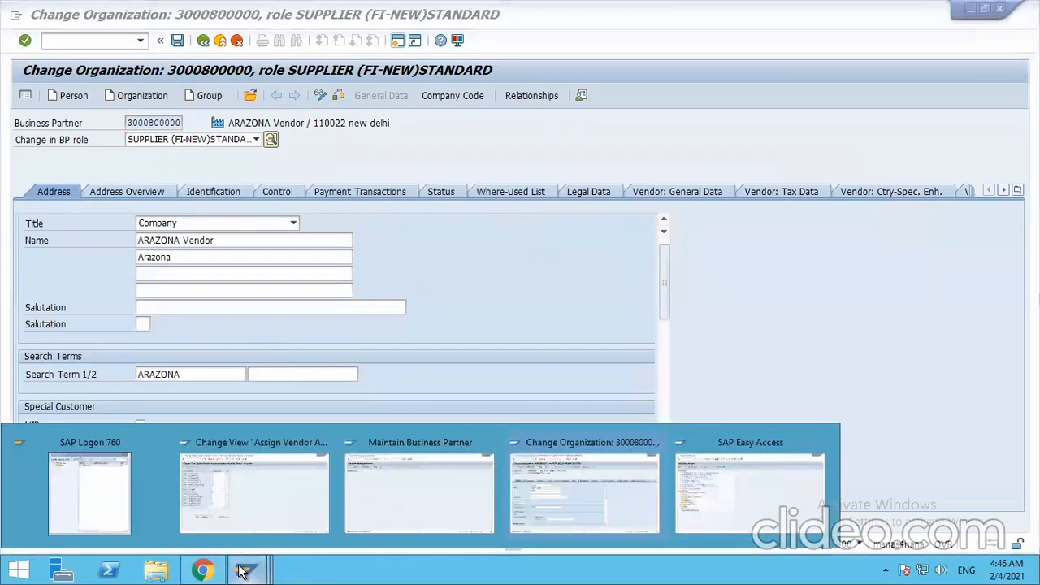
pyautogui.click(732, 497)
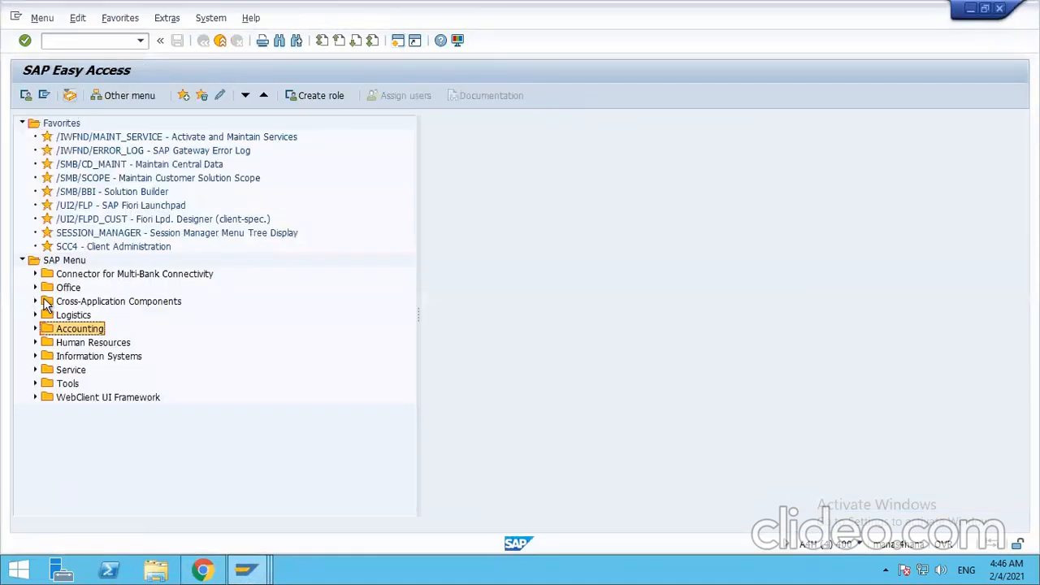
pyautogui.click(35, 330)
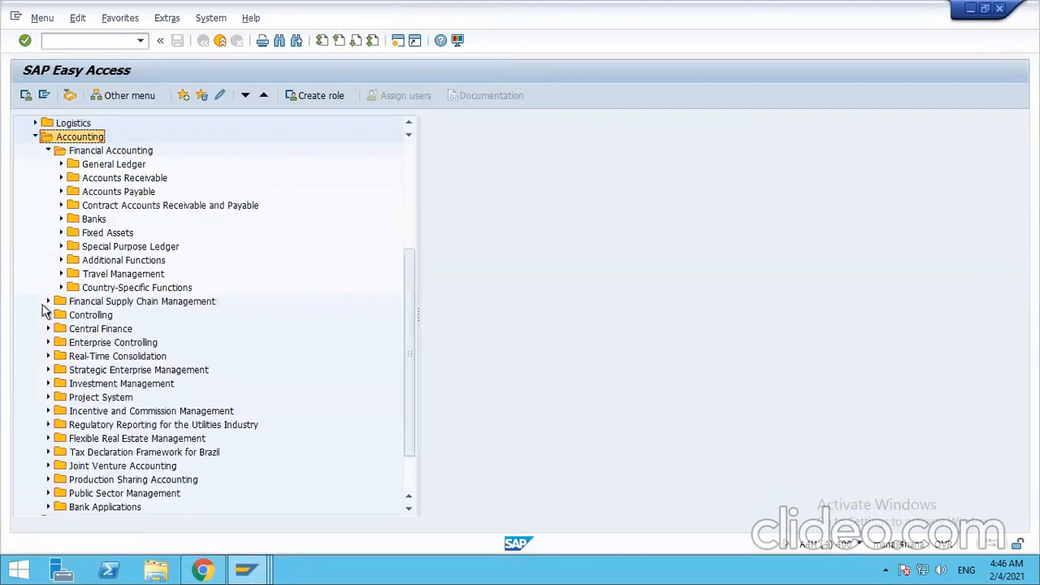
pyautogui.click(61, 192)
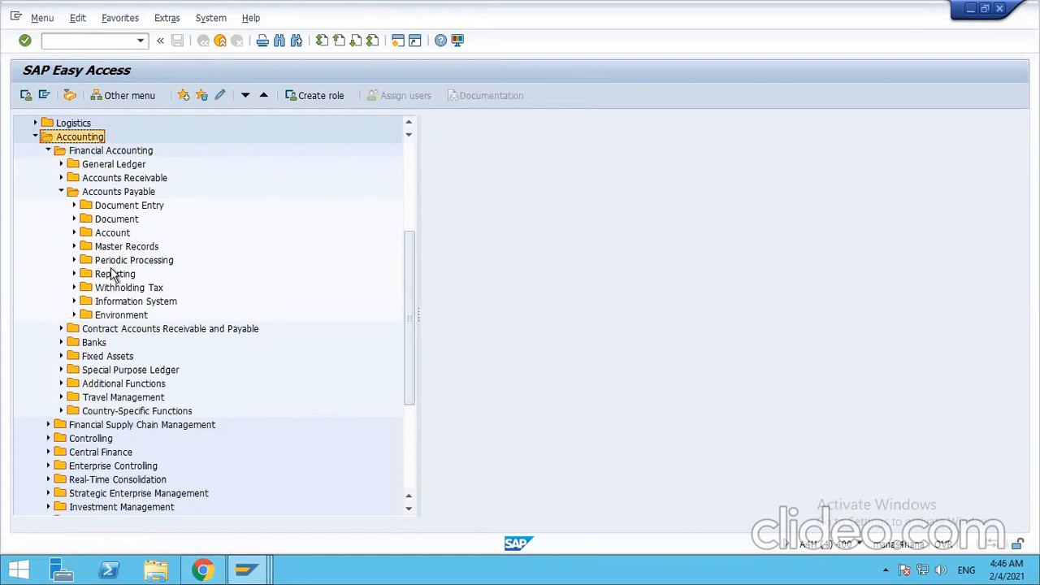
pyautogui.click(73, 246)
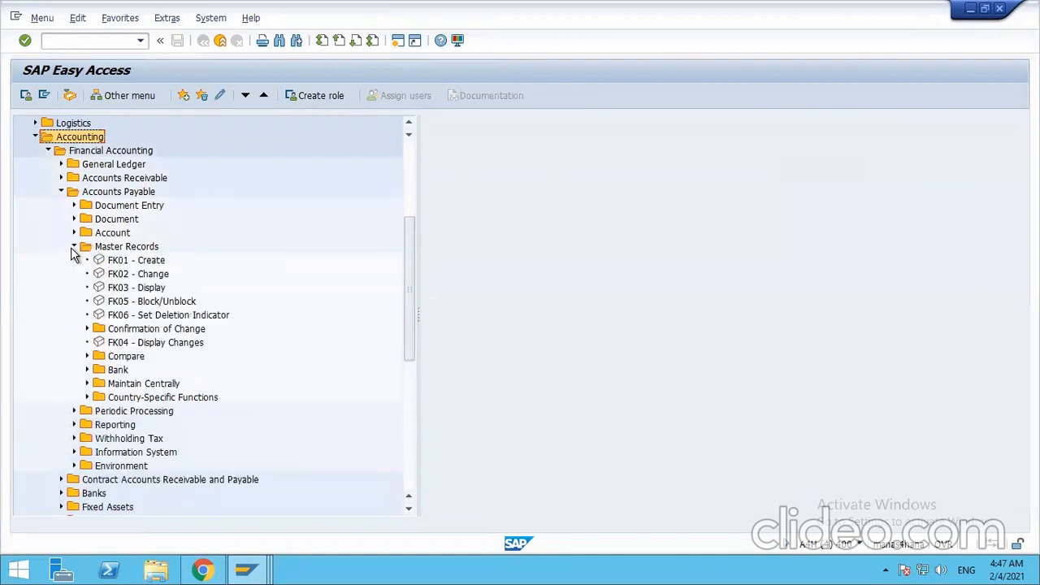
pyautogui.doubleClick(142, 288)
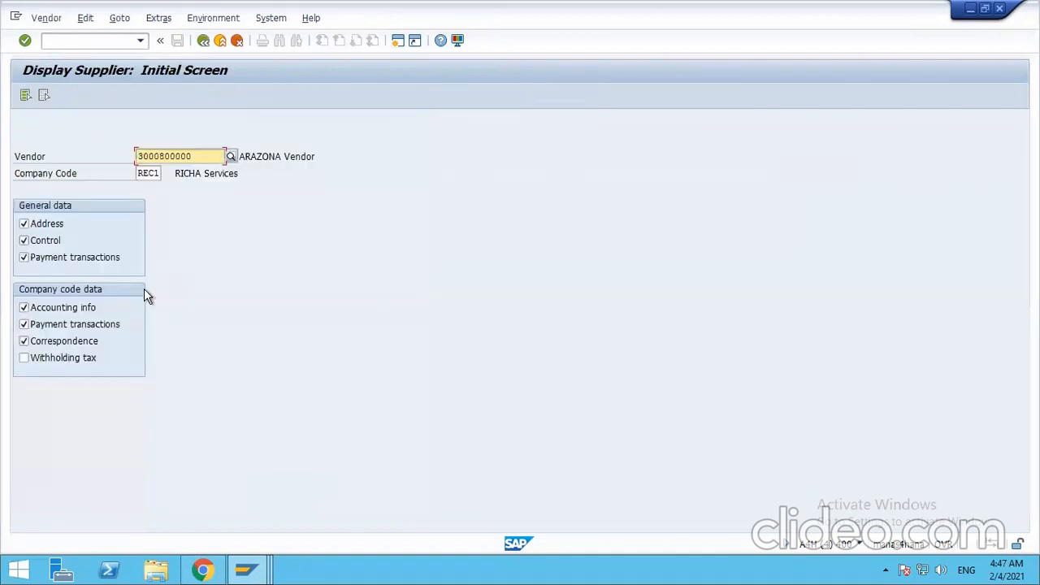
# Copy the vendor number and display the supplier's master record for company code REC1
pyautogui.moveTo(192, 156); pyautogui.dragTo(105, 153)
pyautogui.hotkey('ctrl', 'c')
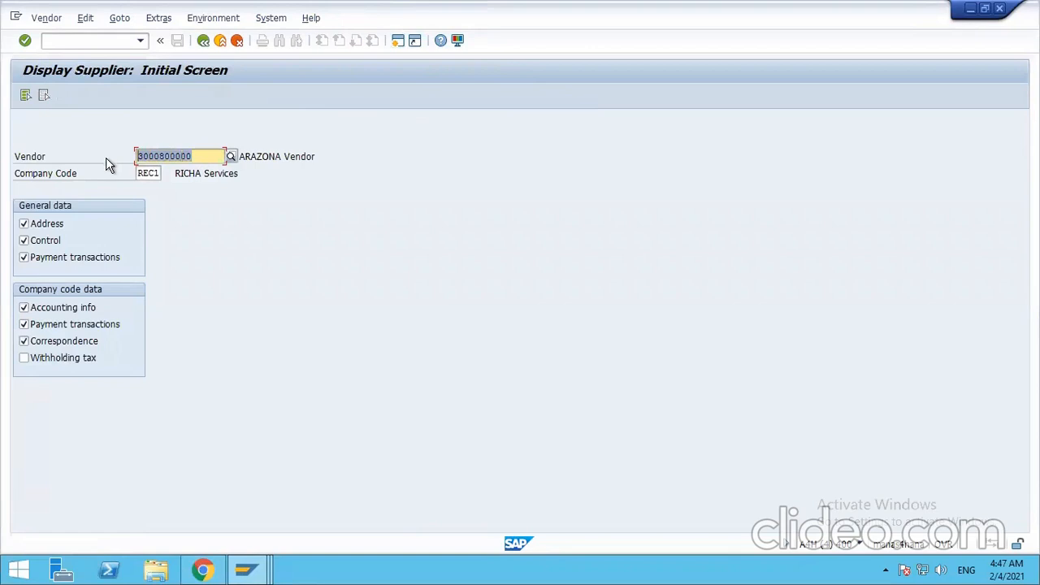
pyautogui.press('End')
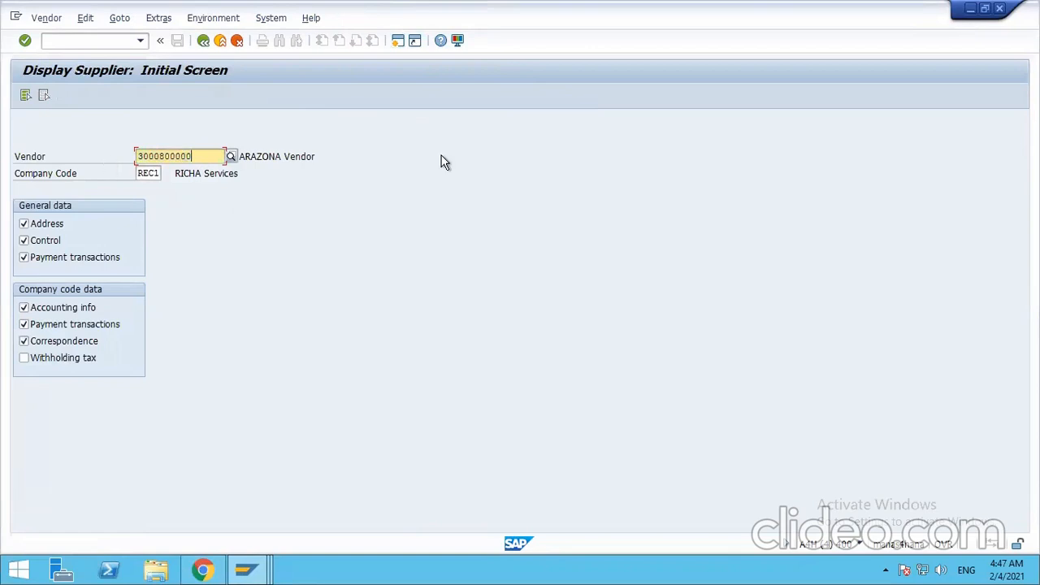
pyautogui.press('Return')
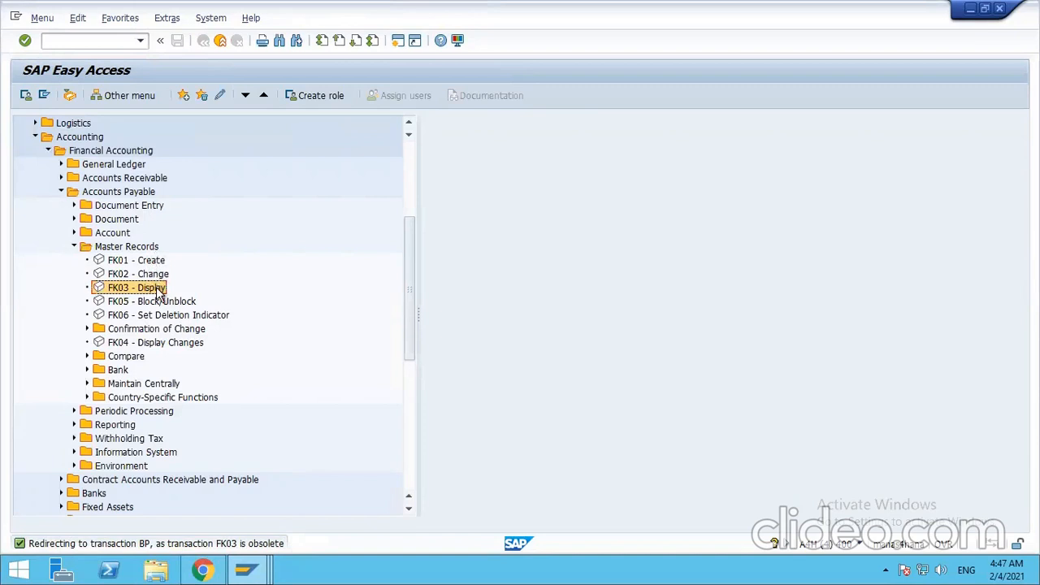
# Open the S_ALR_87012086 Vendor List report from the master data reports of the Accounts Payable information system
pyautogui.click(74, 248)
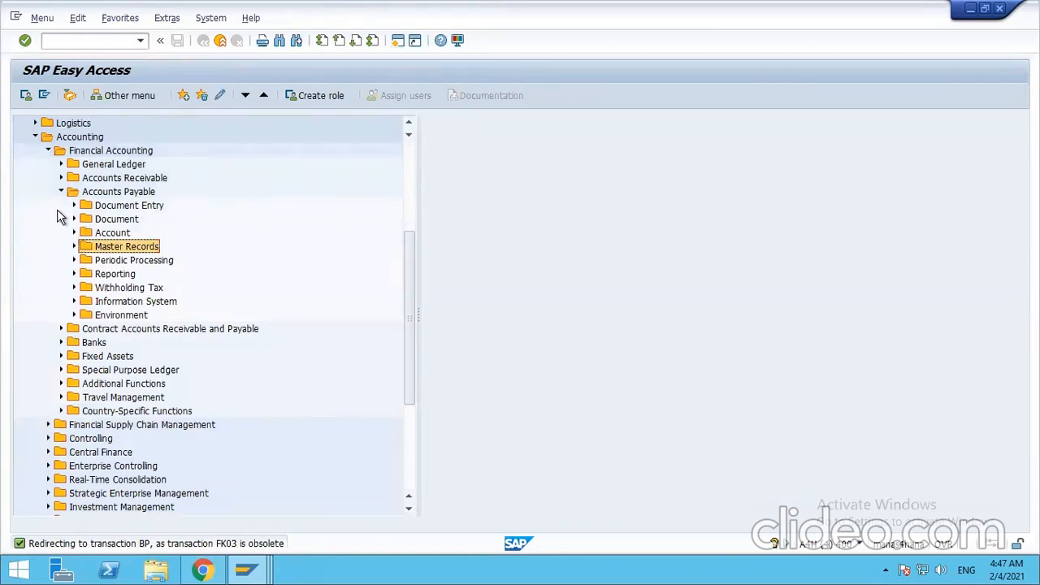
pyautogui.click(74, 302)
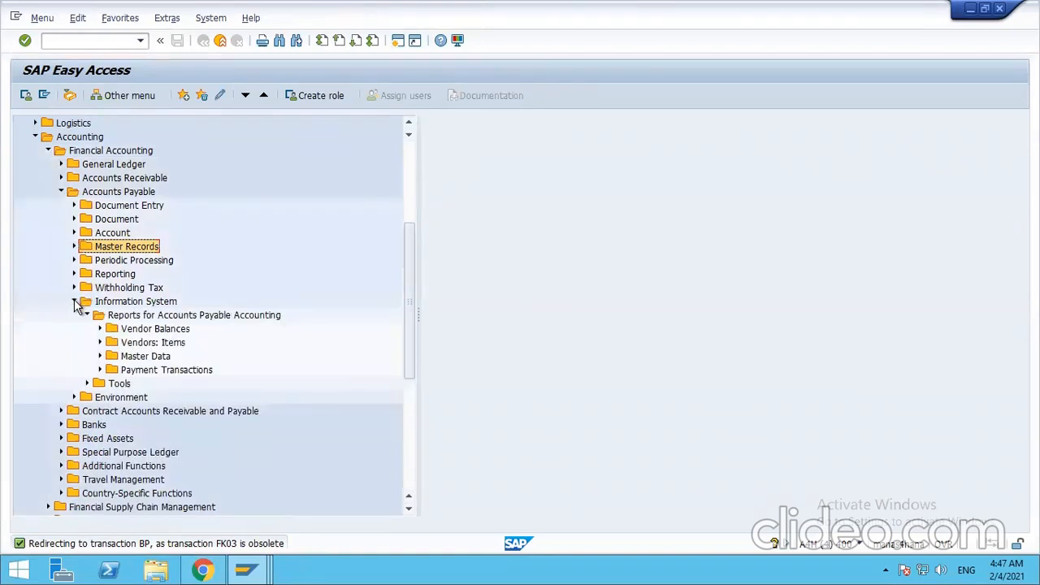
pyautogui.click(100, 356)
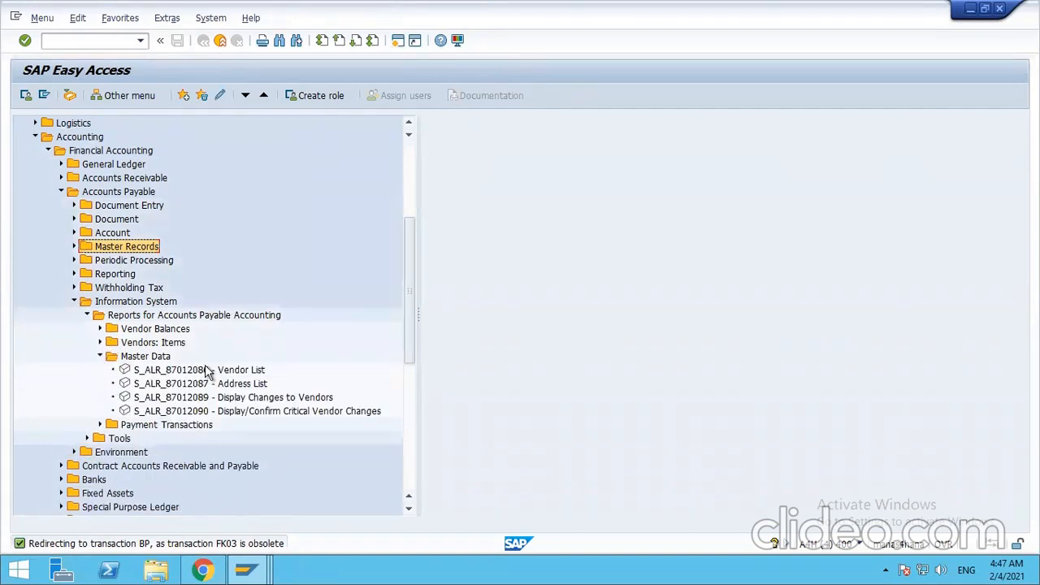
pyautogui.doubleClick(204, 373)
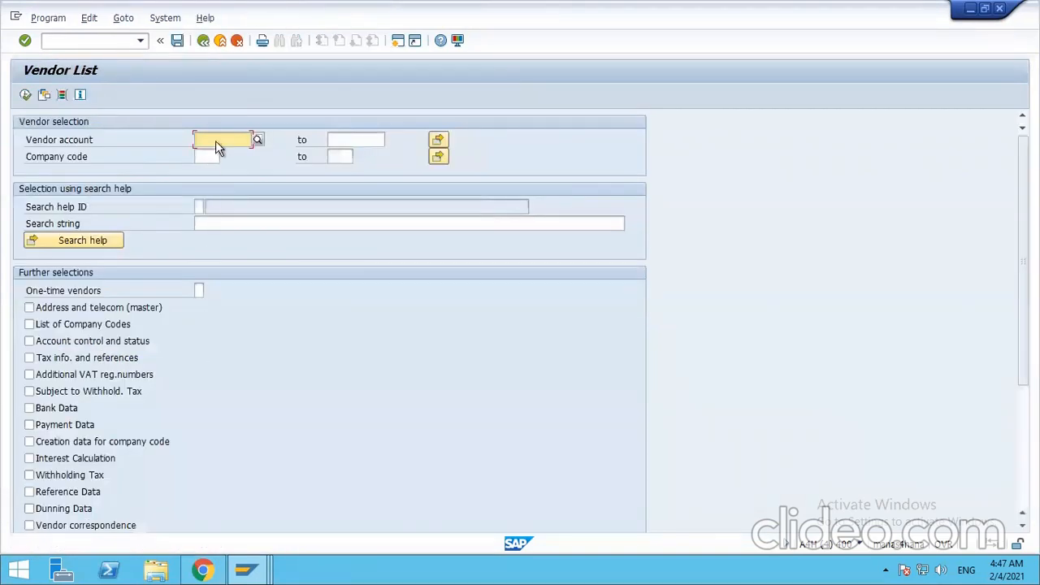
# Restrict the vendor list to the copied vendor number and company code REC1
pyautogui.hotkey('ctrl', 'v')
pyautogui.click(213, 156)
pyautogui.write('rec')
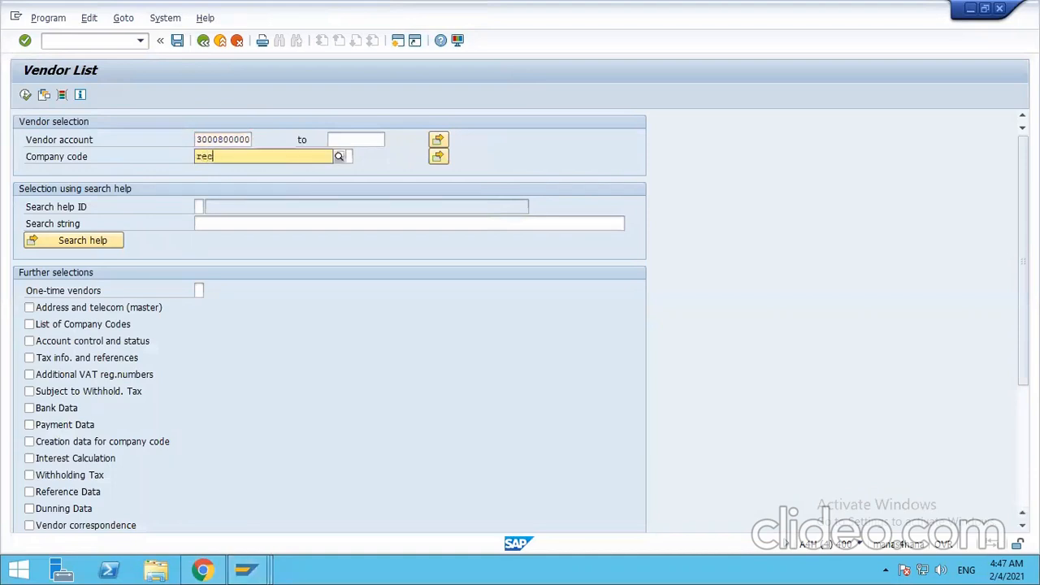
pyautogui.click(228, 189)
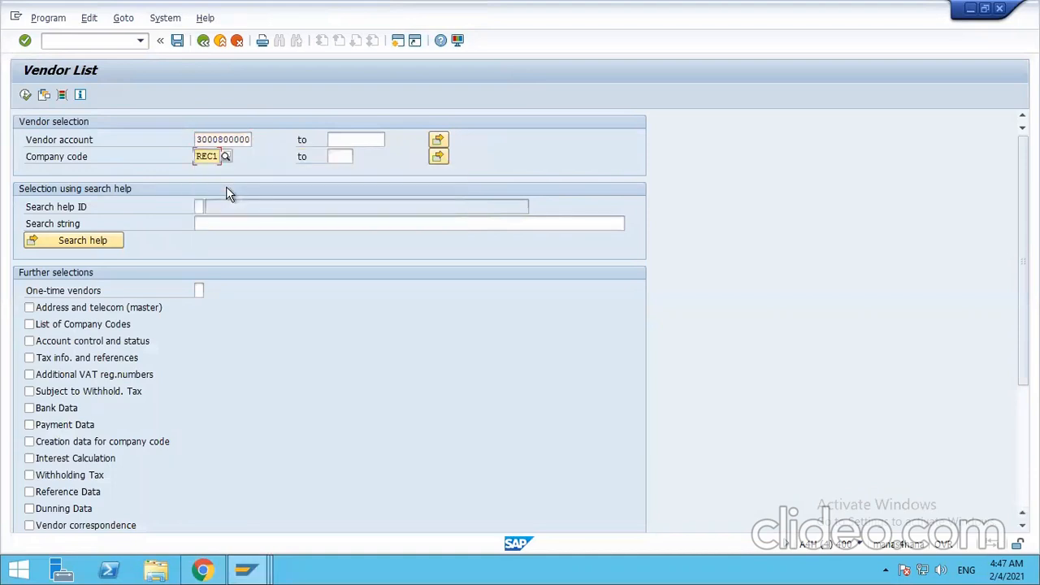
# Include address and telecom, list of company codes and payment data in the vendor list, and run the report
pyautogui.click(29, 327)
pyautogui.click(29, 309)
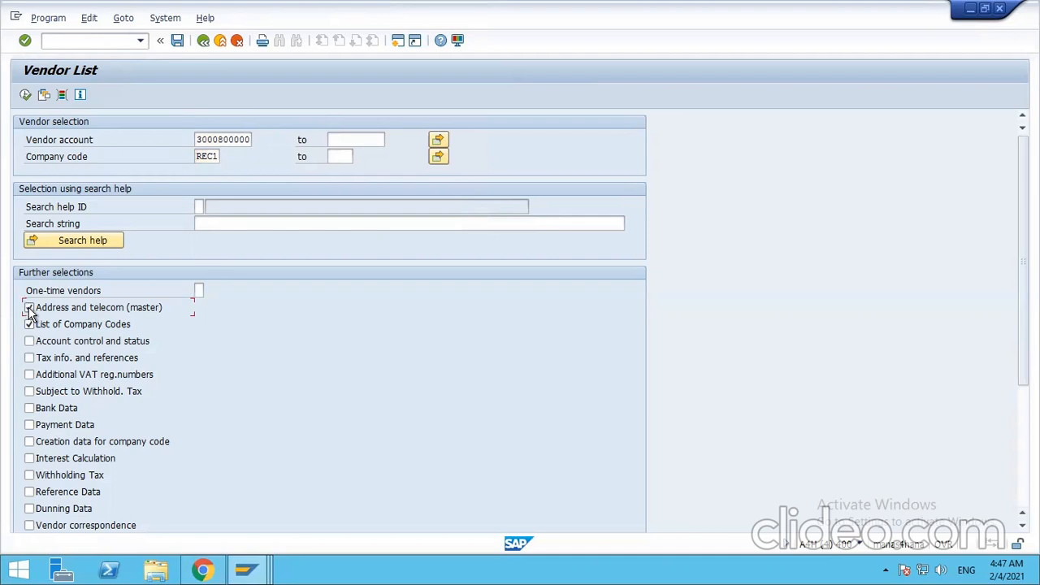
pyautogui.scroll(-1, 95, 480)
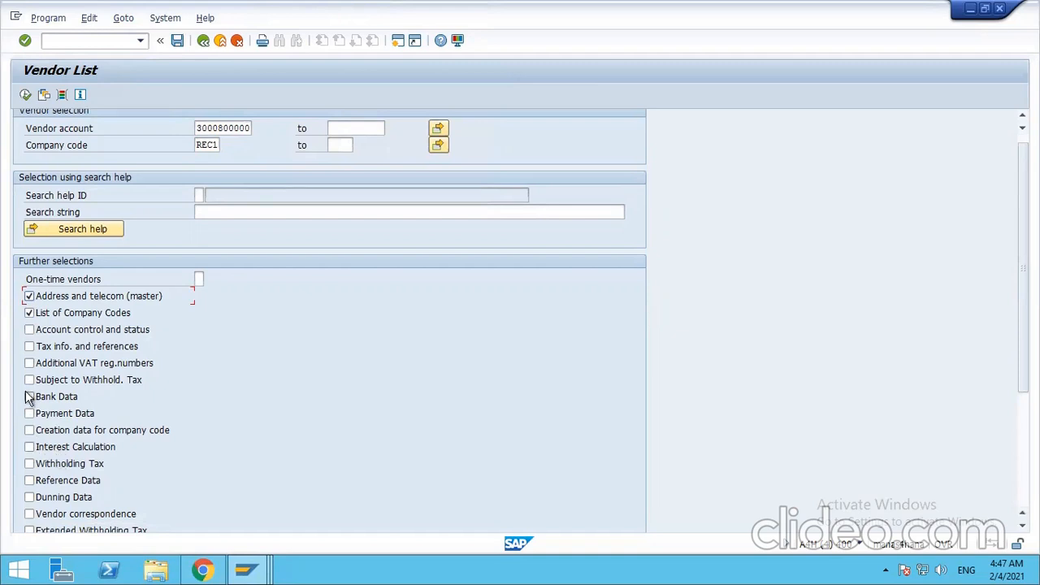
pyautogui.click(29, 416)
pyautogui.click(25, 95)
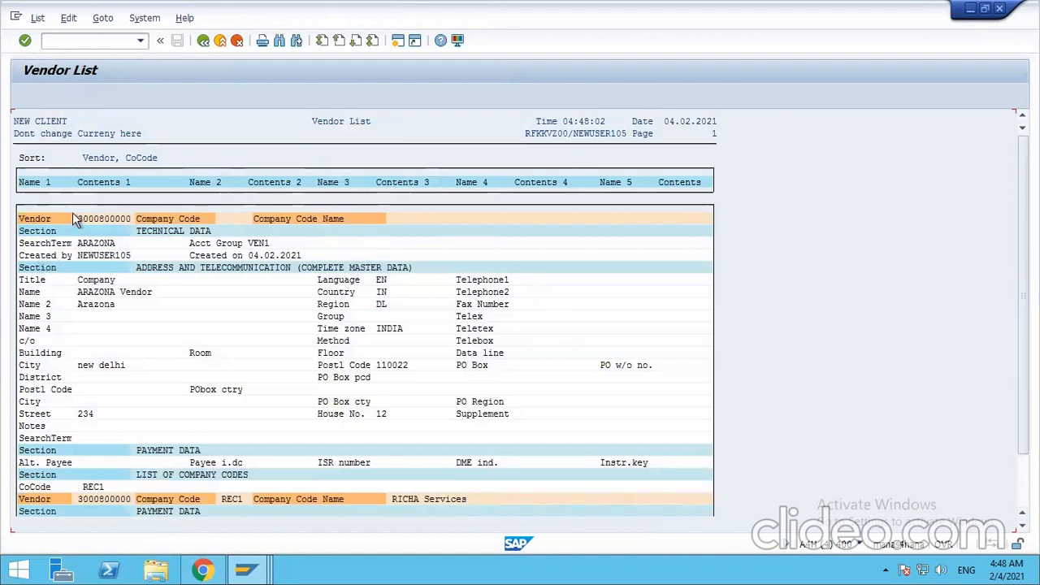
# Check the vendor number and the assigned company code in the vendor list, and leave the report
pyautogui.moveTo(78, 213); pyautogui.dragTo(128, 225)
pyautogui.click(72, 486)
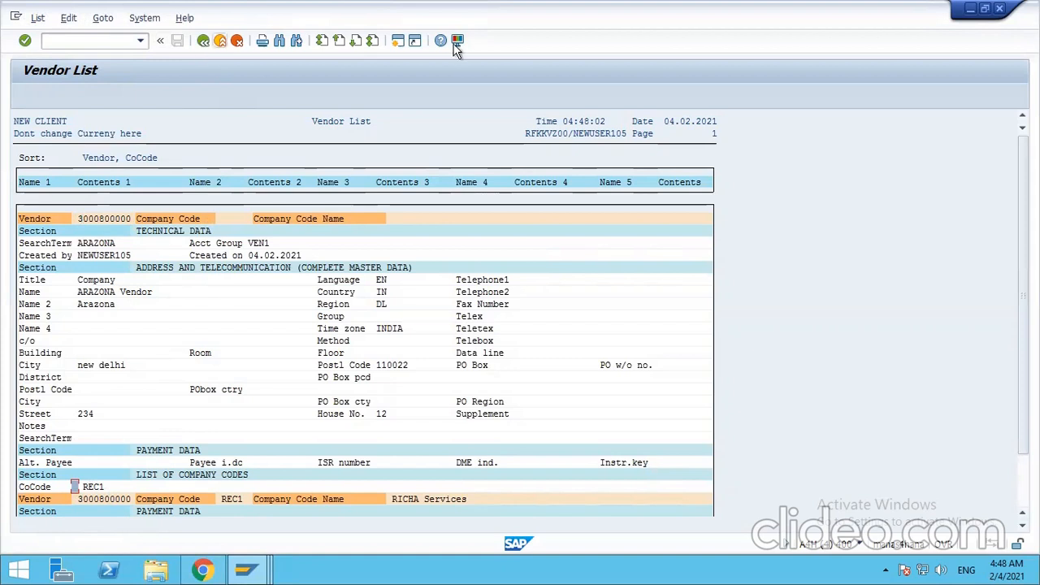
pyautogui.click(204, 41)
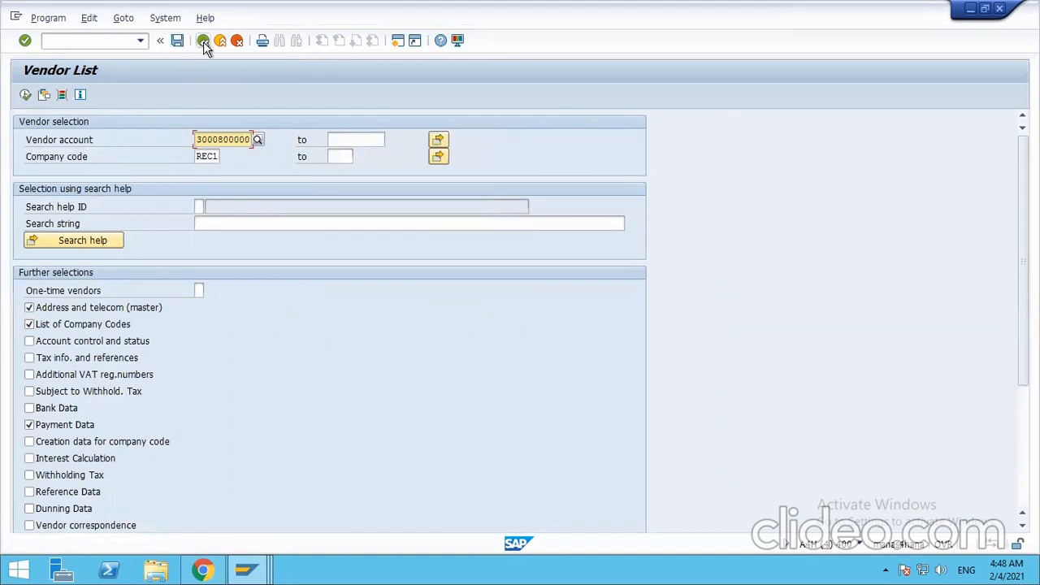
pyautogui.click(204, 41)
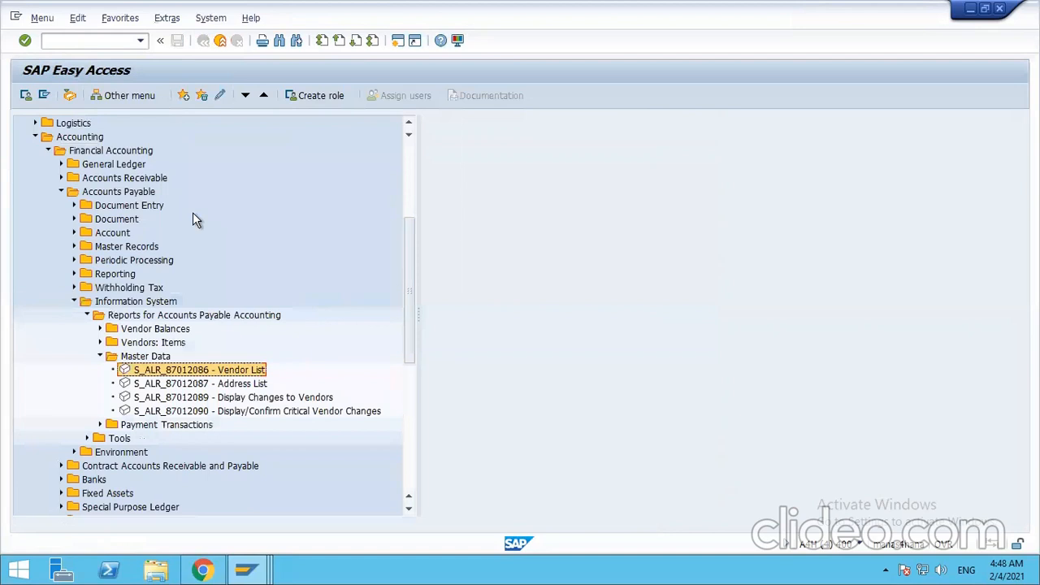